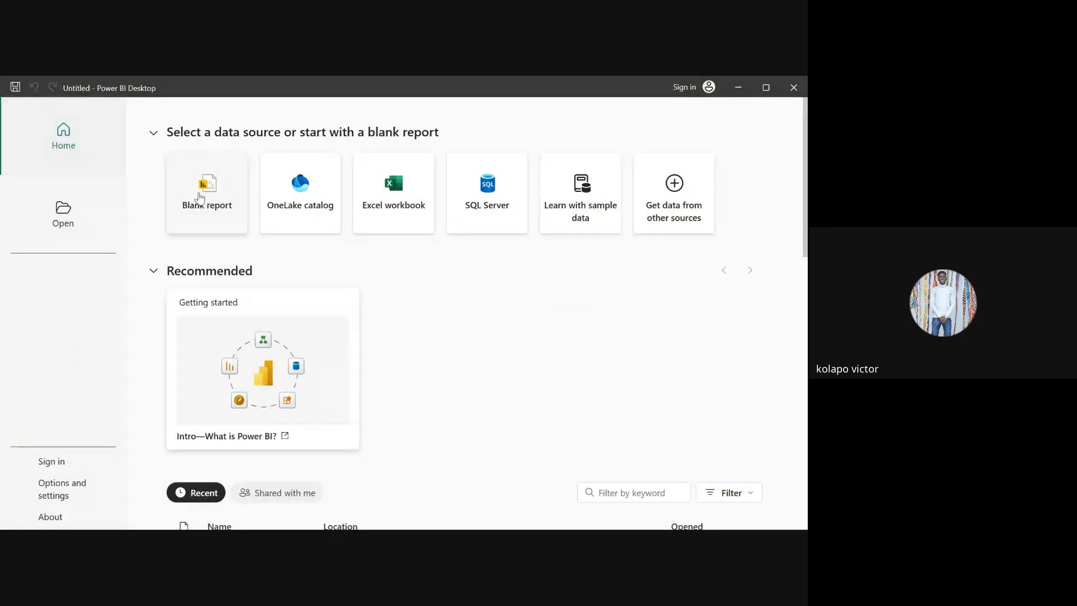
- Start a new blank report
left_click(200, 196)
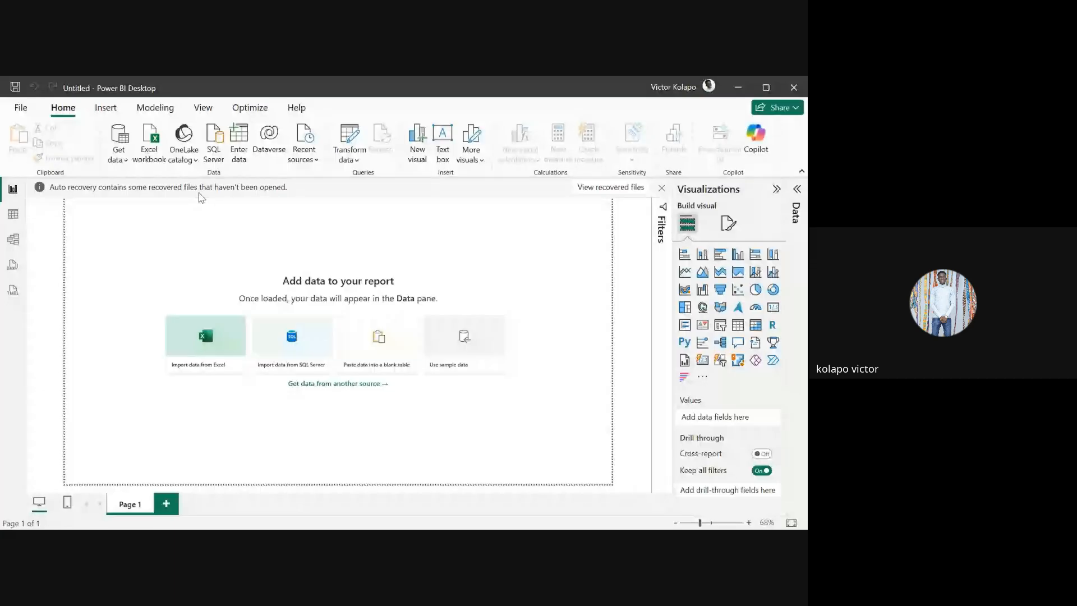
- Switch to the Google Meet window, stop contributors from turning on their microphones, and return to Power BI Desktop
key("alt+Tab")
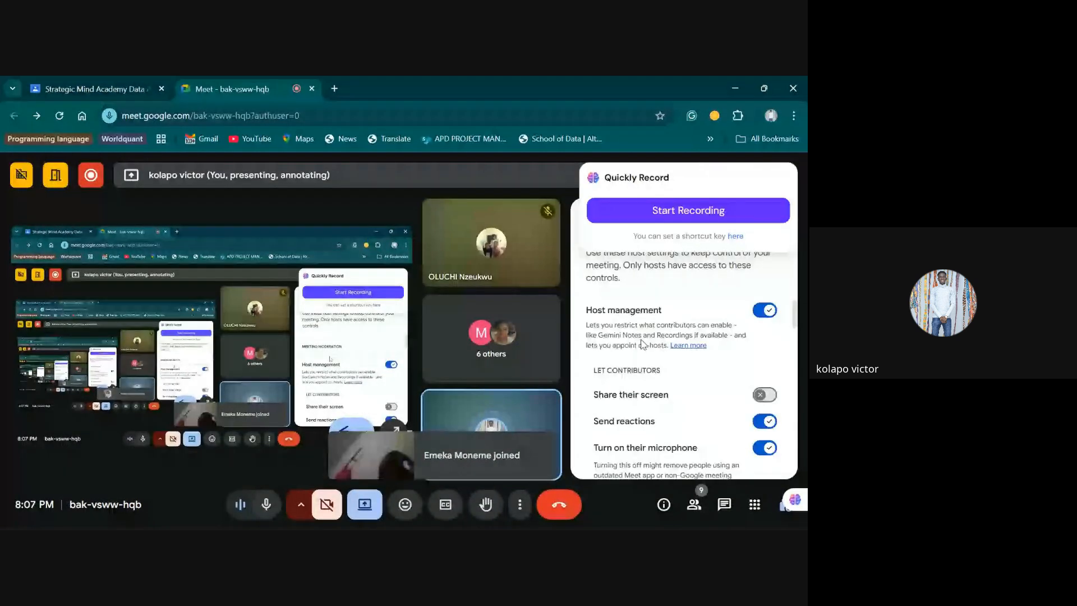
left_click(771, 451)
scroll(764, 427, "down", 2)
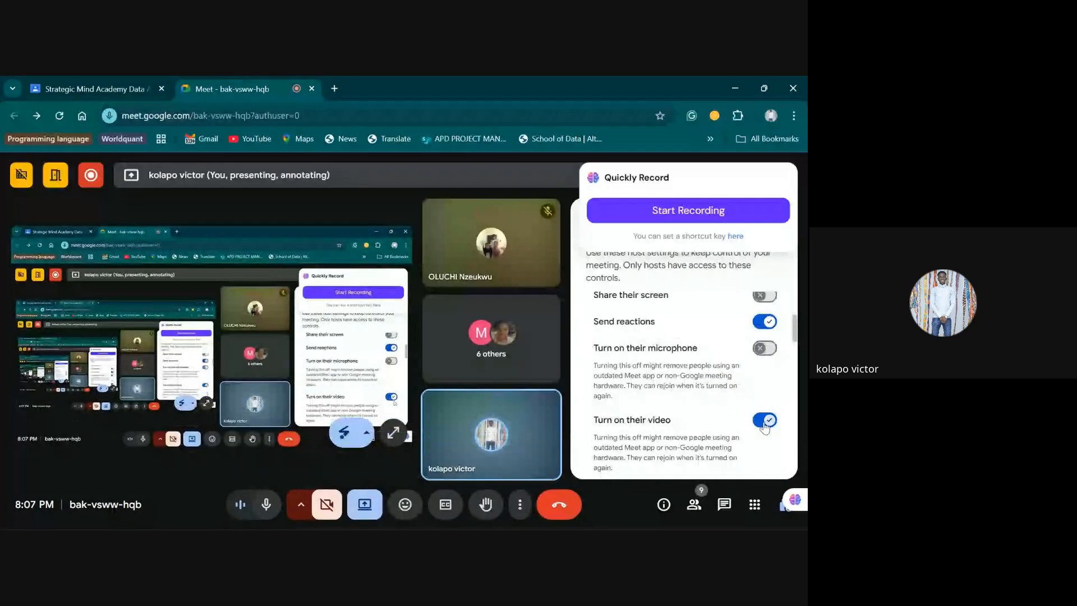
scroll(765, 427, "down", 3)
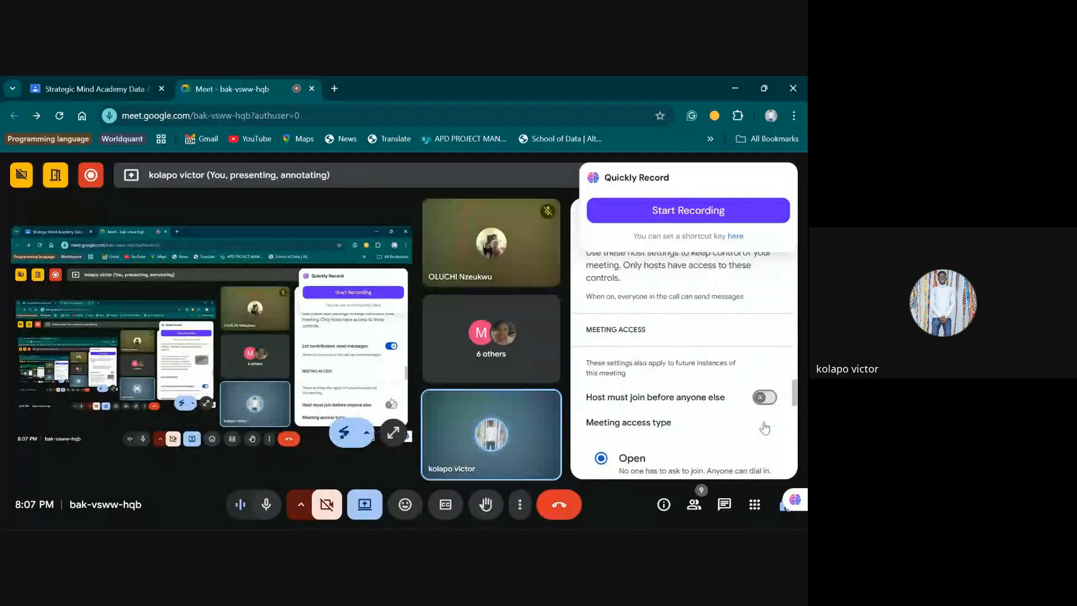
scroll(764, 428, "up", 5)
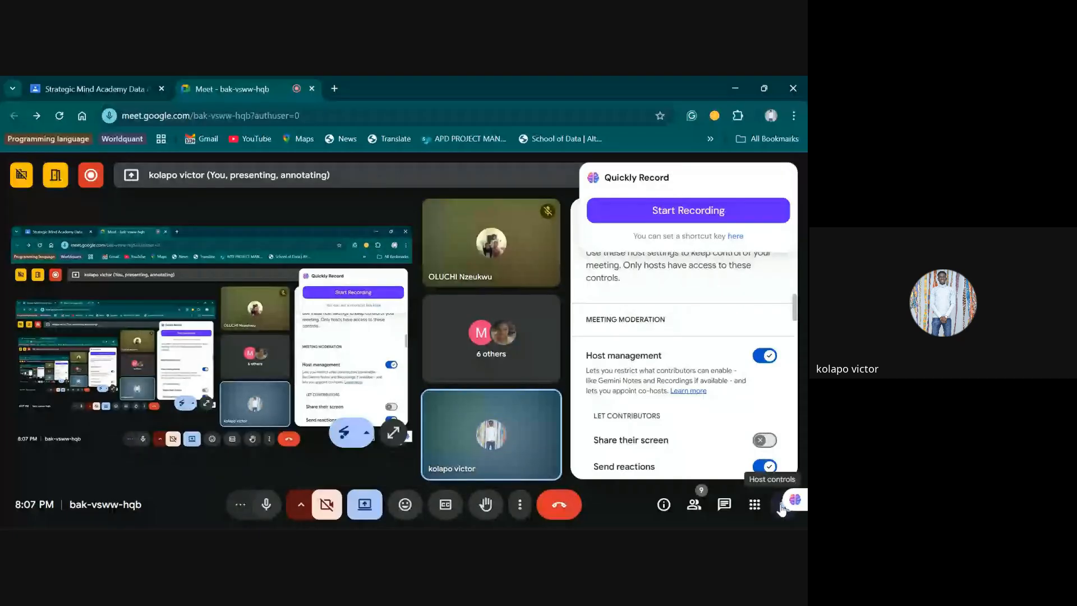
left_click(735, 88)
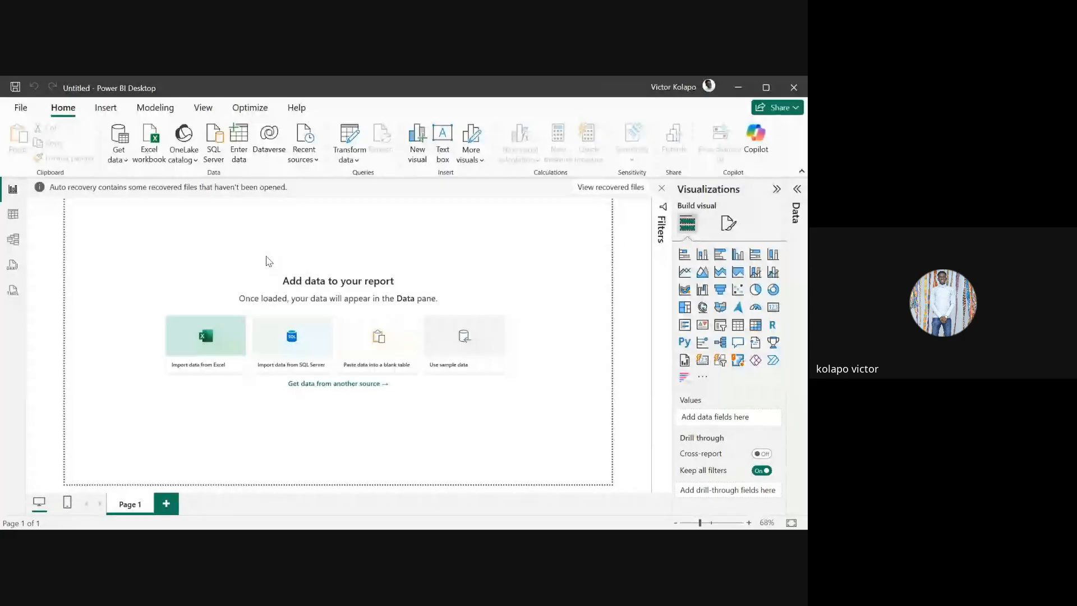
- Open the full list of data sources for importing data and look through the available connectors
left_click(120, 150)
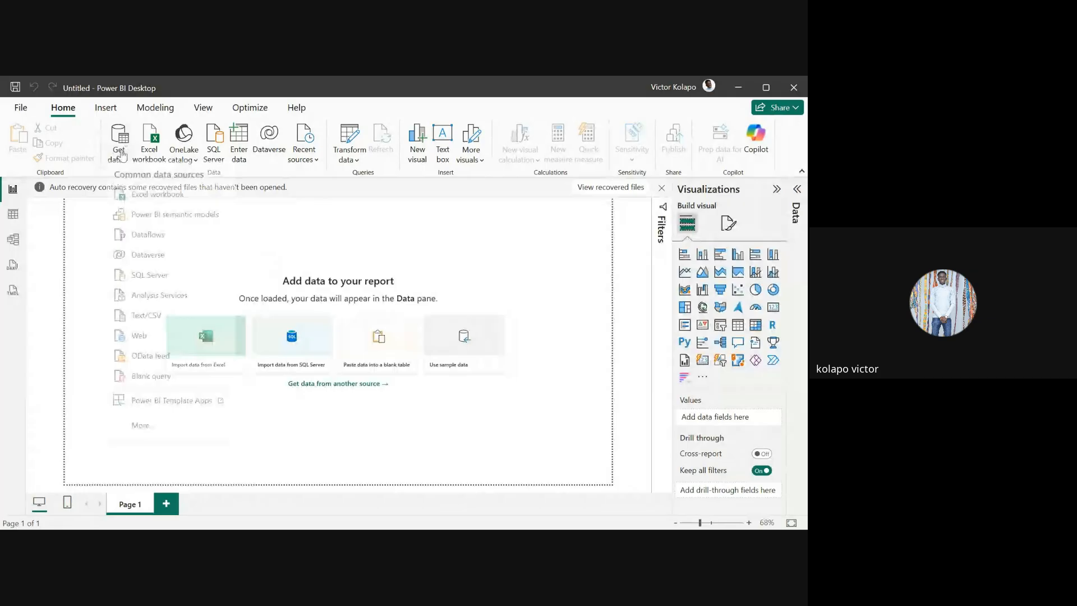
left_click(198, 415)
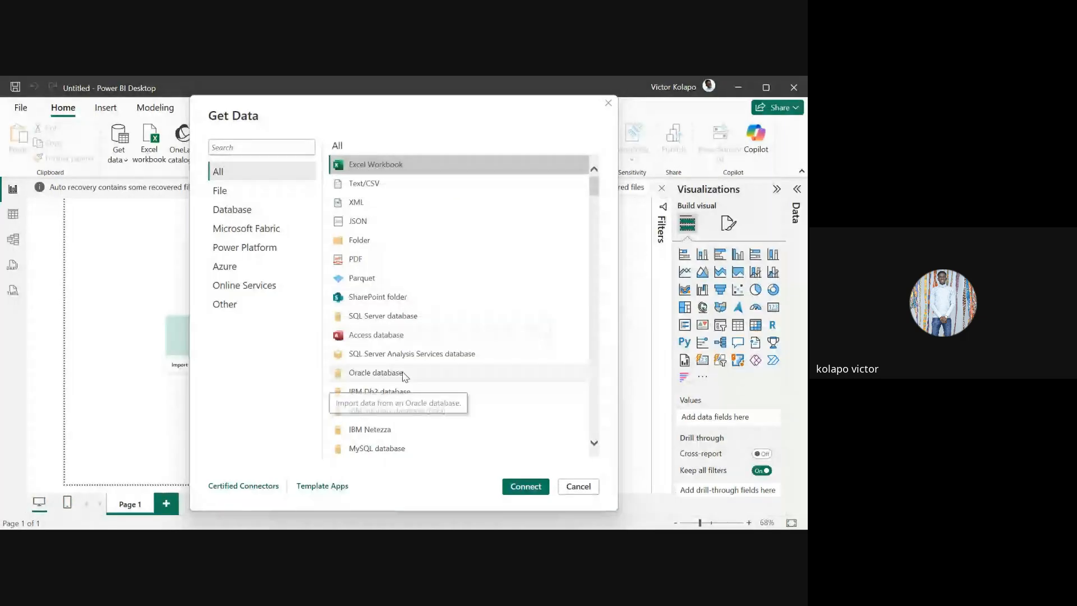
scroll(404, 376, "down", 8)
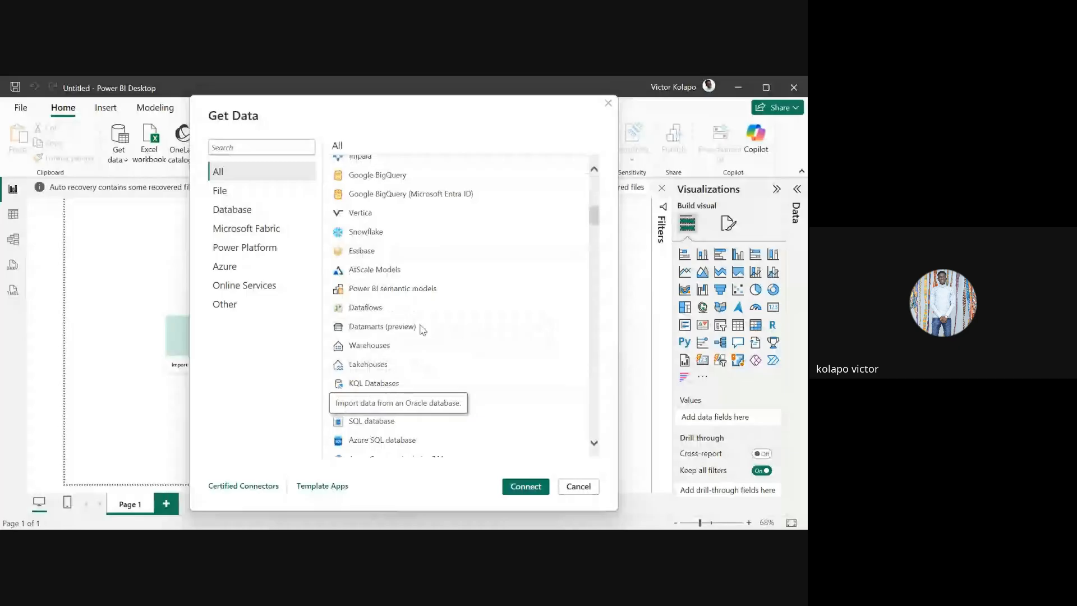
scroll(422, 329, "down", 5)
scroll(423, 329, "down", 10)
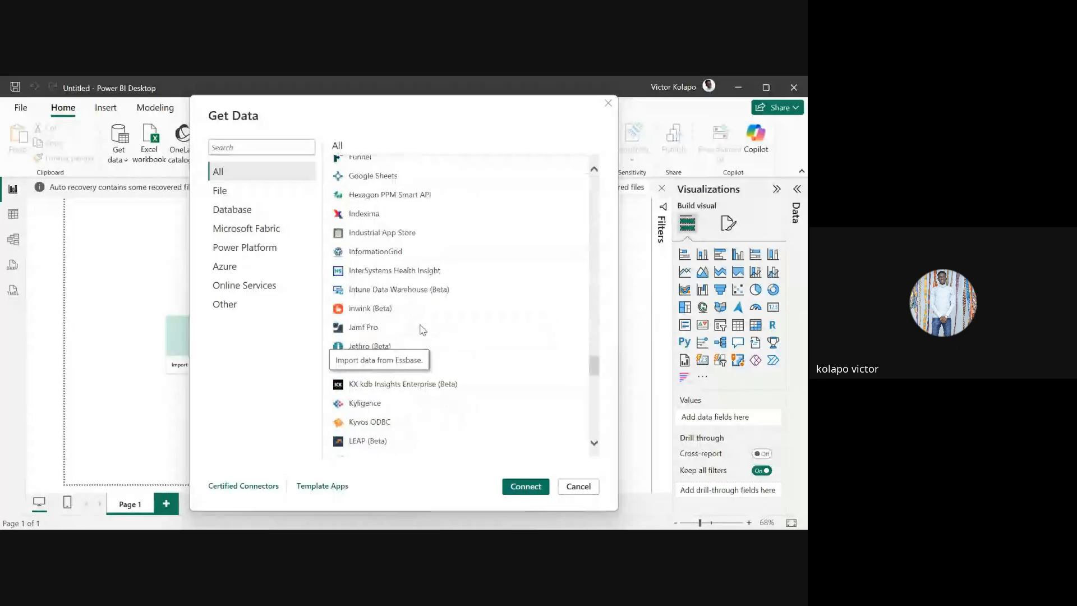
scroll(422, 329, "down", 15)
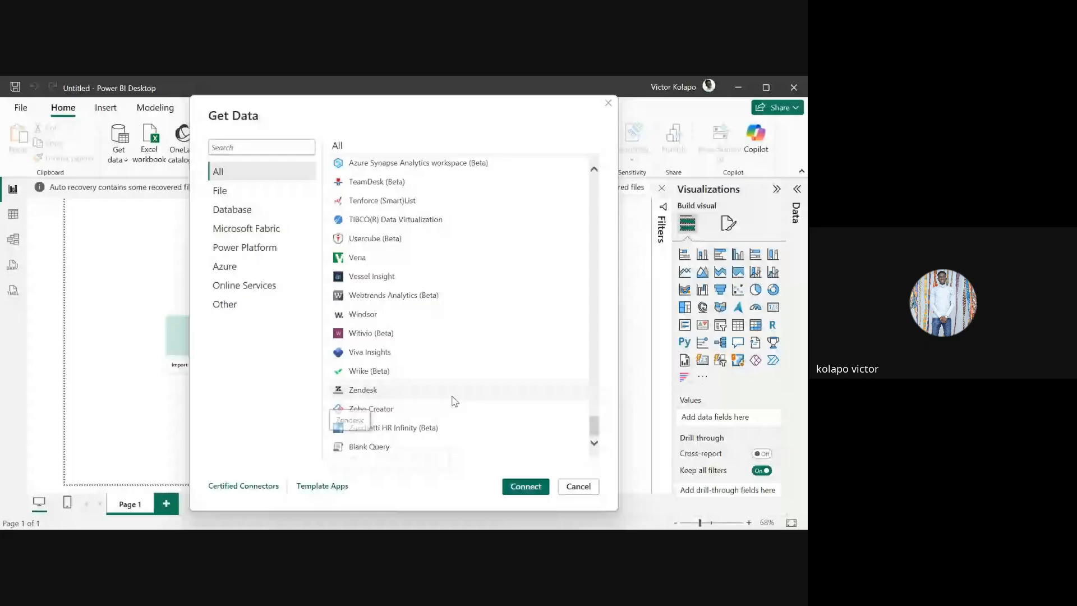
scroll(454, 401, "up", 5)
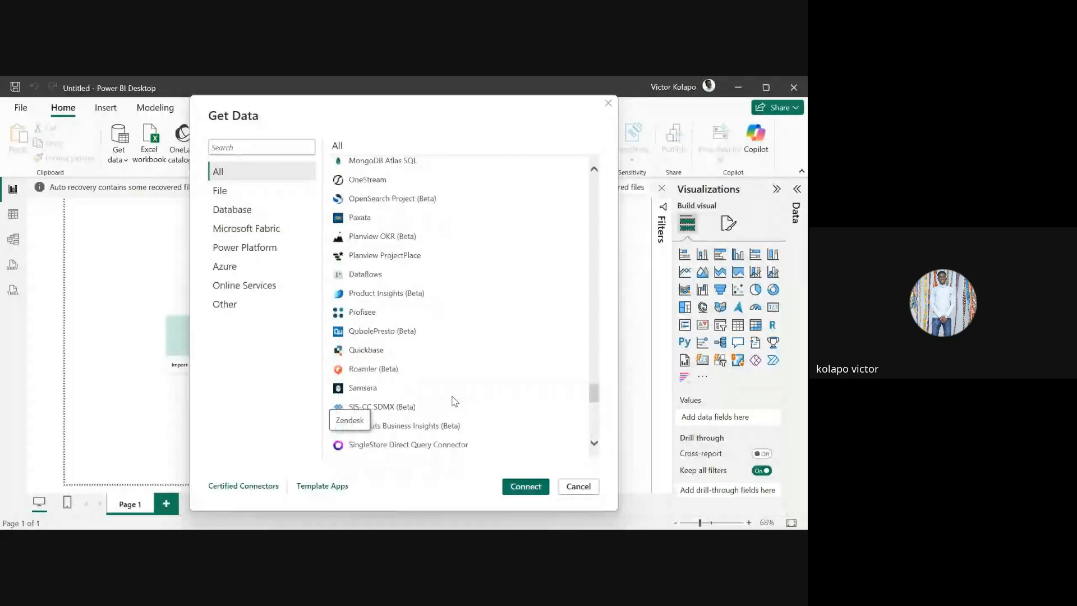
scroll(454, 400, "up", 8)
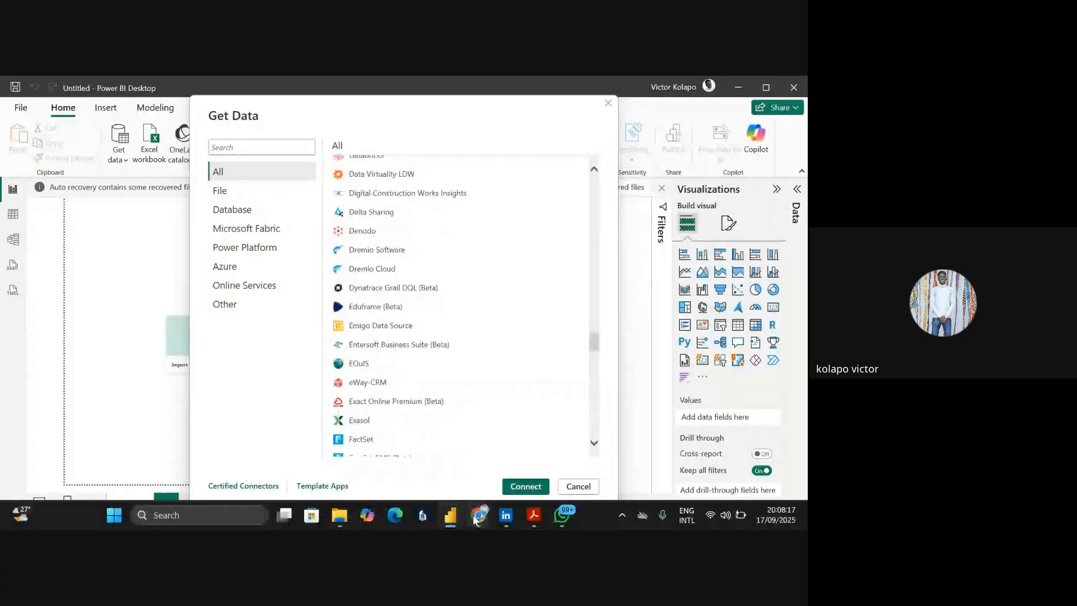
- Switch to Chrome, search for "imdb top movies" in a new tab, and open the IMDb Top 250 movies chart
left_click(477, 516)
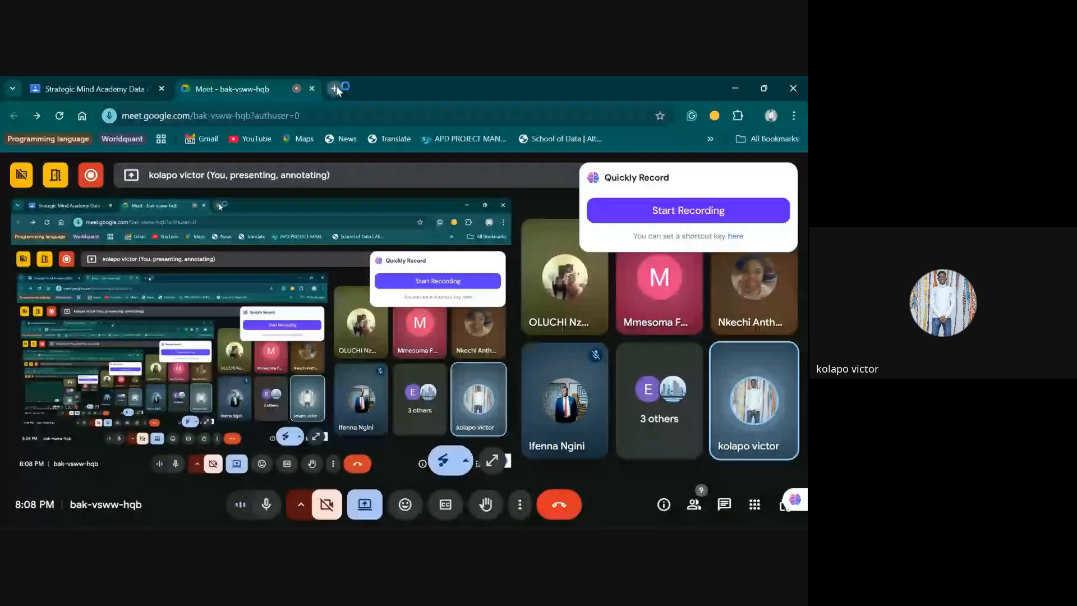
left_click(335, 88)
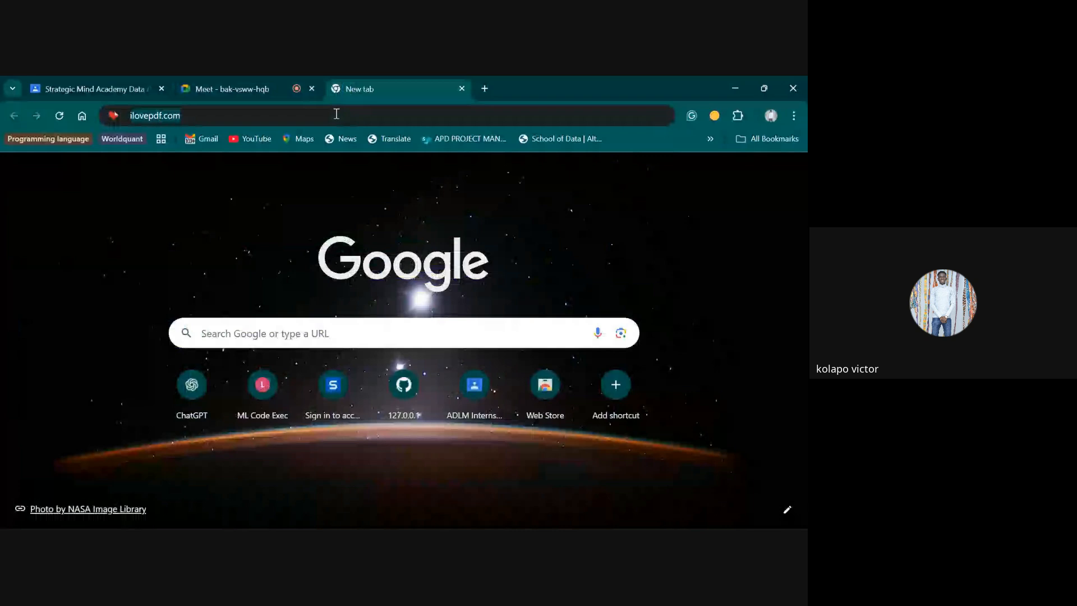
type("ibdm")
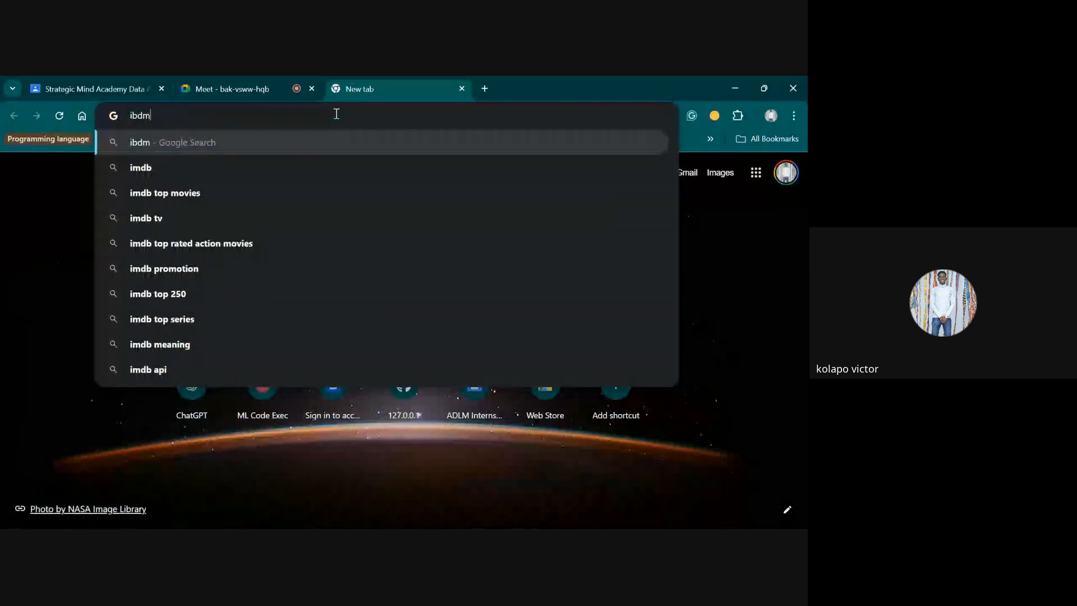
key("Down")
key("Down")
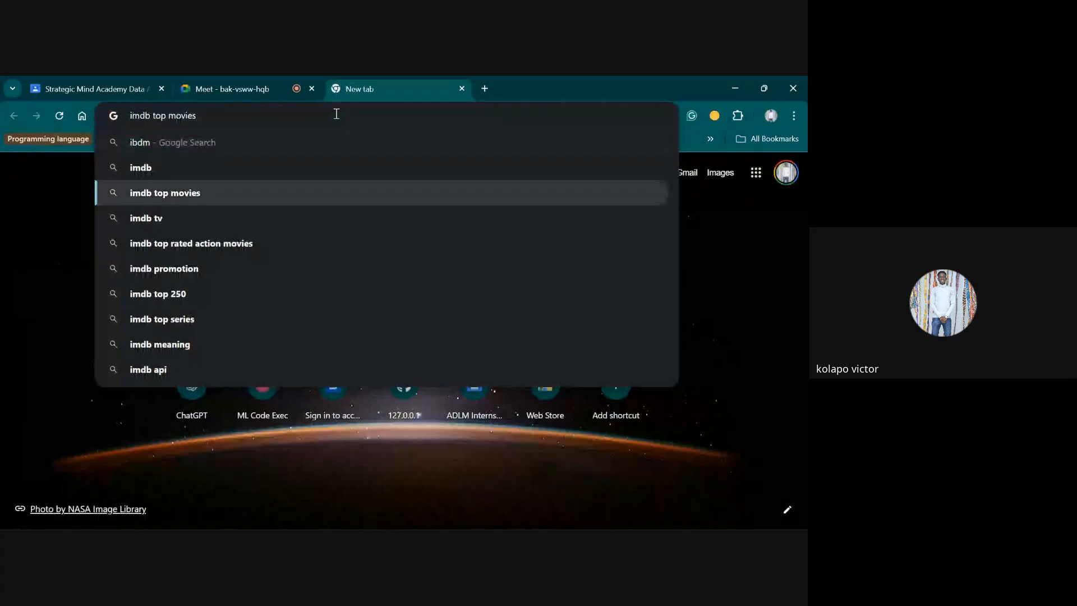
key("Return")
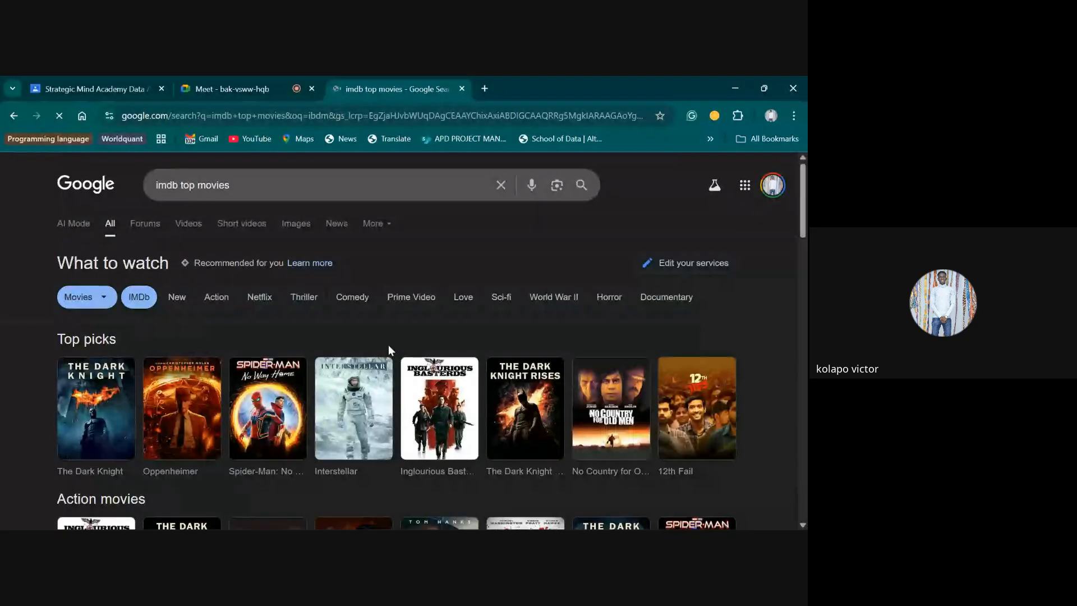
scroll(389, 347, "down", 6)
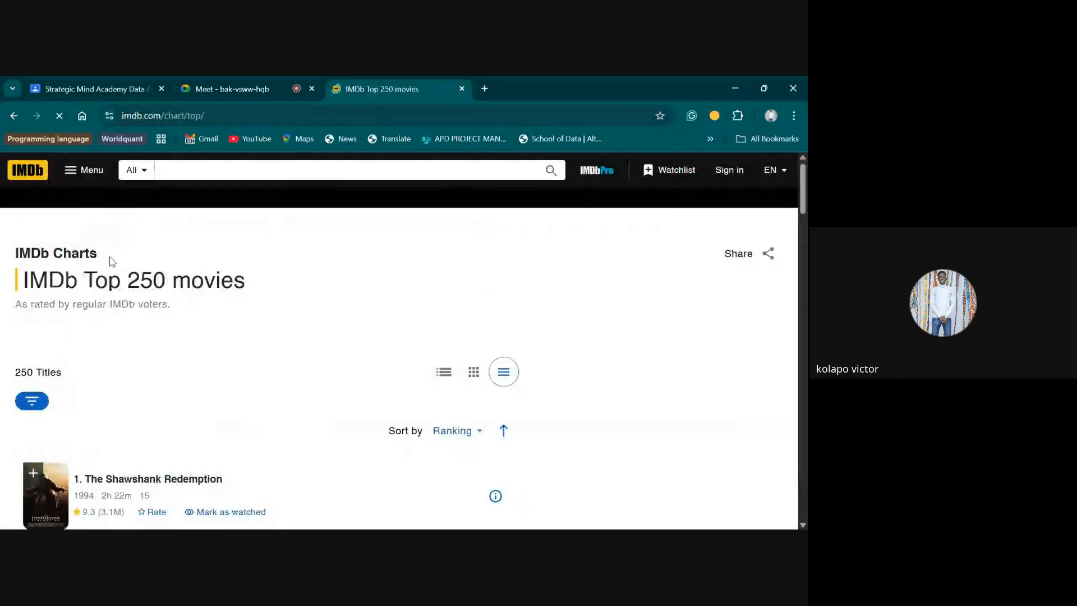
- Look through the IMDb Top 250 movies list down to the last title and back to the first entries
scroll(241, 295, "down", 2)
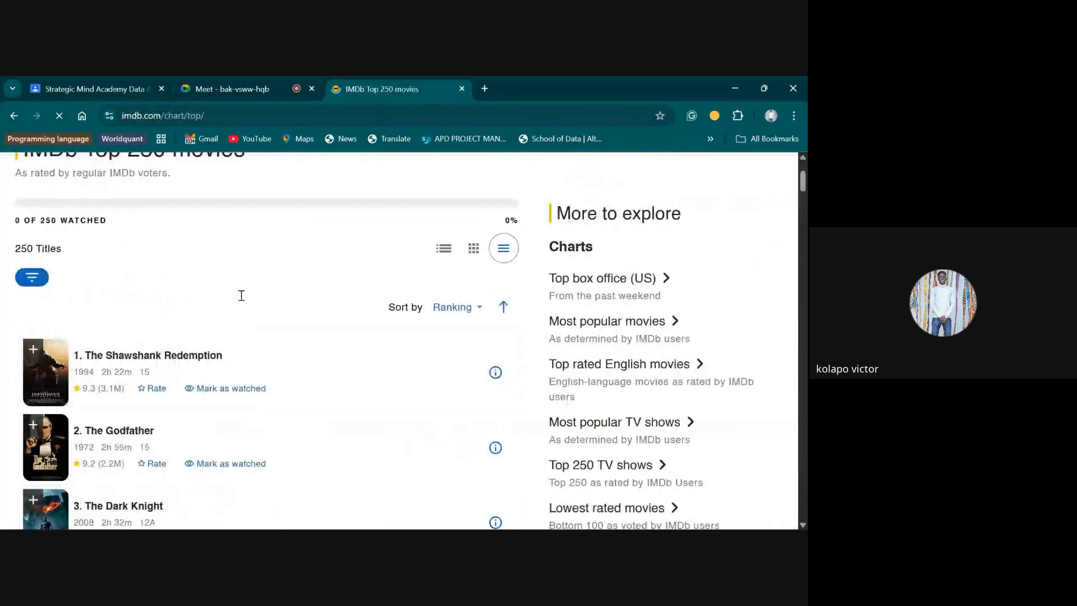
scroll(241, 295, "down", 4)
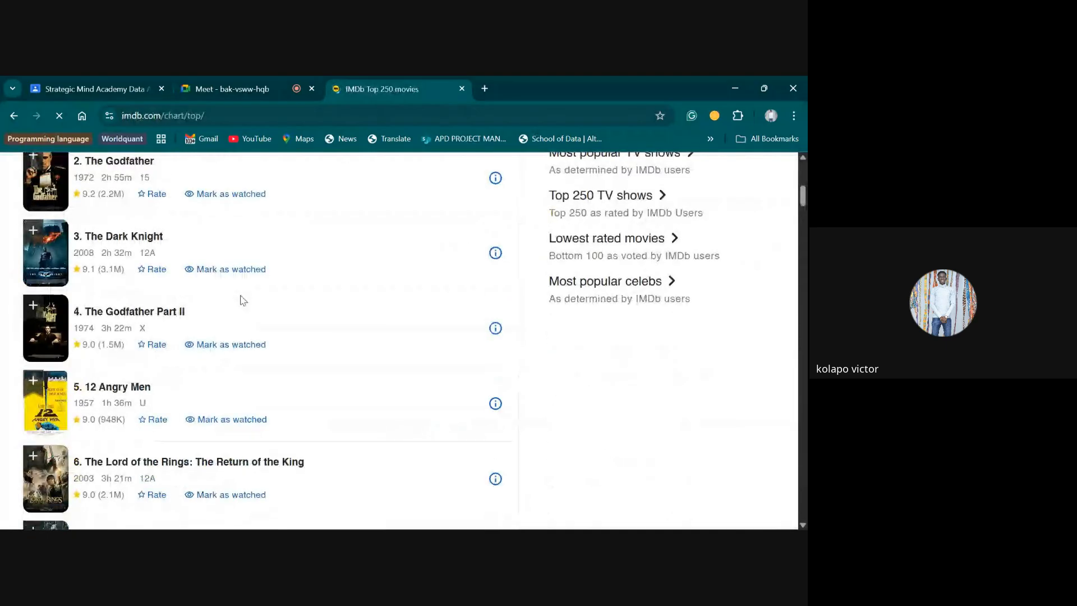
scroll(243, 300, "down", 1)
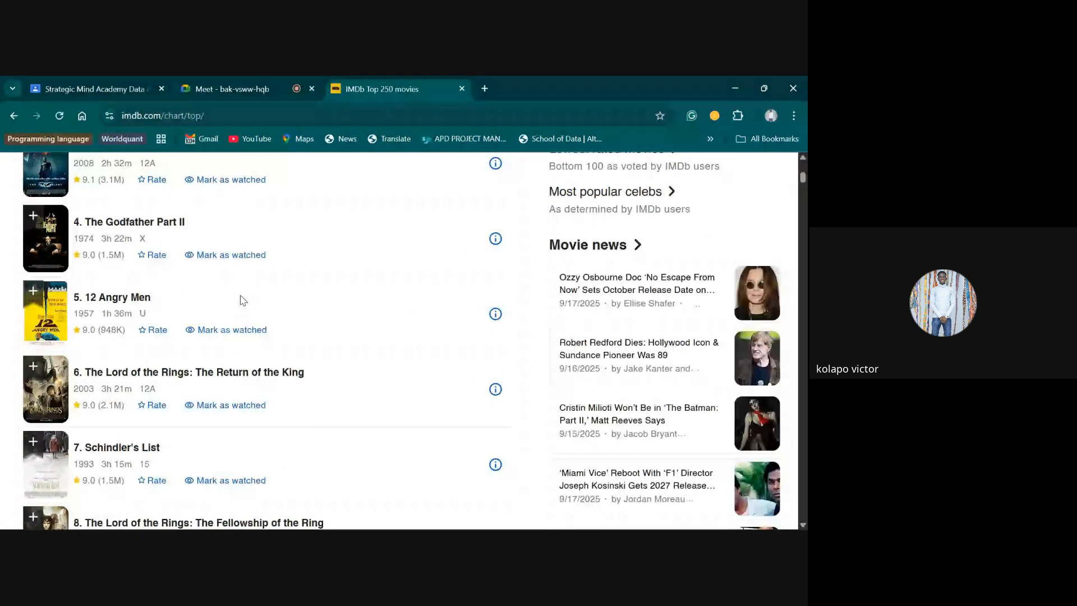
scroll(243, 300, "down", 5)
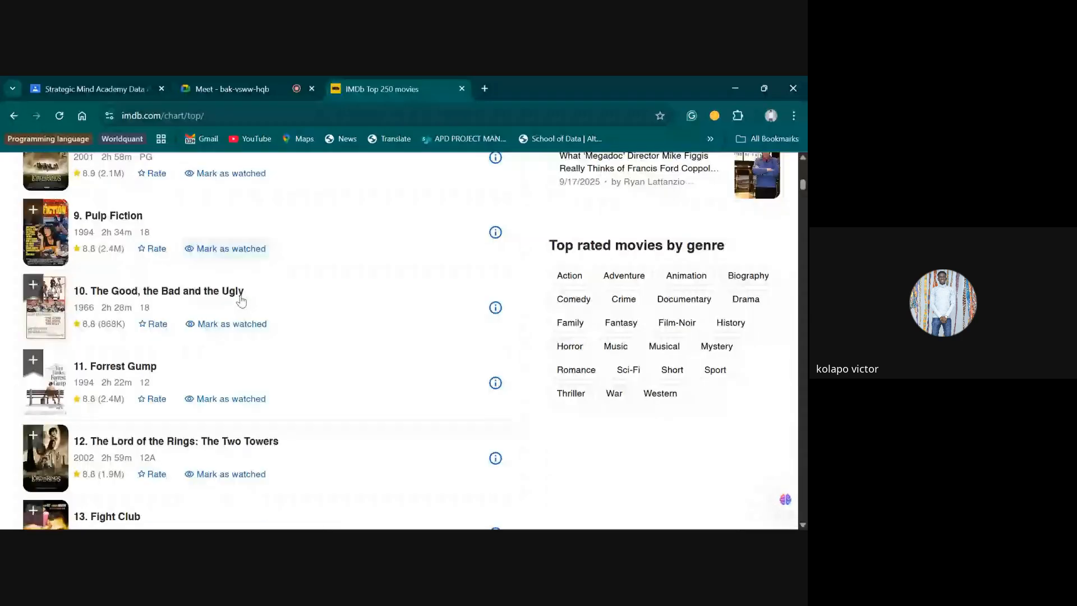
scroll(241, 301, "down", 9)
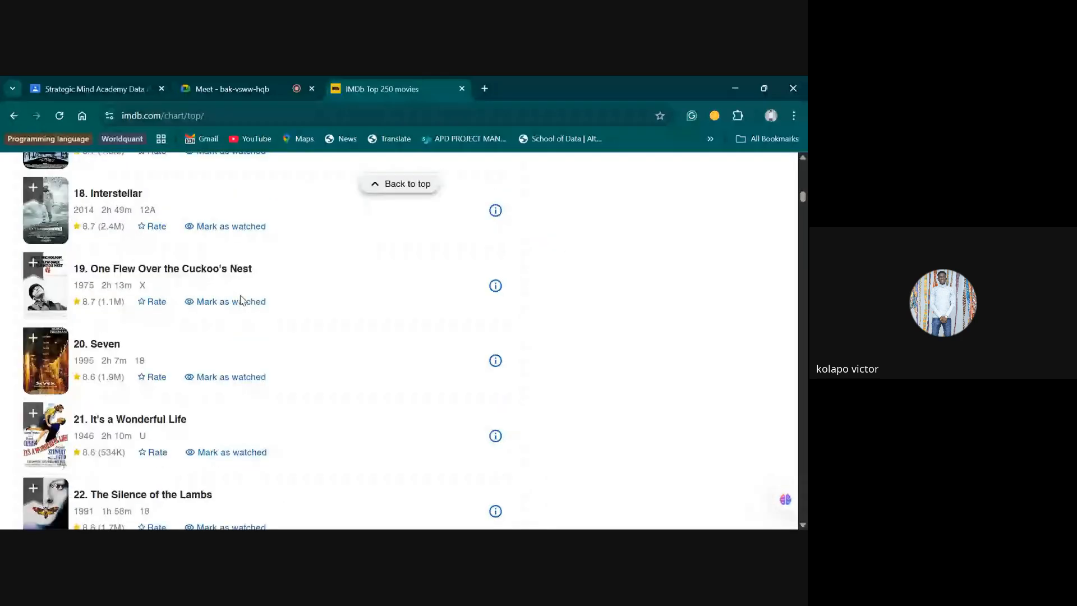
scroll(241, 300, "down", 4)
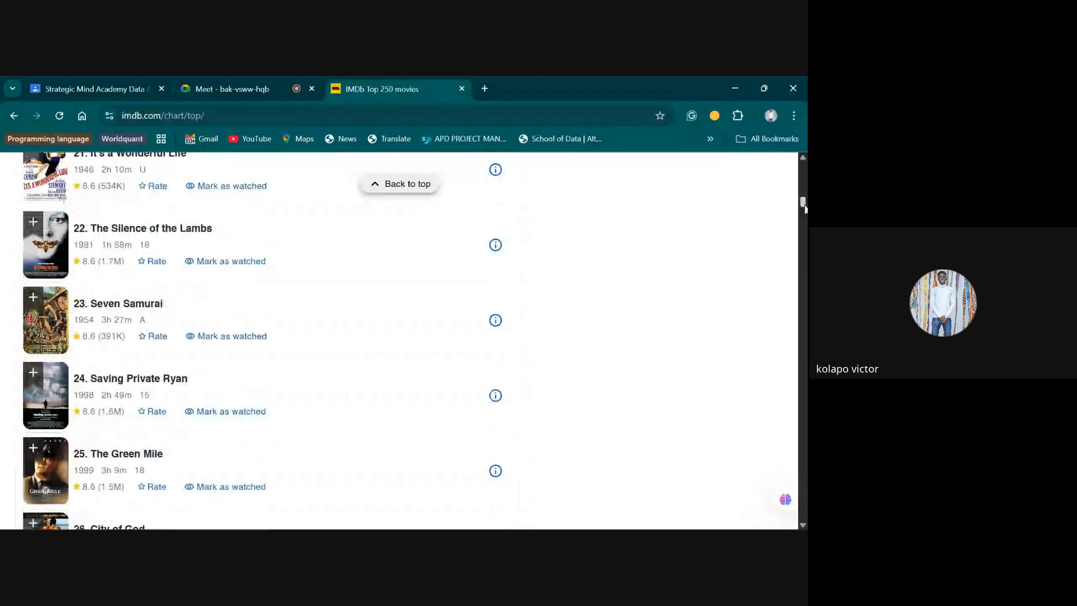
left_click_drag(804, 208, 680, 467)
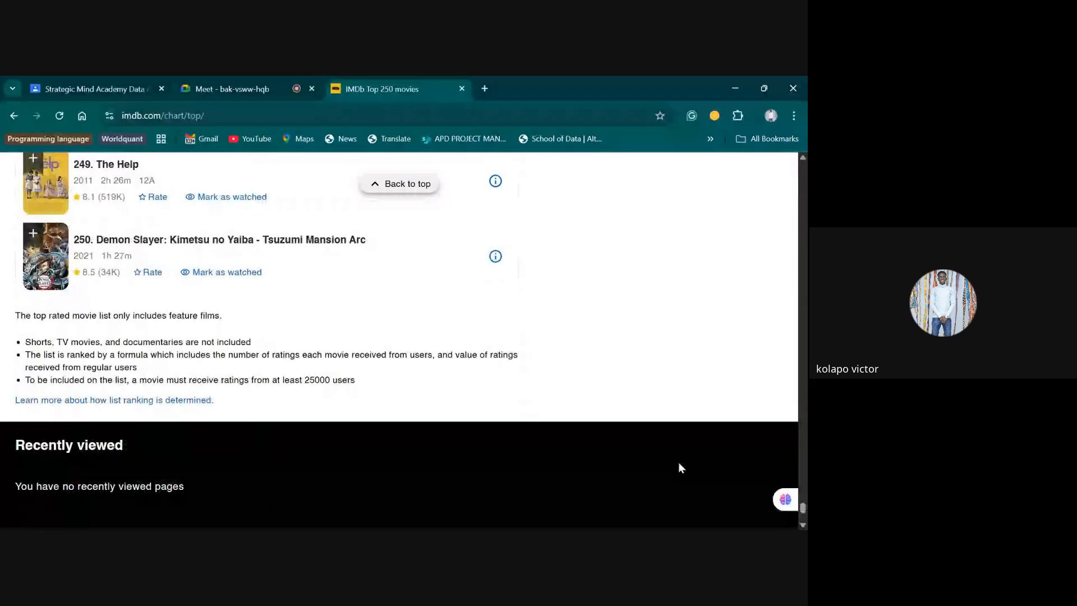
scroll(600, 266, "up", 1)
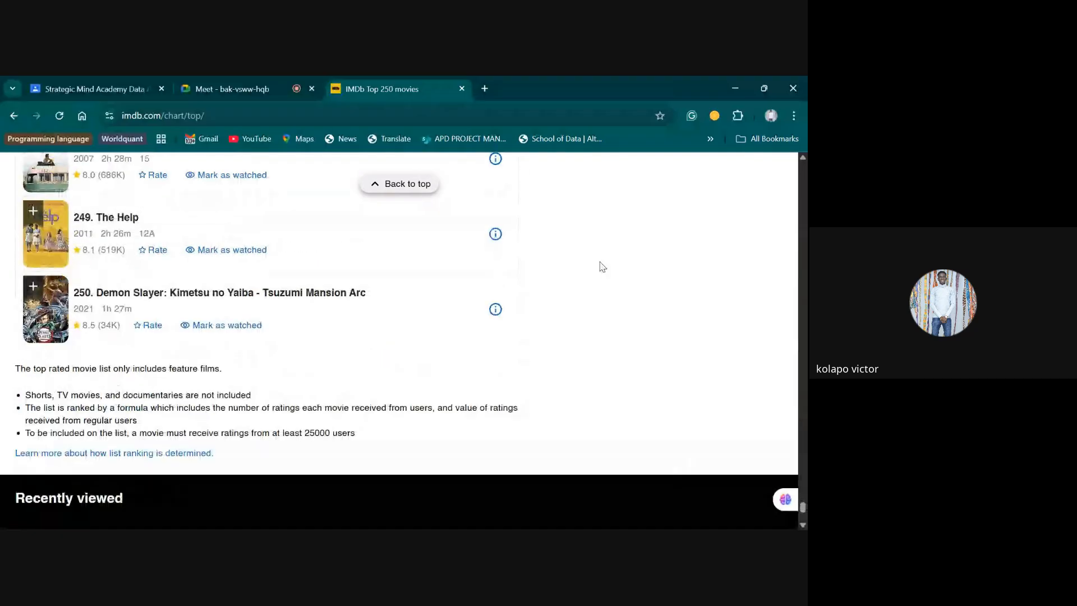
scroll(601, 267, "up", 1)
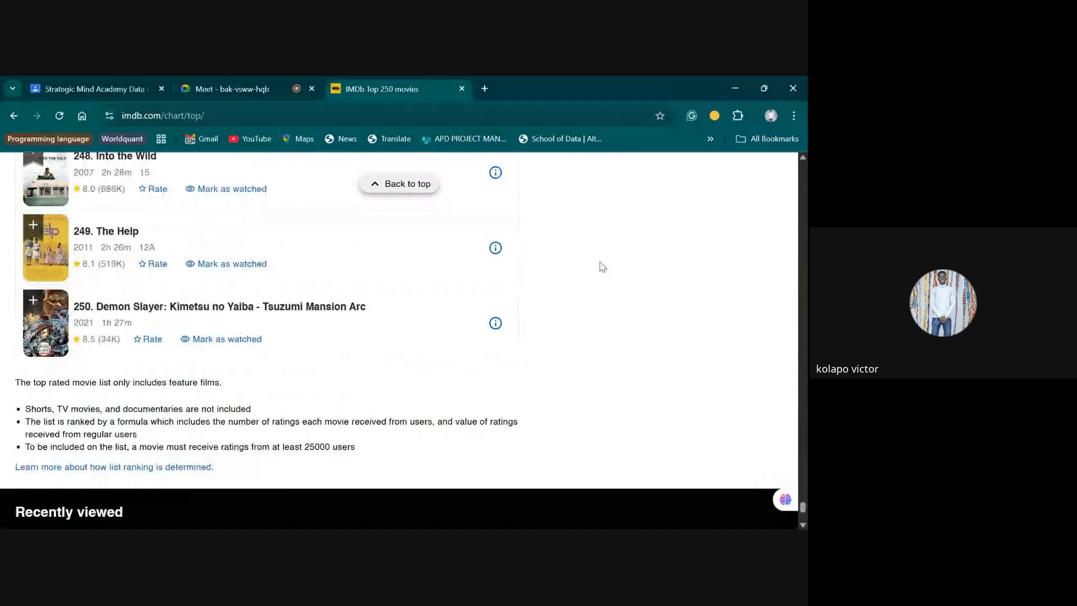
scroll(602, 267, "up", 15)
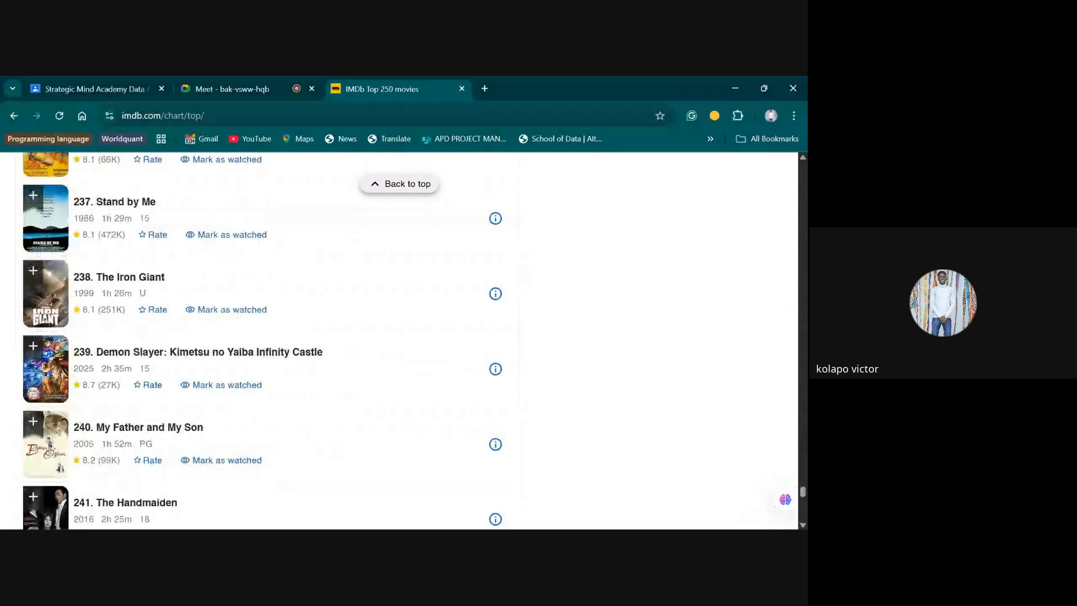
scroll(399, 341, "up", 20)
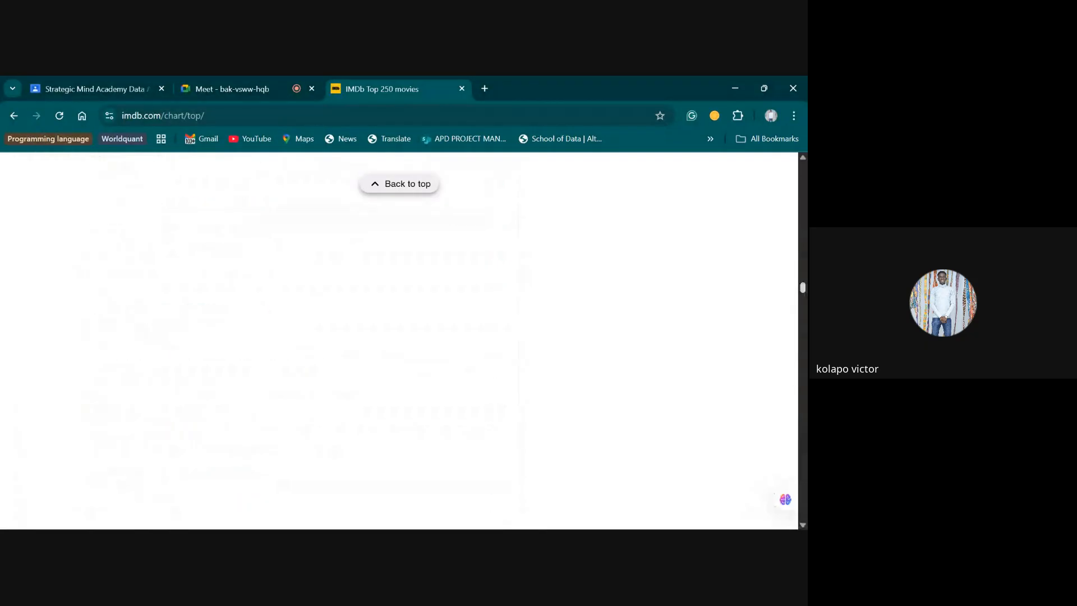
scroll(399, 340, "up", 20)
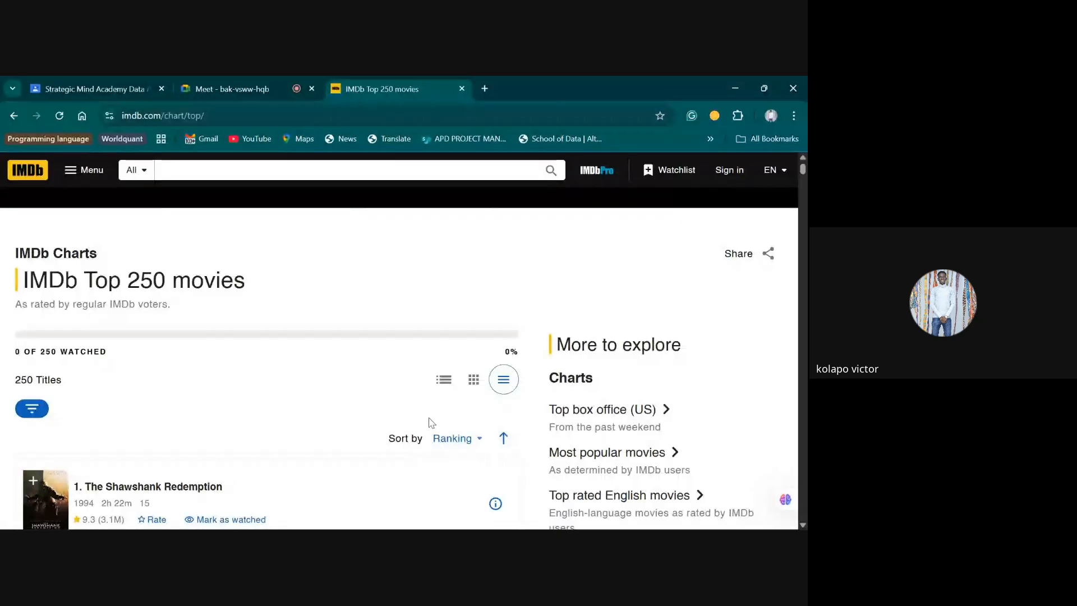
scroll(430, 423, "down", 3)
scroll(86, 343, "down", 1)
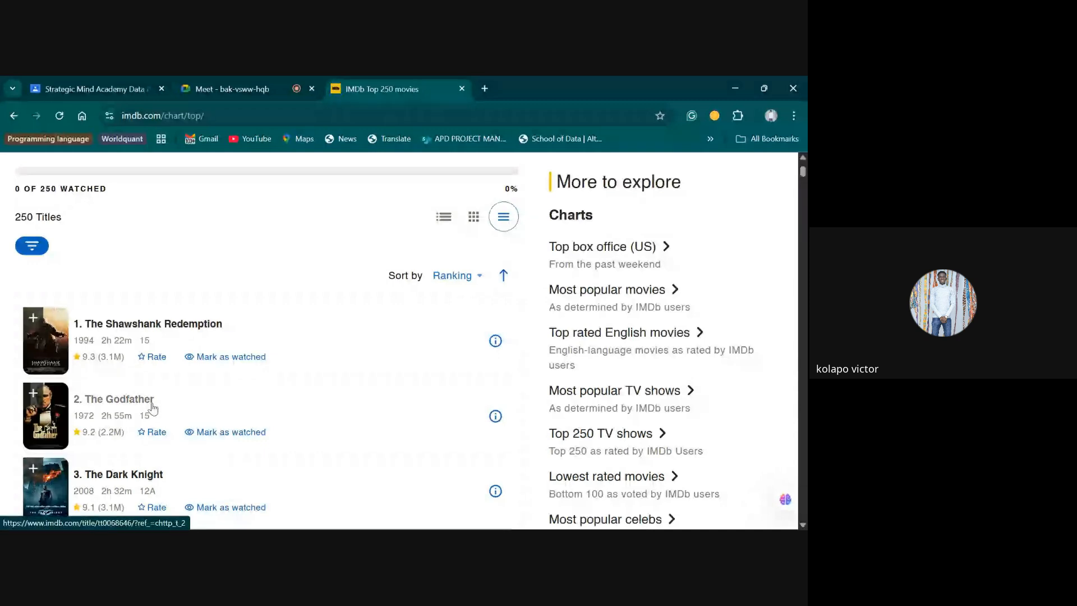
- Return to Power BI Desktop, search the data sources for "web", and connect with the Web connector
key("alt+Tab")
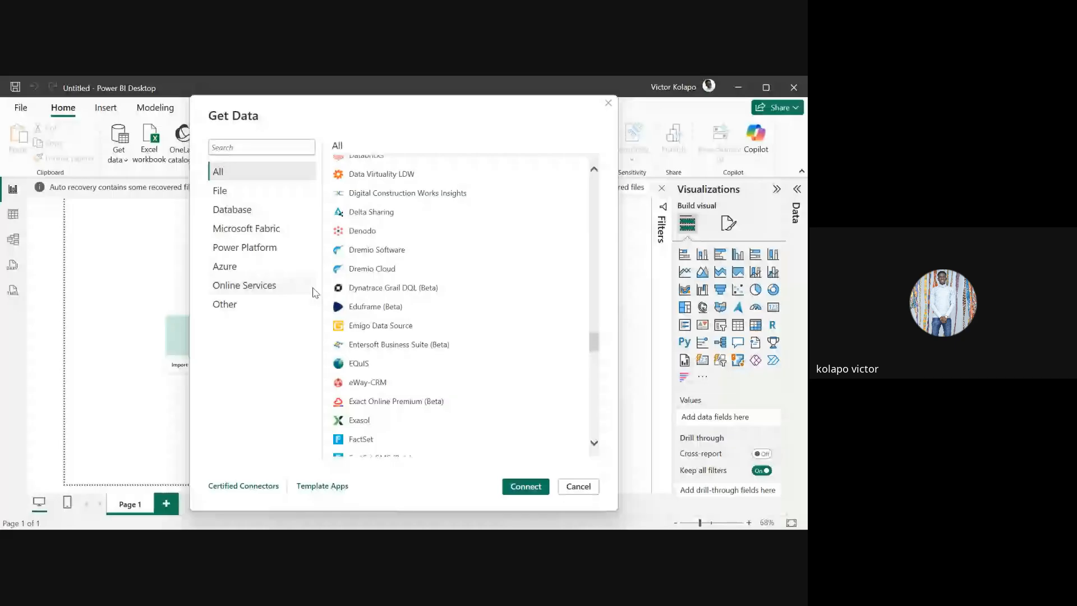
left_click(234, 148)
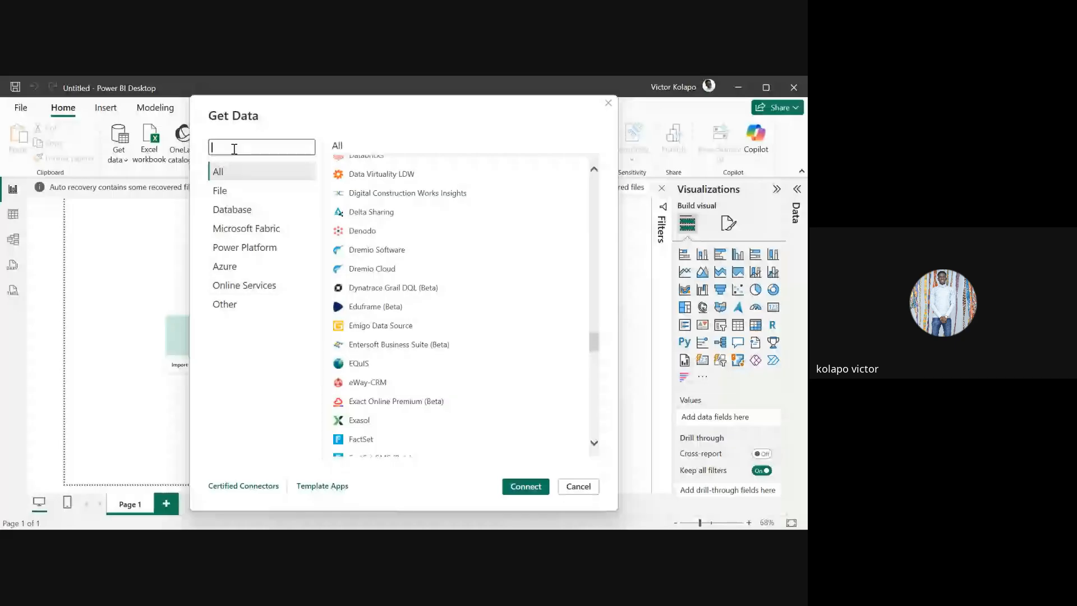
type("web")
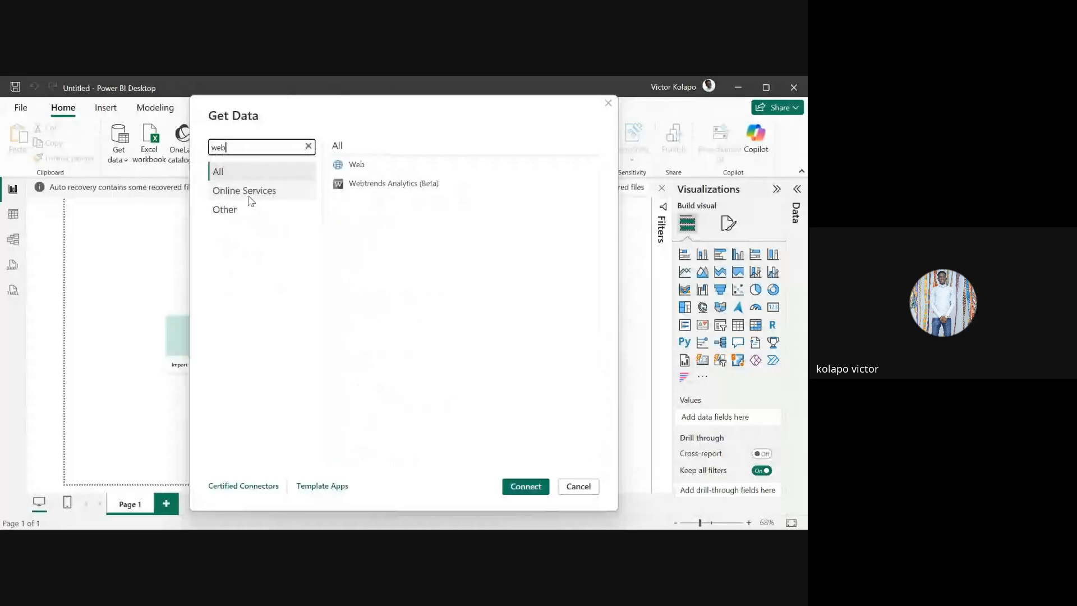
left_click(357, 166)
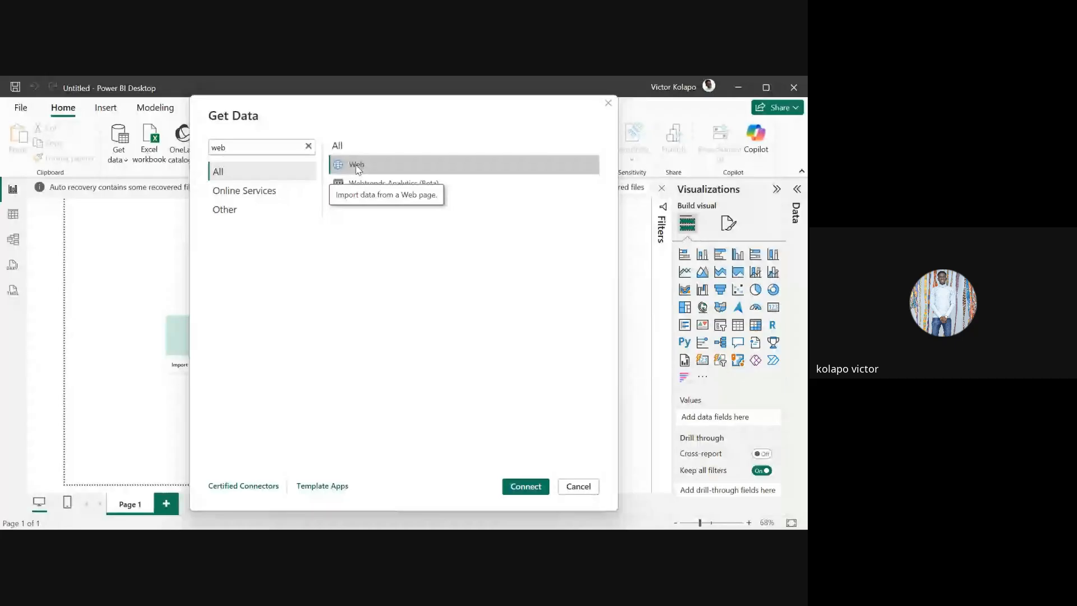
double_click(358, 167)
double_click(364, 166)
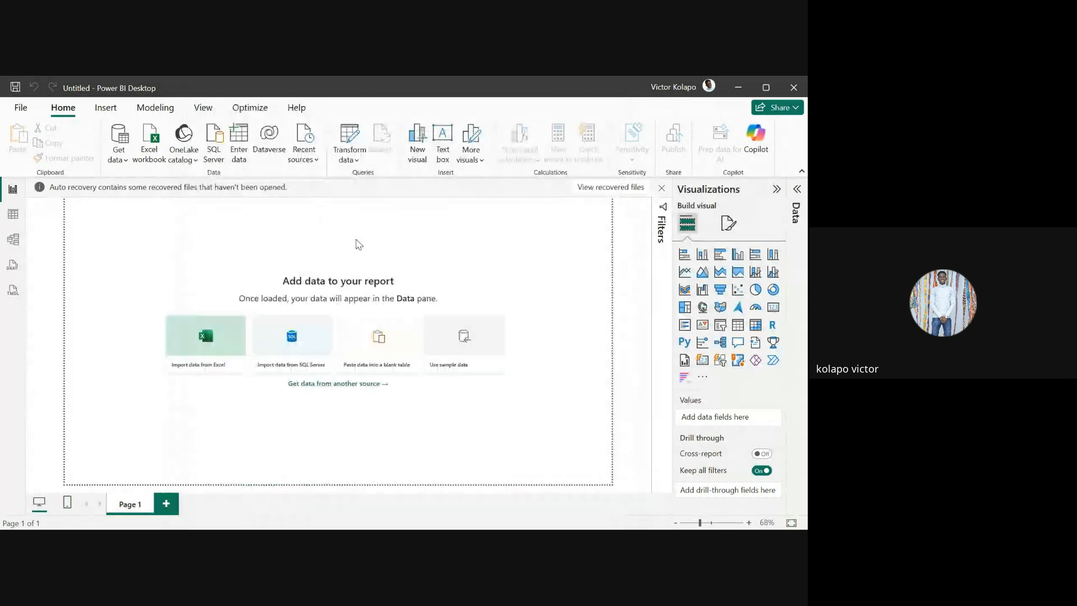
- Switch to Chrome and copy the address of the IMDb Top 250 movies page
mouse_move(477, 514)
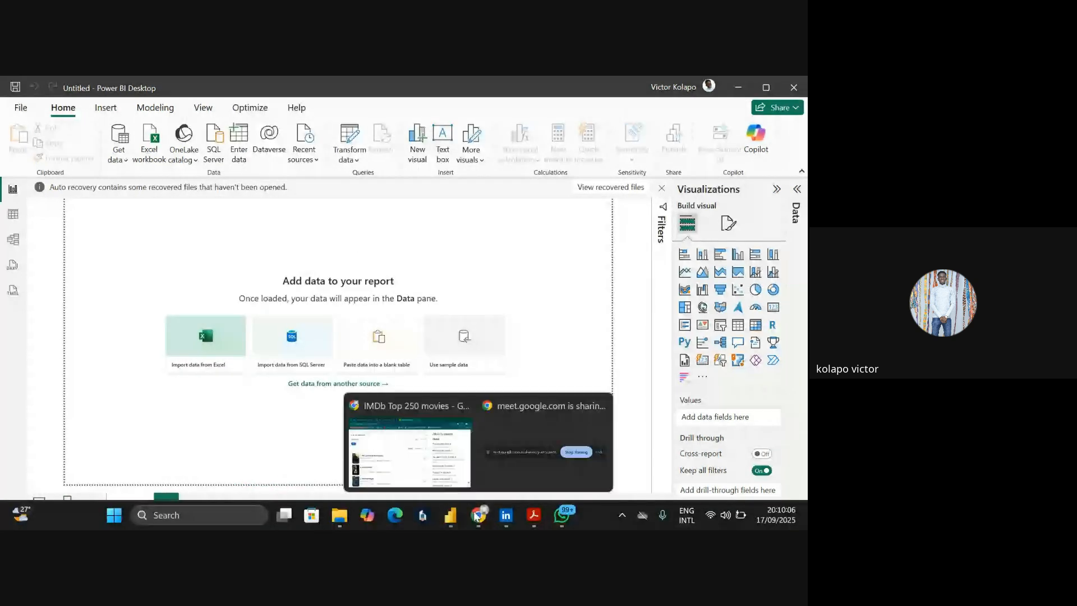
left_click(409, 443)
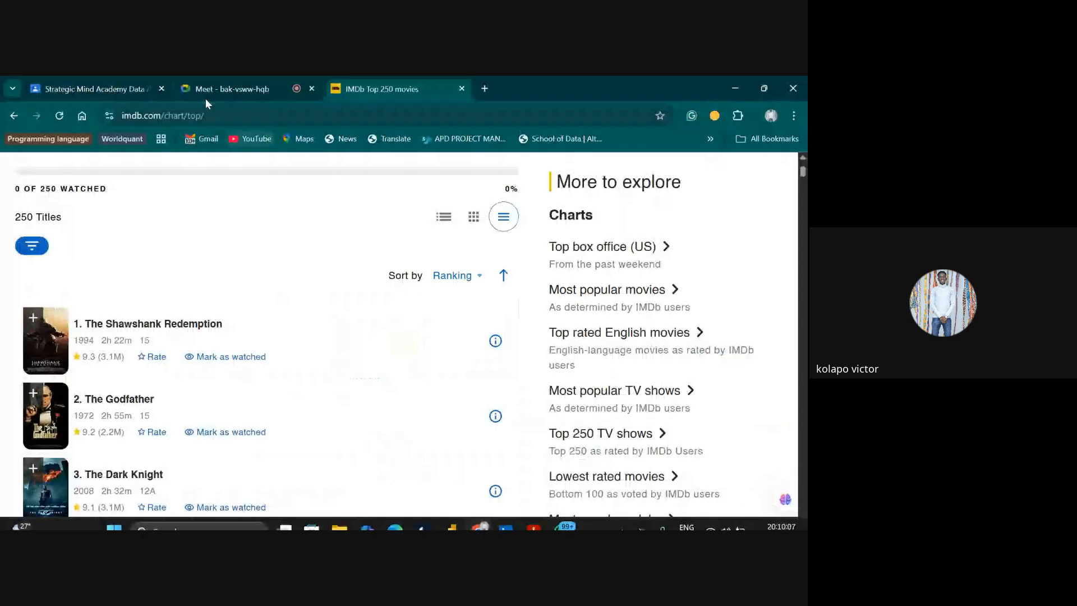
left_click(225, 88)
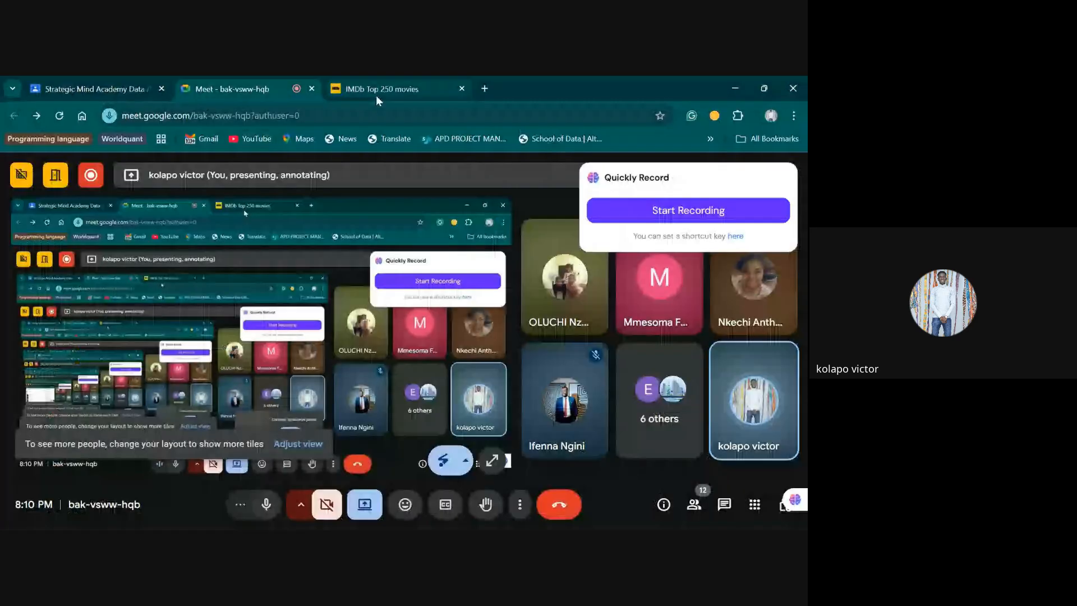
left_click(376, 96)
left_click(306, 116)
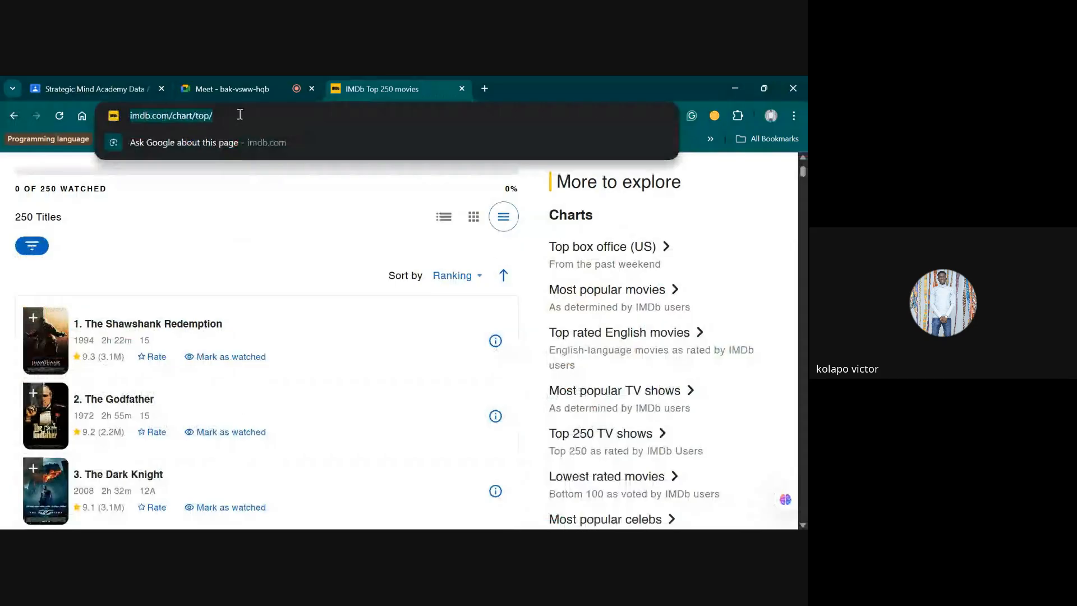
key("ctrl+c")
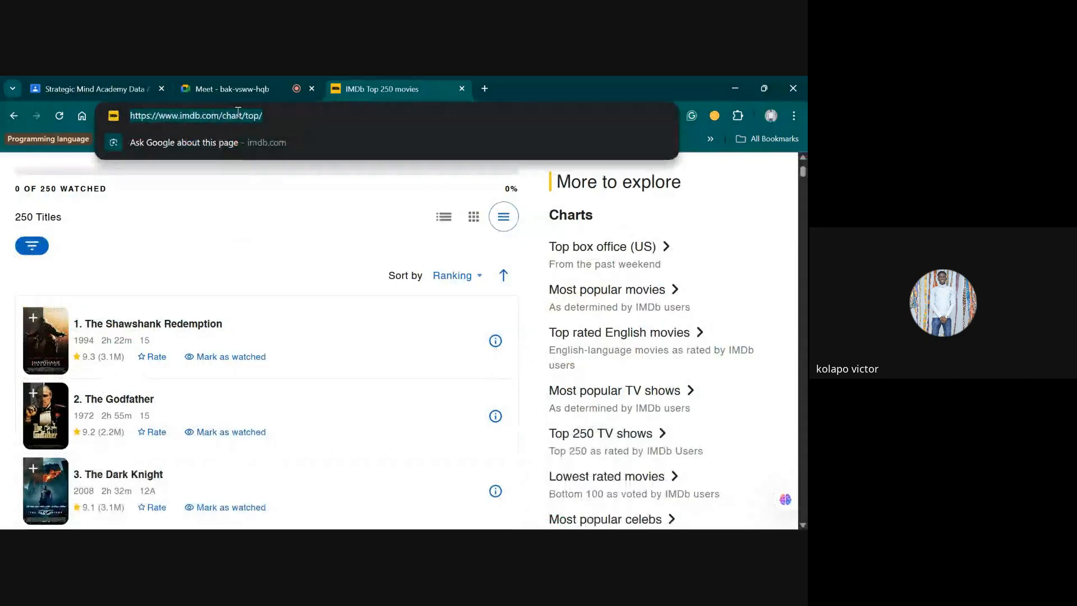
key("alt+Tab")
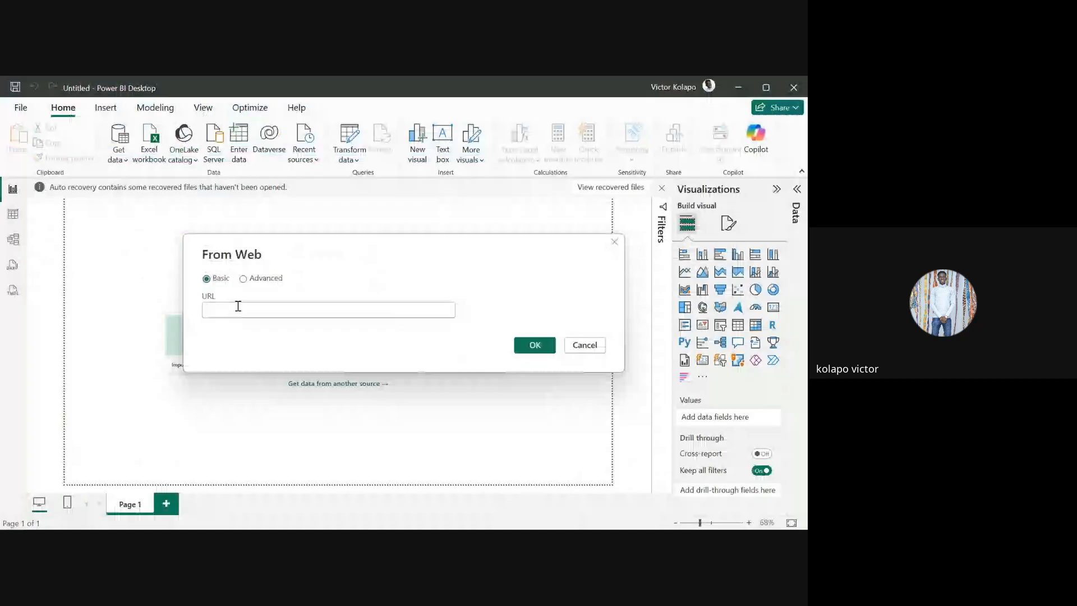
left_click(237, 305)
key("ctrl+v")
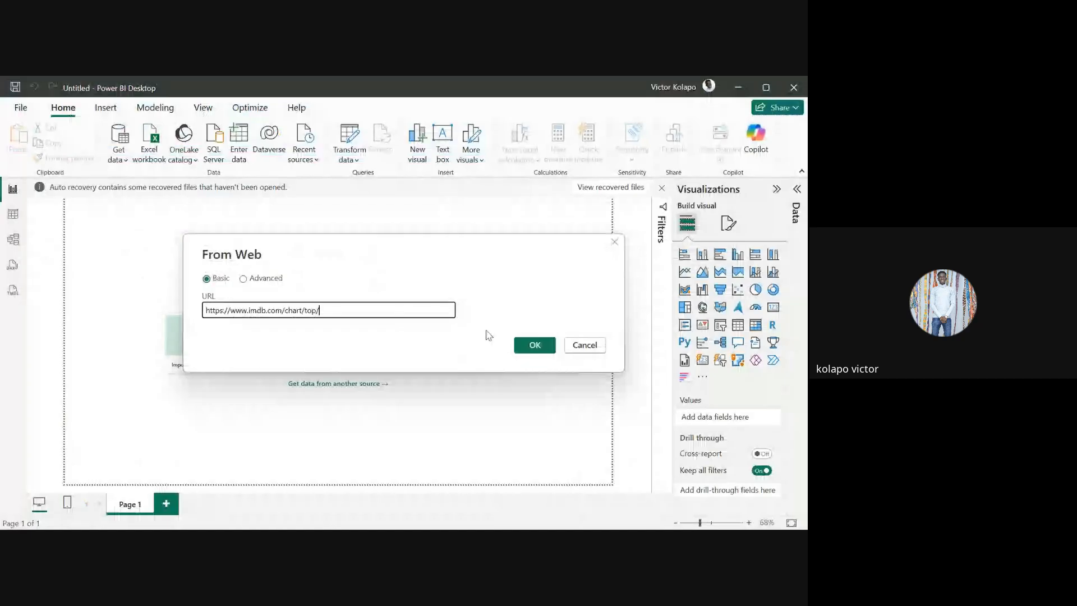
left_click(533, 346)
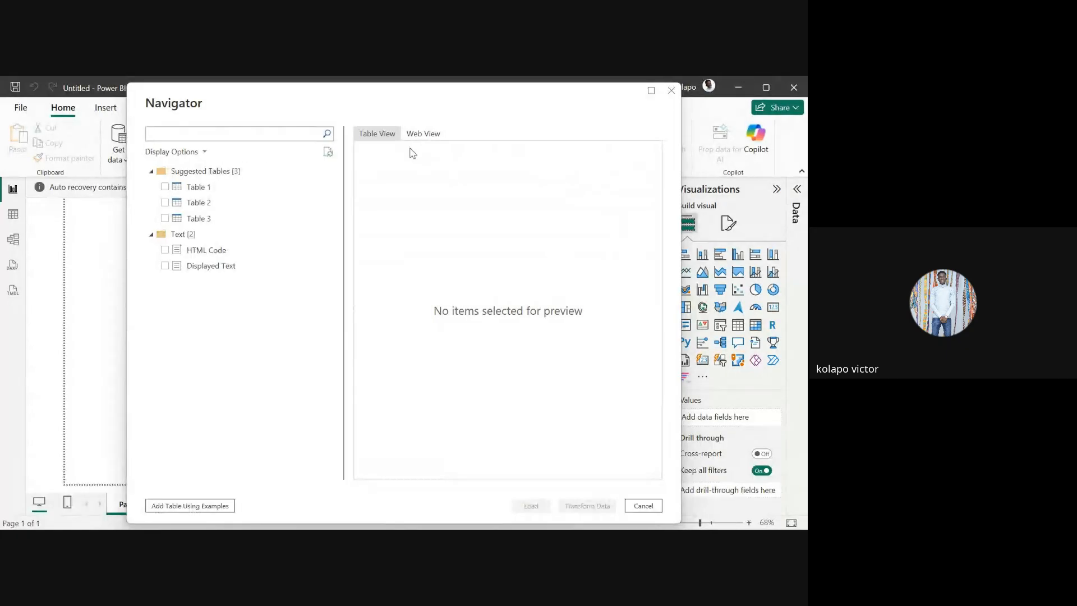
- Preview the suggested Table 1 across all its columns, and also preview Table 2 and Table 3
left_click(208, 192)
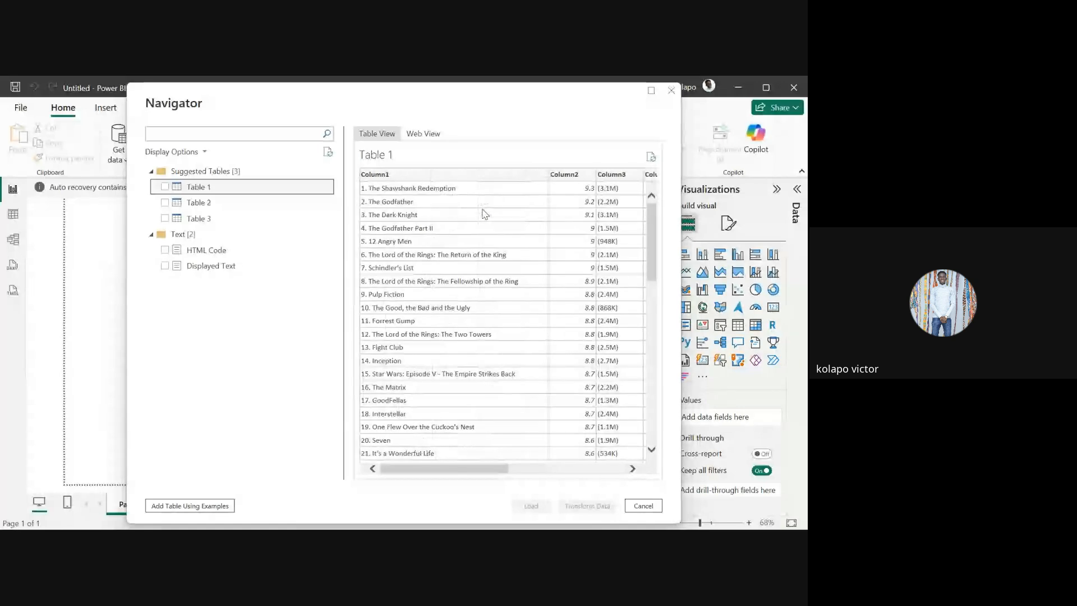
scroll(485, 213, "right", 2)
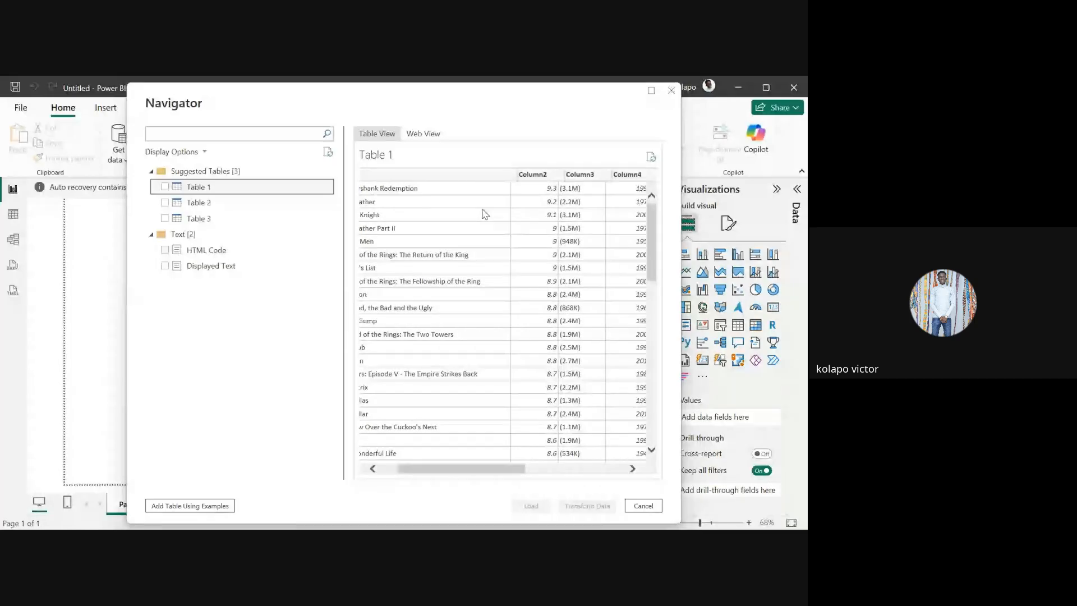
scroll(485, 213, "right", 8)
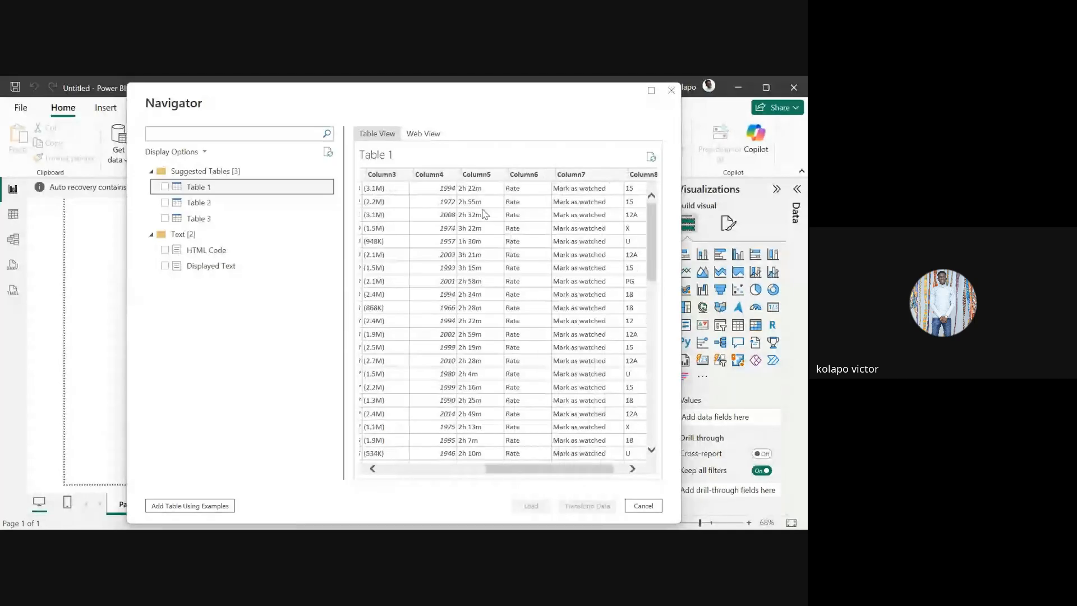
scroll(493, 242, "right", 2)
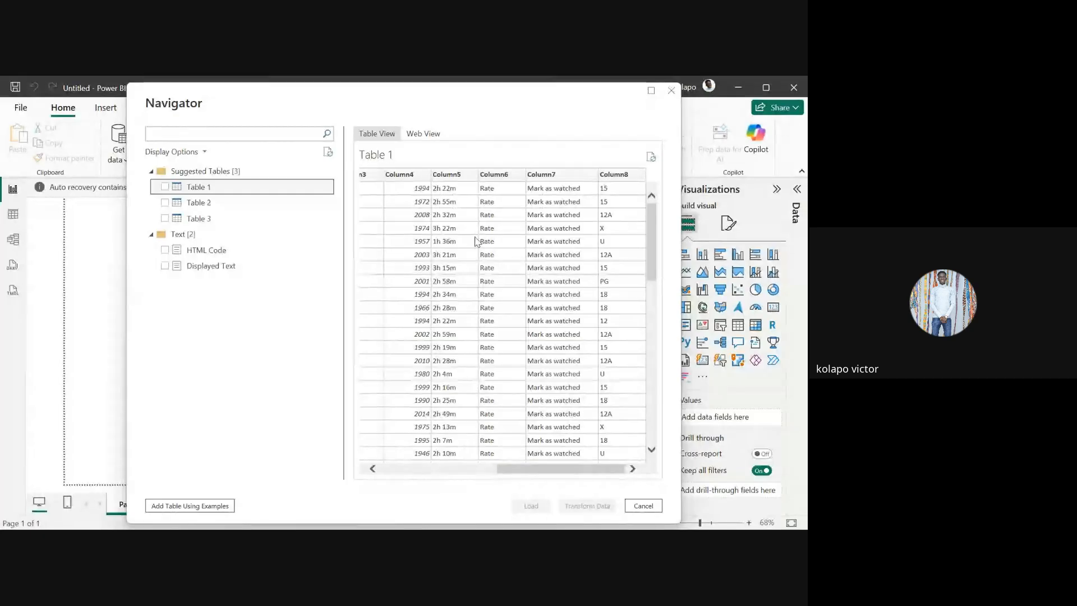
scroll(480, 242, "left", 2)
scroll(481, 241, "left", 5)
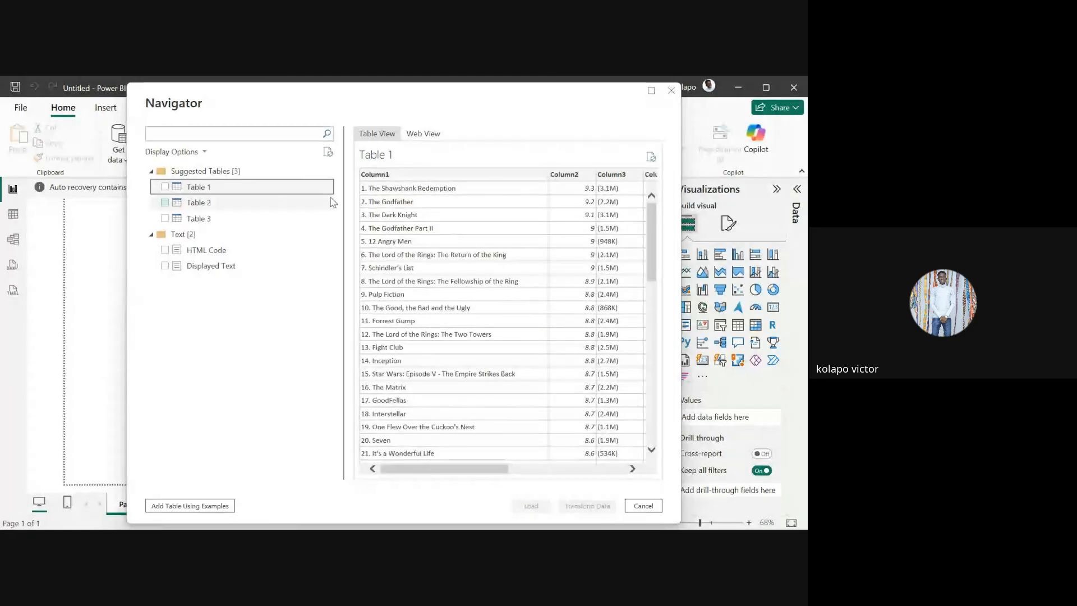
left_click(271, 202)
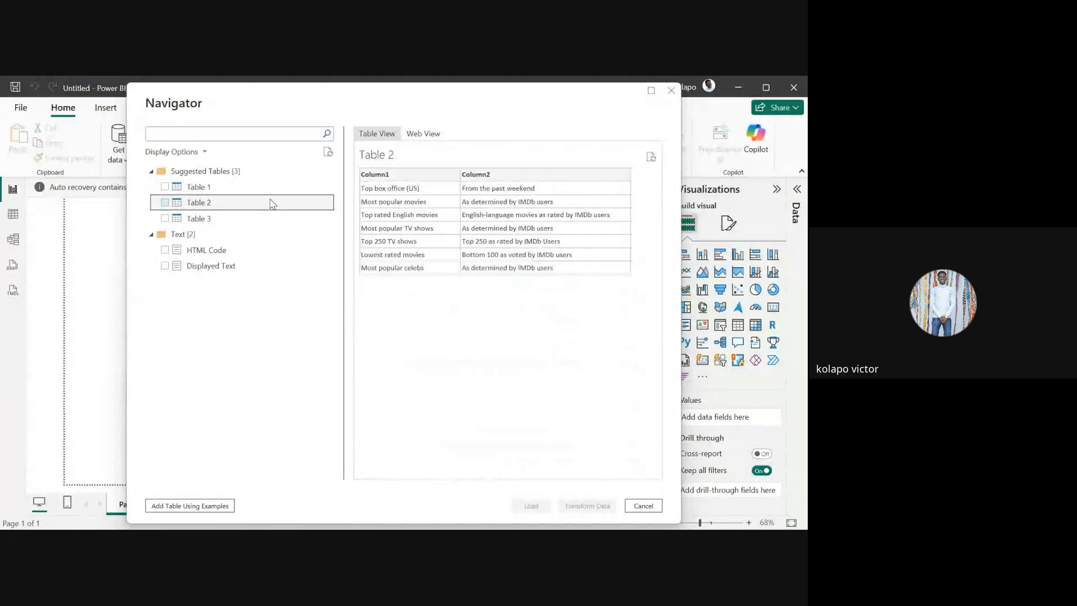
left_click(207, 226)
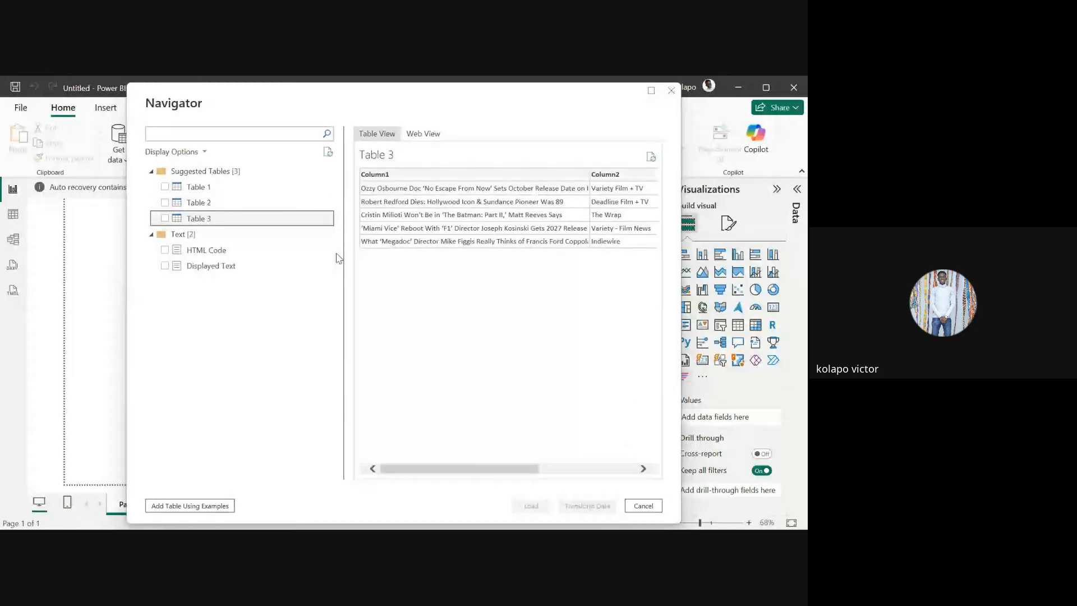
- Examine the web page view of the IMDb chart, looking through the movie entries and back to the page heading
left_click(430, 137)
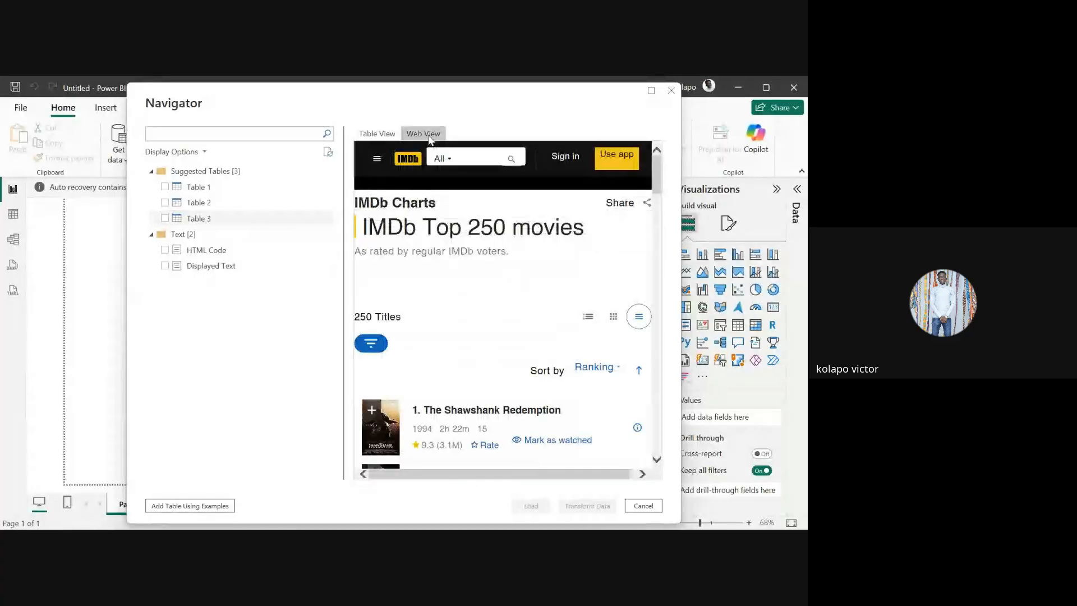
scroll(482, 341, "down", 8)
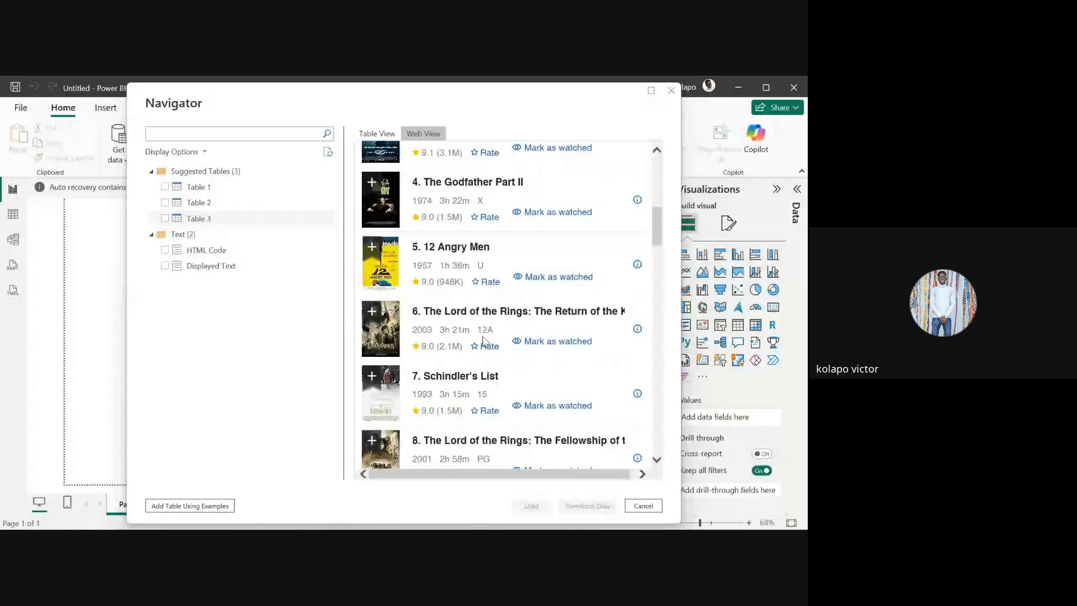
scroll(482, 341, "down", 10)
scroll(485, 341, "up", 9)
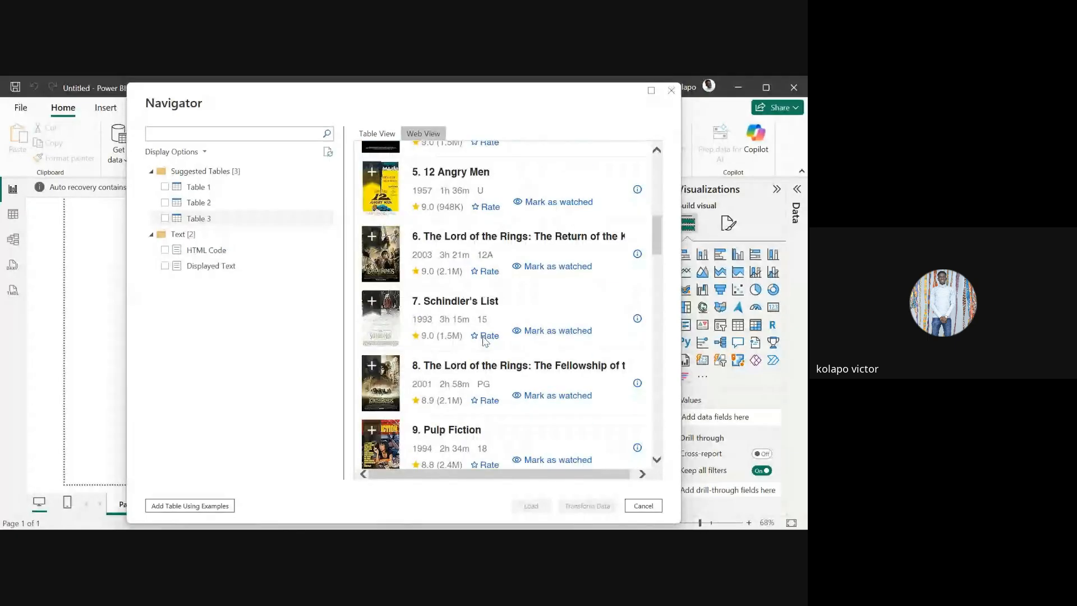
scroll(486, 336, "up", 9)
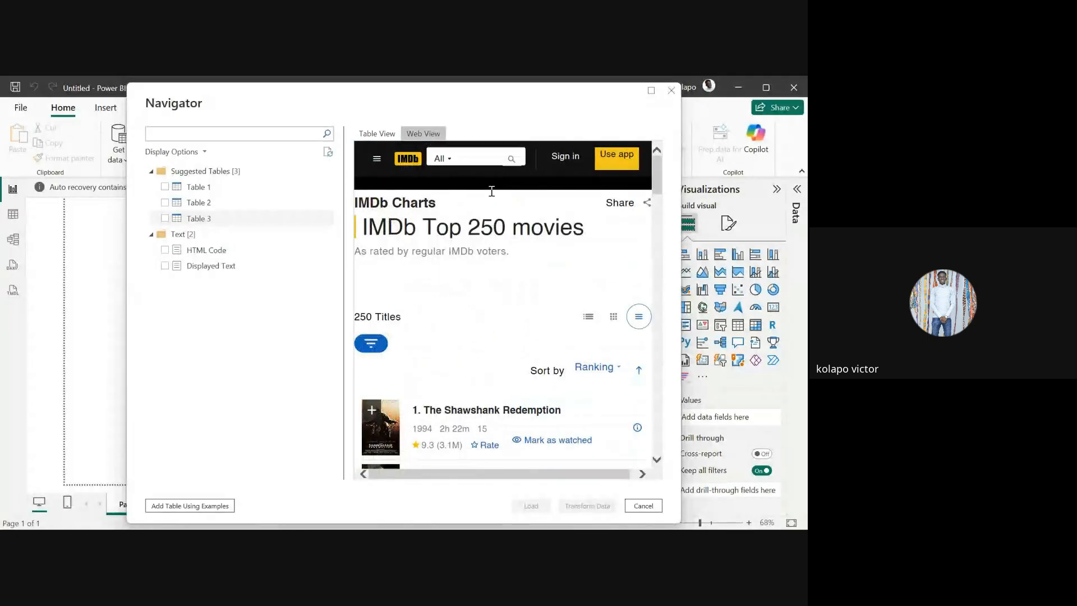
left_click(467, 159)
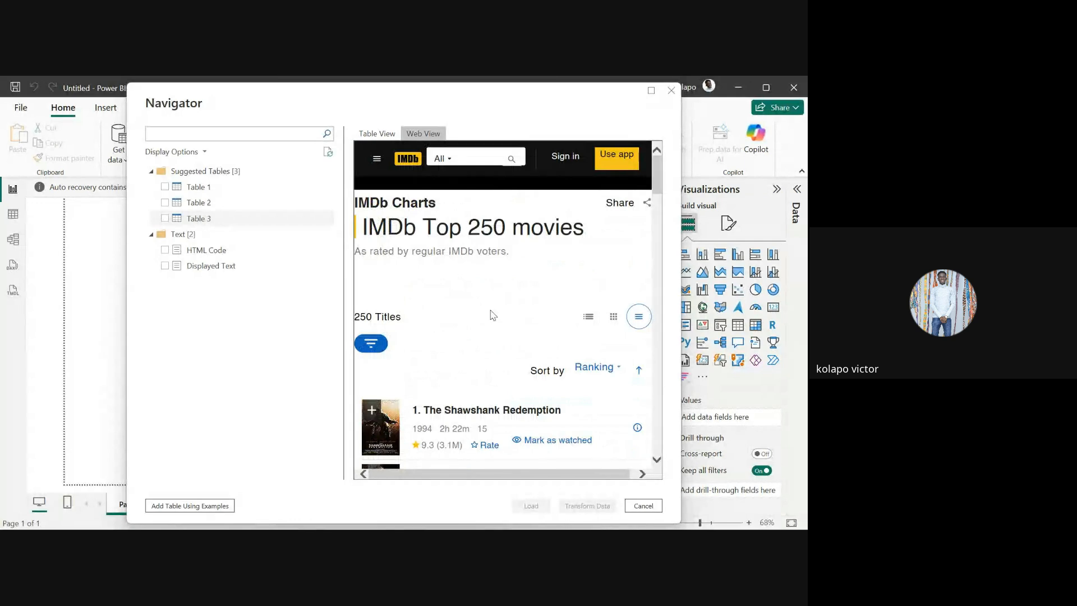
scroll(490, 311, "down", 3)
scroll(491, 313, "down", 15)
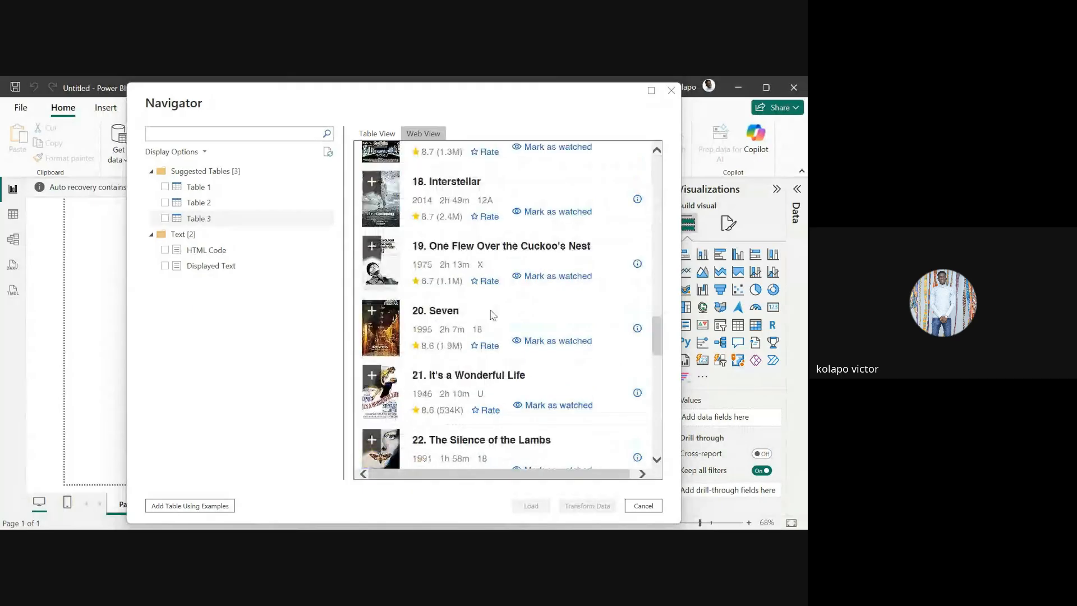
scroll(493, 314, "up", 18)
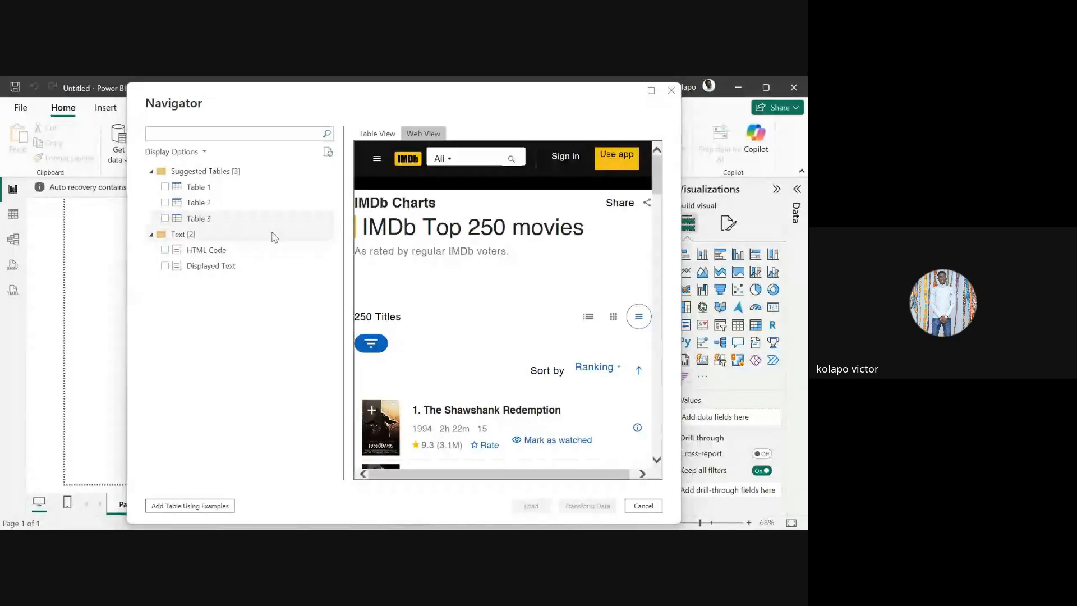
- Start adding a table using examples and name its first column Title
left_click(197, 506)
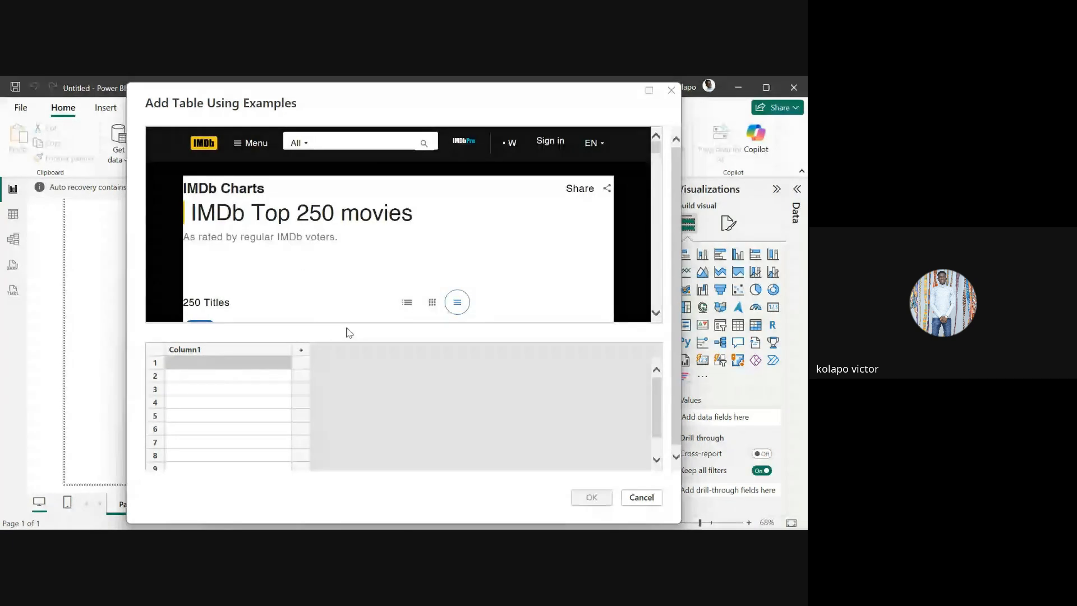
double_click(195, 351)
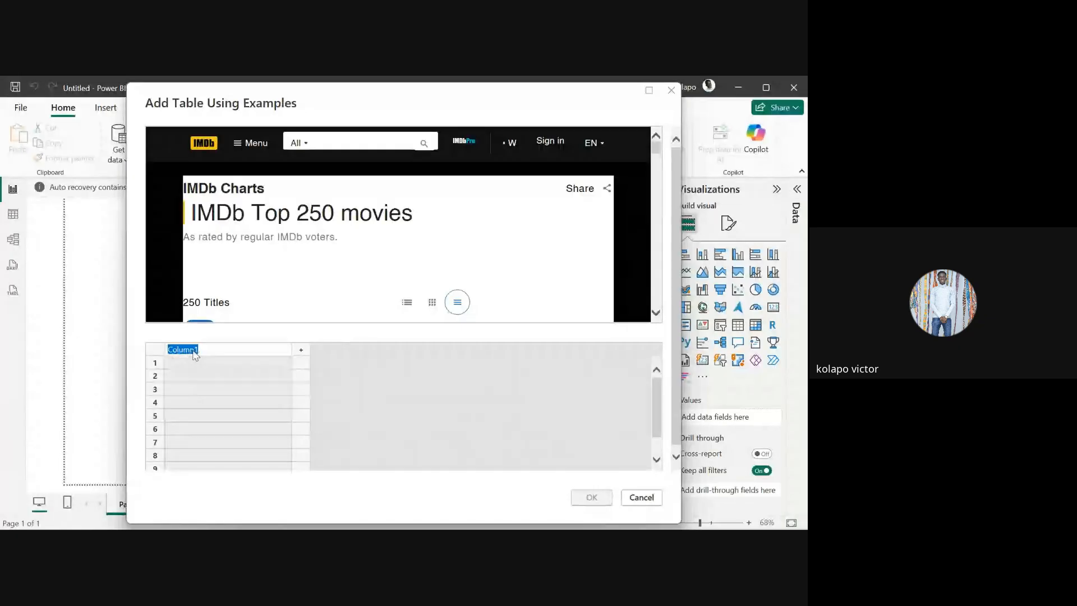
type("Title")
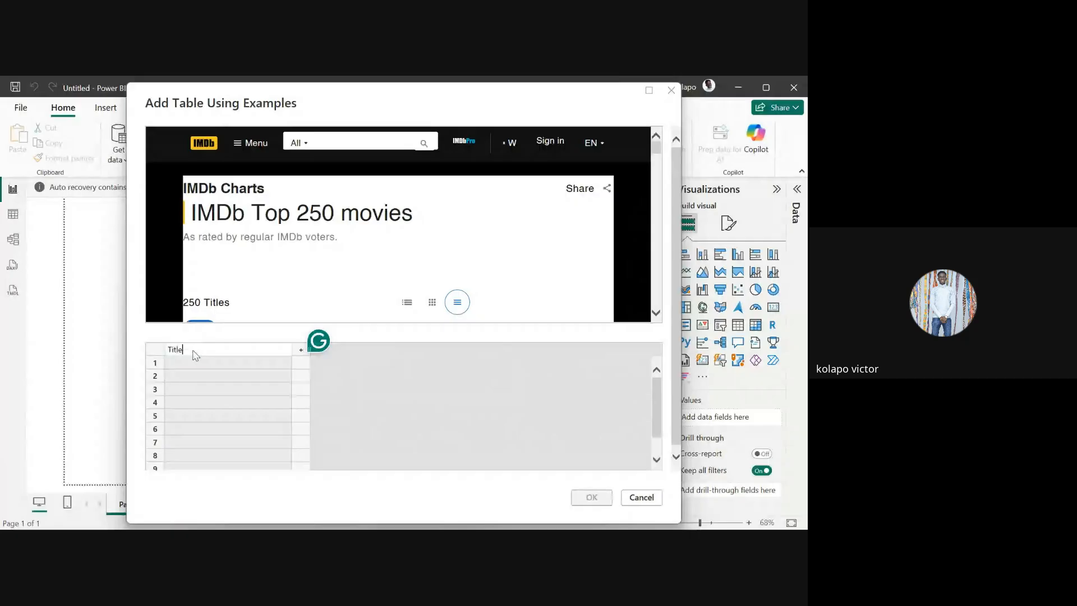
key("Return")
- Name the second column of the example table Year
scroll(309, 286, "down", 3)
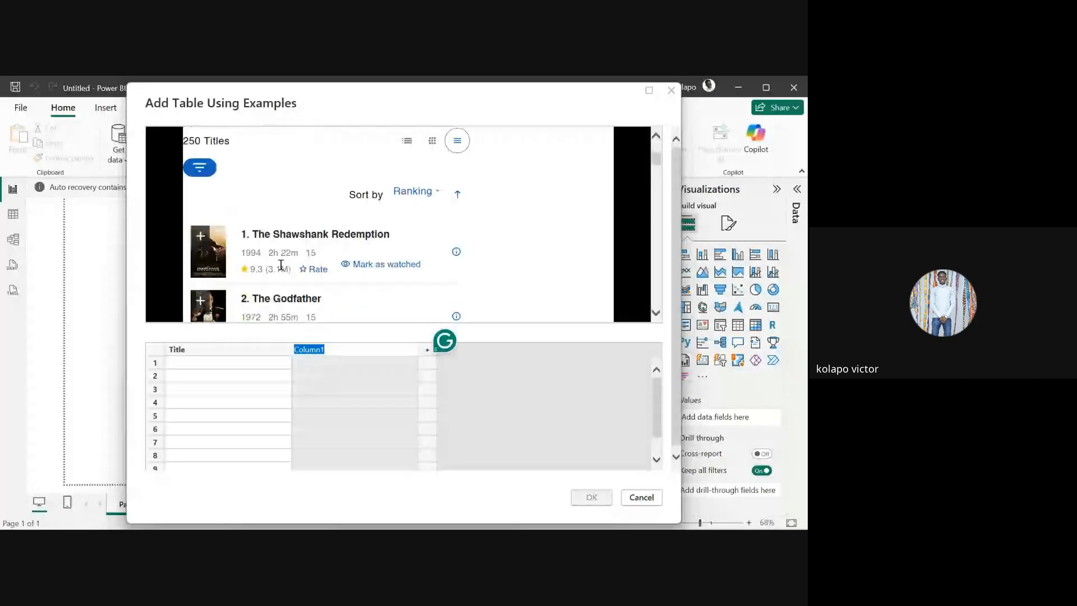
type("ea")
key("BackSpace")
key("BackSpace")
type("Year")
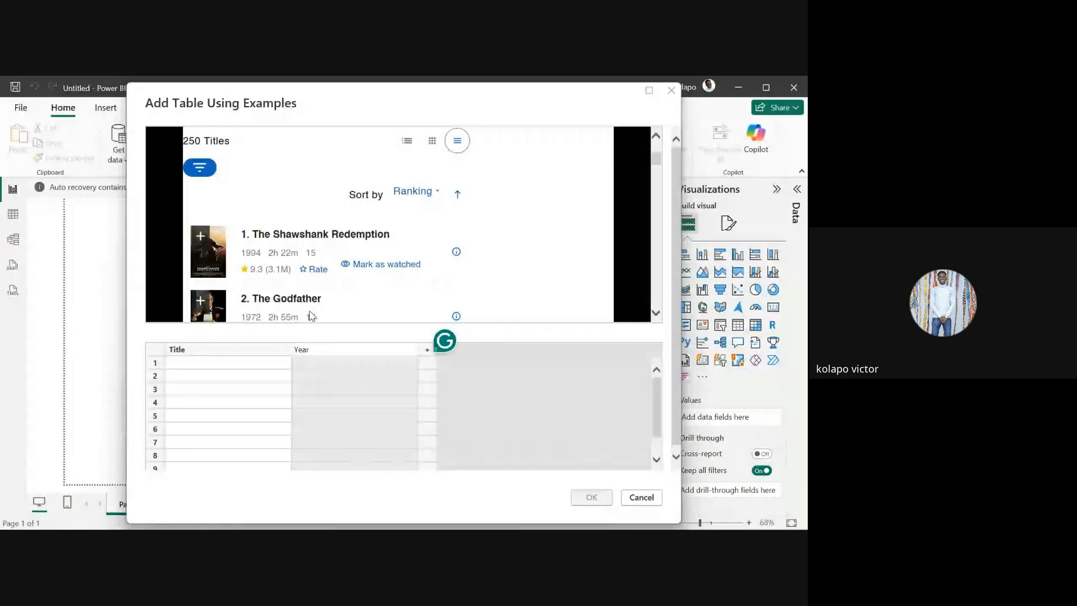
- Name the third column of the example table Duration and add two more columns after it
key("Tab")
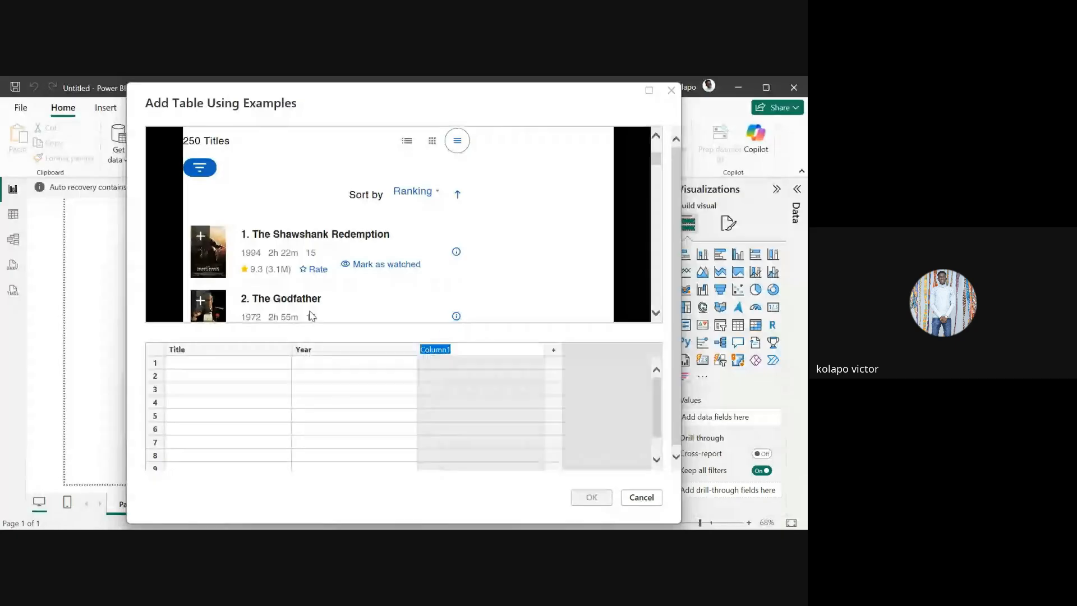
type("D")
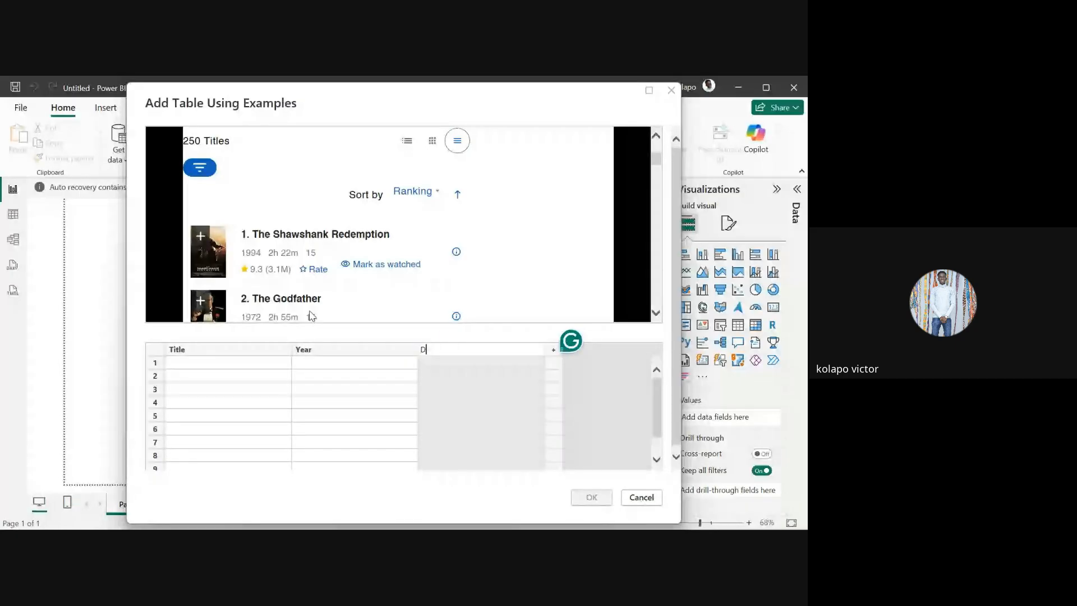
type("uration")
key("Tab")
key("Tab")
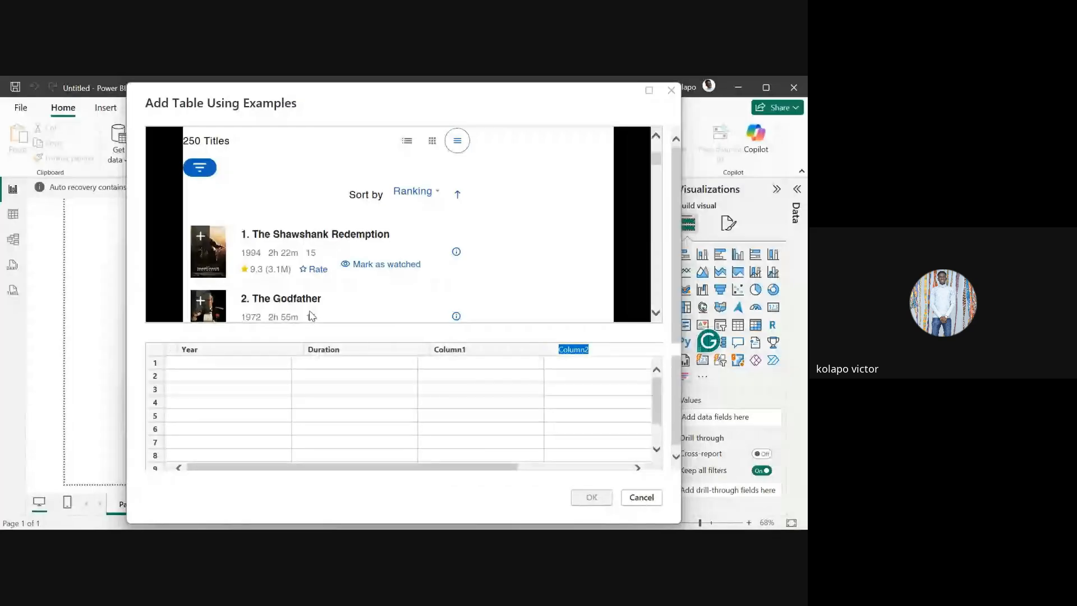
- Name the fourth column of the example table Rating and the fifth column Age Rating
left_click(458, 351)
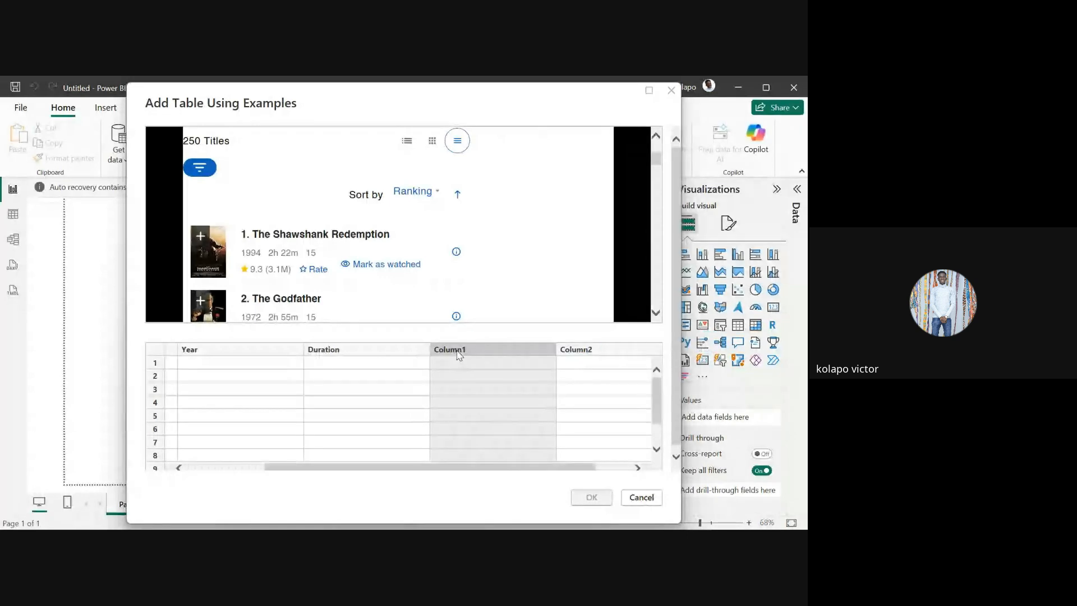
double_click(459, 352)
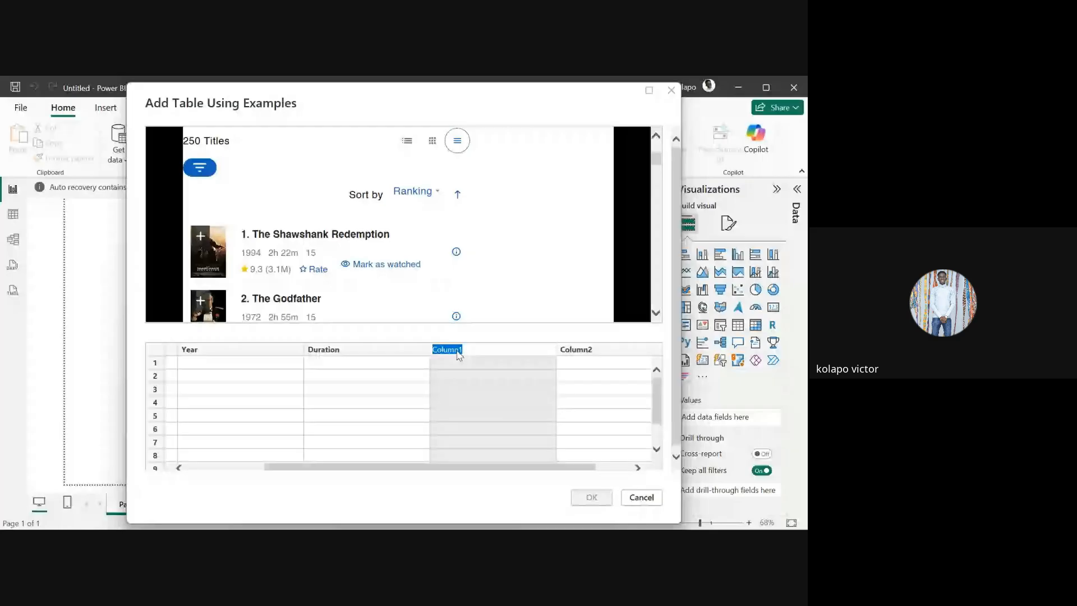
type("Rating")
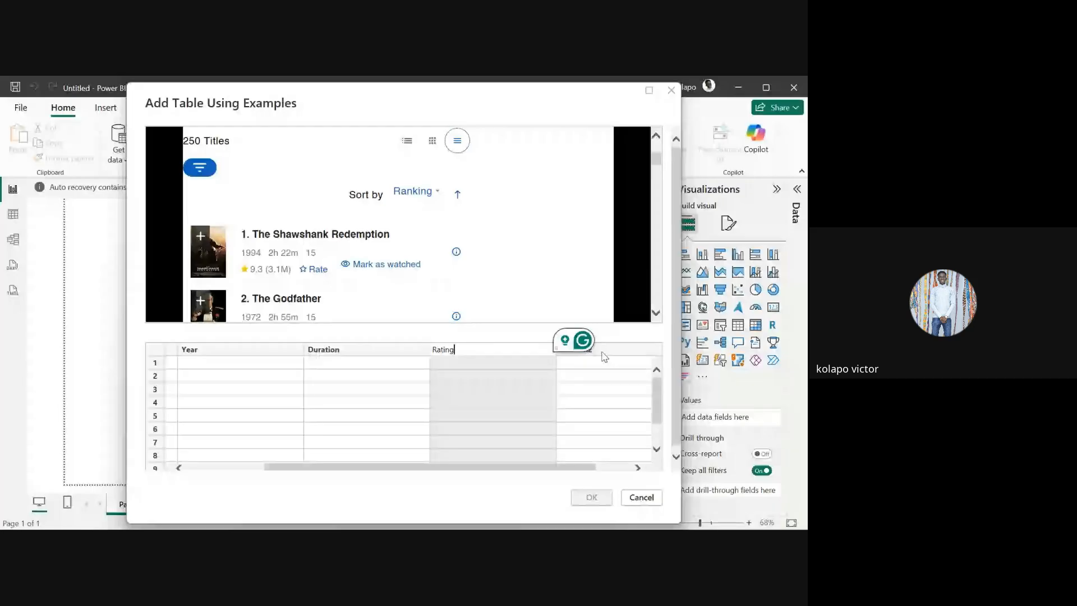
key("Return")
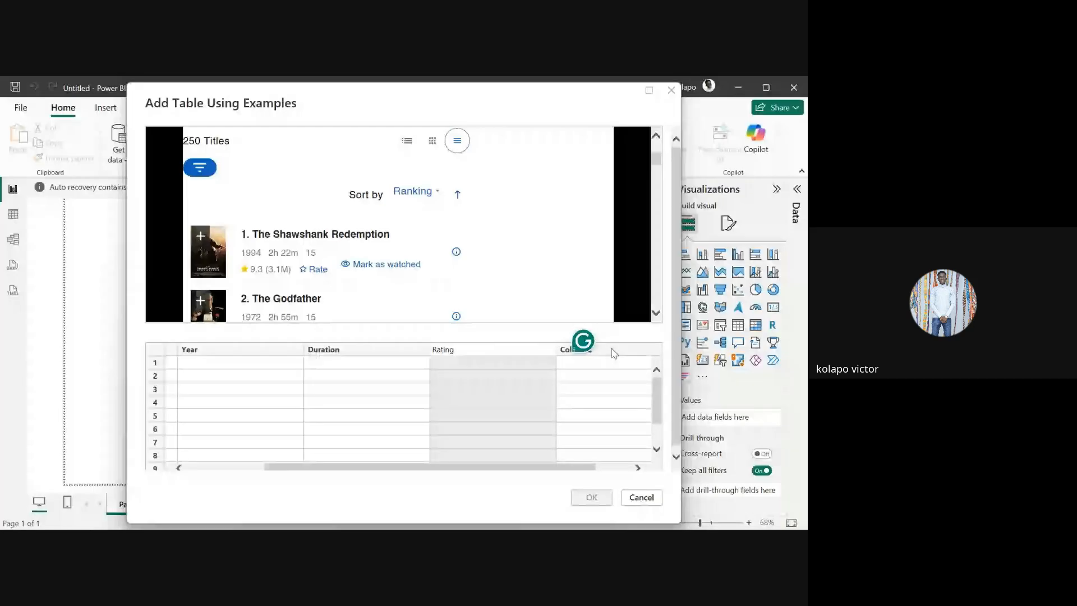
double_click(613, 353)
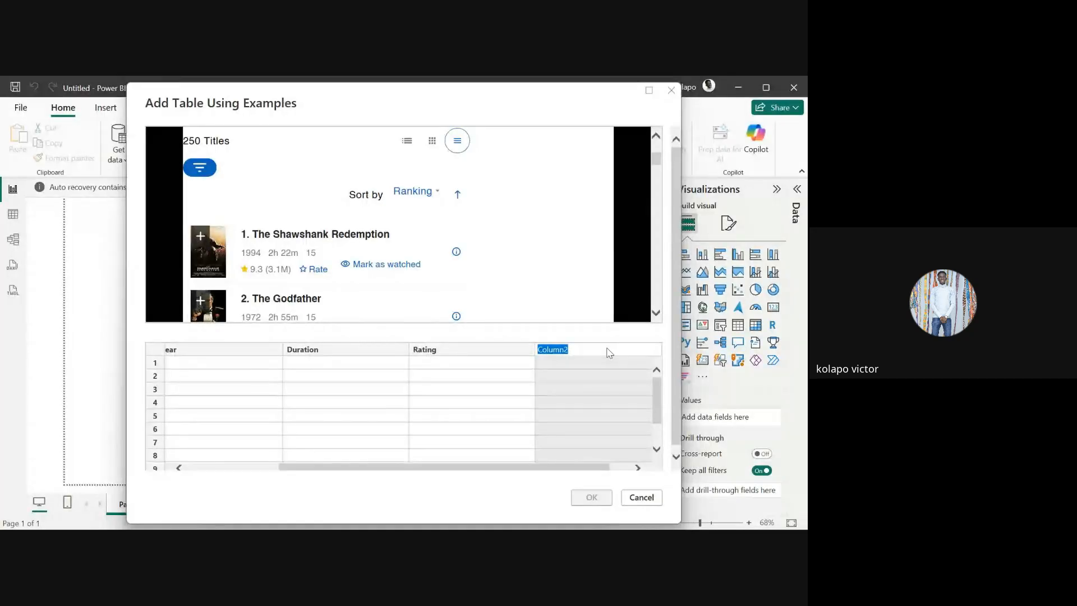
type("Age Rating")
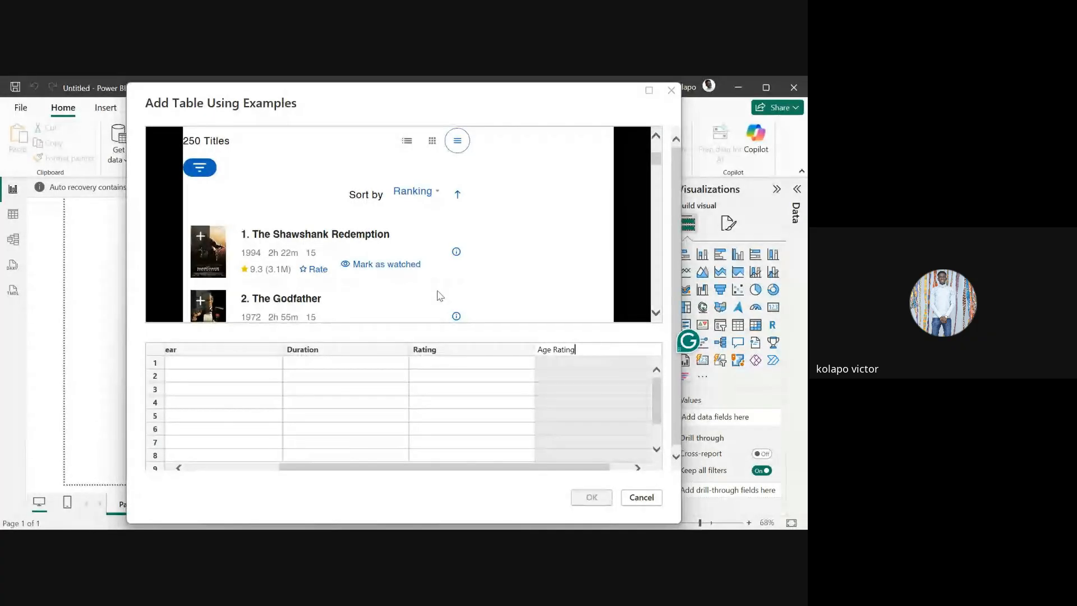
key("Return")
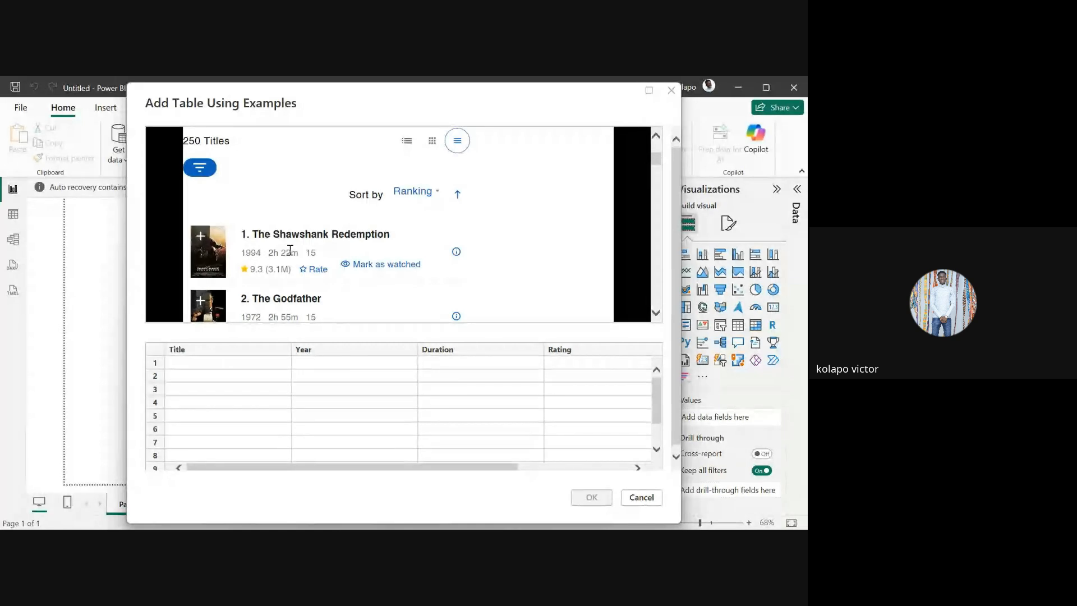
- Fill the first row of the Title column with the suggested page value "1. The Shawshank Redemption" as the example
scroll(351, 224, "down", 2)
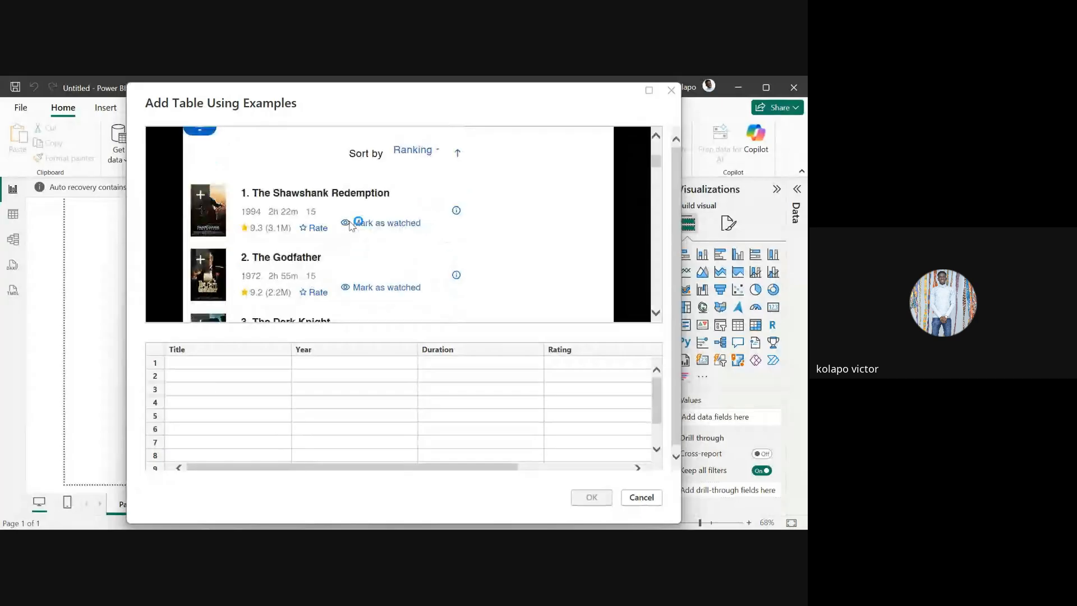
left_click(202, 367)
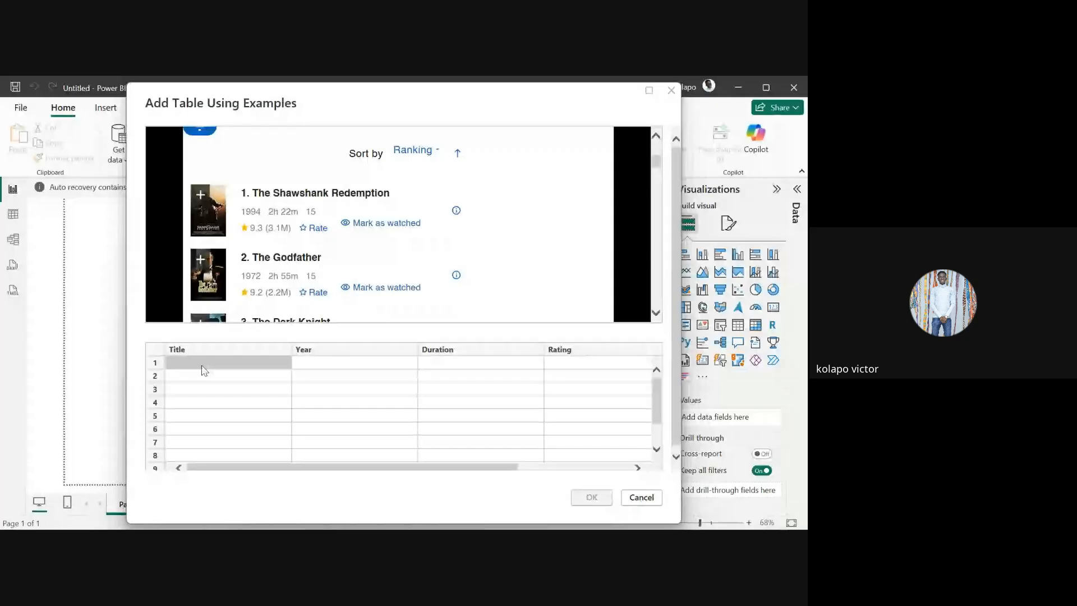
double_click(203, 370)
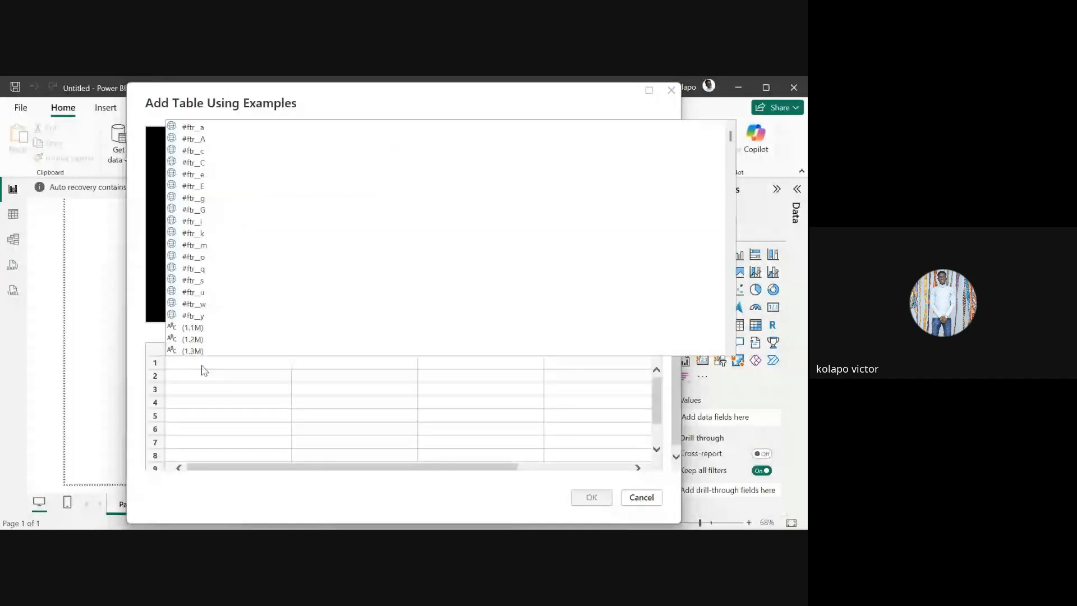
type("he")
key("BackSpace")
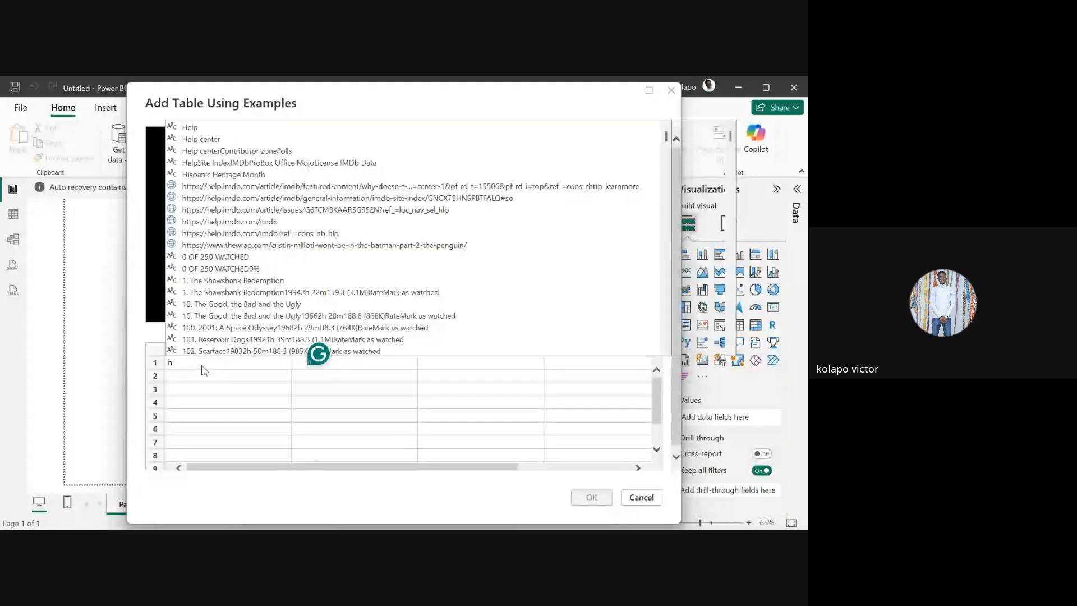
key("BackSpace")
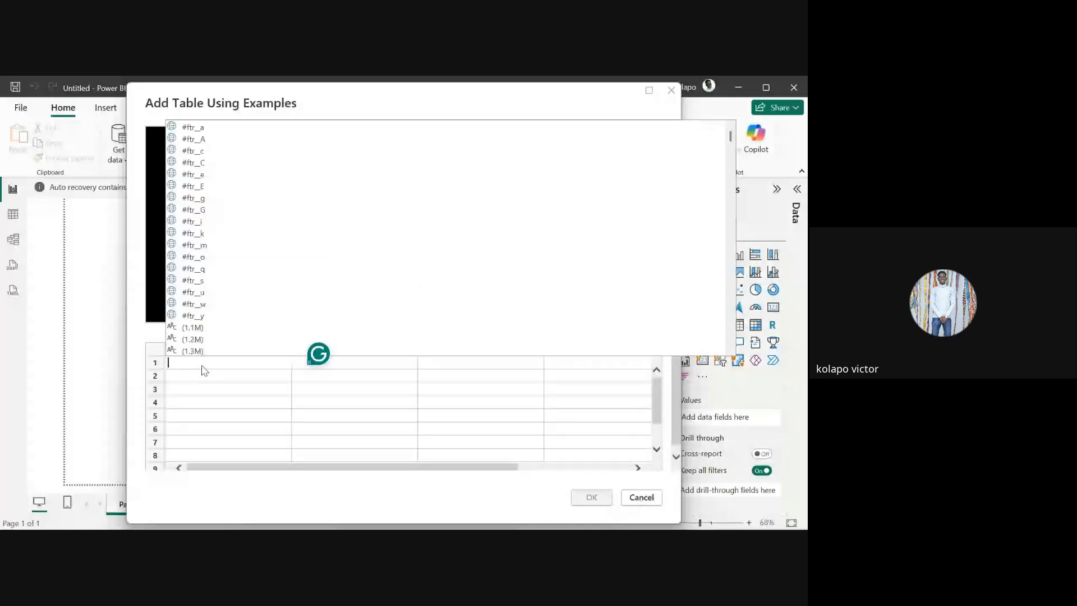
type("t")
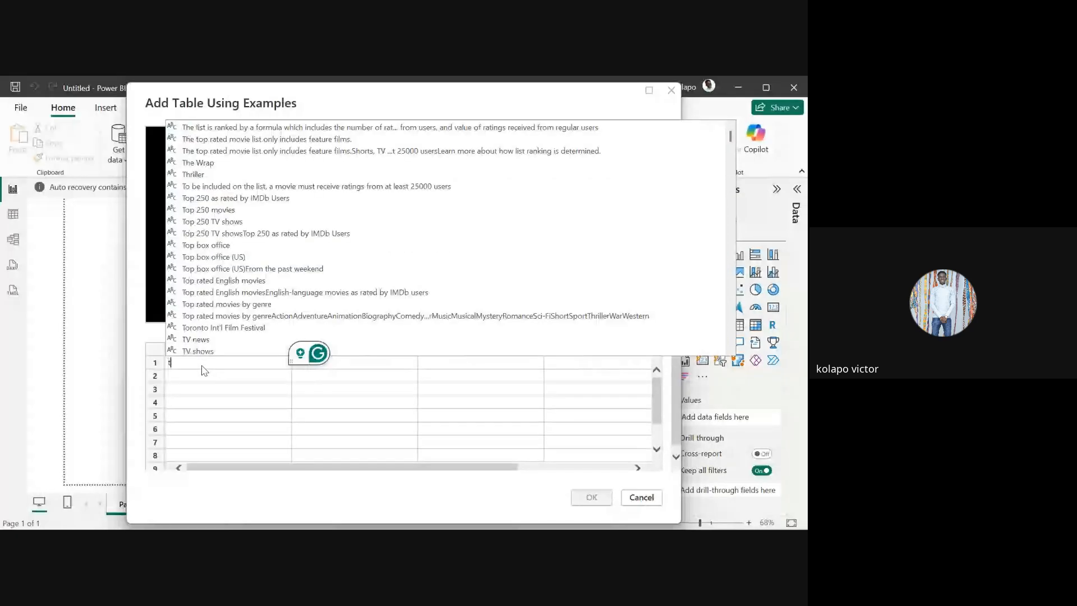
type("he s")
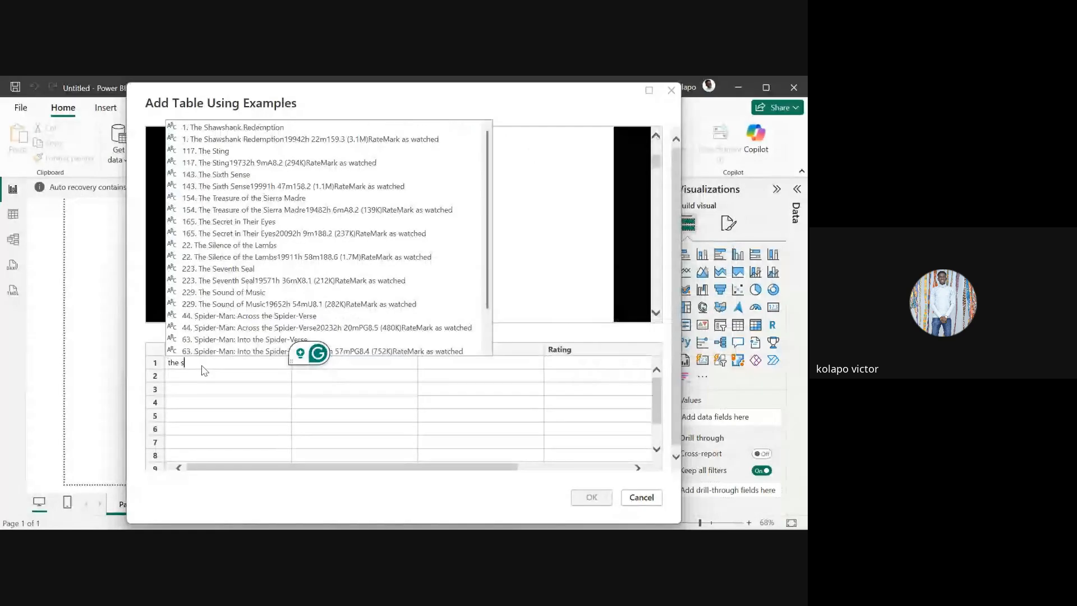
type("ha")
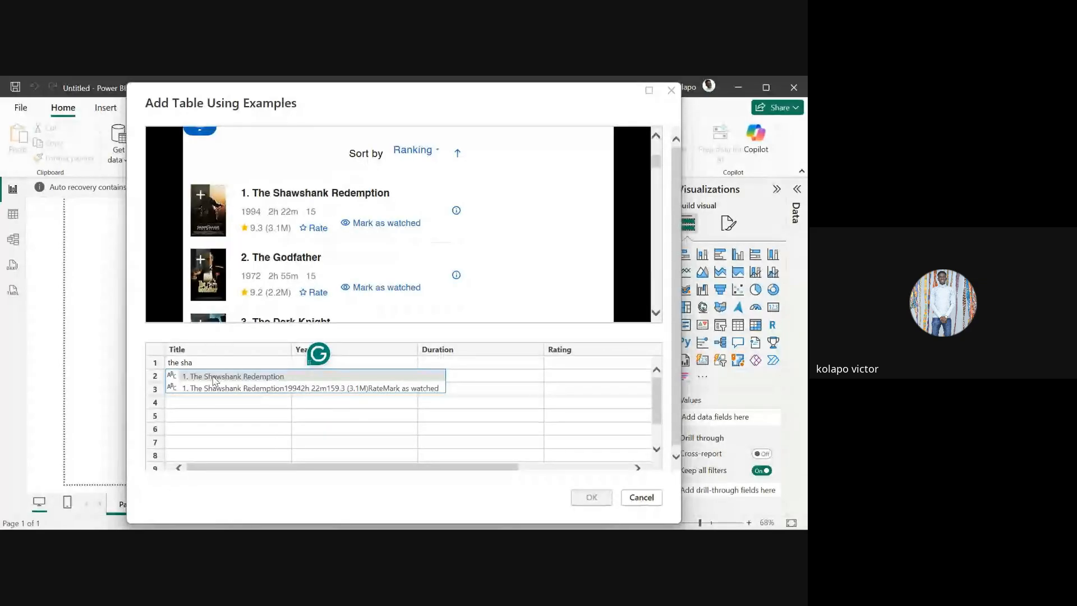
left_click(216, 377)
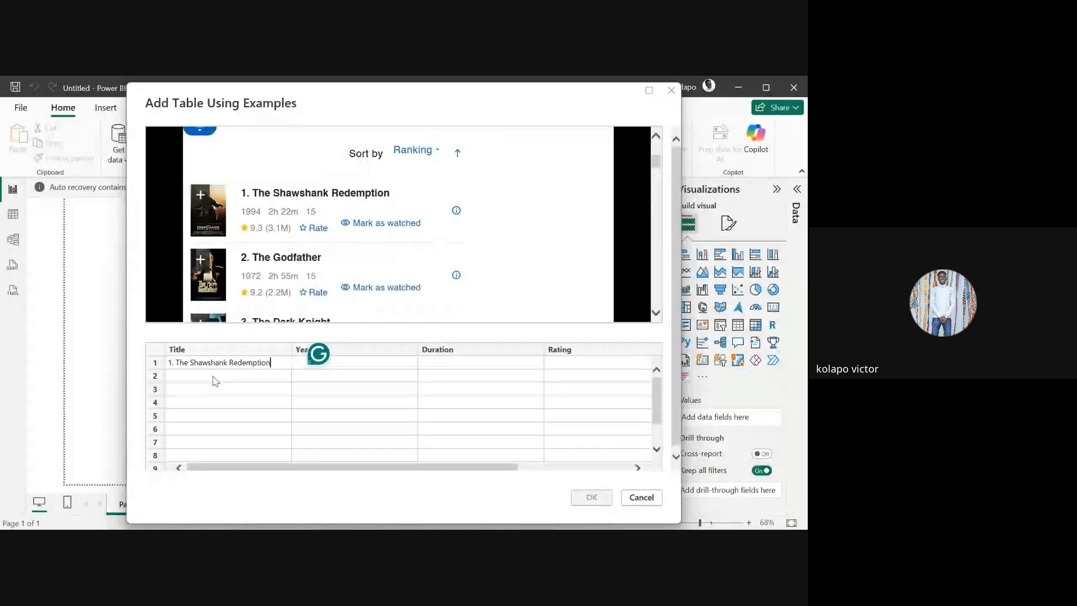
key("Return")
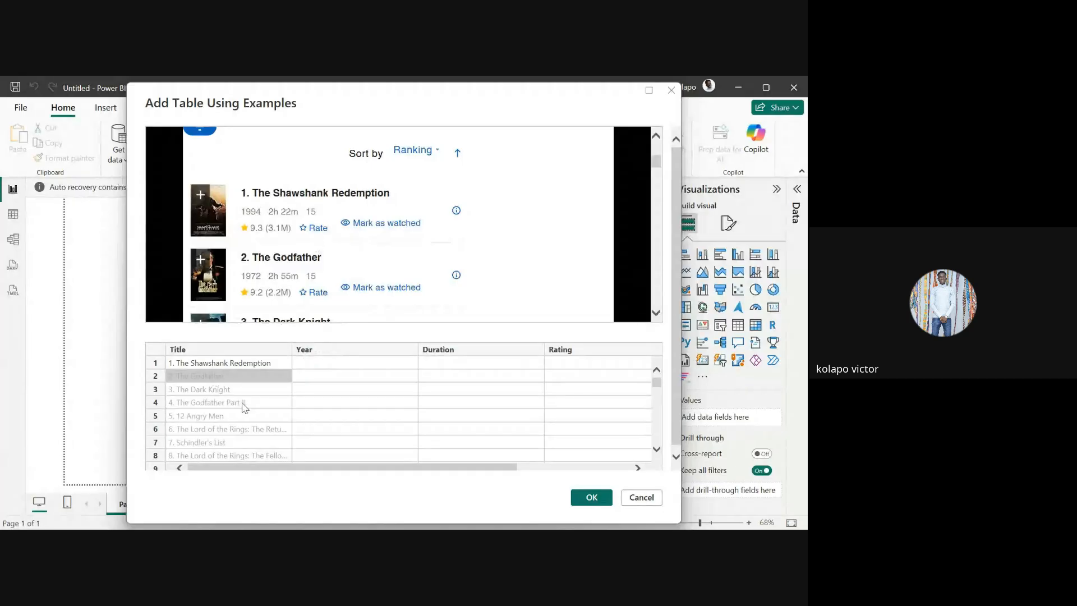
- Fill the first row of the Year column with the suggested page value 1994 as the example
scroll(243, 406, "down", 2)
scroll(243, 406, "up", 2)
scroll(318, 240, "down", 1)
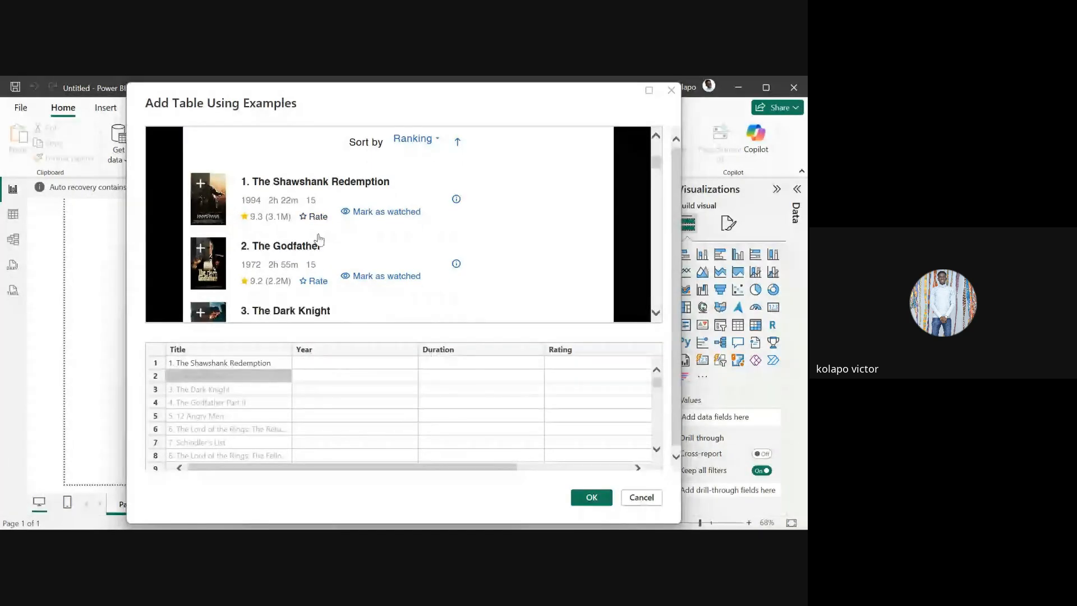
scroll(319, 240, "down", 2)
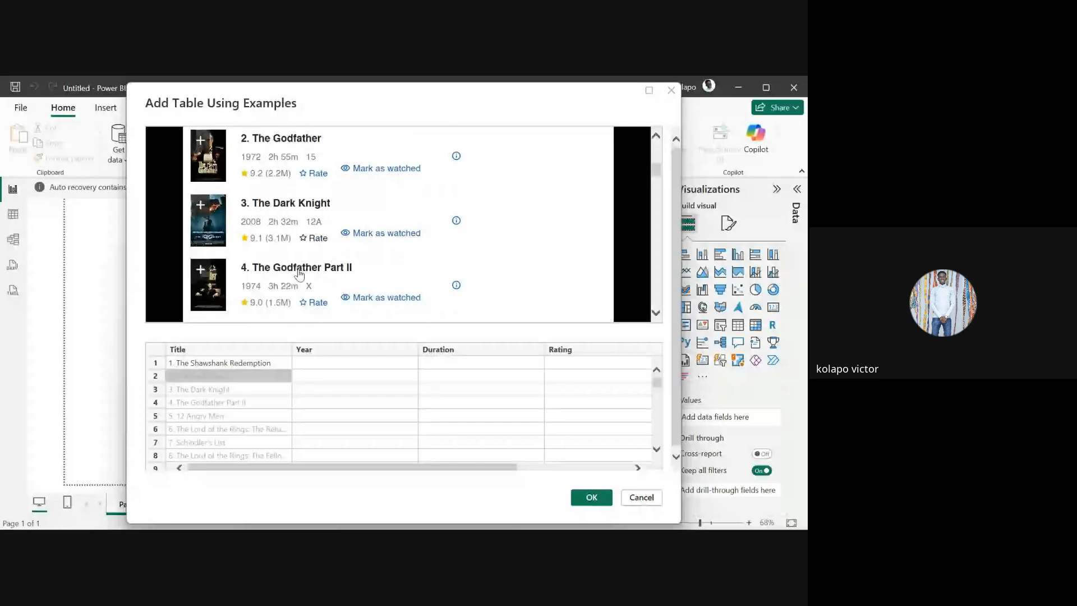
scroll(299, 273, "down", 2)
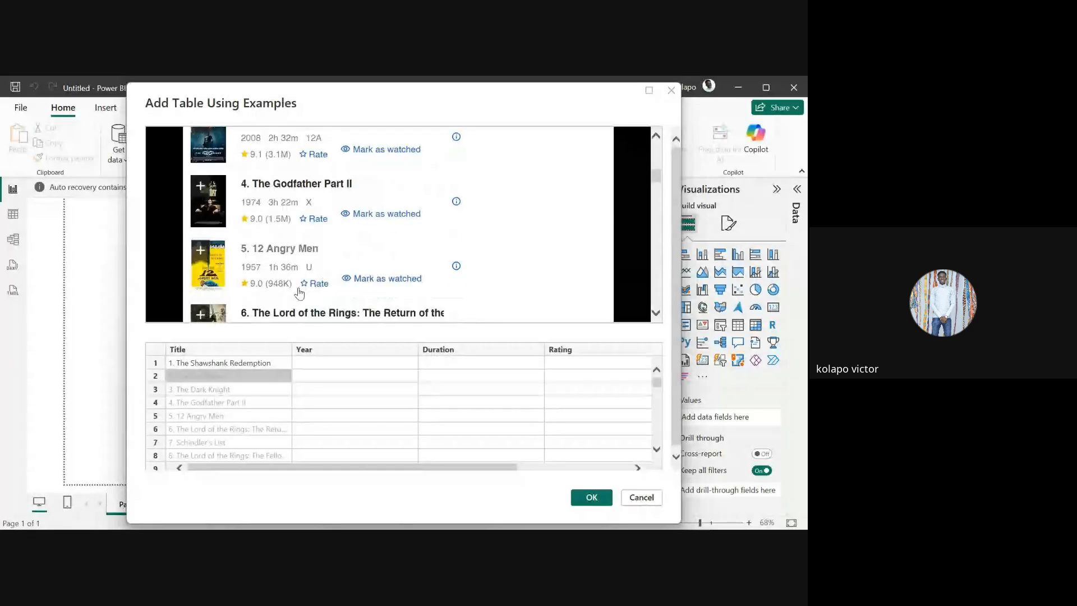
scroll(299, 292, "up", 5)
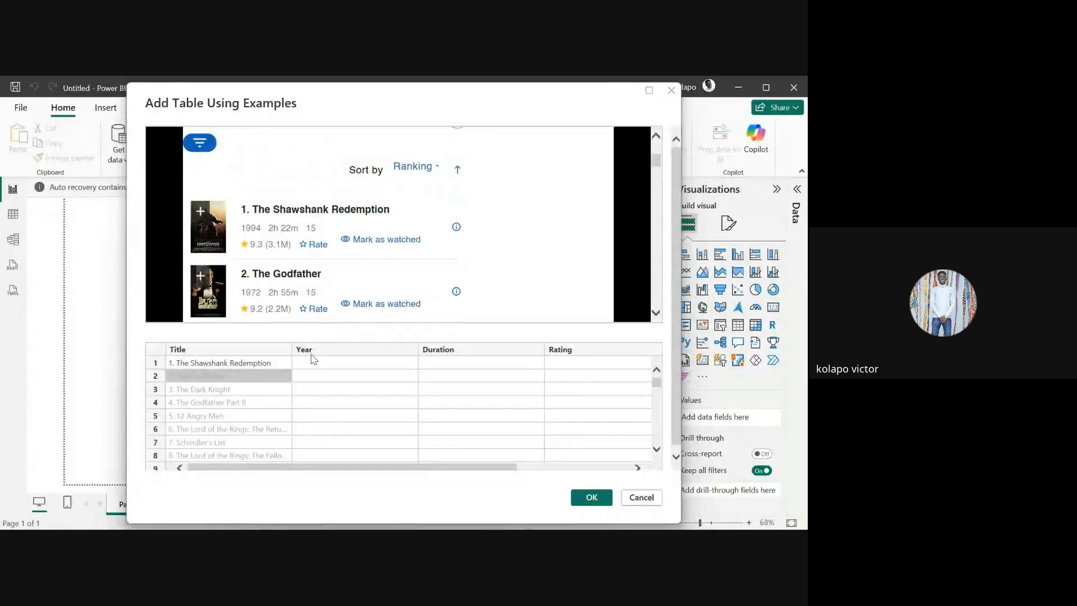
left_click(319, 366)
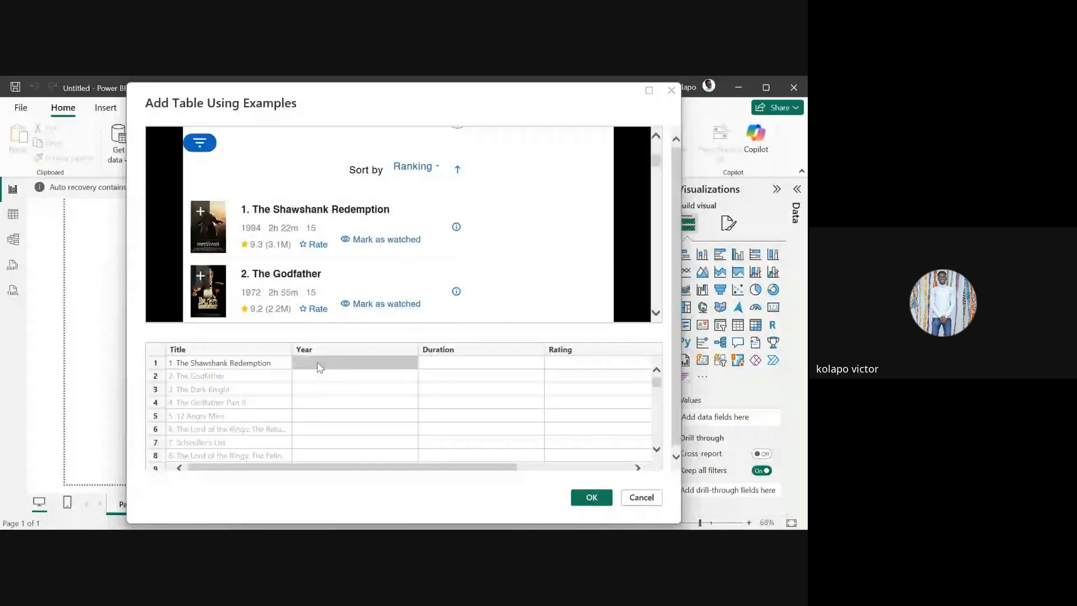
type("194")
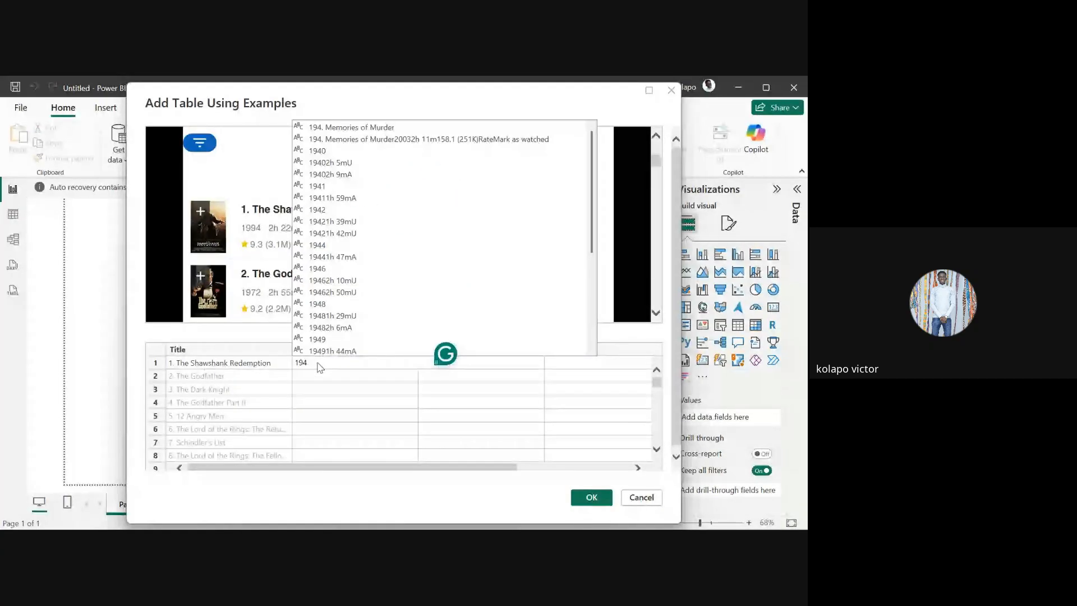
key("BackSpace")
type("9")
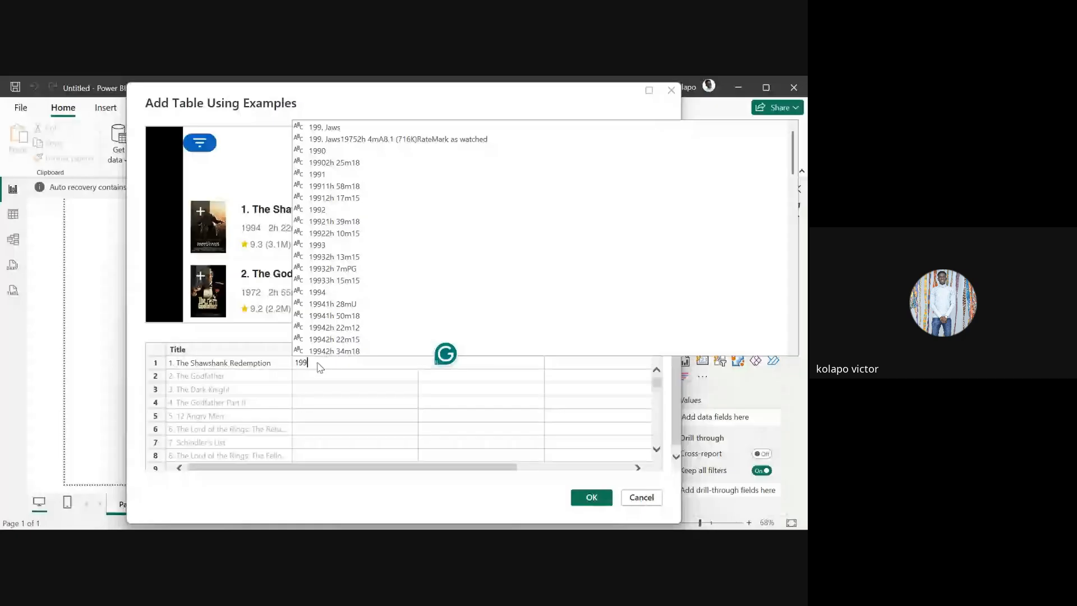
type("4")
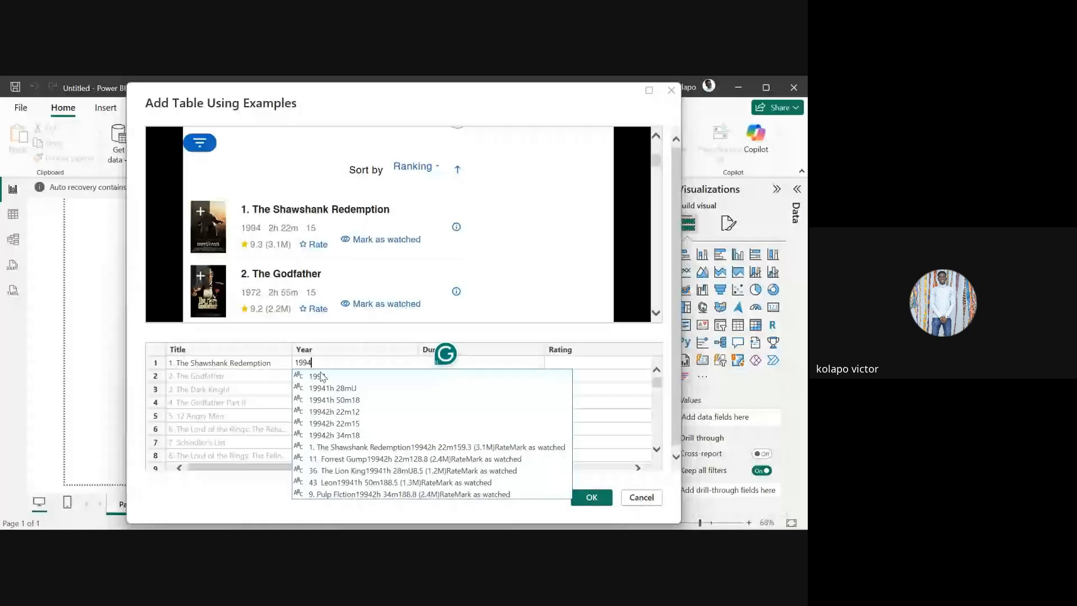
left_click(321, 376)
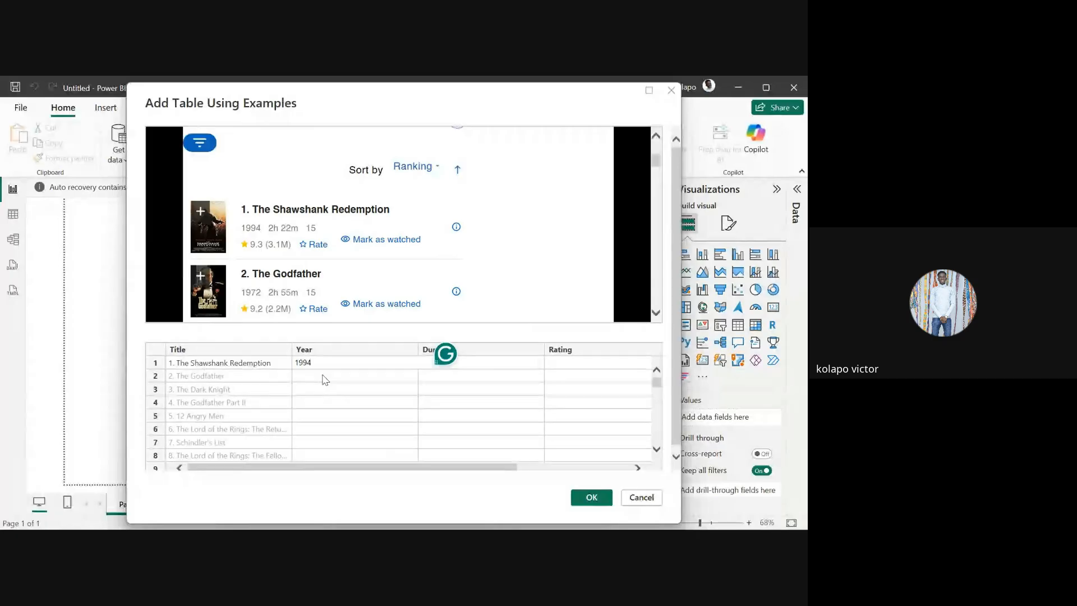
left_click(322, 380)
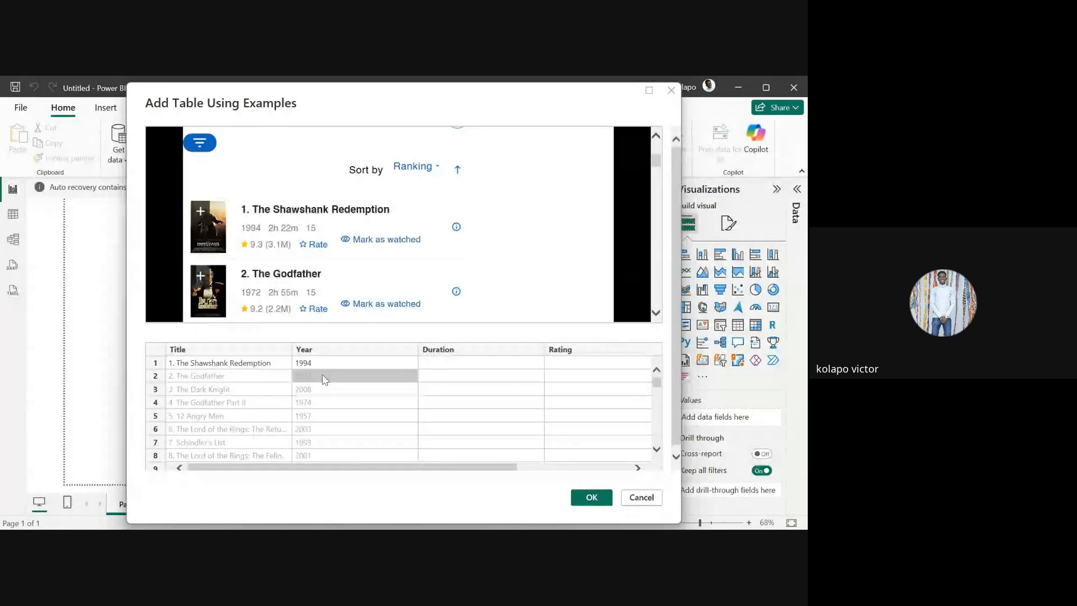
- Compare the automatically filled years with the release years of the movies listed in the web page preview
left_click(324, 380)
scroll(283, 287, "down", 2)
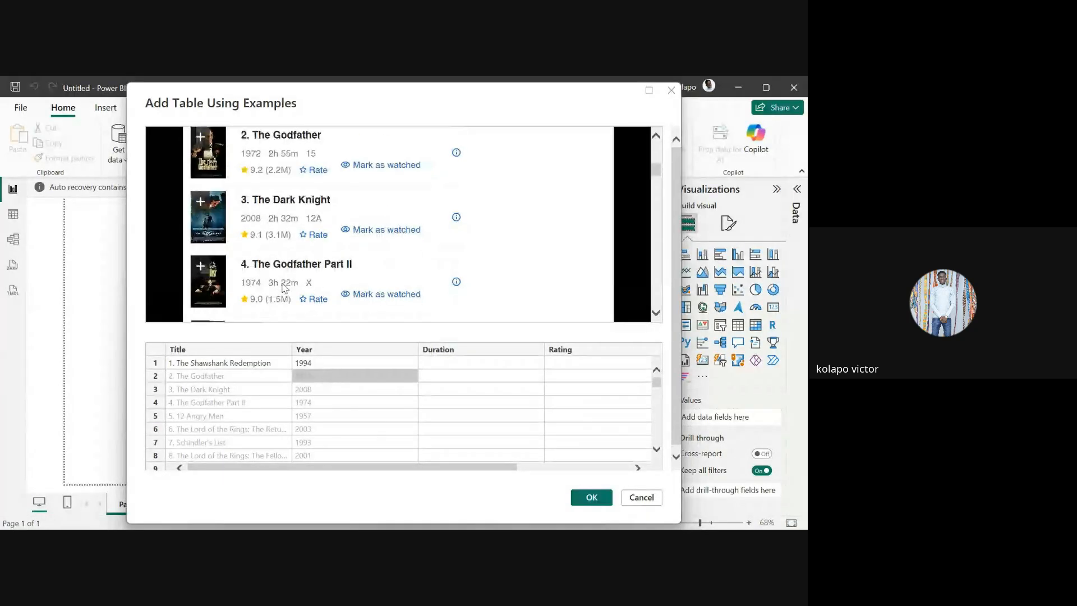
scroll(283, 288, "down", 4)
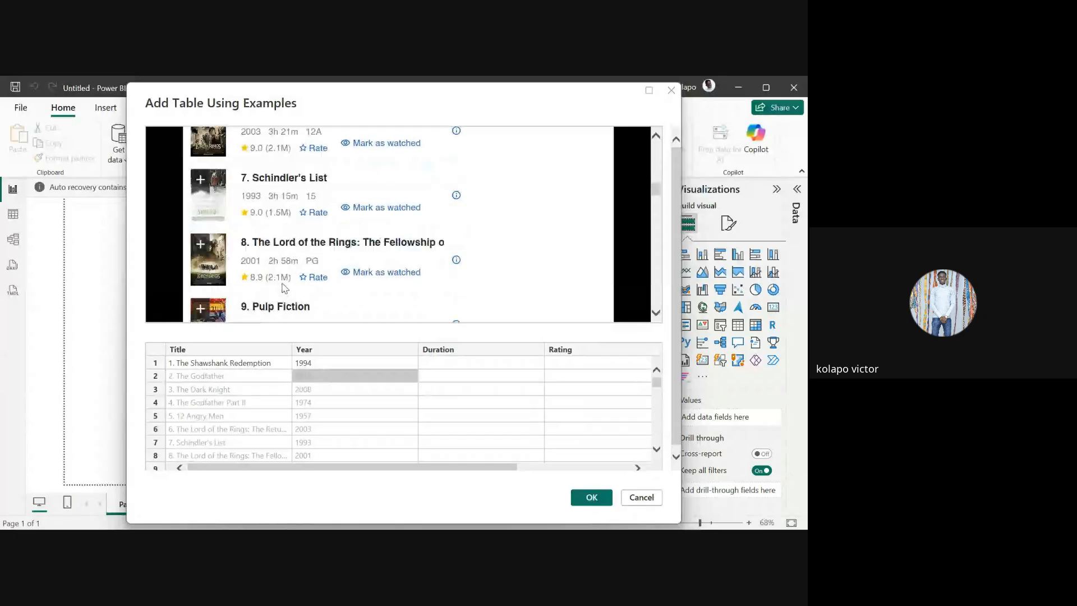
scroll(283, 287, "up", 2)
scroll(283, 288, "down", 5)
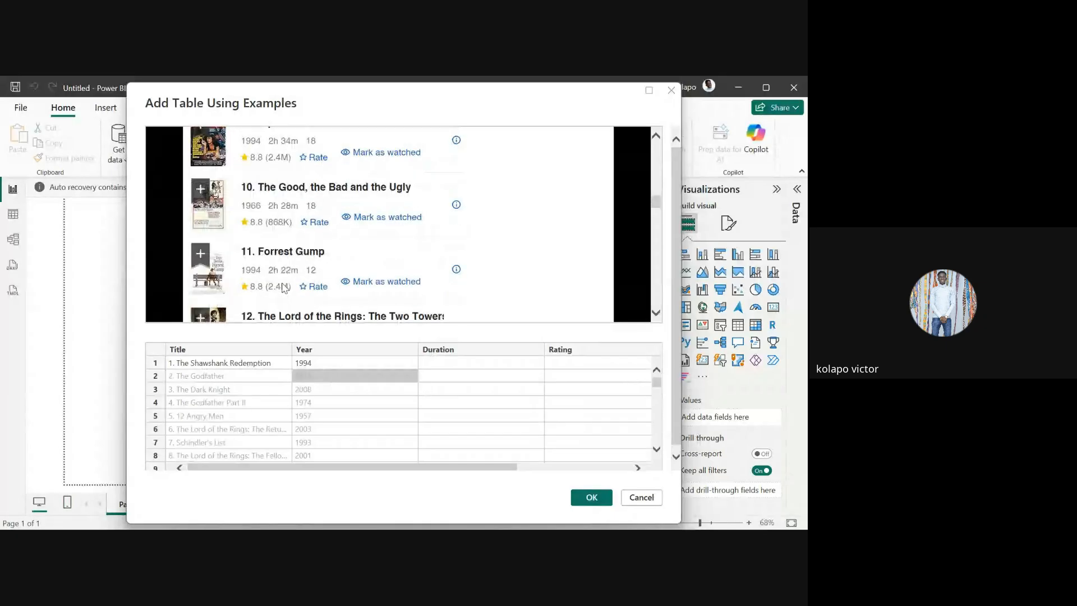
scroll(283, 288, "down", 6)
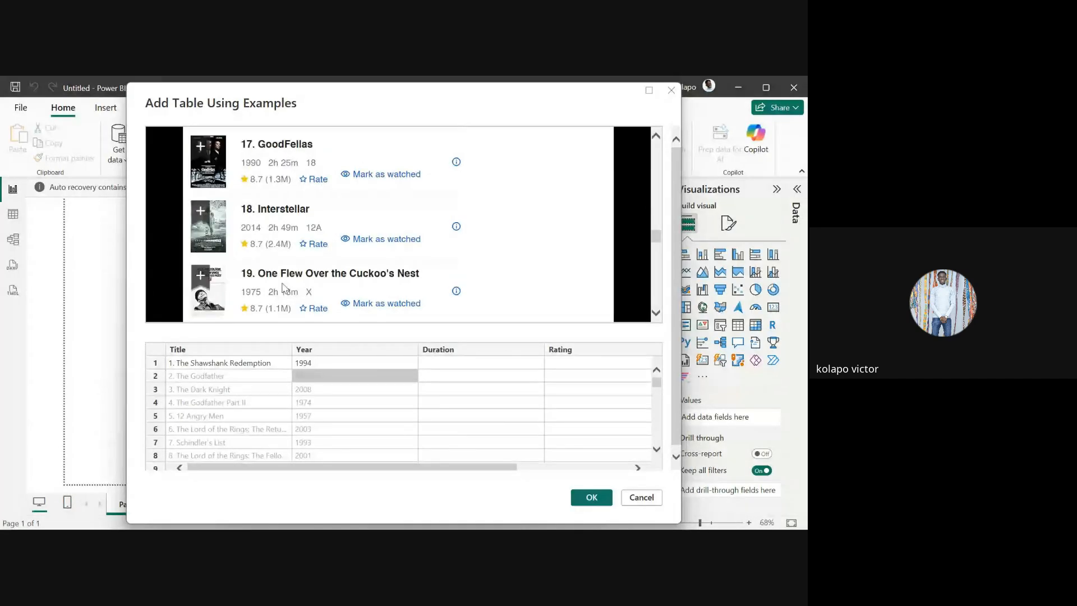
scroll(283, 288, "down", 3)
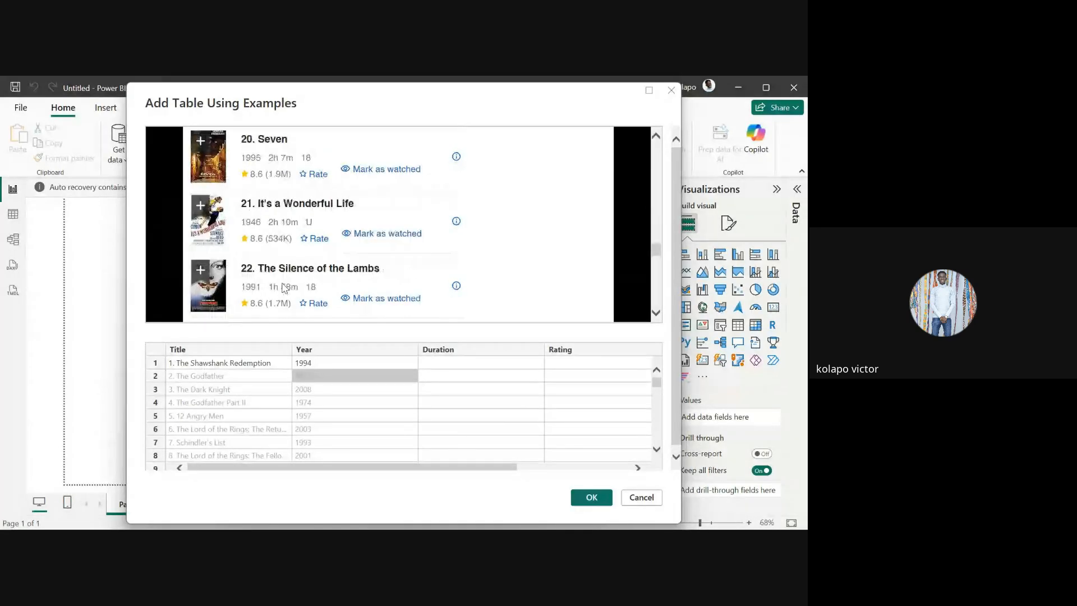
- Fill the first row of the Duration column with the suggested page value "2h 22m" as the example
scroll(283, 288, "down", 5)
scroll(284, 287, "down", 3)
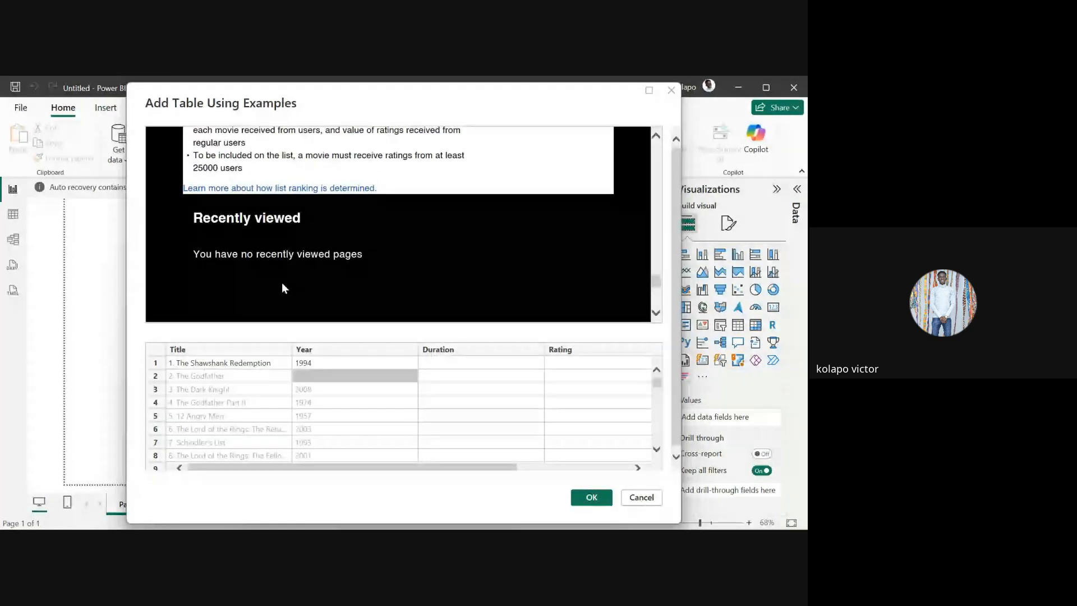
scroll(283, 287, "up", 15)
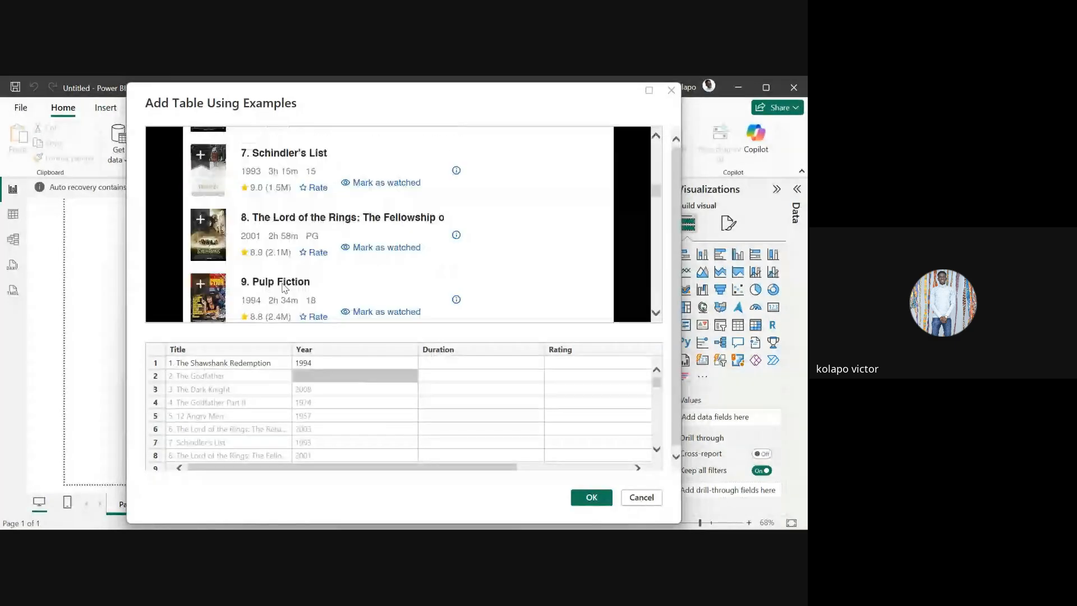
left_click(457, 367)
scroll(362, 255, "up", 6)
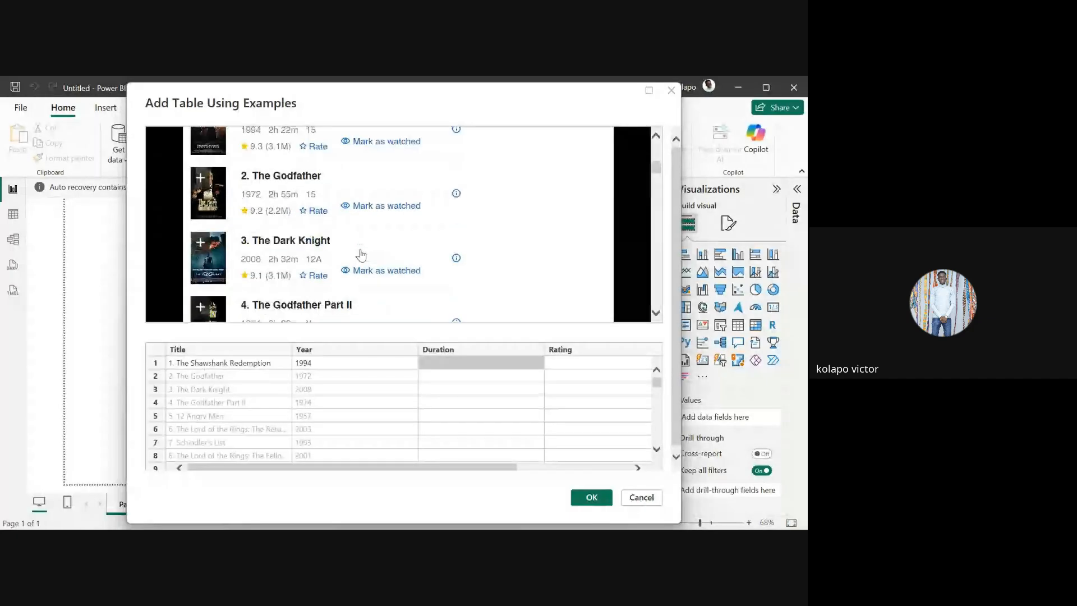
scroll(360, 255, "up", 1)
type("2")
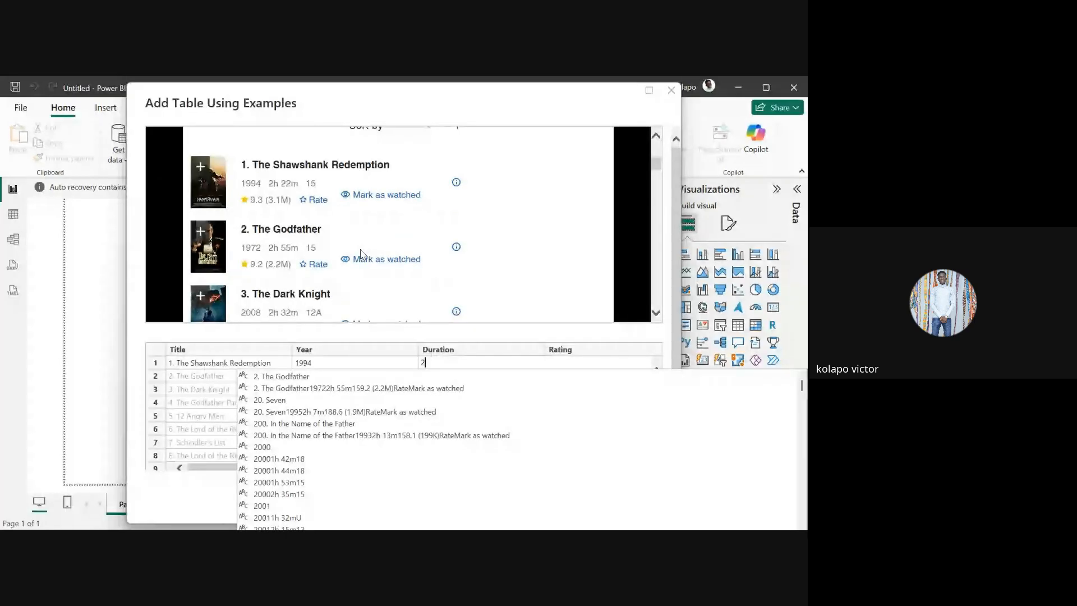
type("h")
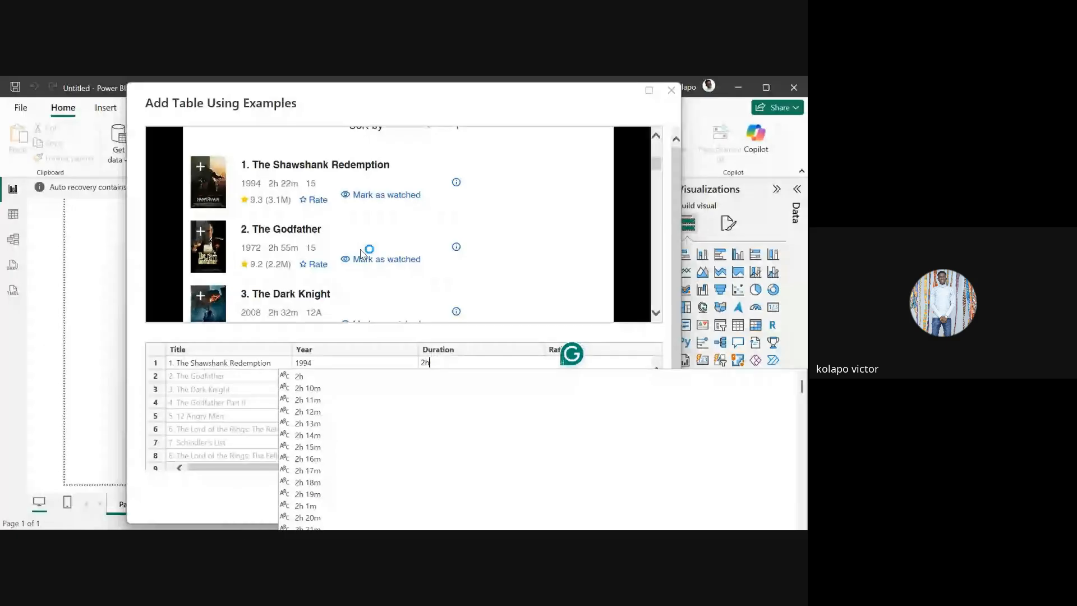
type(" 22")
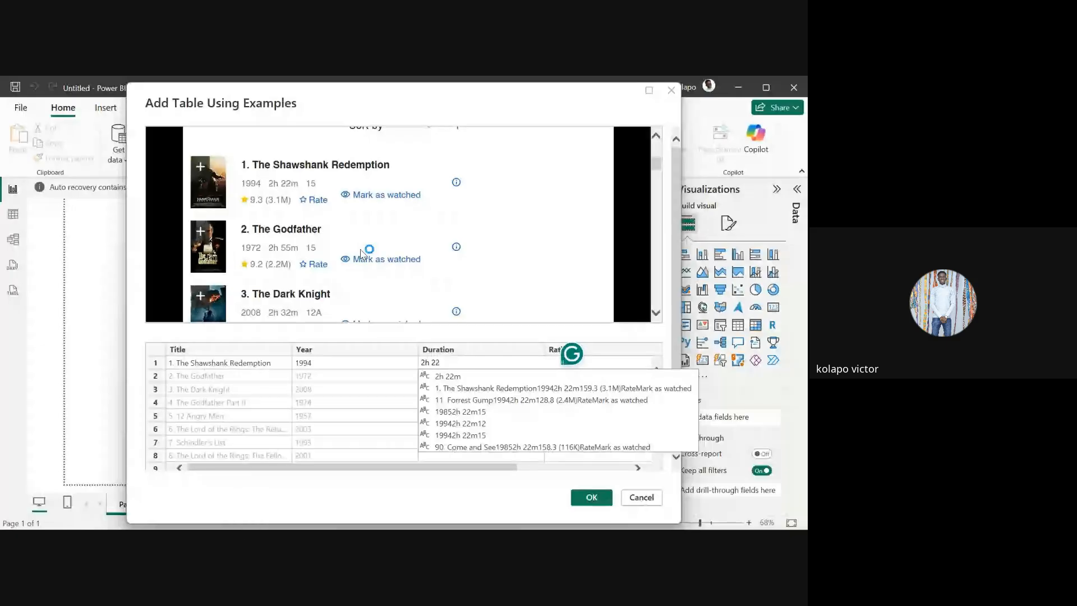
type("m")
left_click(453, 376)
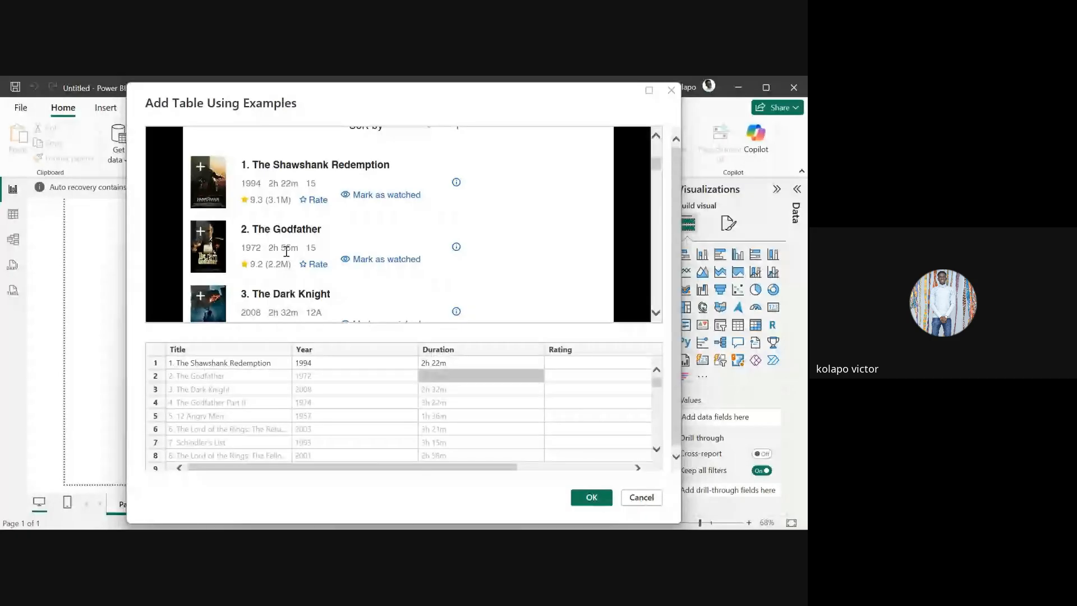
- Fill the first row of the Rating column with the suggested page value 9.3 as the example
scroll(286, 251, "down", 1)
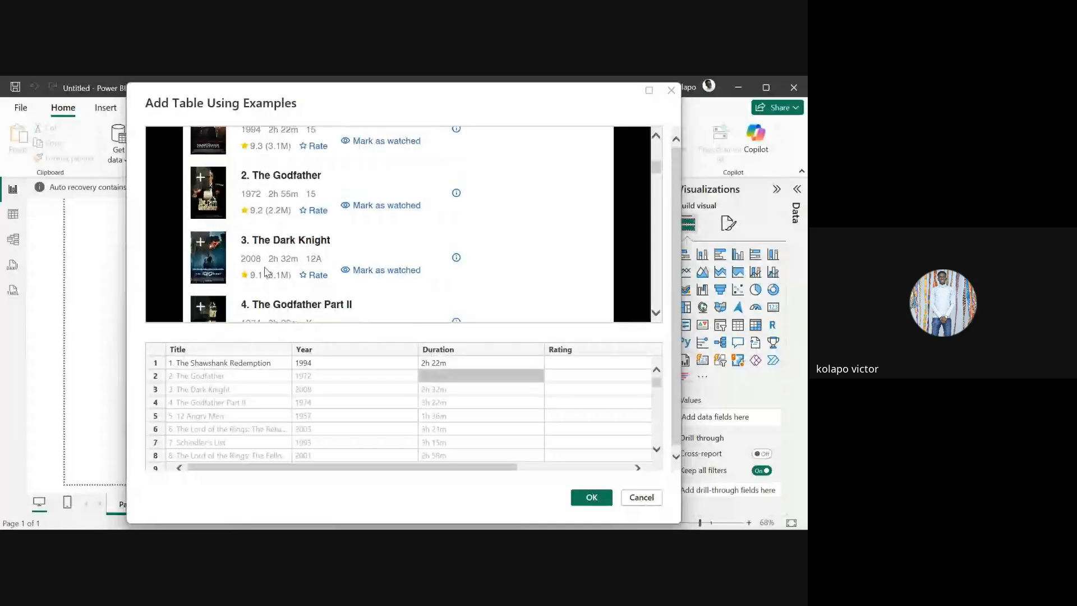
scroll(266, 272, "up", 5)
scroll(419, 371, "right", 3)
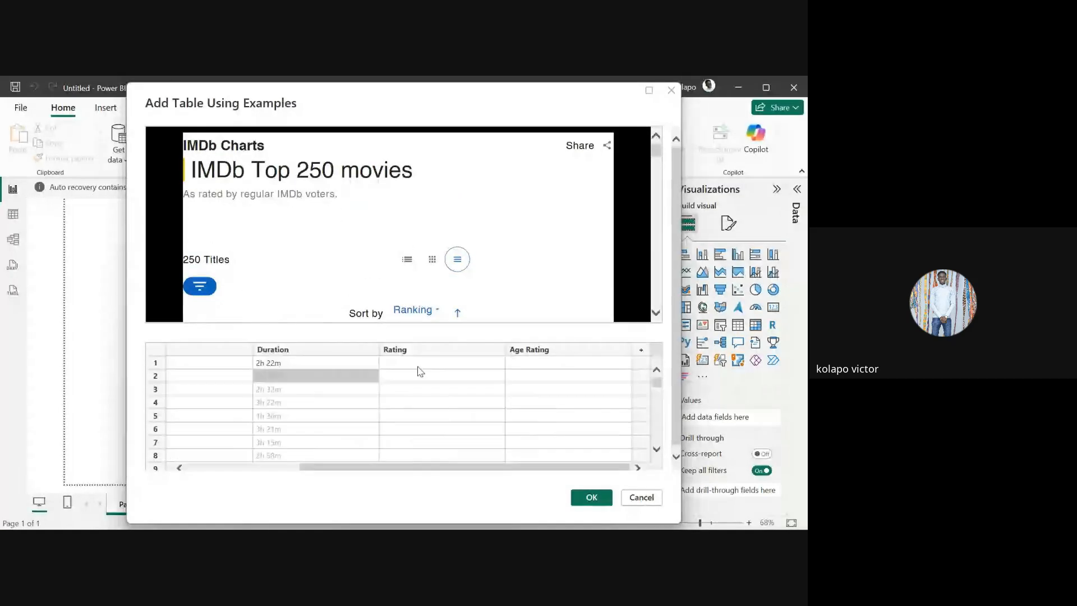
left_click(418, 367)
scroll(358, 291, "down", 1)
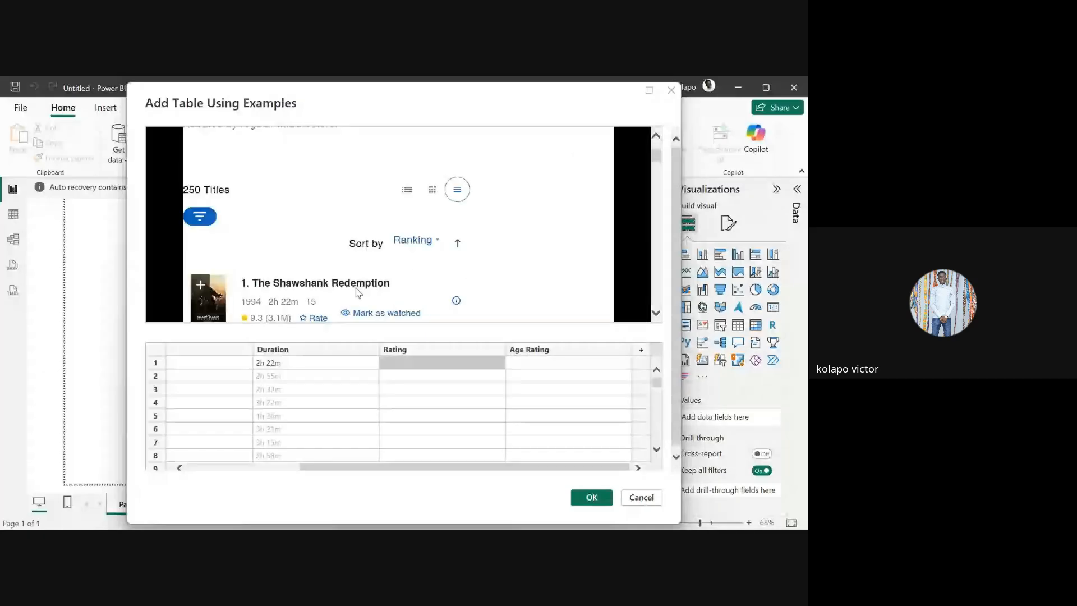
scroll(357, 291, "down", 1)
type("9")
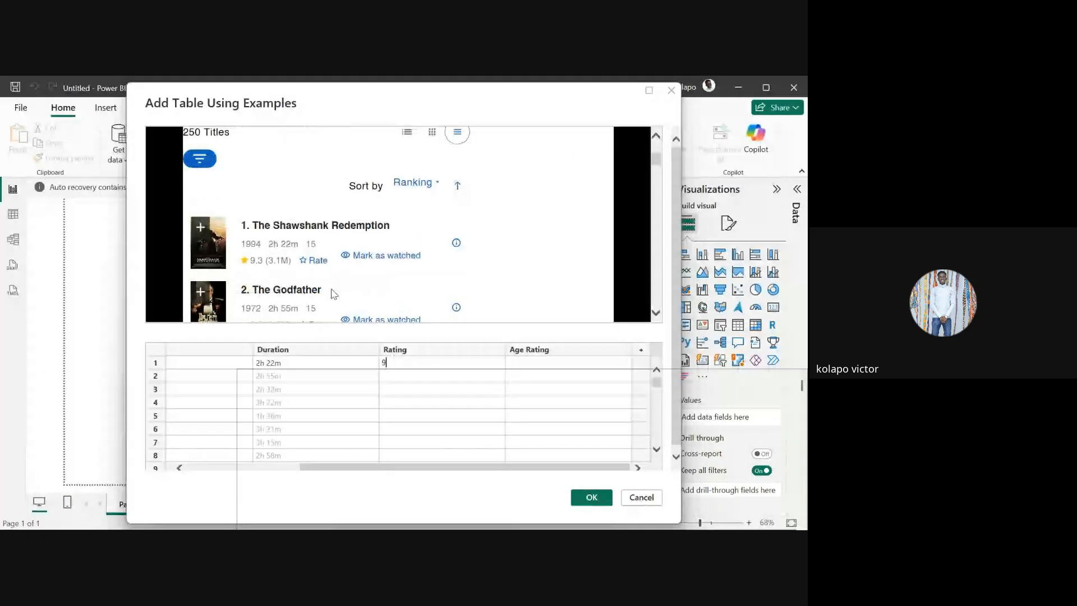
type(".3")
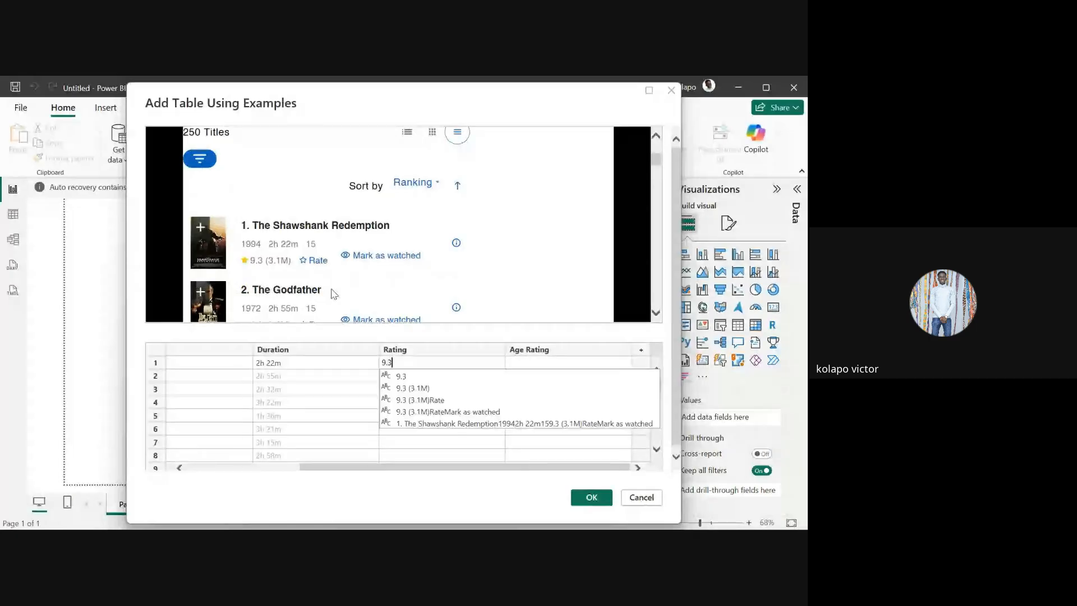
left_click(405, 378)
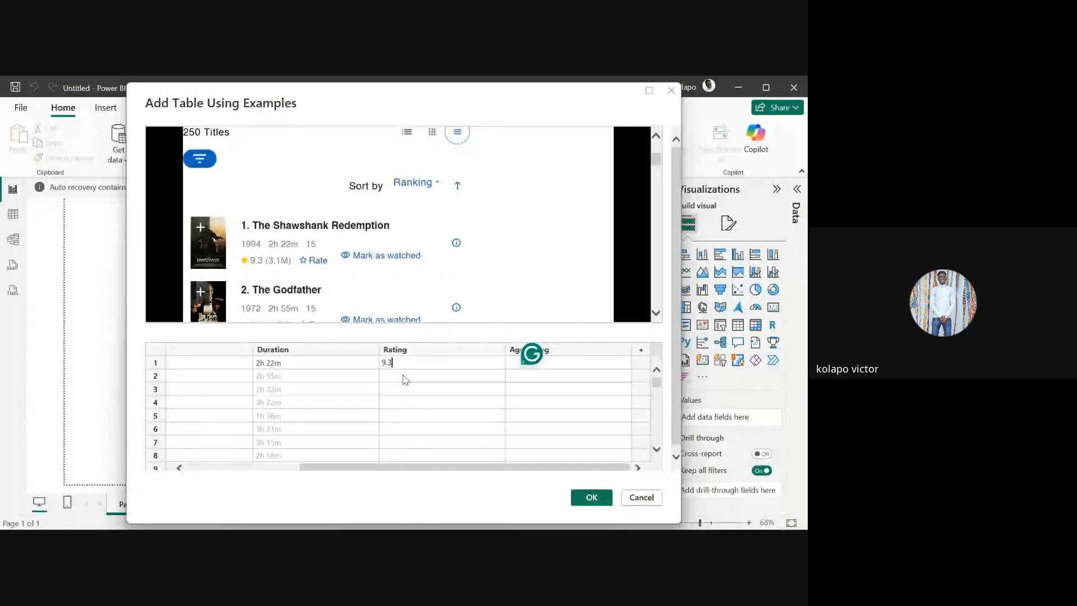
left_click(405, 379)
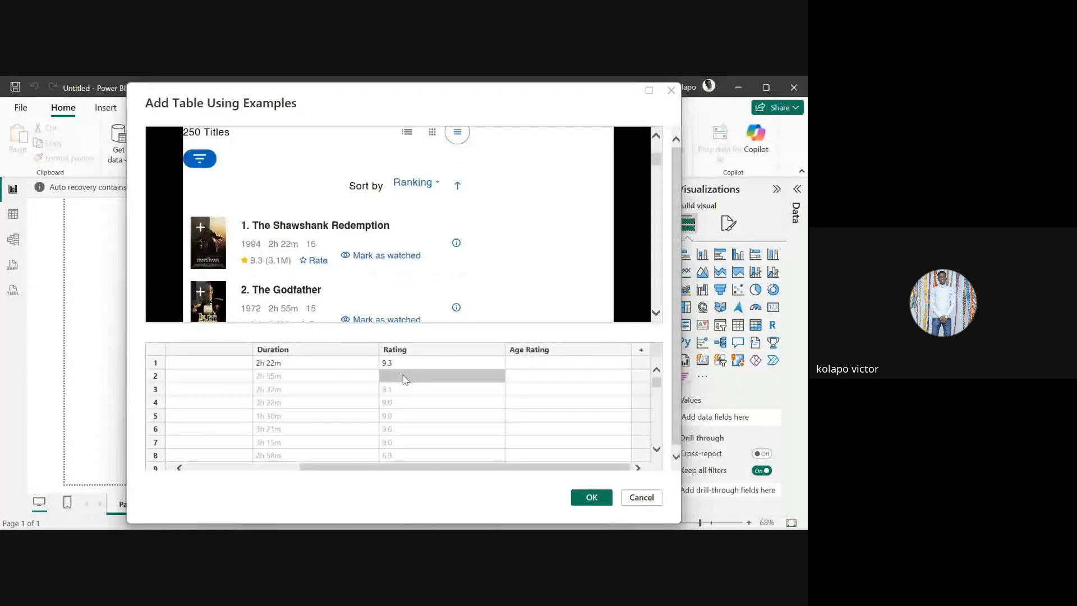
- Fill the first row of the Age Rating column with the suggested page value 15 as the example
scroll(348, 290, "down", 1)
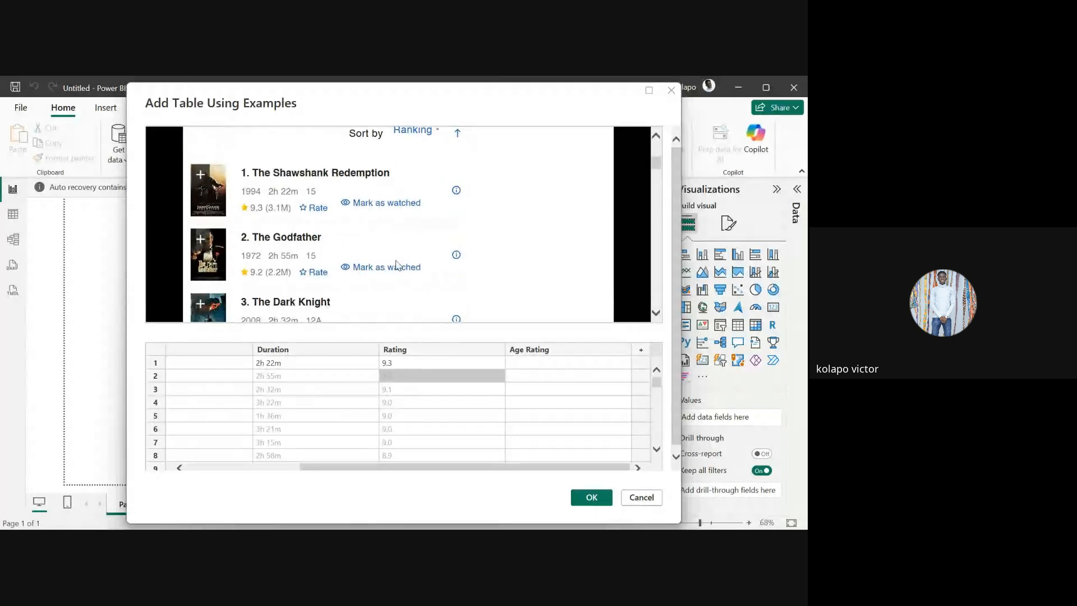
scroll(261, 289, "down", 1)
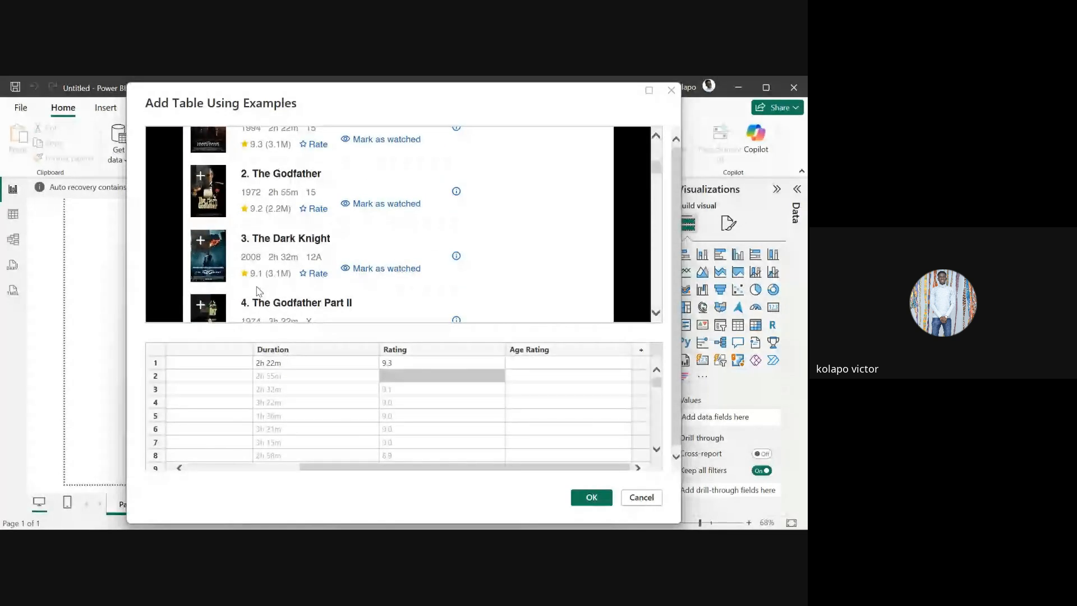
scroll(385, 293, "up", 1)
scroll(385, 294, "up", 2)
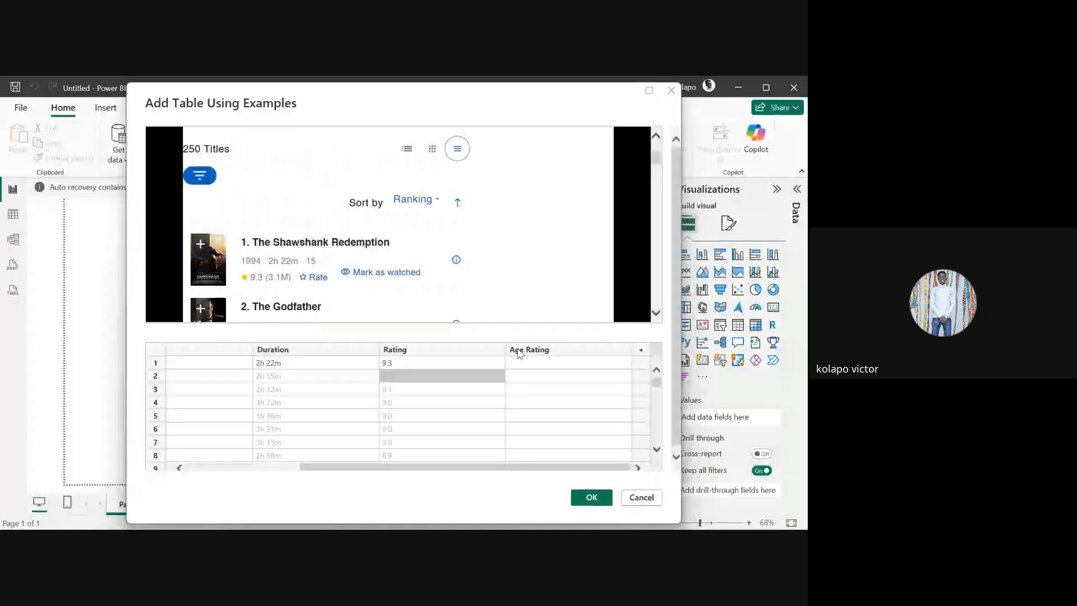
left_click(534, 363)
type("1")
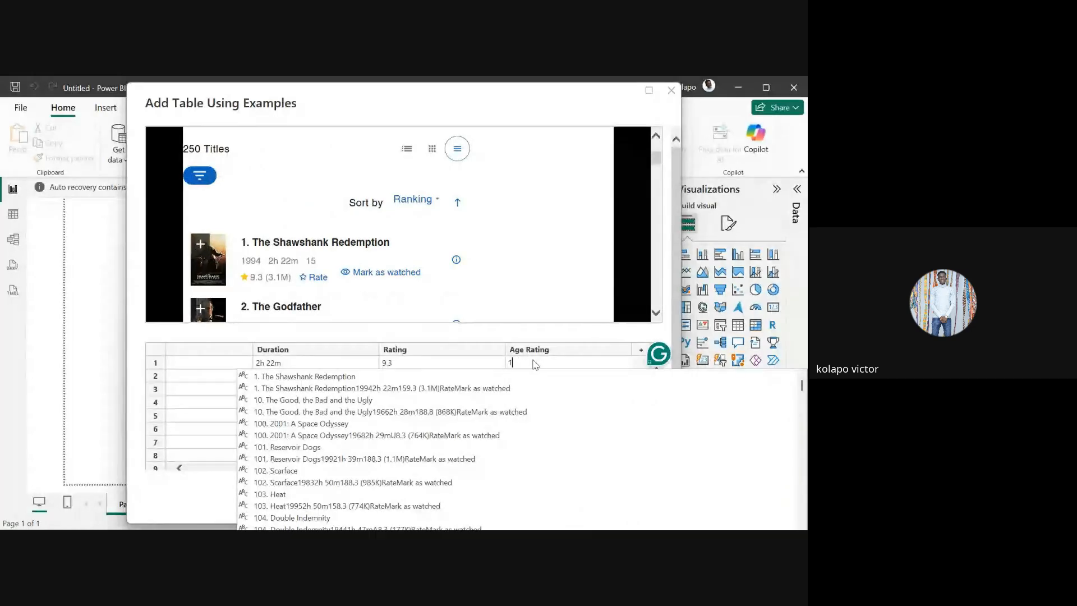
type("5")
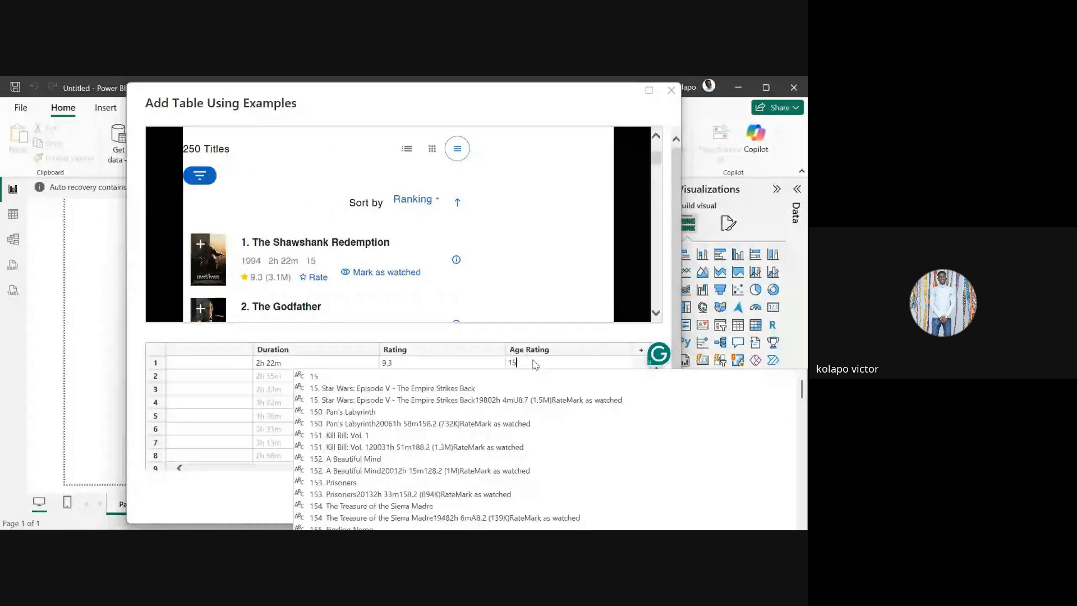
left_click(323, 375)
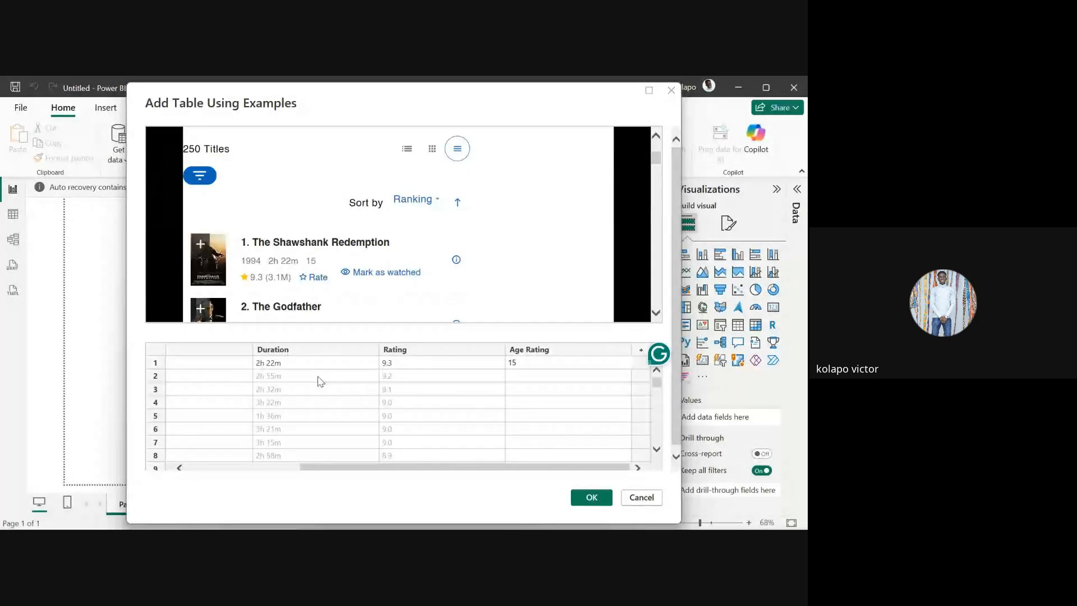
left_click(613, 375)
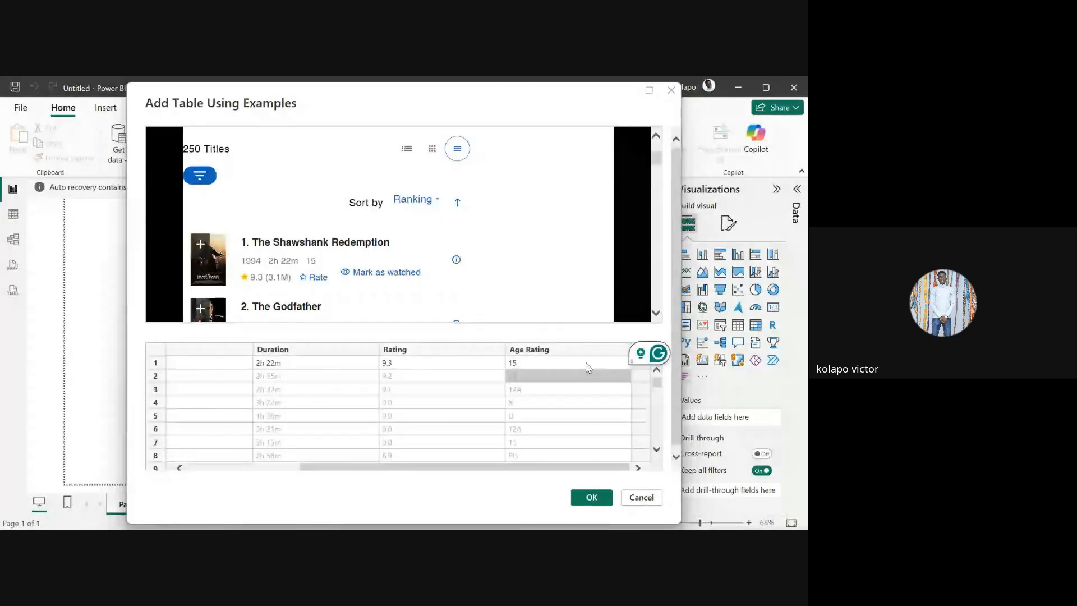
- Compare the automatically filled age ratings with those of the movies listed in the web page preview
scroll(379, 300, "down", 1)
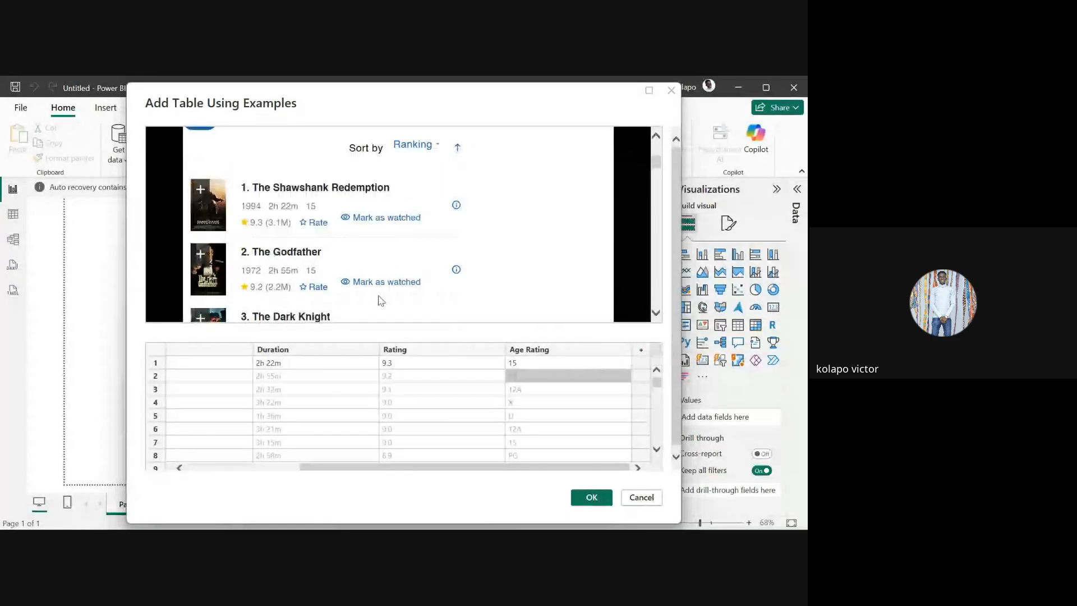
scroll(359, 291, "down", 1)
scroll(314, 283, "down", 1)
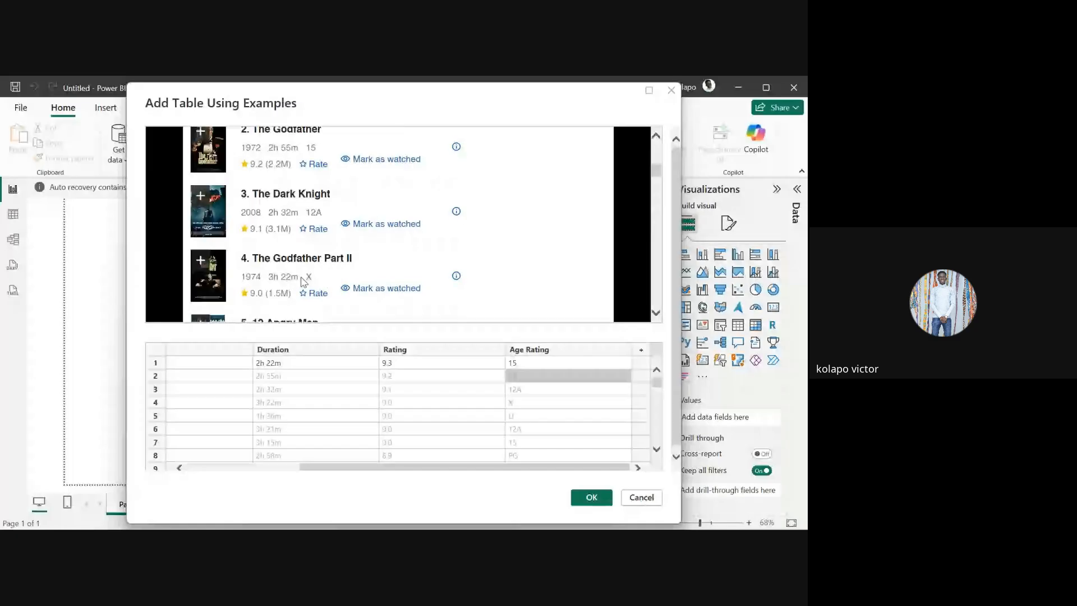
scroll(303, 282, "down", 1)
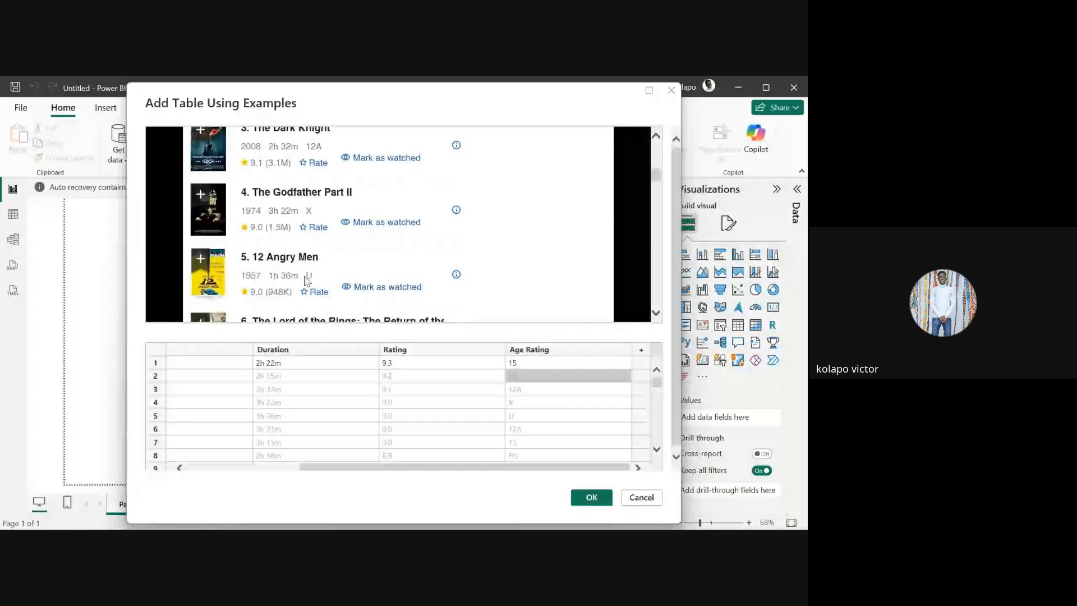
scroll(306, 280, "down", 1)
scroll(328, 272, "down", 1)
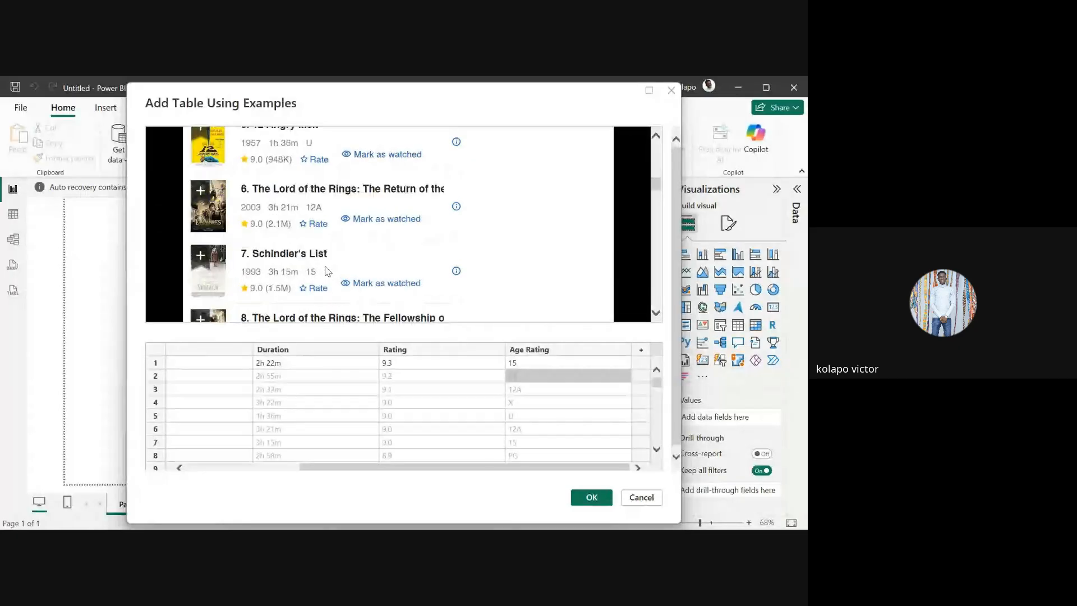
scroll(328, 272, "up", 7)
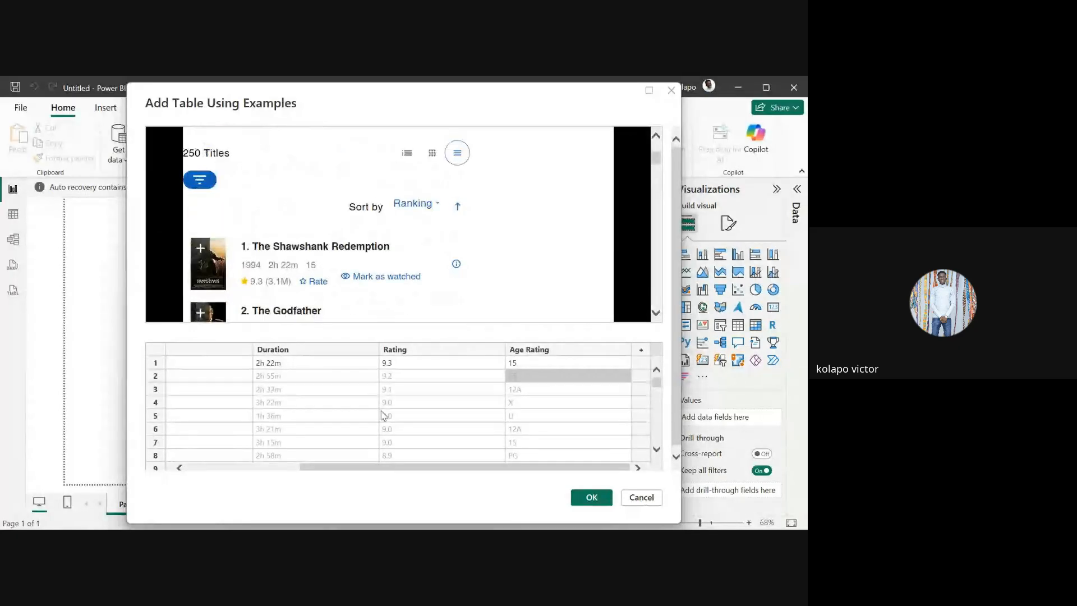
- Add a sixth column to the example table and name it Rater
left_click(639, 351)
double_click(560, 351)
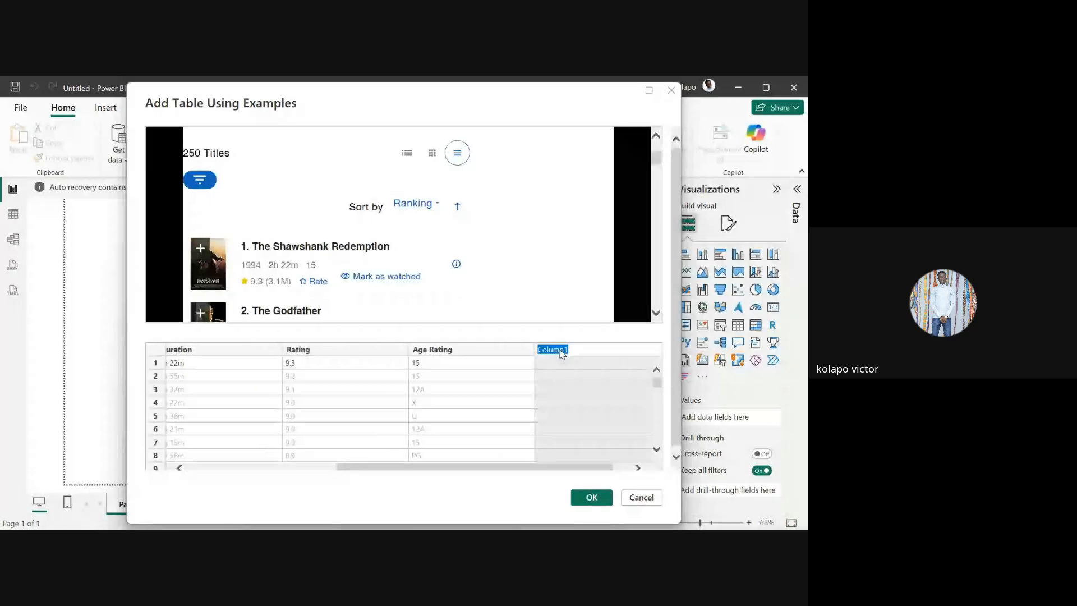
type("Rater")
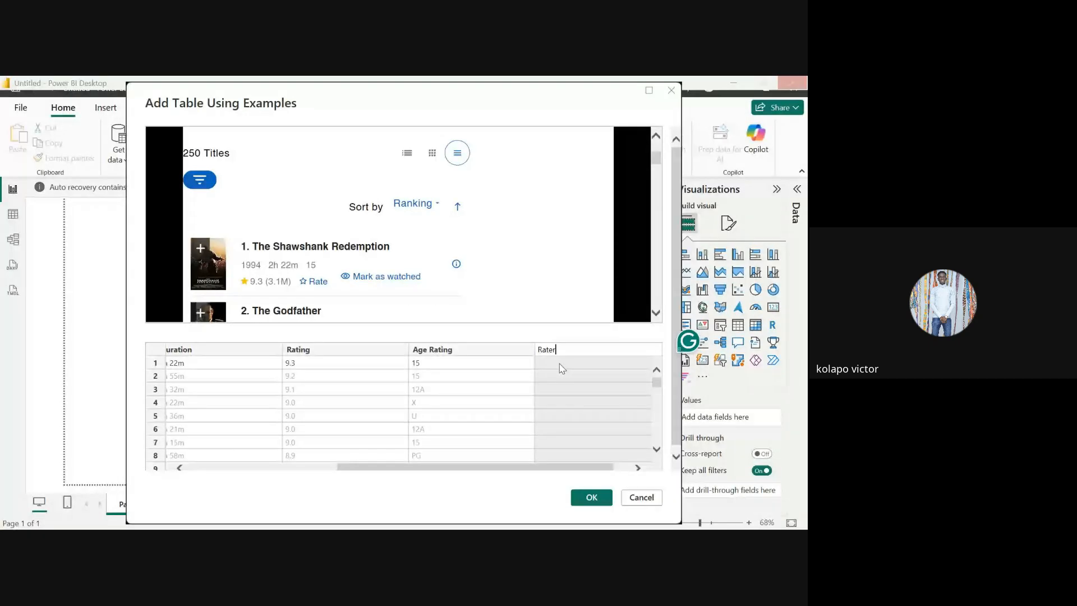
- Fill the first row of the Rater column with the suggested page value "(3.1M)" as the example
left_click(561, 368)
type("3")
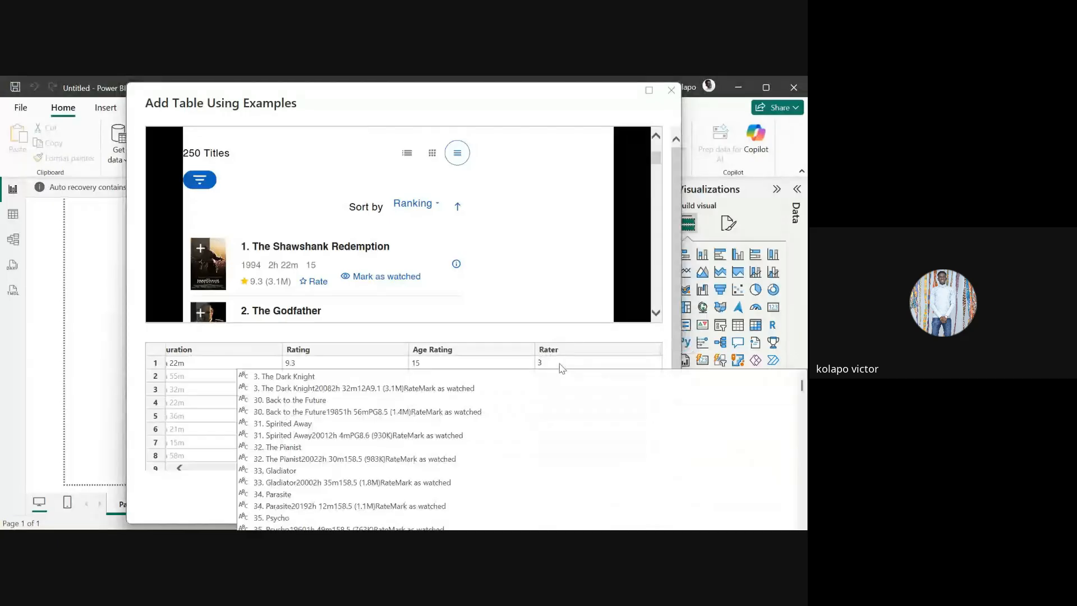
type("1")
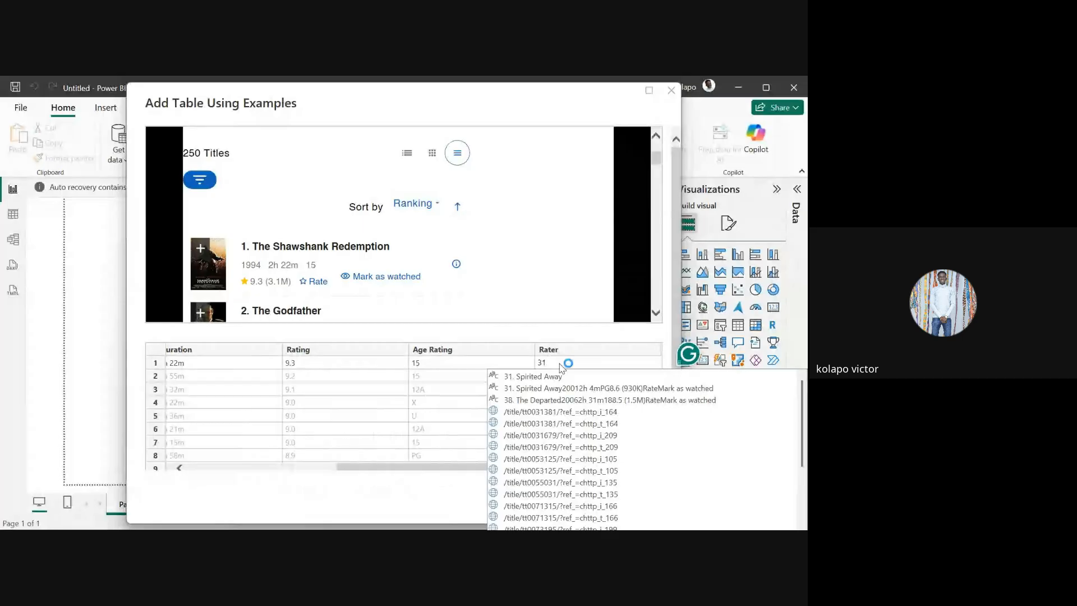
key("BackSpace")
type(".1")
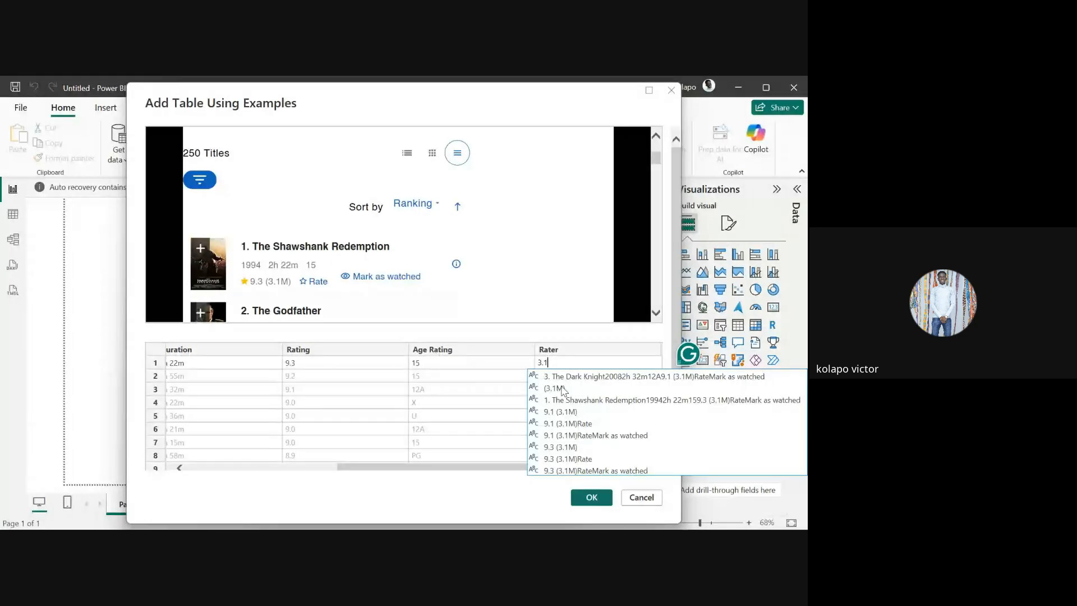
left_click(555, 388)
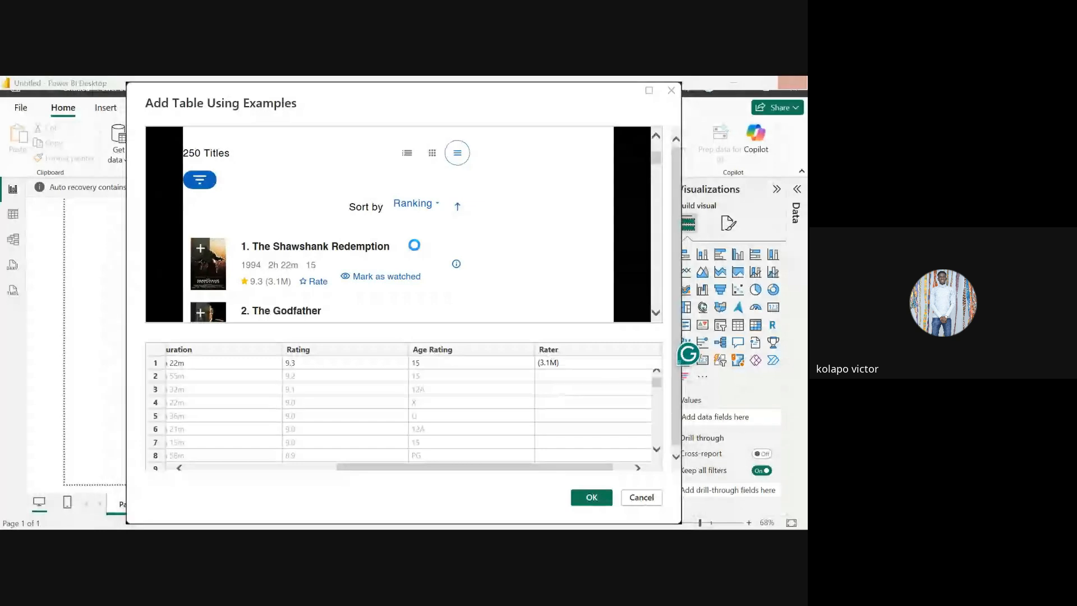
- Compare the automatically filled Rater values with those of the movies listed in the web page preview
scroll(414, 246, "down", 1)
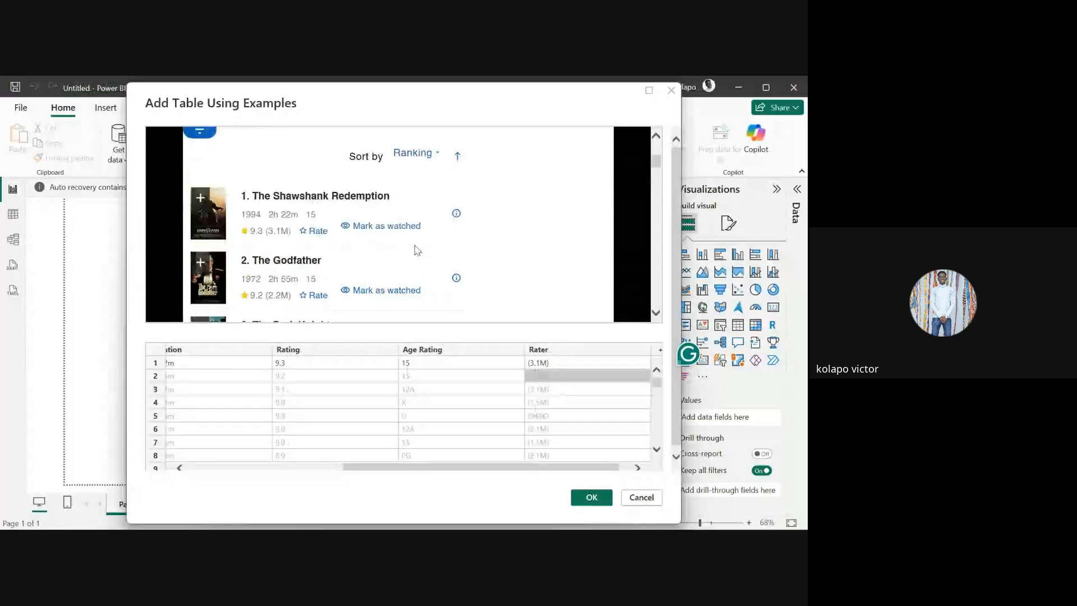
scroll(418, 250, "down", 4)
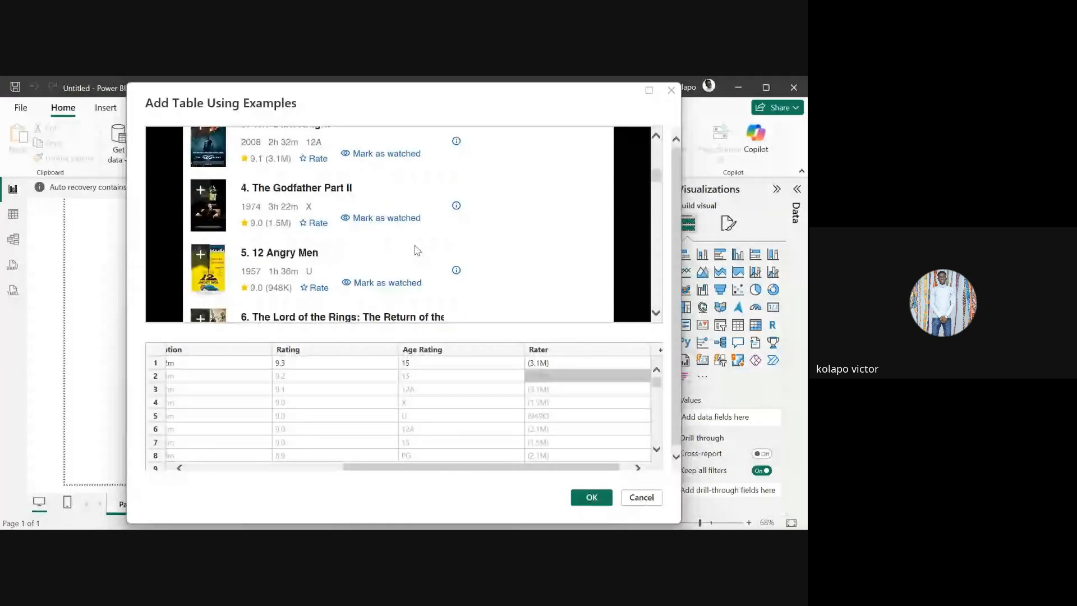
scroll(417, 250, "down", 3)
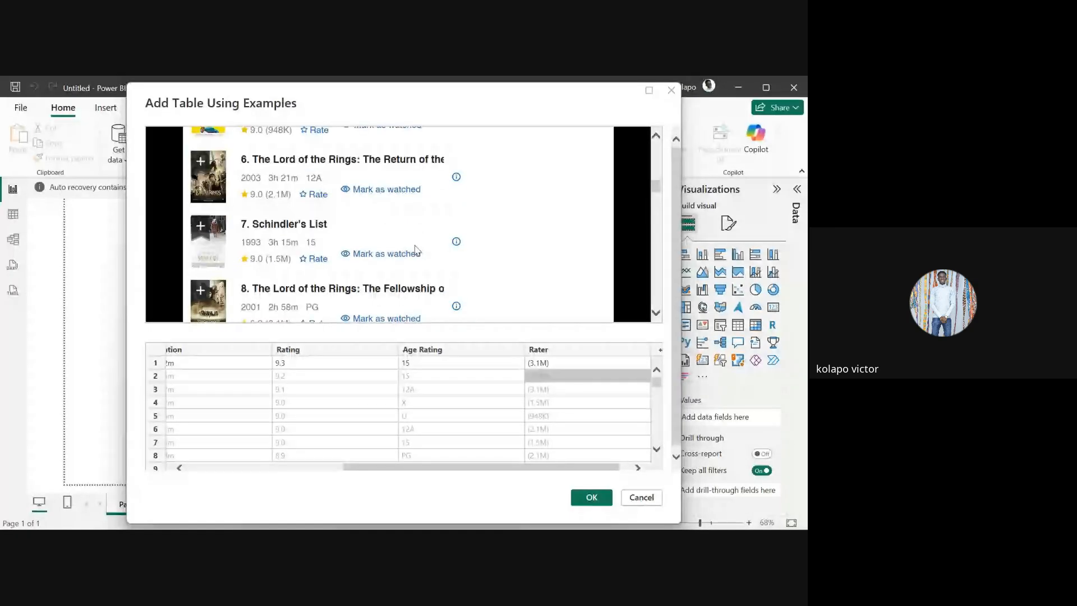
scroll(417, 250, "down", 3)
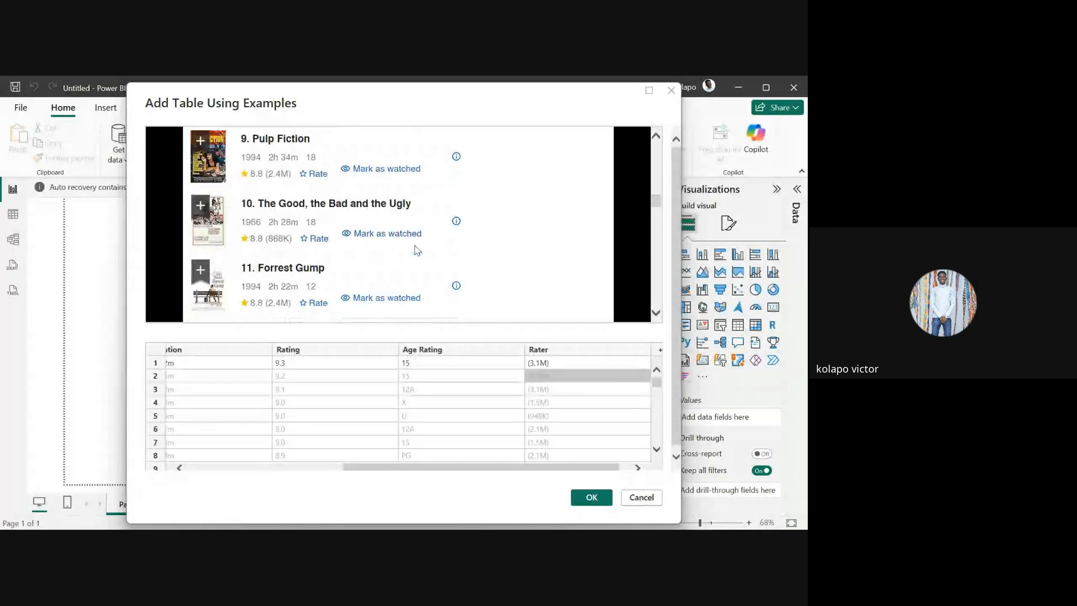
scroll(418, 250, "down", 2)
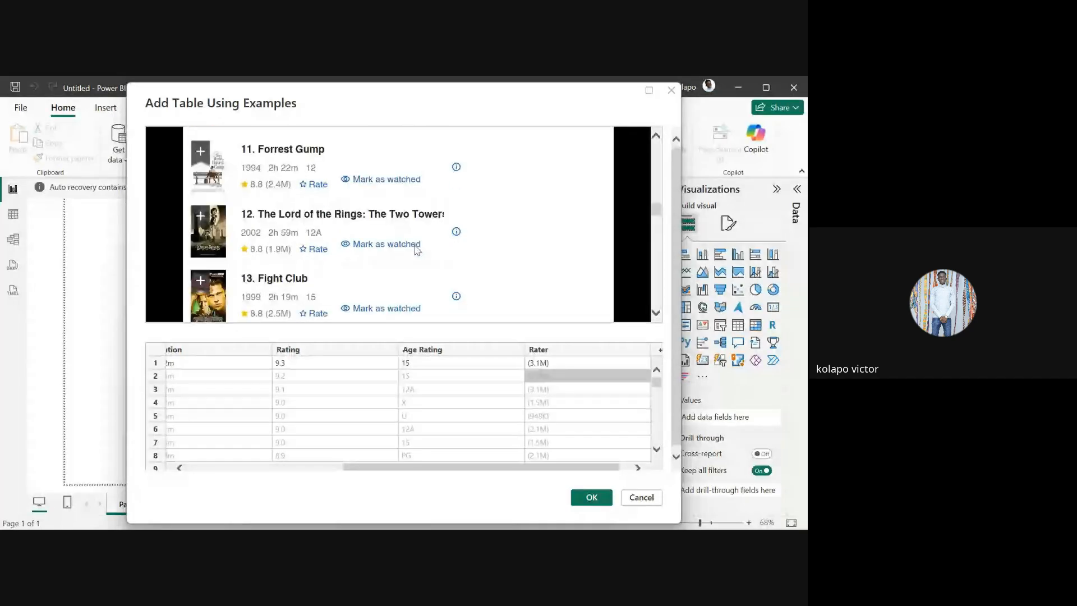
- Confirm the six-column example table and return from the browser to the Navigator in Power BI Desktop
left_click(604, 500)
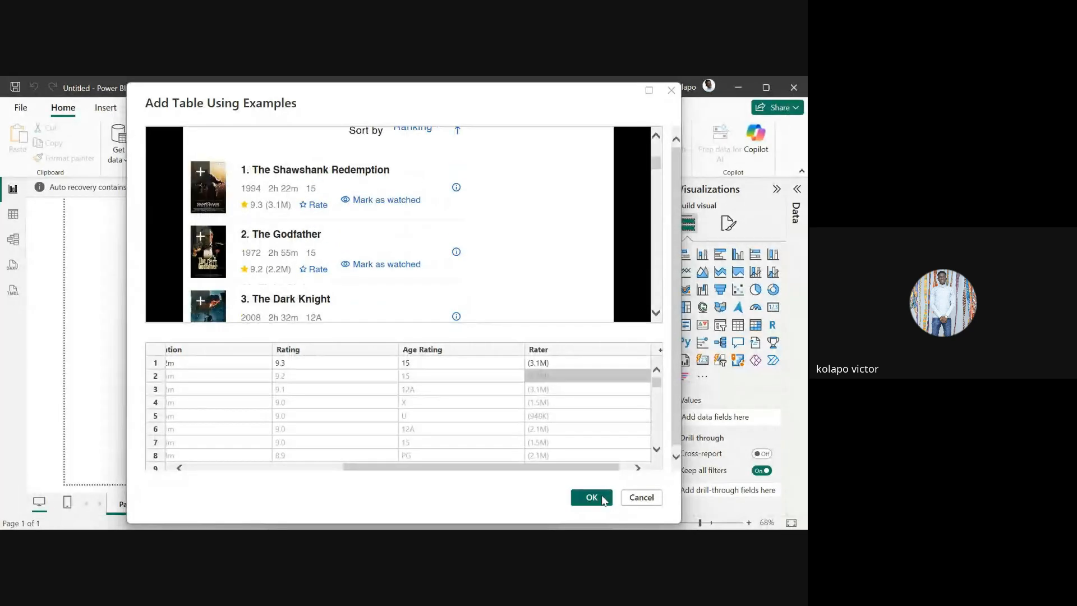
scroll(355, 258, "down", 2)
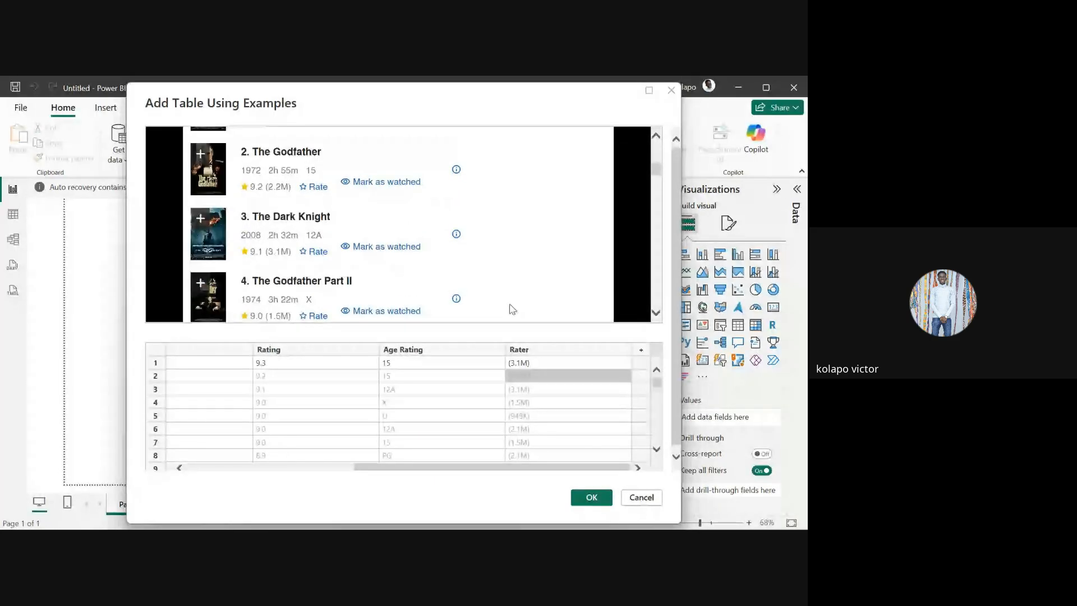
key("alt+Tab")
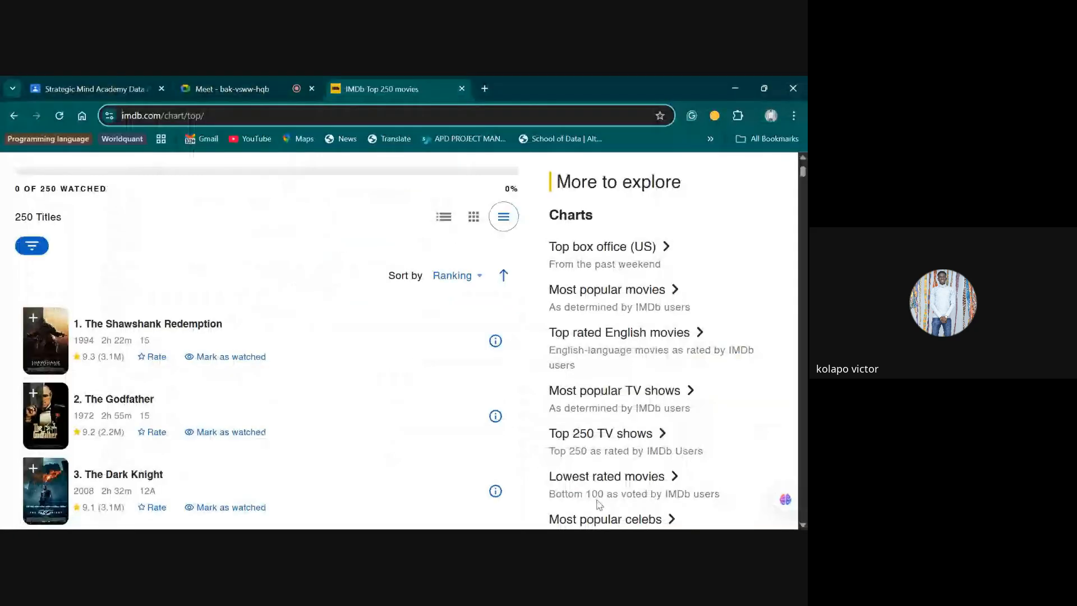
mouse_move(450, 515)
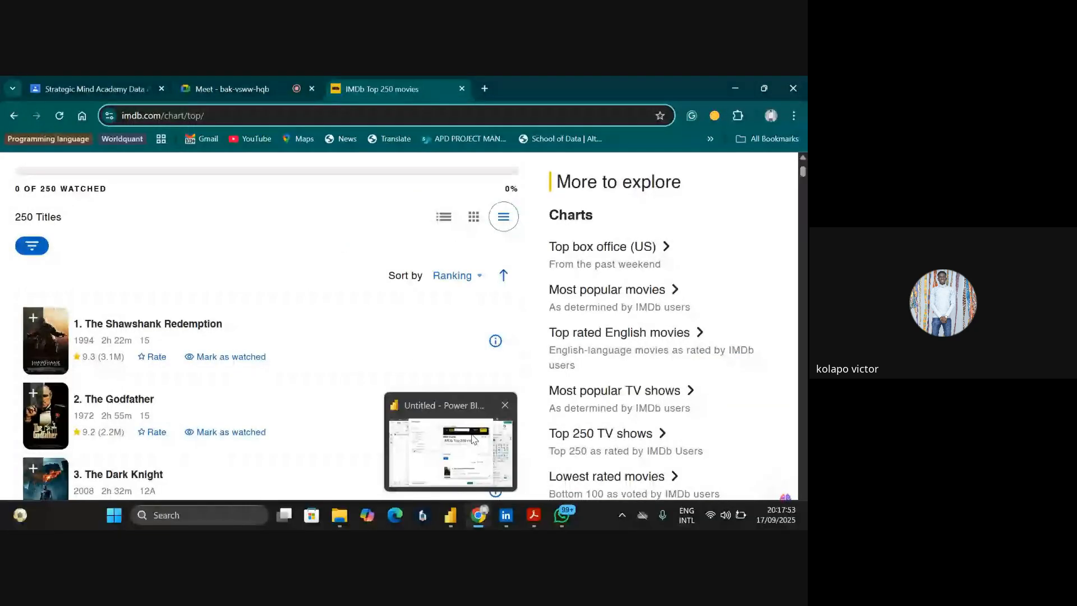
left_click(473, 439)
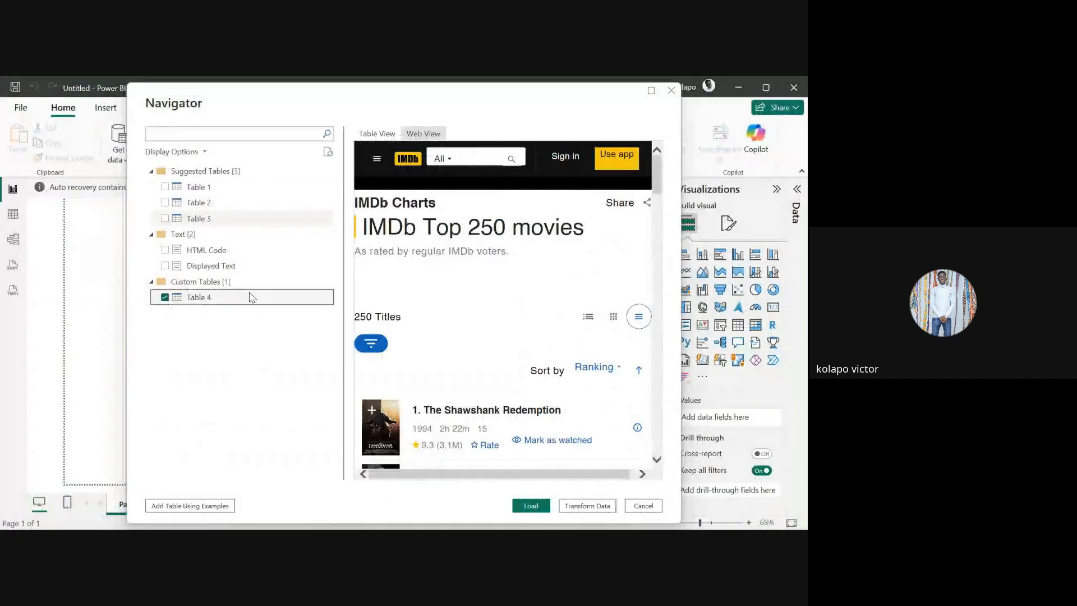
- Preview all columns of the custom Table 4 as a table and open it for transformation in the Power Query Editor
left_click(378, 134)
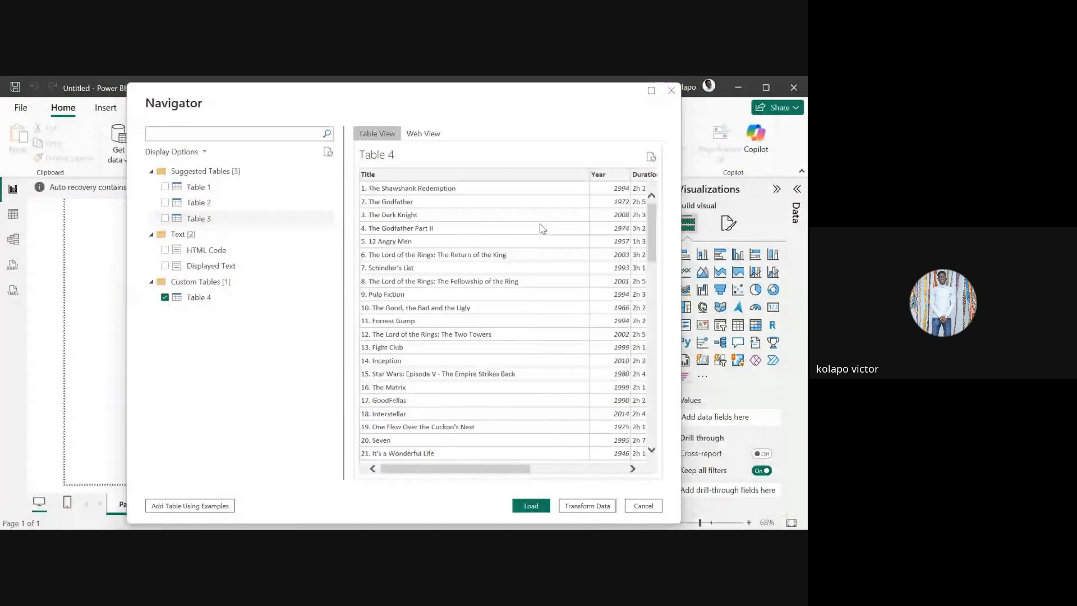
scroll(534, 215, "right", 3)
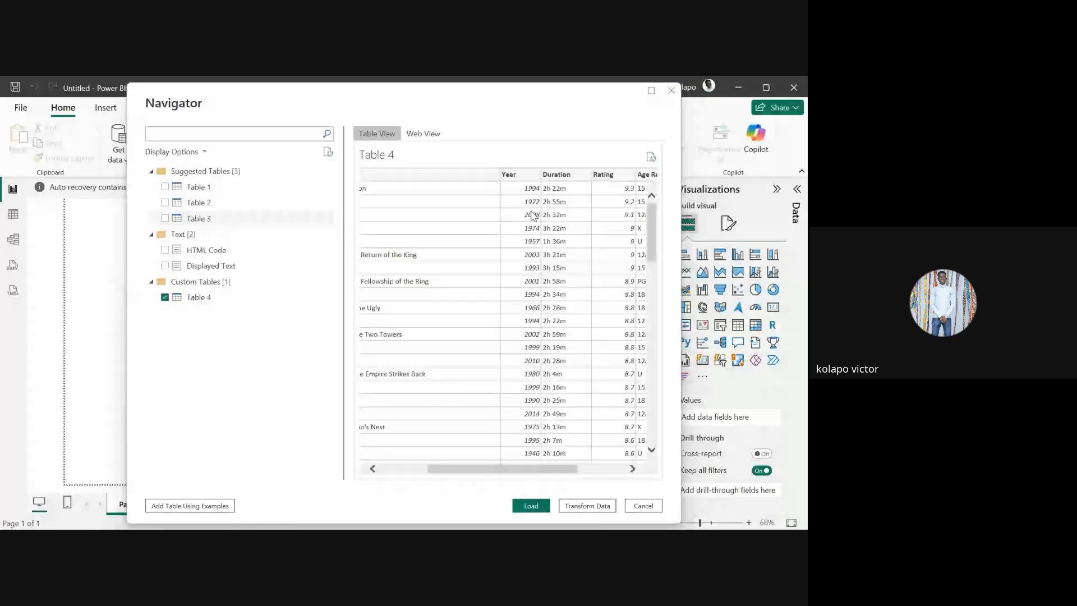
scroll(533, 216, "right", 2)
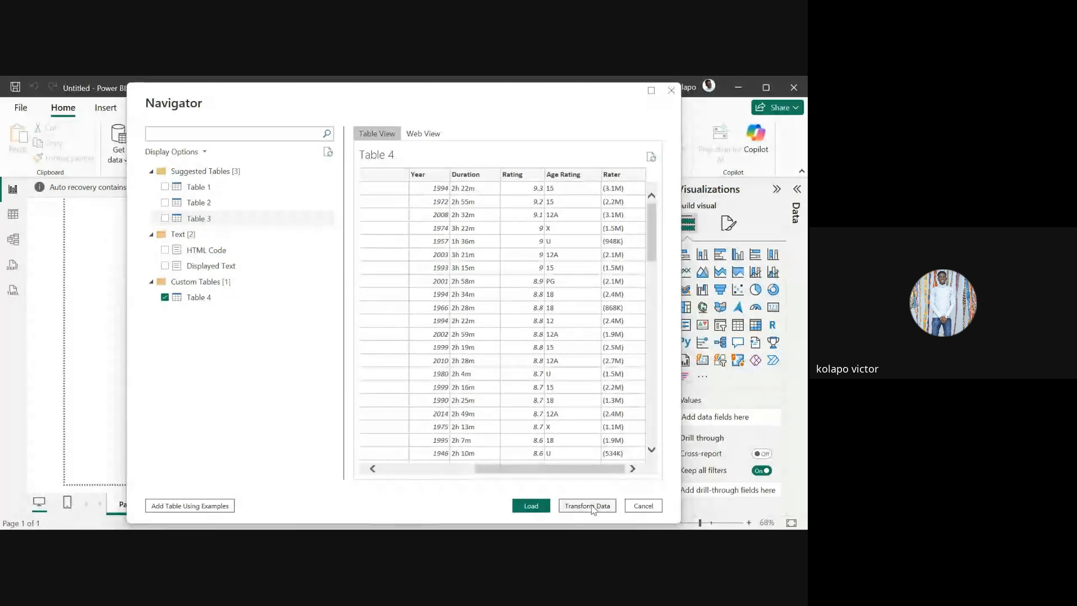
left_click(592, 507)
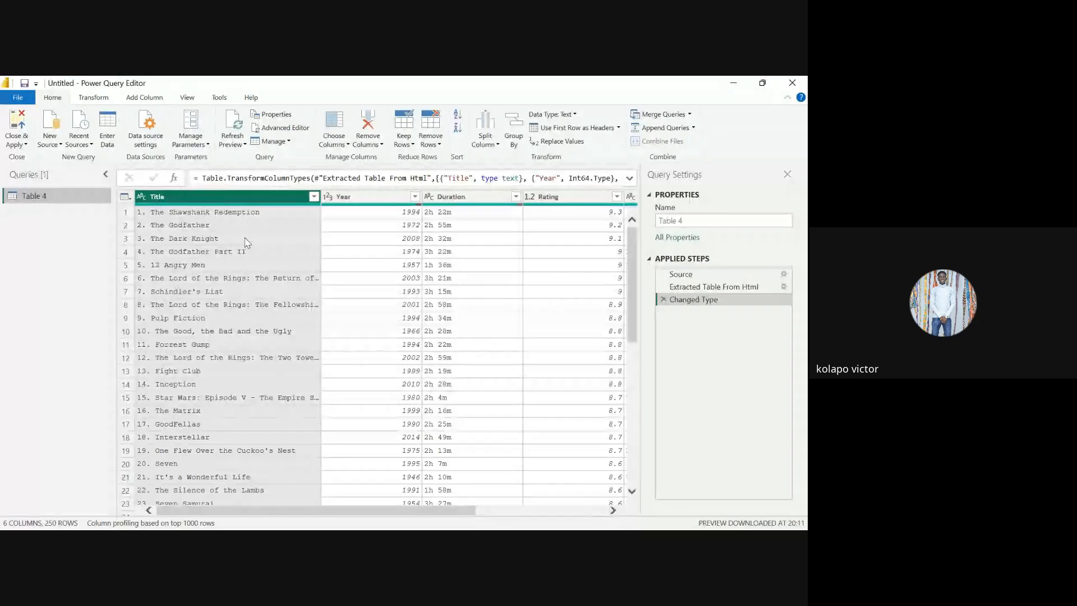
scroll(431, 292, "right", 3)
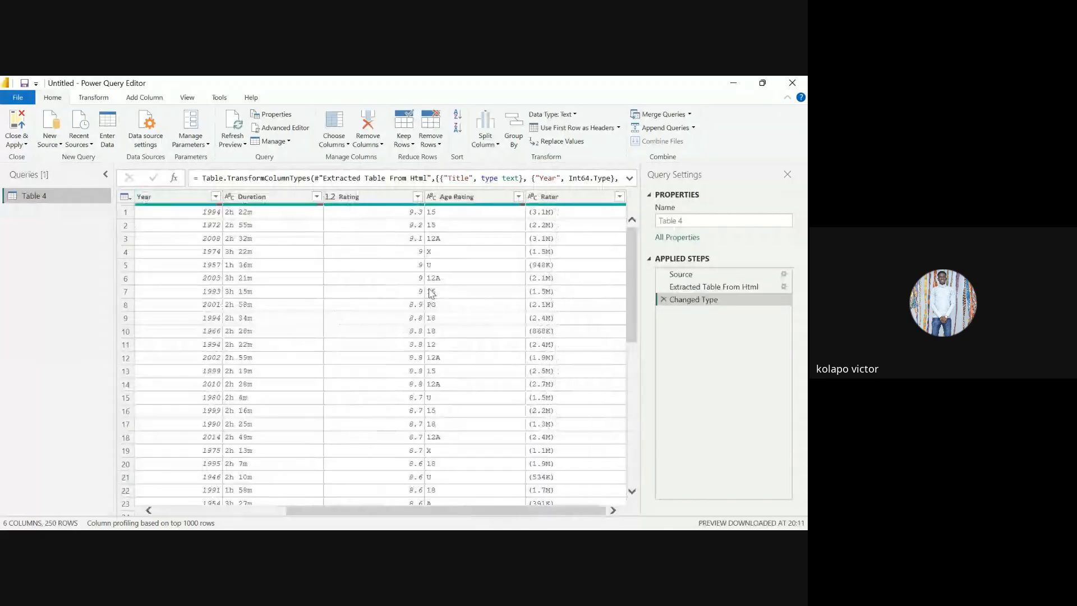
scroll(431, 293, "left", 3)
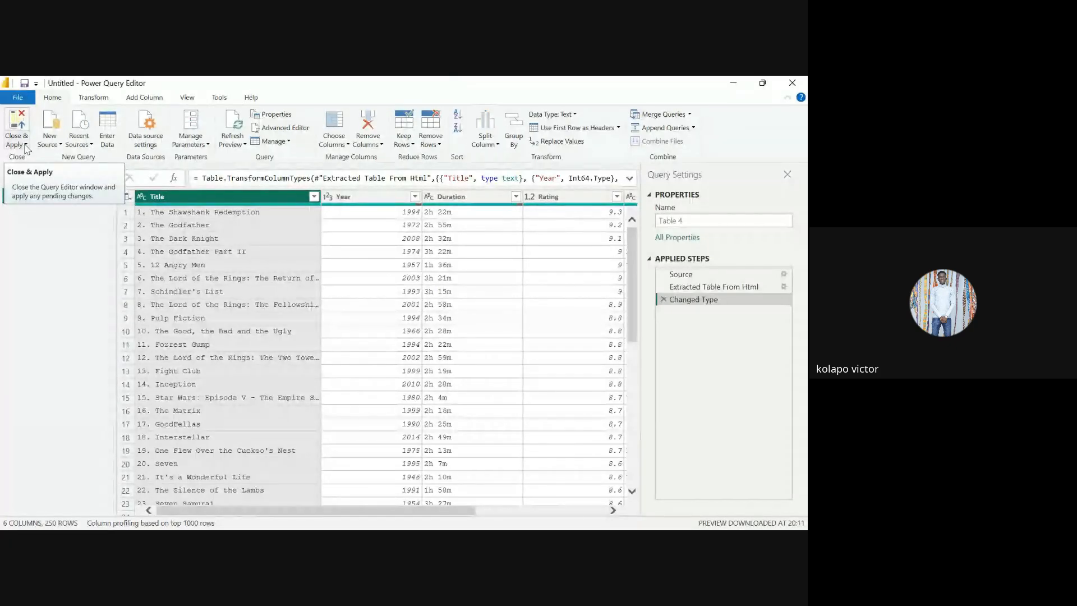
left_click(53, 144)
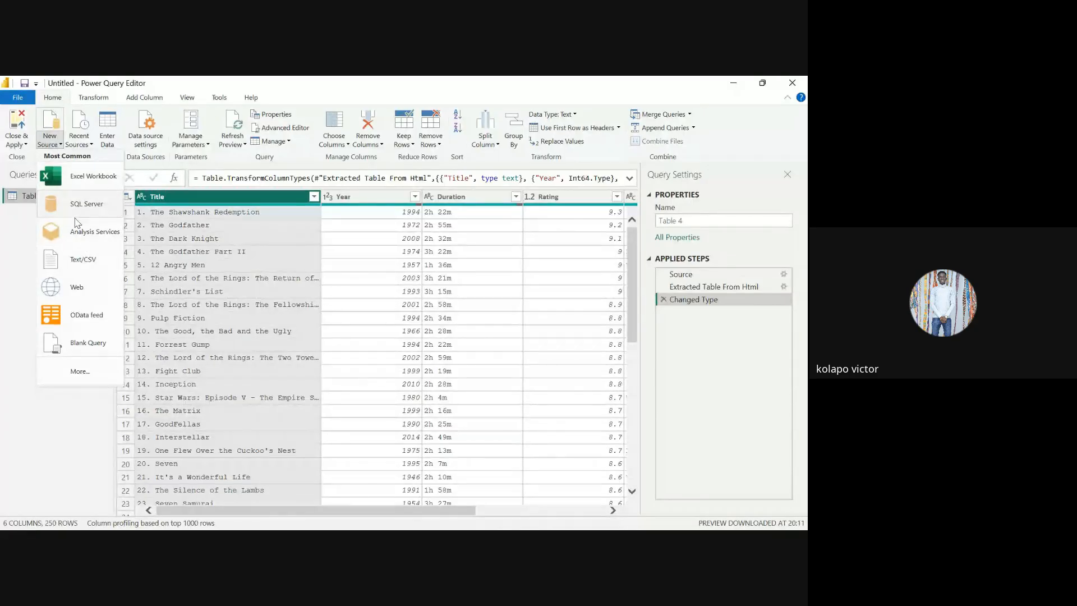
left_click(79, 145)
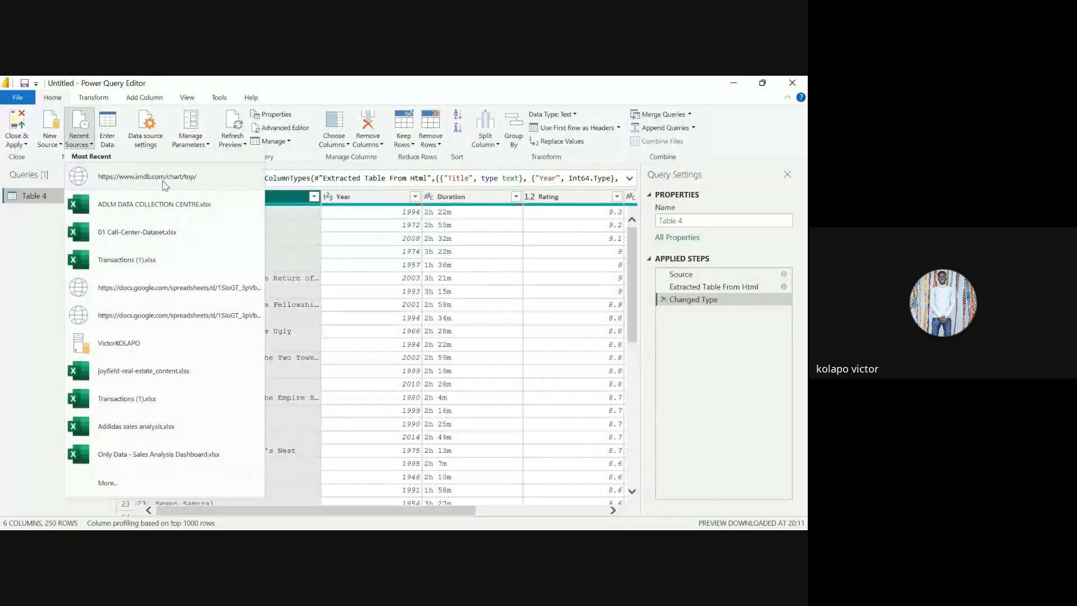
left_click(32, 239)
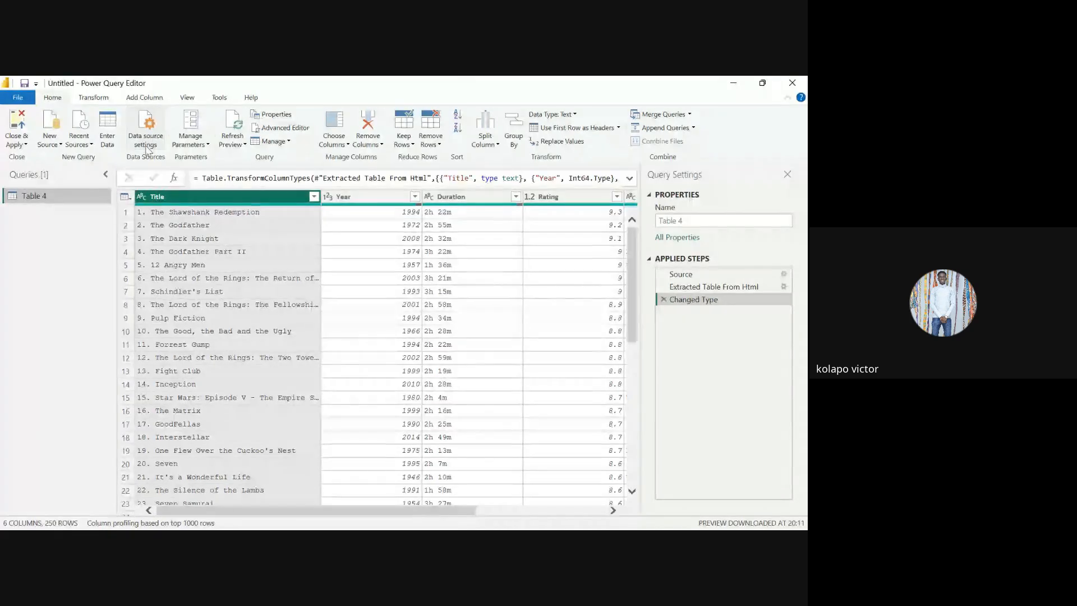
left_click(191, 144)
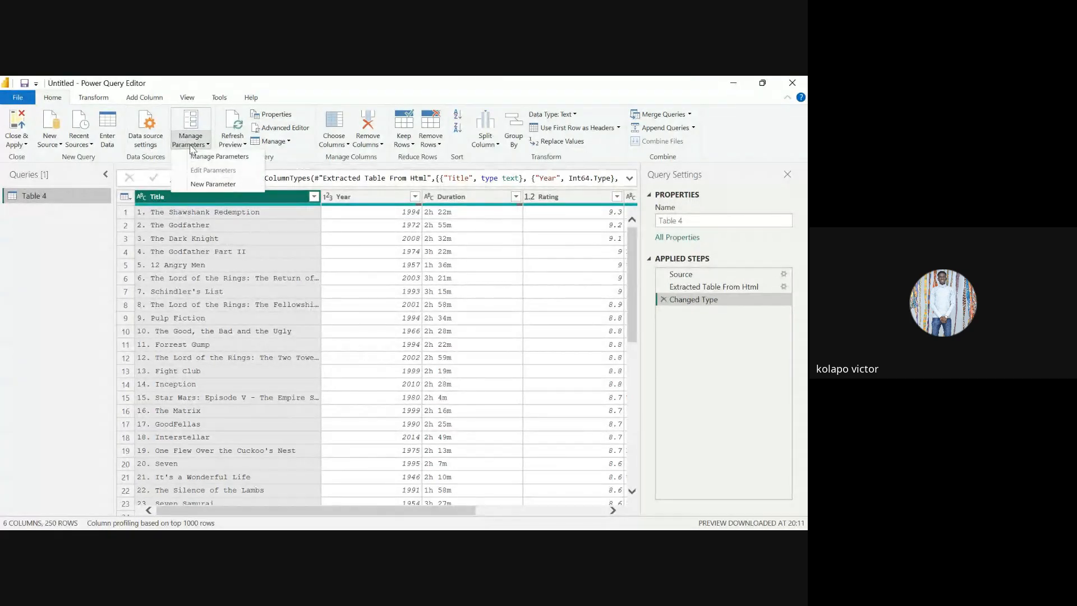
left_click(200, 139)
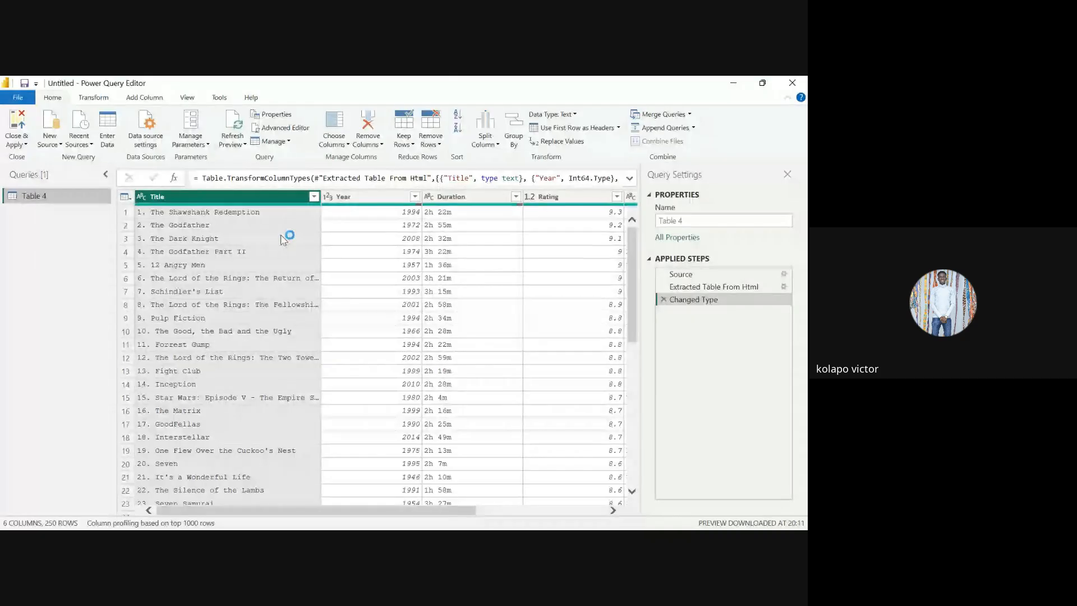
- Refresh the data preview of the Table 4 query
left_click(223, 130)
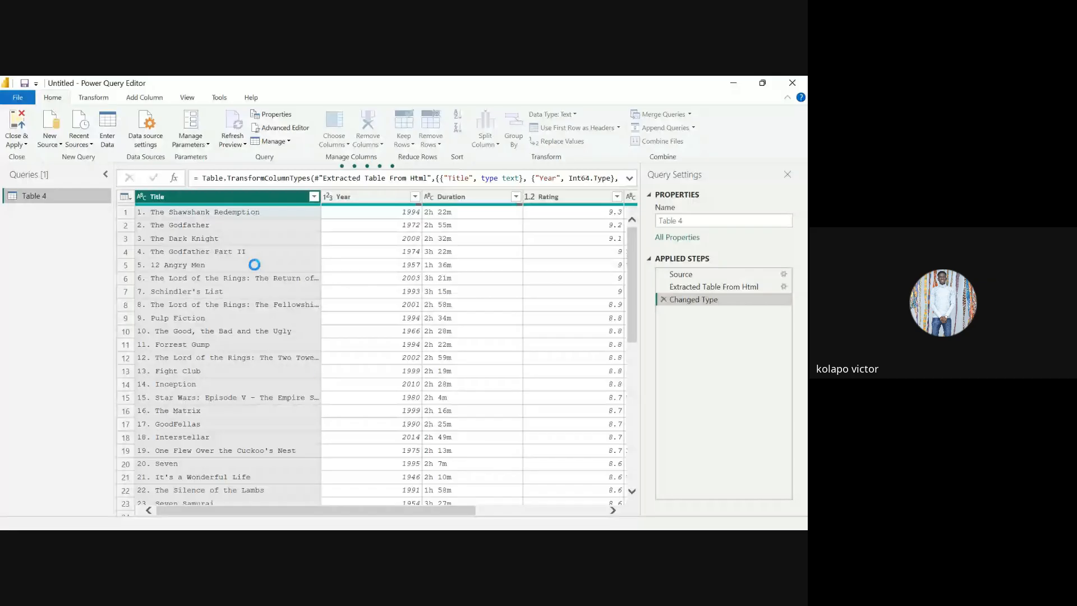
left_click(286, 142)
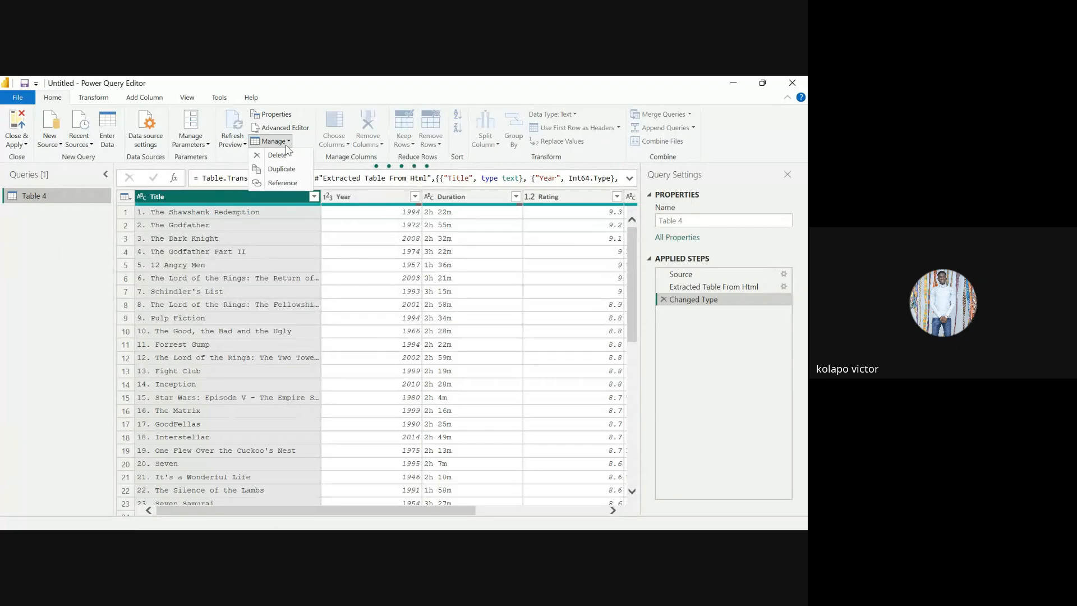
left_click(336, 92)
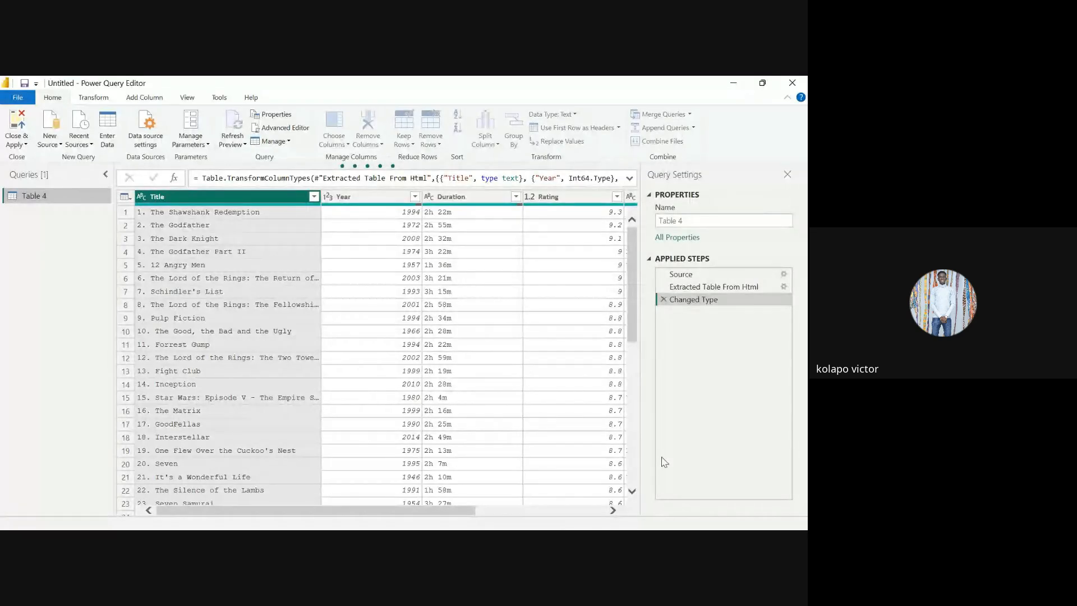
key("super")
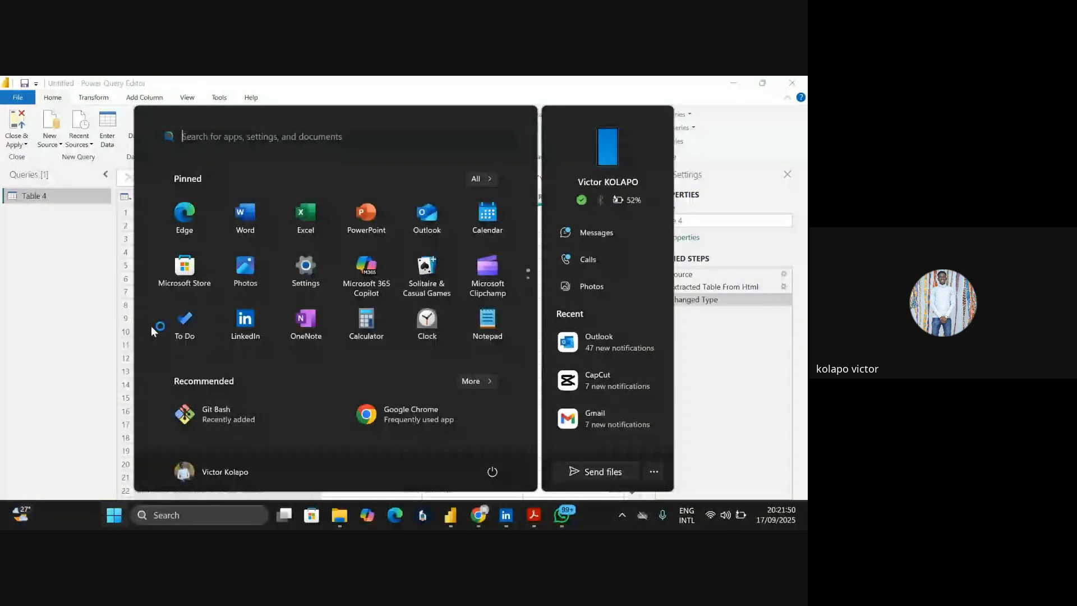
left_click(115, 328)
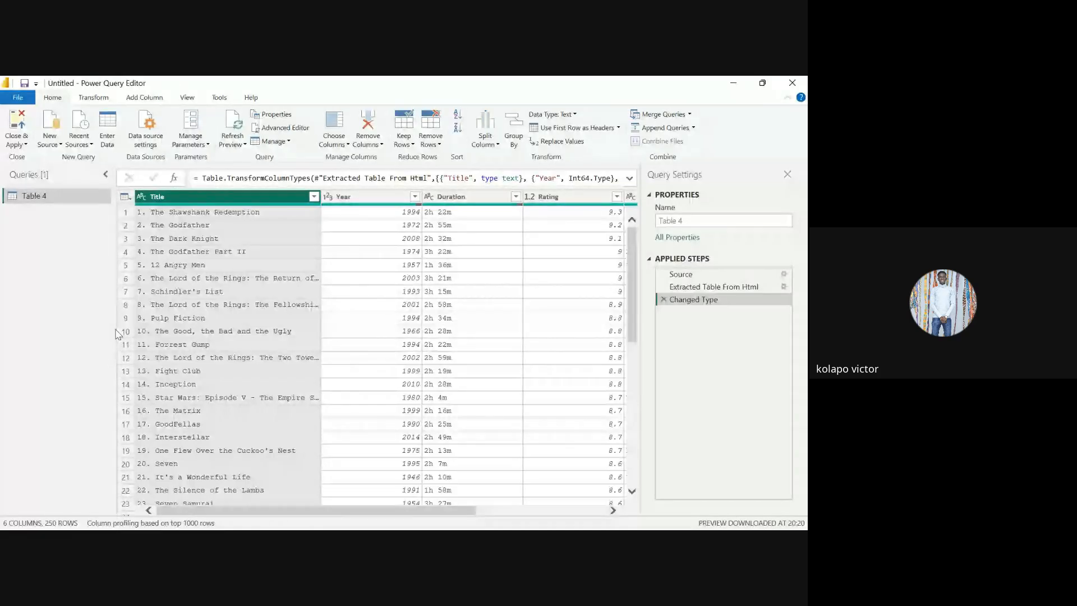
- Keep only the Rating column of Table 4 with Choose Columns and look through its values
left_click(340, 145)
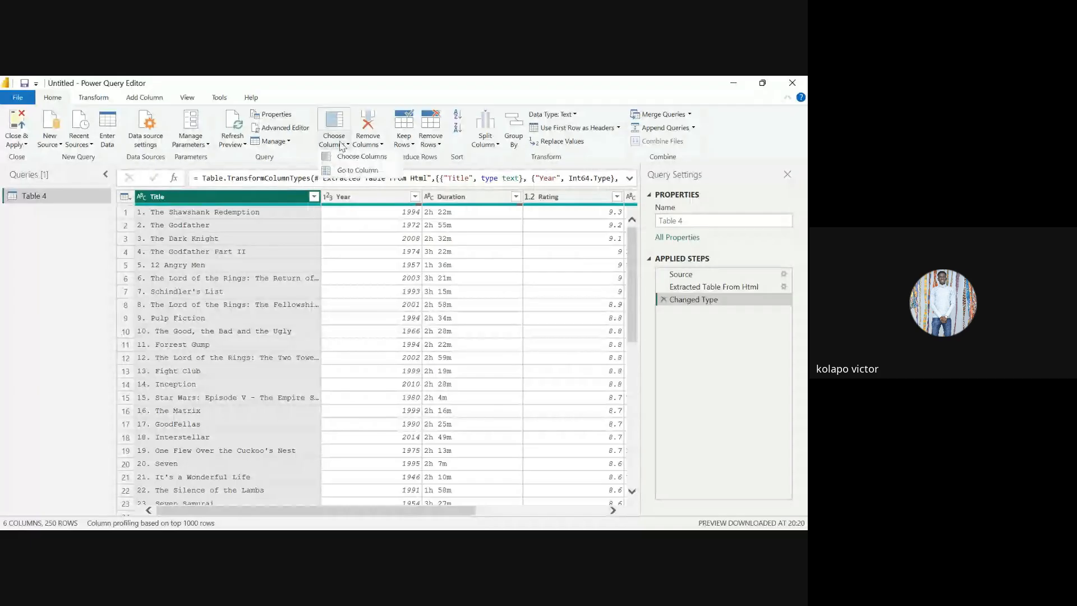
left_click(386, 157)
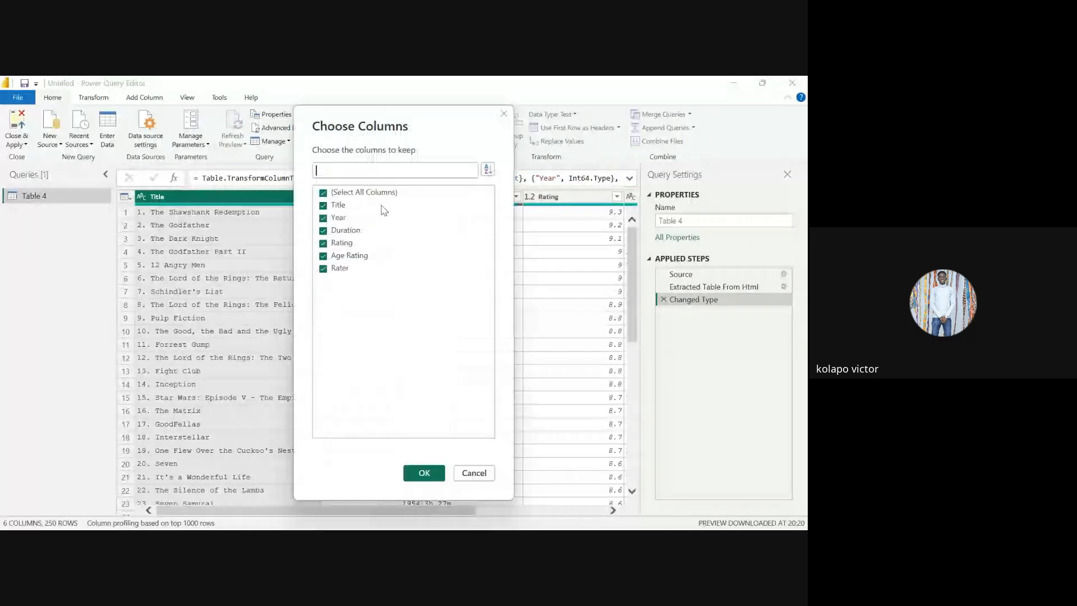
left_click(323, 193)
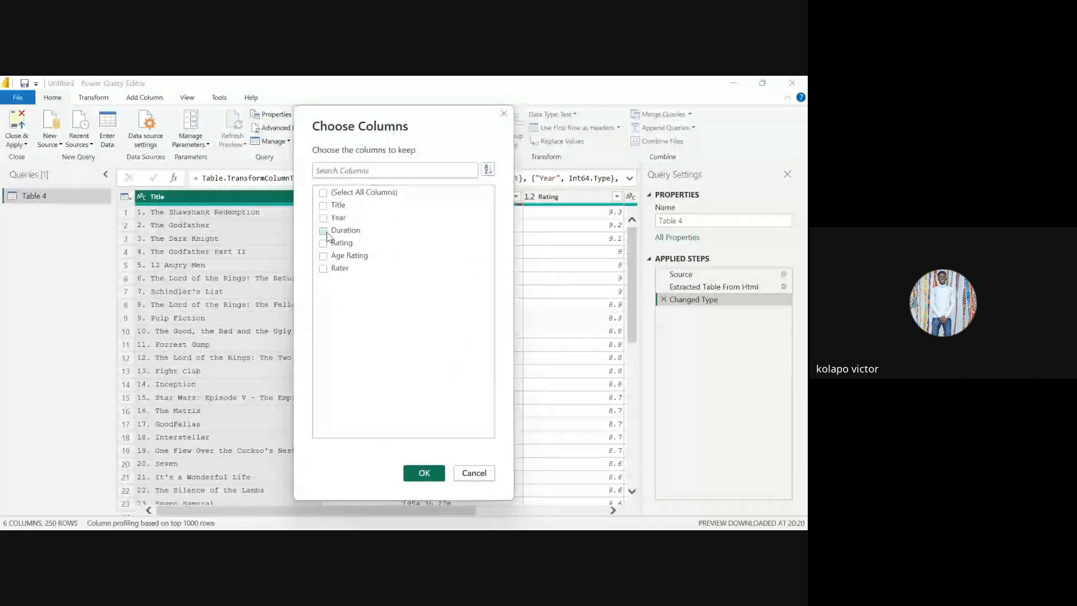
left_click(326, 241)
left_click(424, 472)
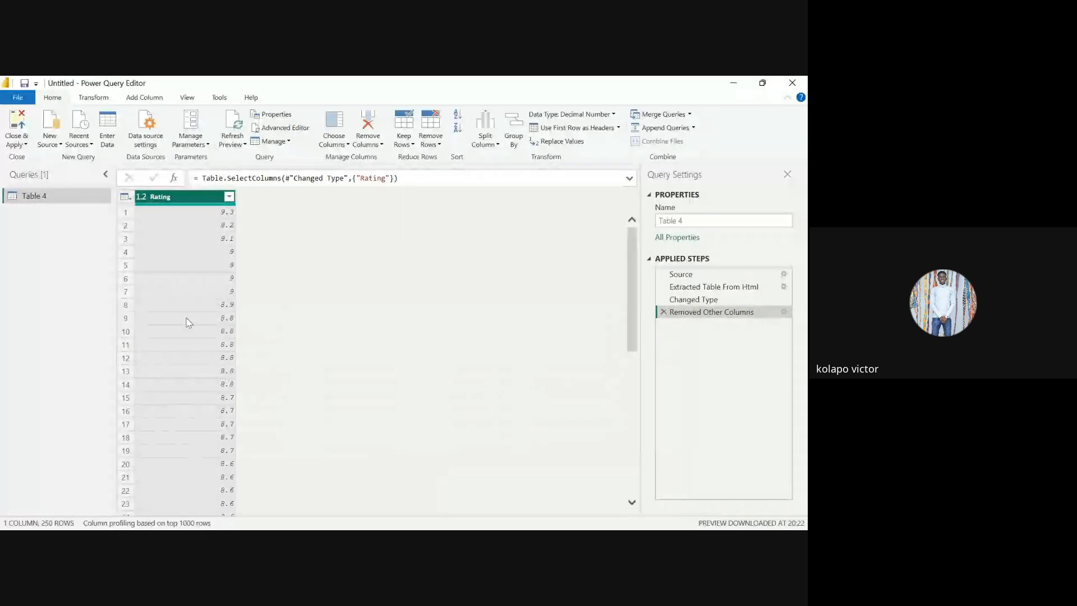
scroll(189, 322, "down", 6)
scroll(188, 322, "up", 6)
- Restore all columns of Table 4 by selecting every column from Title to Rater as columns to keep
left_click(343, 143)
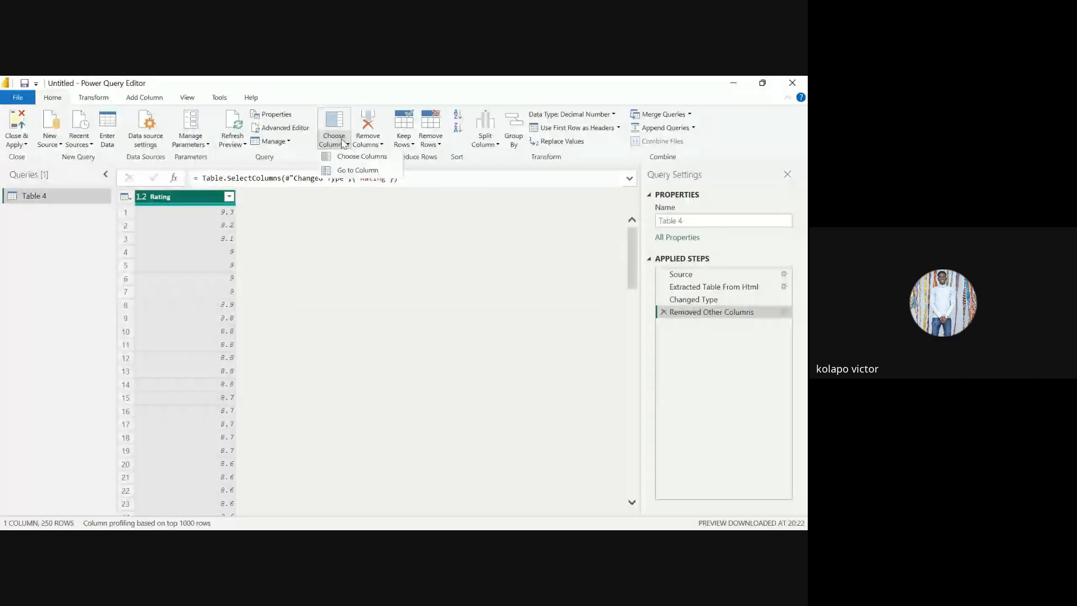
left_click(346, 156)
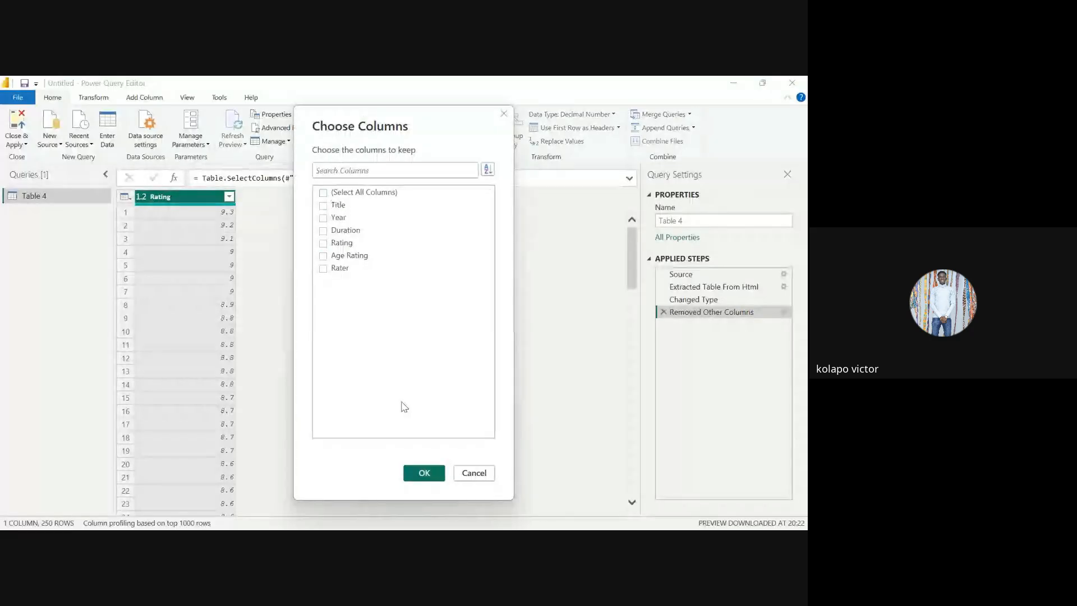
left_click(323, 193)
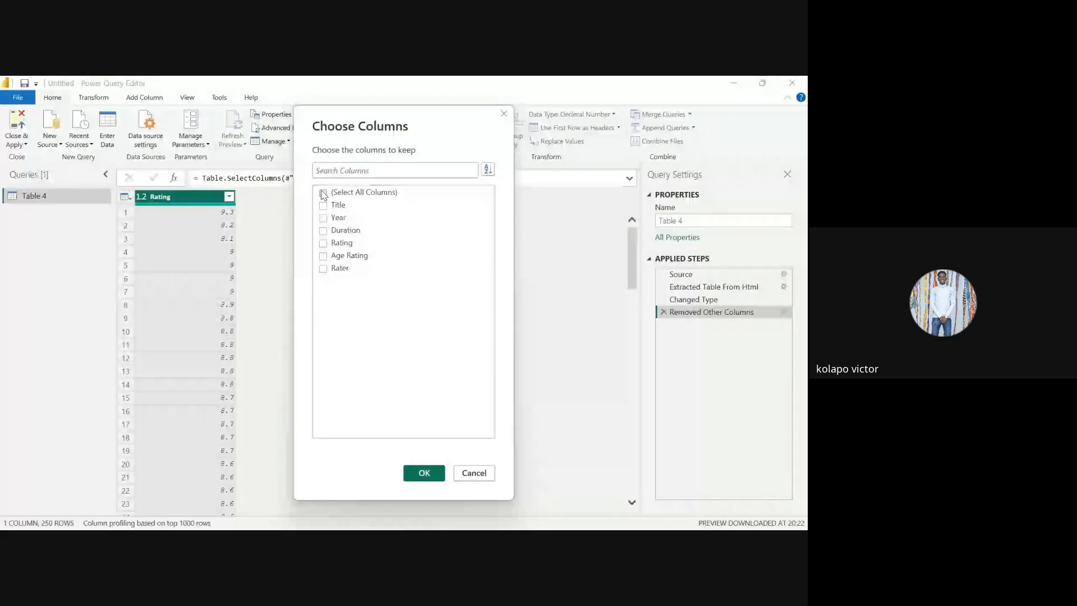
left_click(323, 193)
left_click(435, 477)
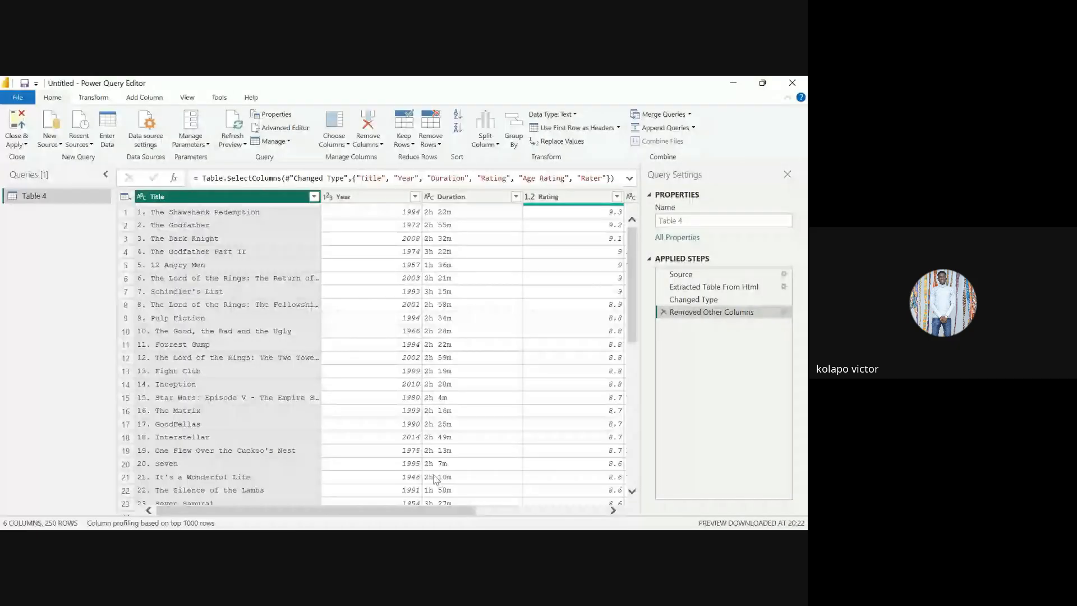
- Go to the Rater column of Table 4 and remove it from the query
left_click(345, 145)
left_click(359, 170)
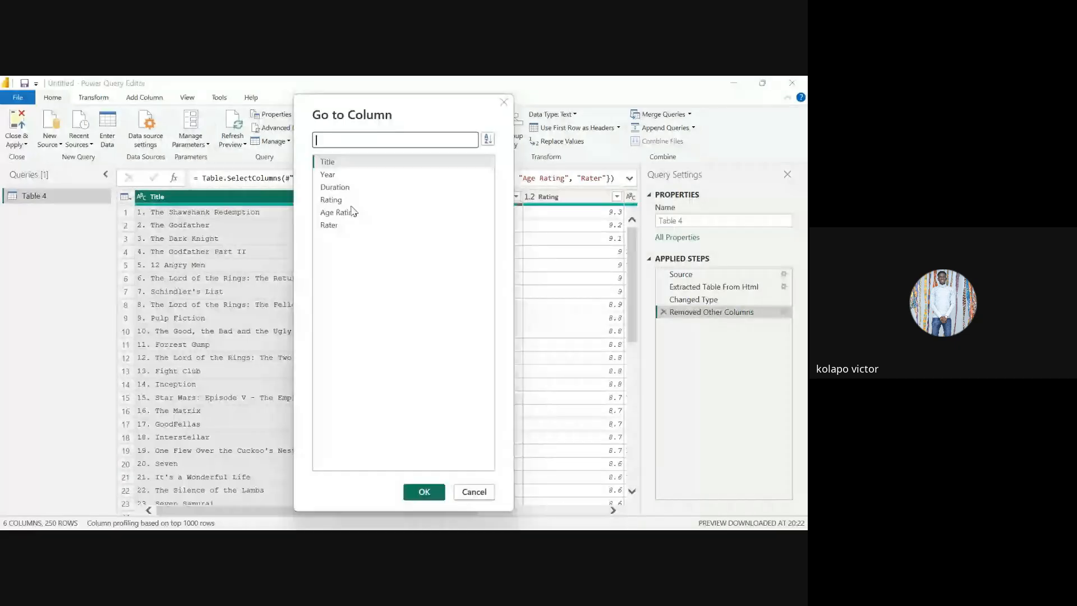
left_click(340, 225)
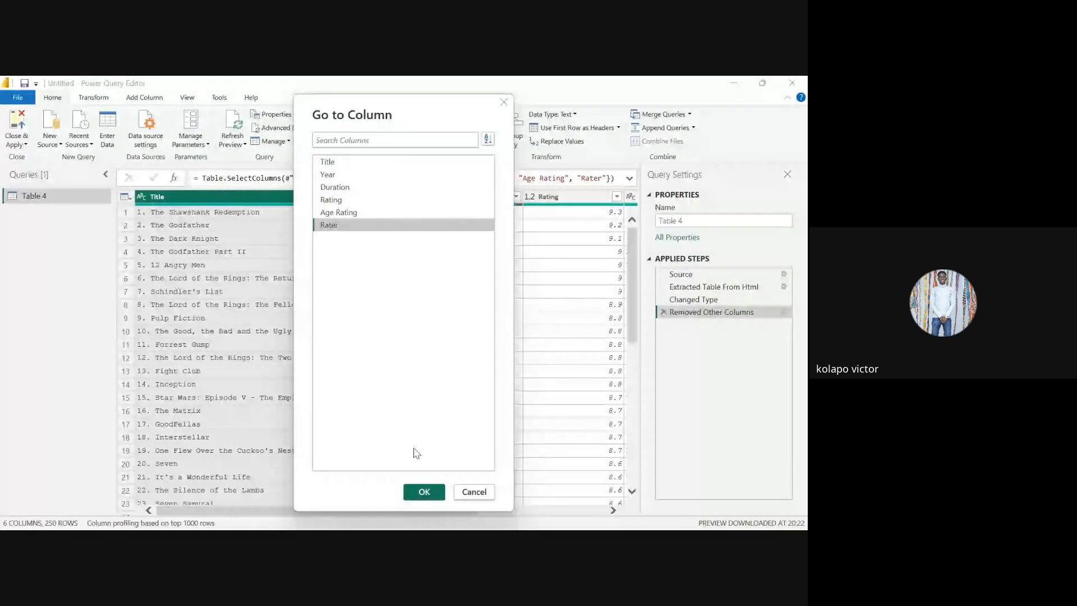
left_click(427, 492)
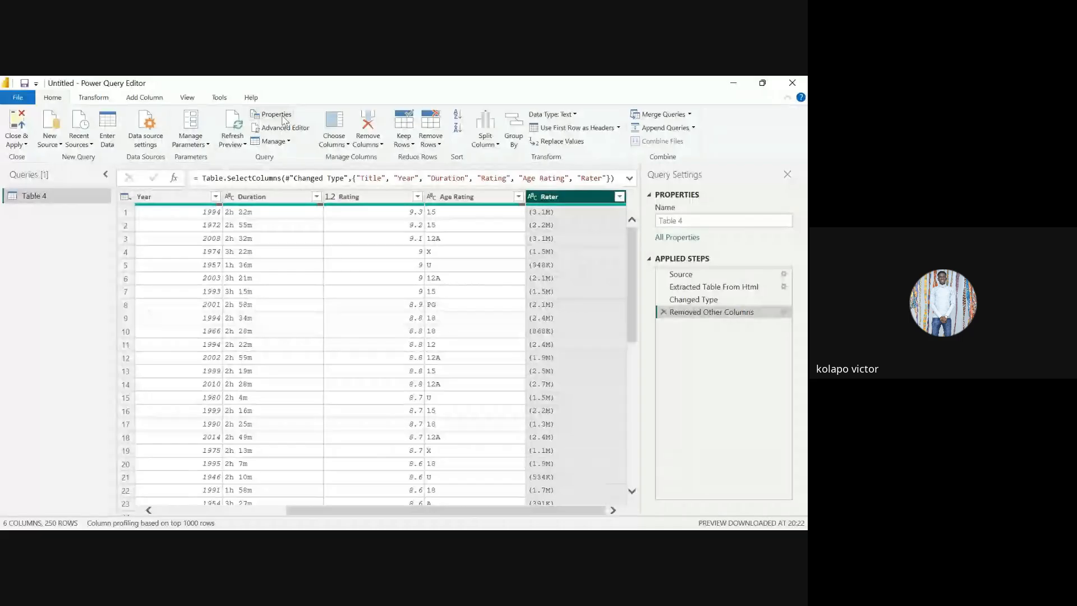
left_click(367, 144)
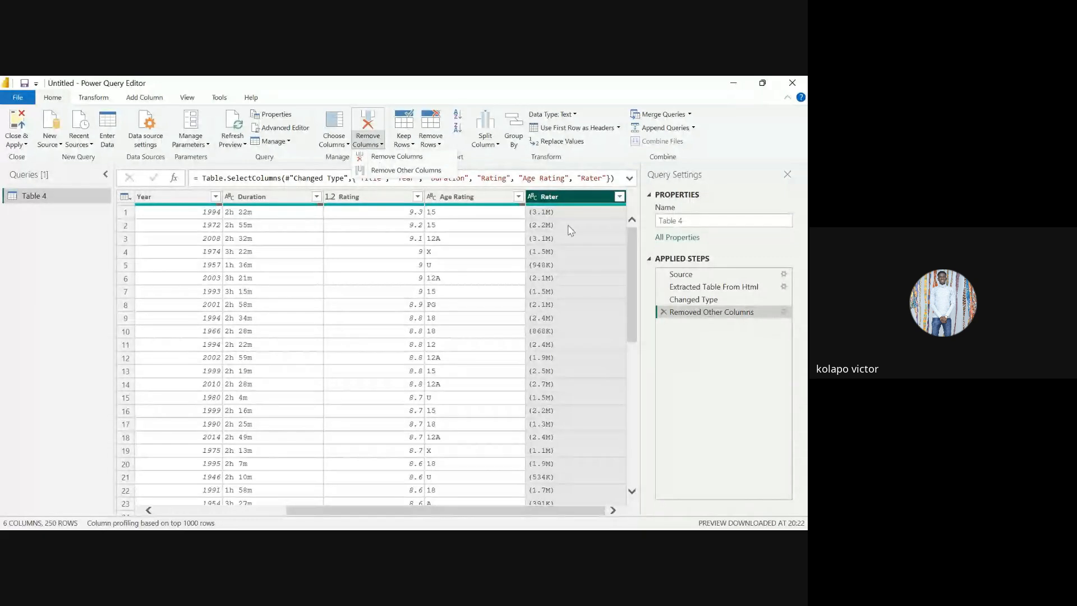
key("Delete")
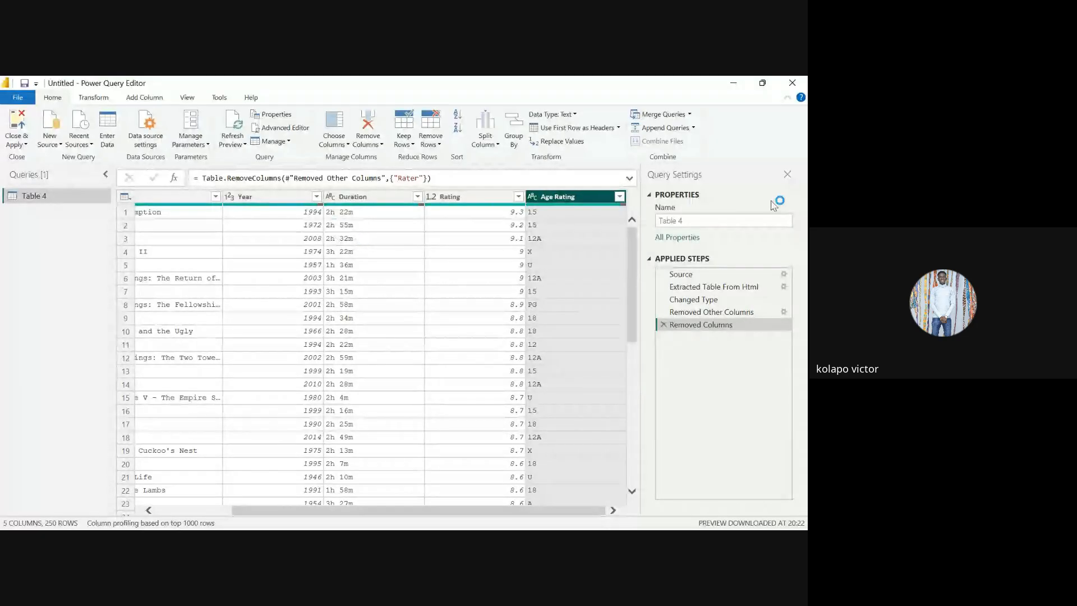
- Undo the removal of the Rater column by deleting the Removed Columns step from the applied steps
left_click(650, 258)
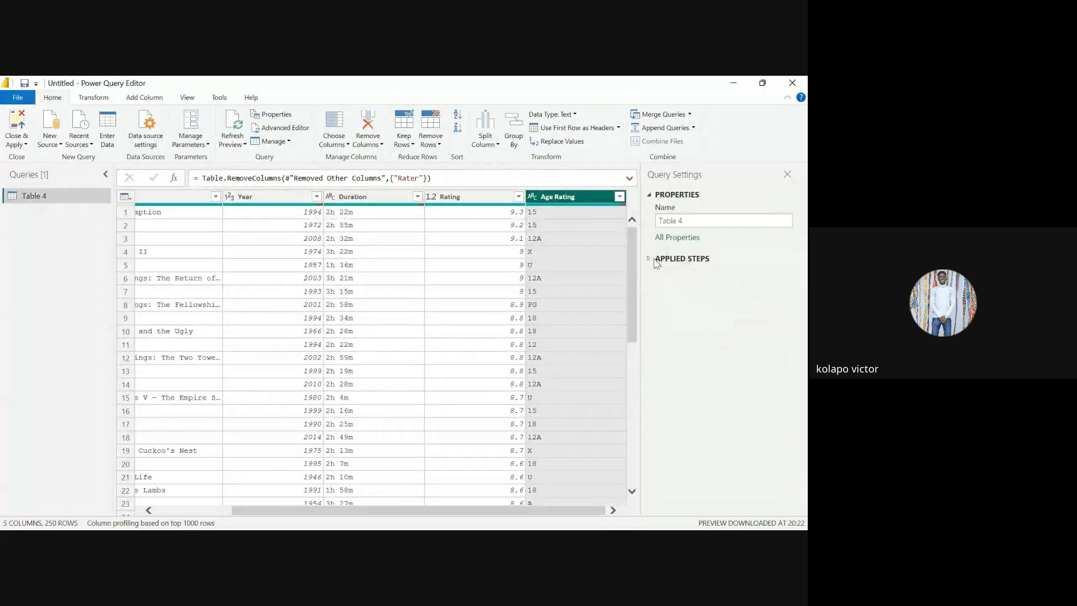
left_click(650, 258)
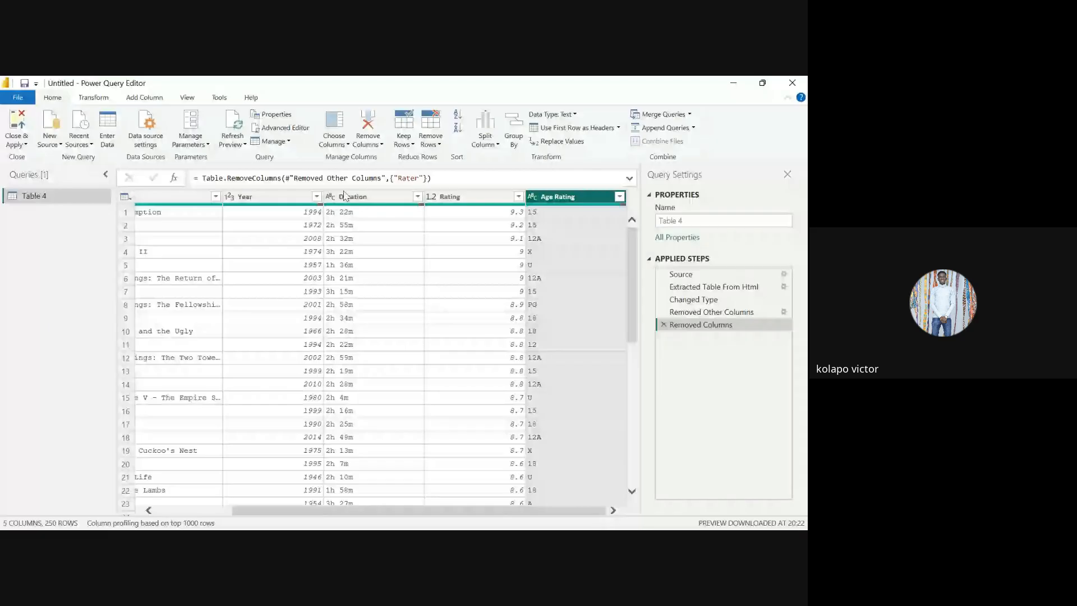
left_click(649, 258)
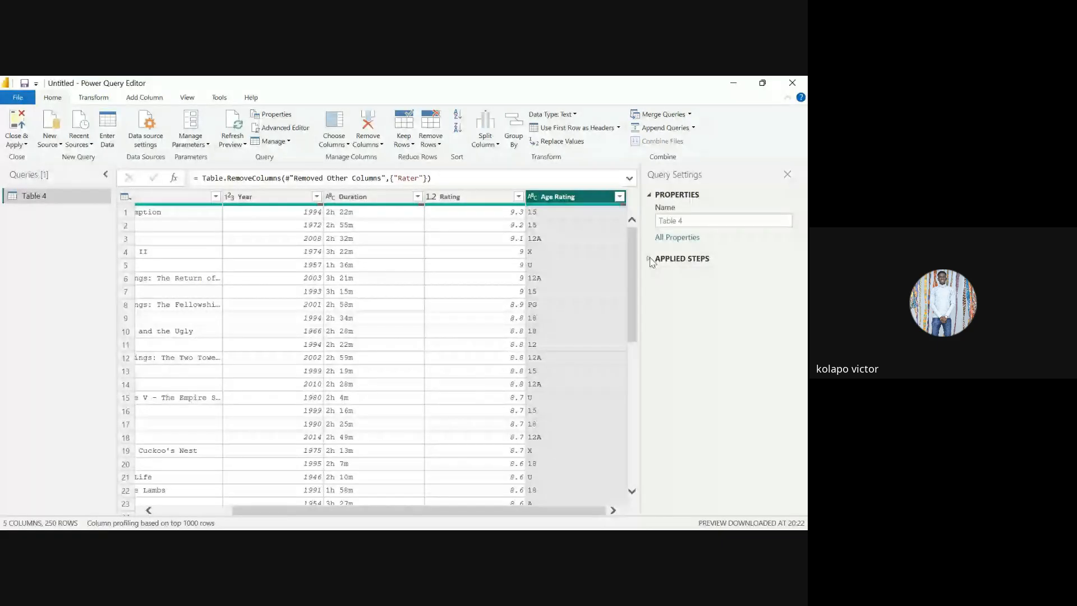
left_click(650, 258)
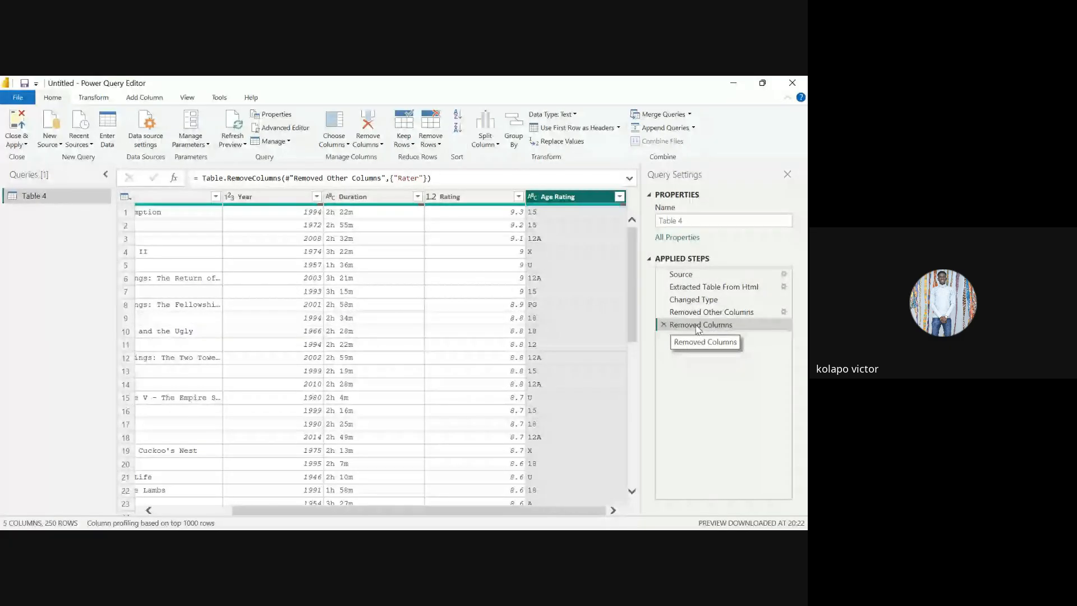
left_click(664, 325)
- Keep only the Rater column of Table 4 by removing all other columns
scroll(582, 305, "right", 2)
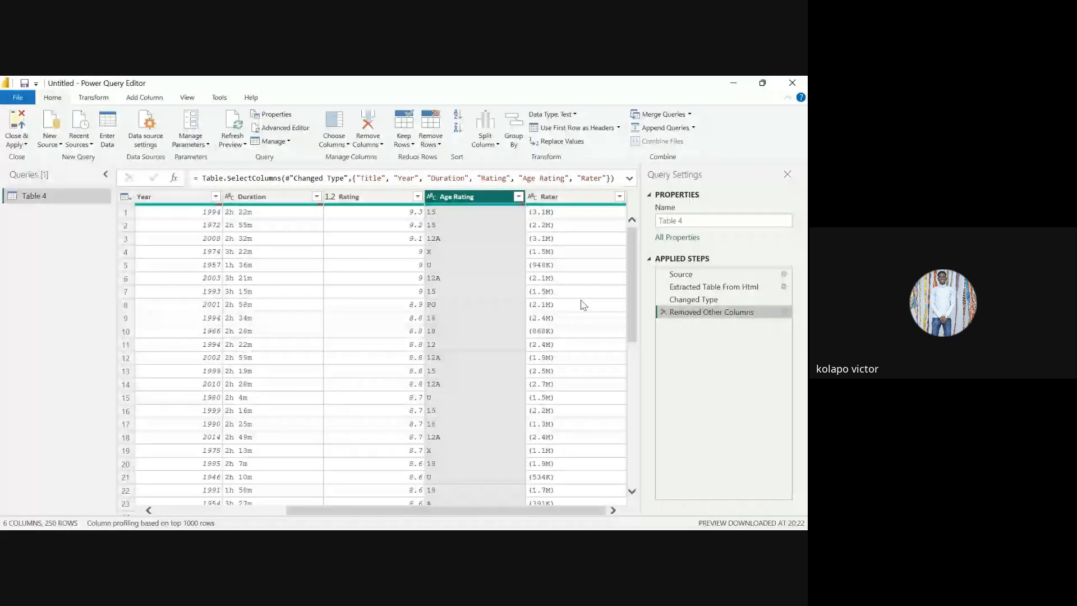
left_click(575, 223)
left_click(372, 143)
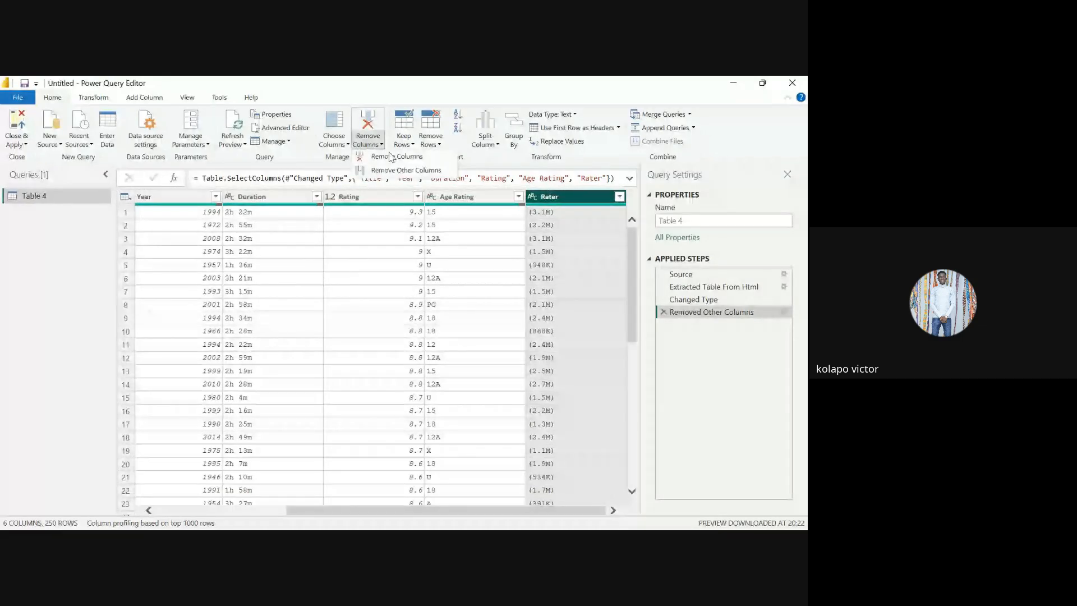
left_click(404, 170)
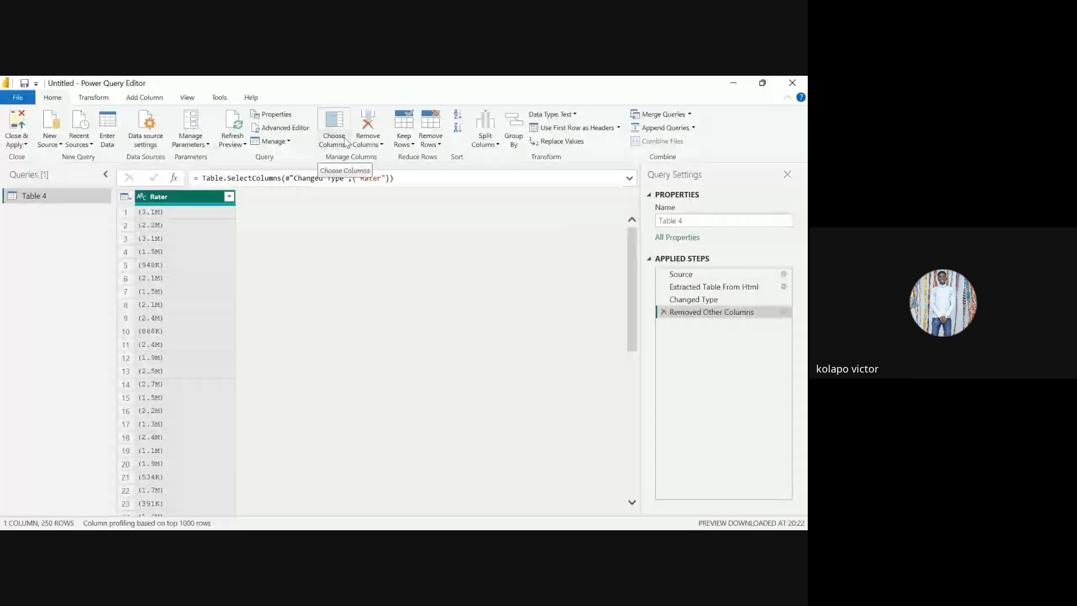
- Bring back all six columns of Table 4 by choosing Select All Columns as the columns to keep
left_click(334, 141)
left_click(358, 157)
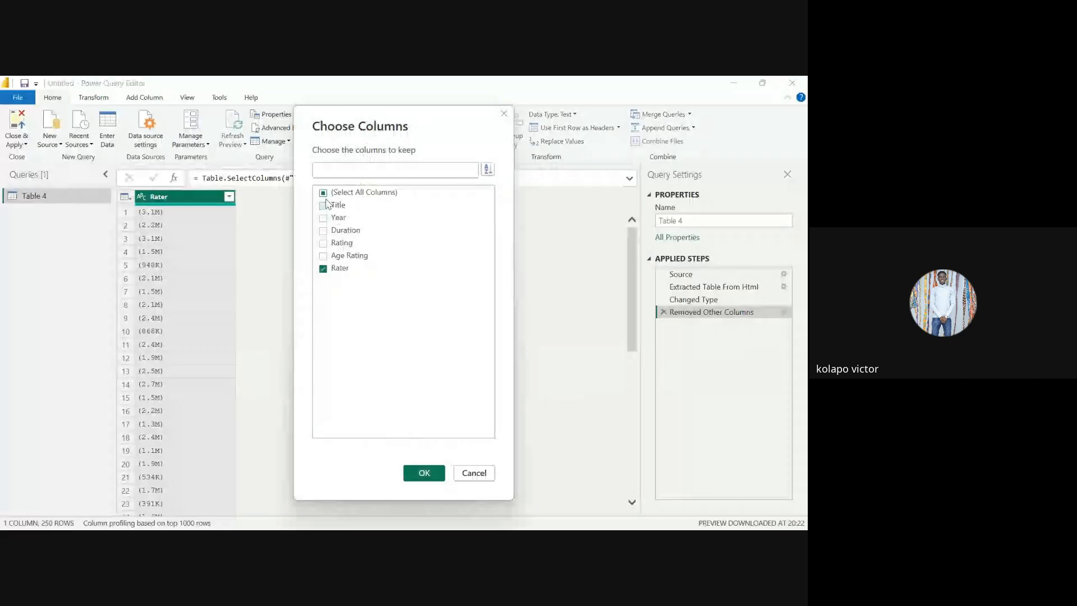
left_click(324, 194)
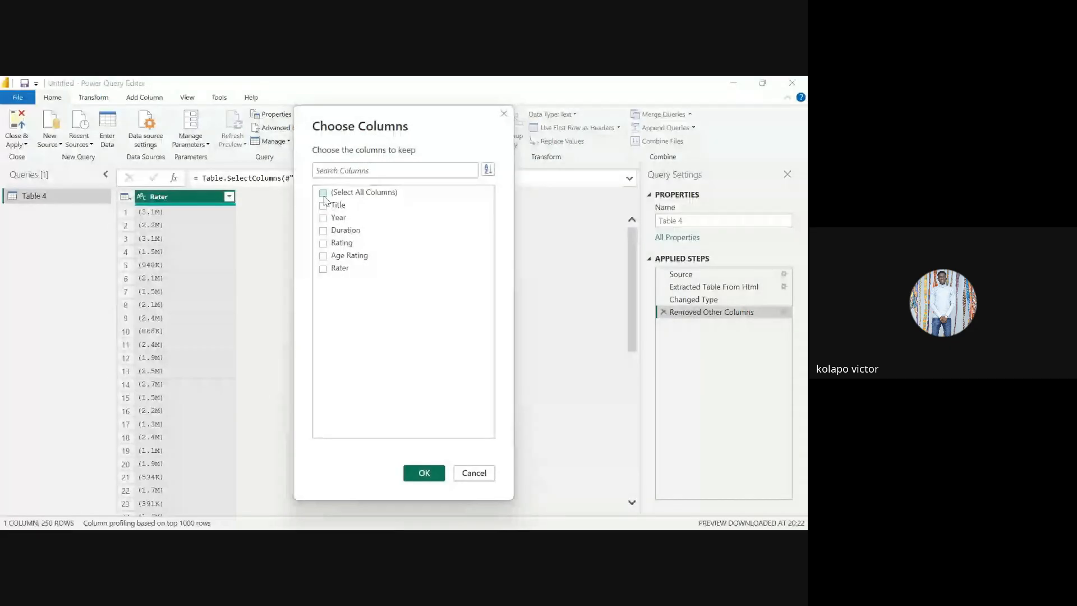
left_click(323, 192)
left_click(431, 471)
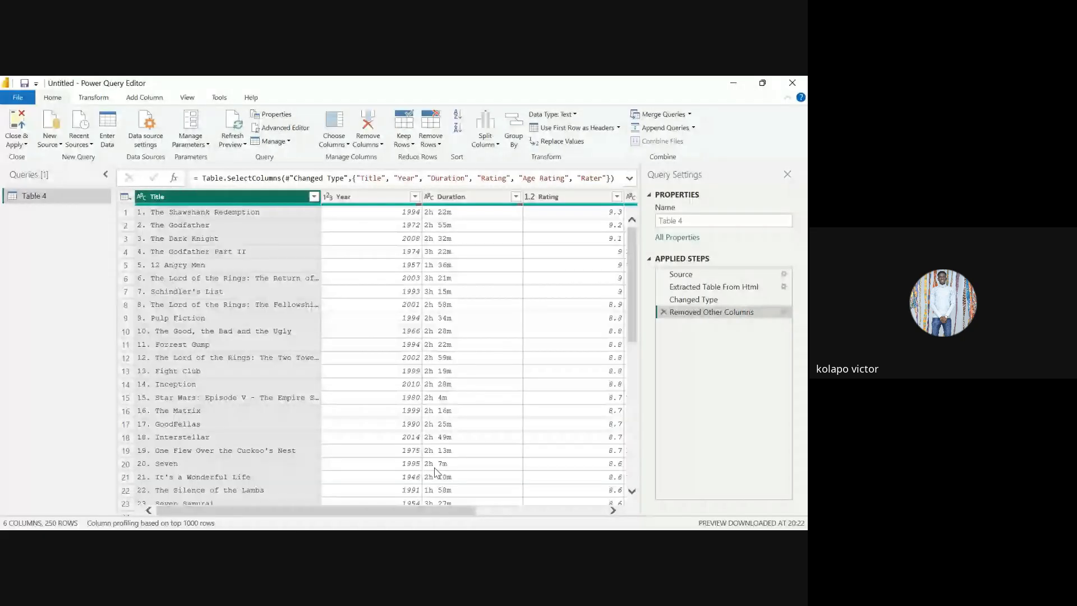
- Review the available options for keeping rows, removing rows and splitting columns
scroll(451, 339, "right", 3)
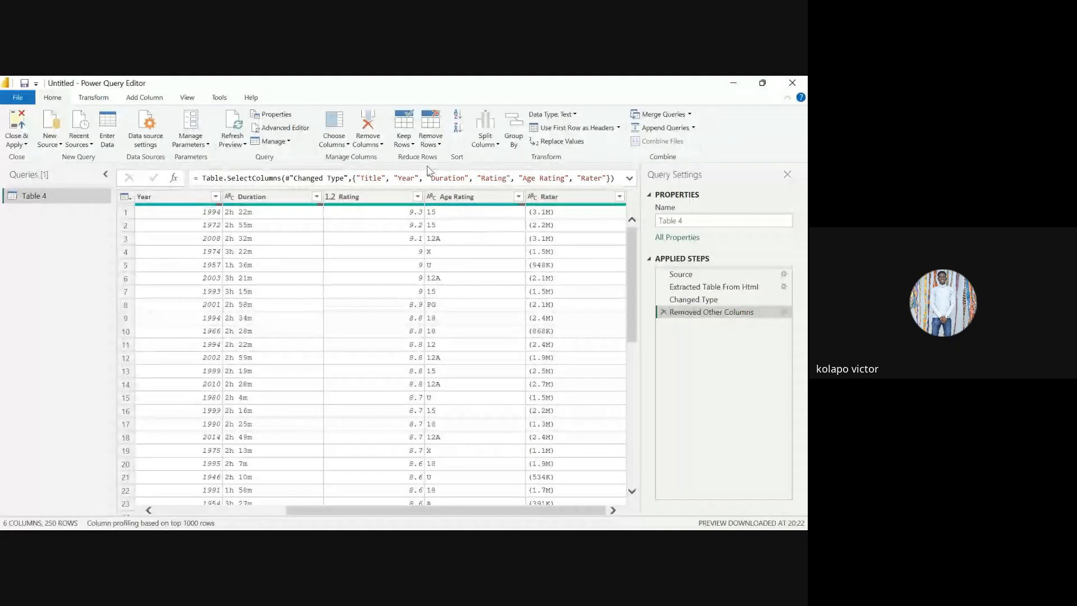
left_click(413, 141)
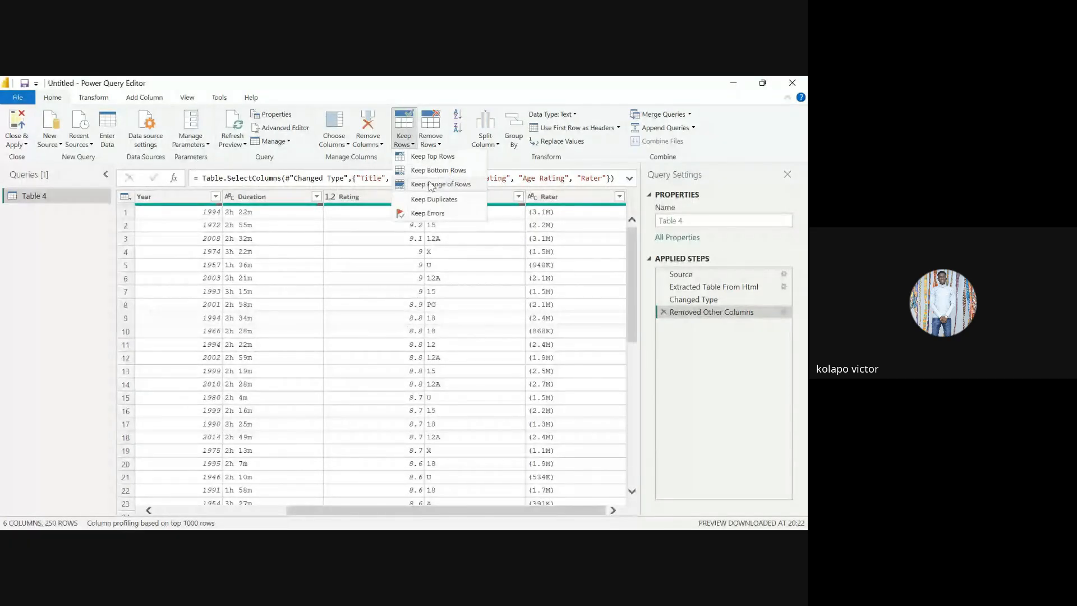
left_click(436, 145)
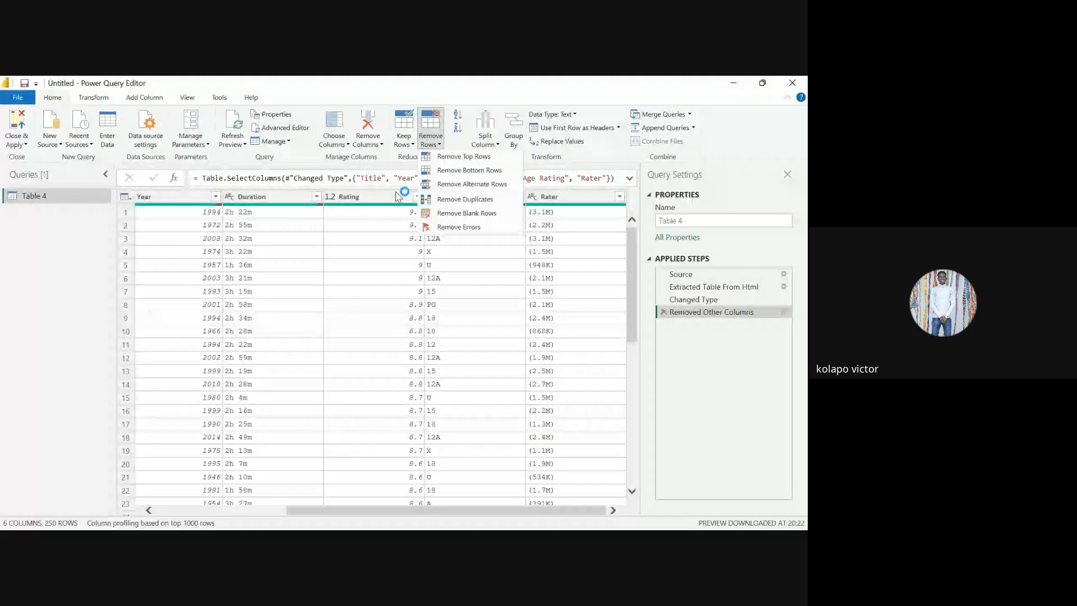
left_click(408, 242)
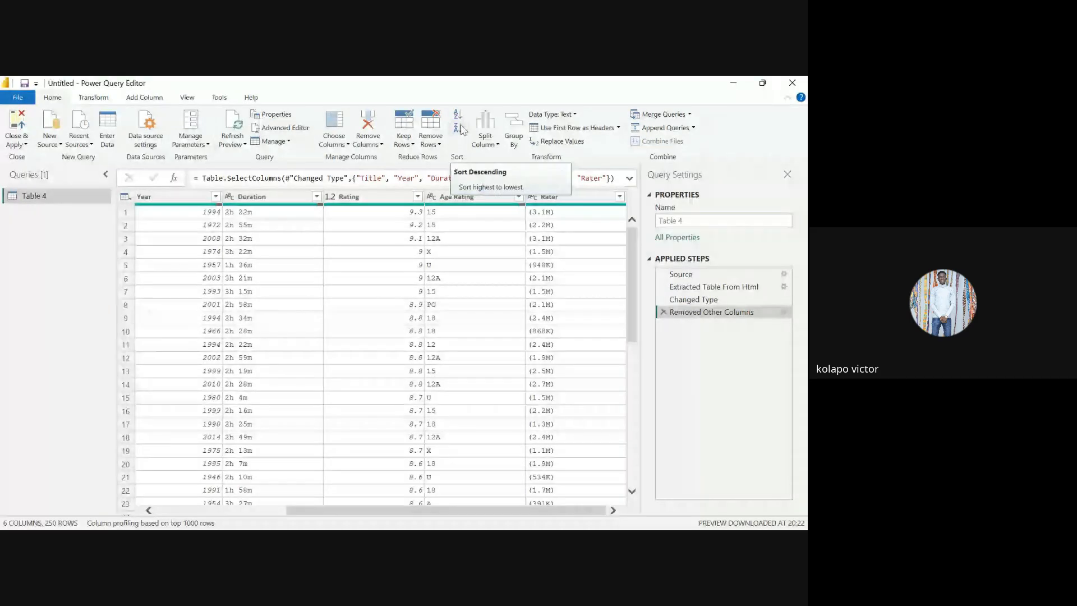
left_click(495, 143)
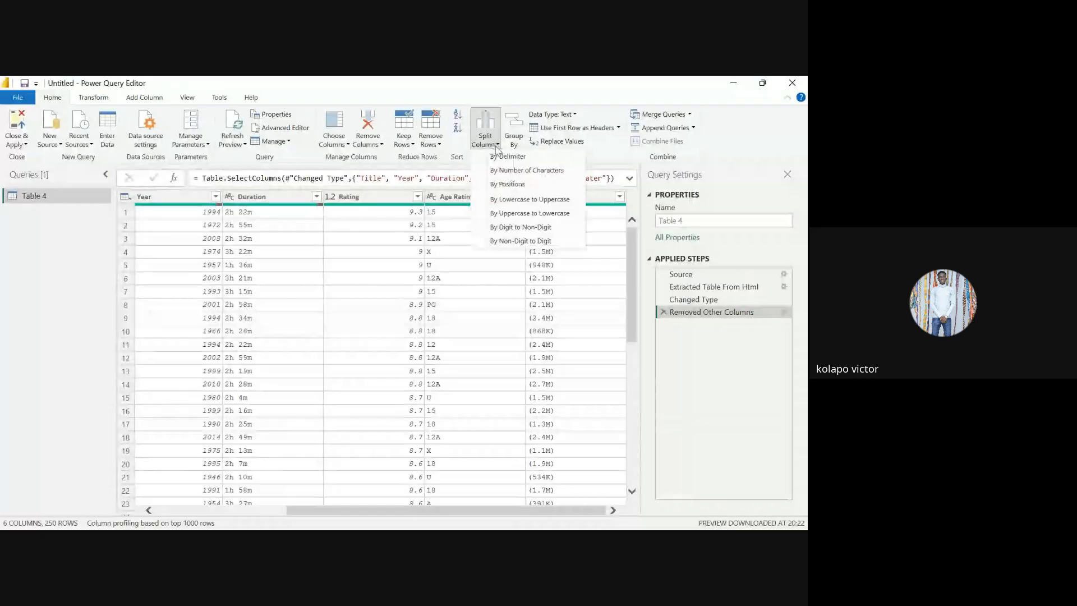
left_click(470, 219)
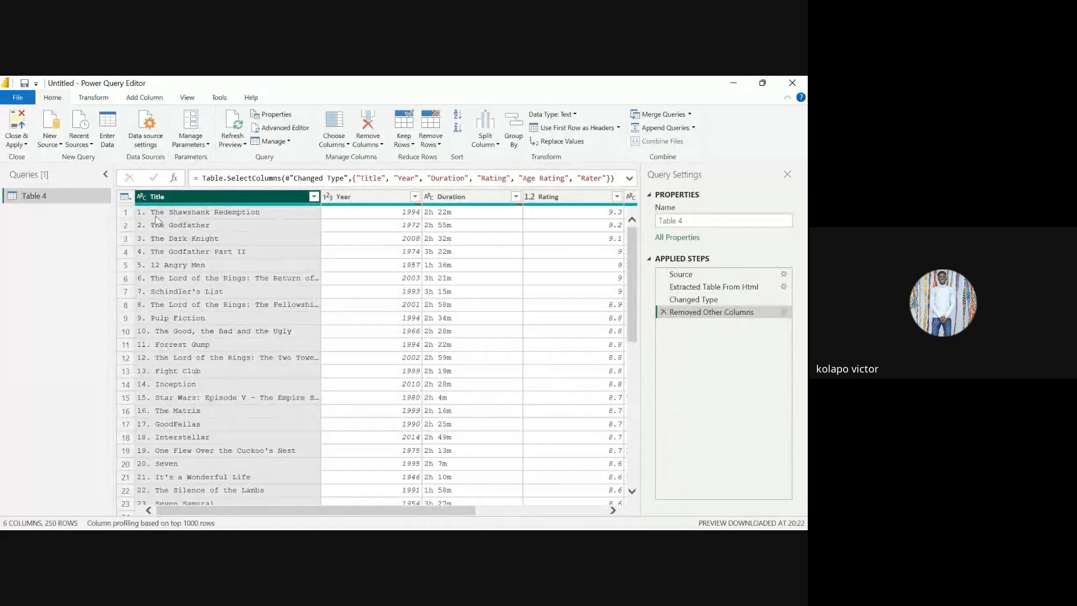
- Split the Title column by delimiter, using Space at the left-most delimiter, to separate the rank numbers from the movie names
left_click(392, 238)
double_click(163, 197)
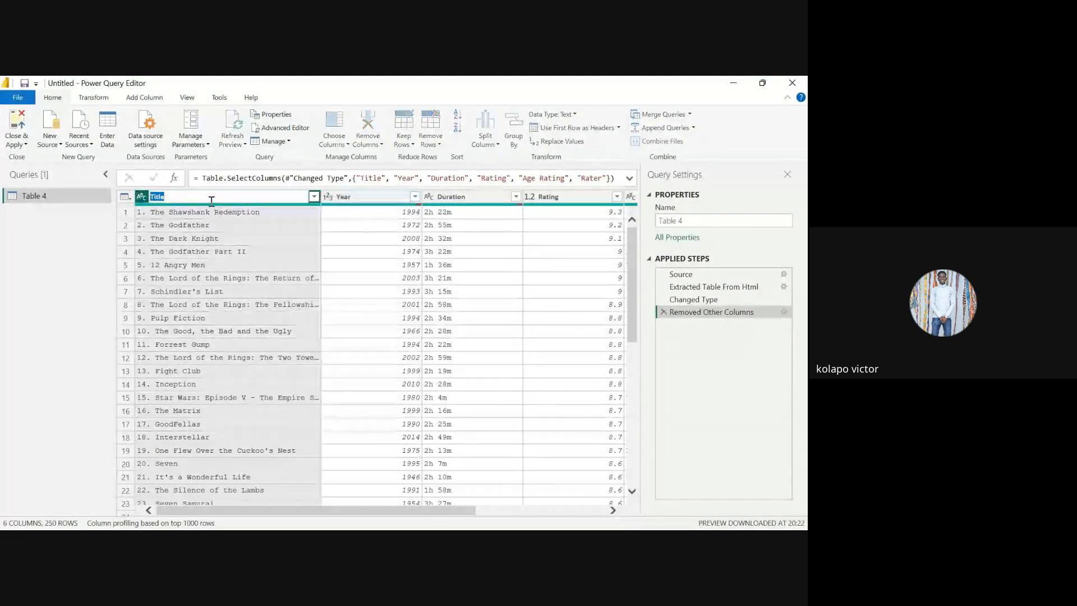
key("Escape")
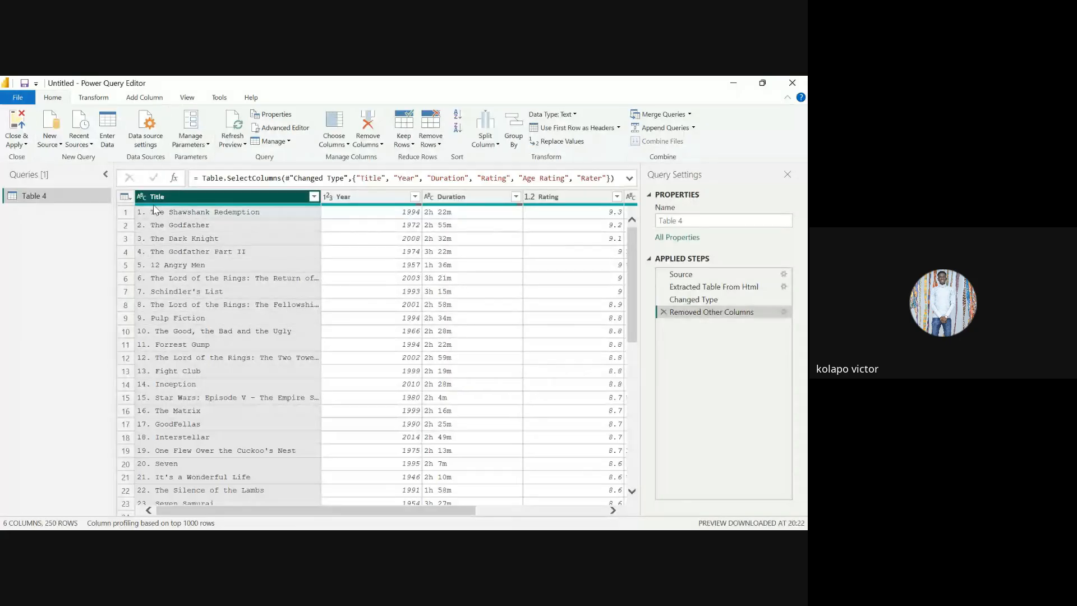
left_click(482, 146)
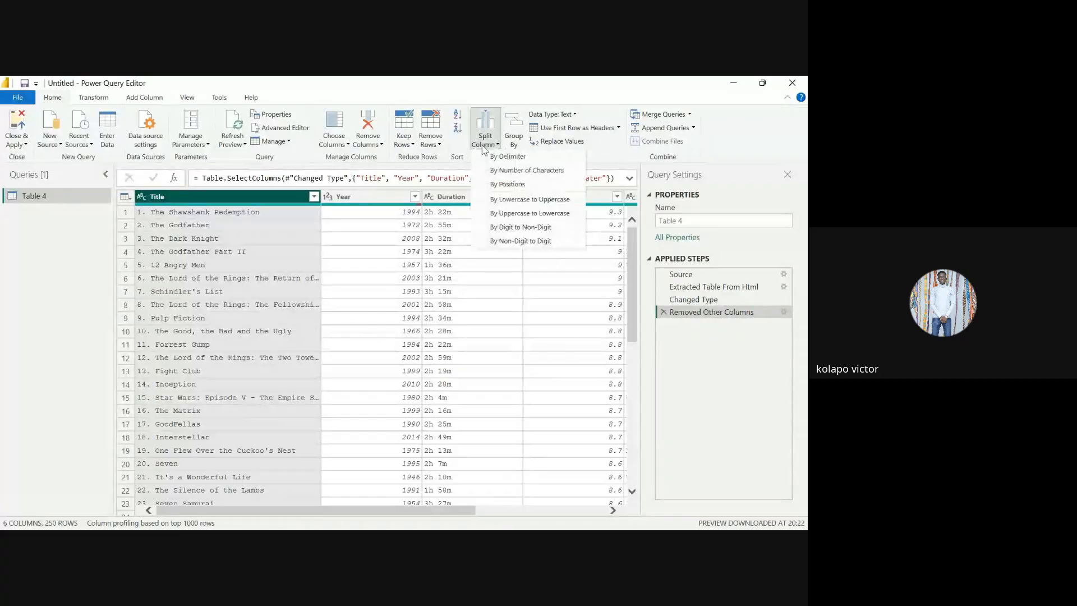
left_click(520, 159)
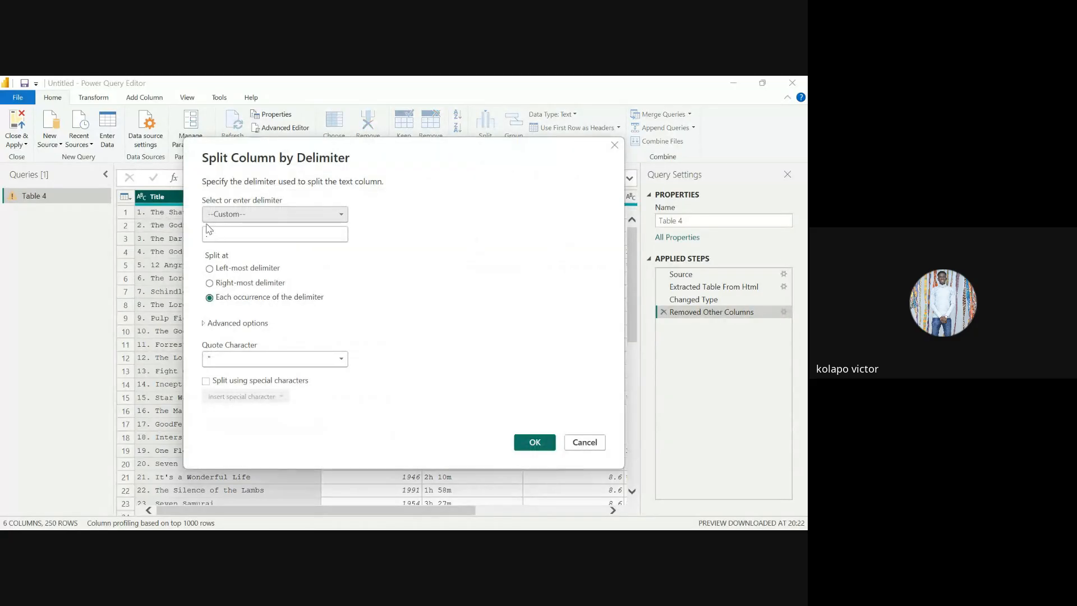
left_click(236, 216)
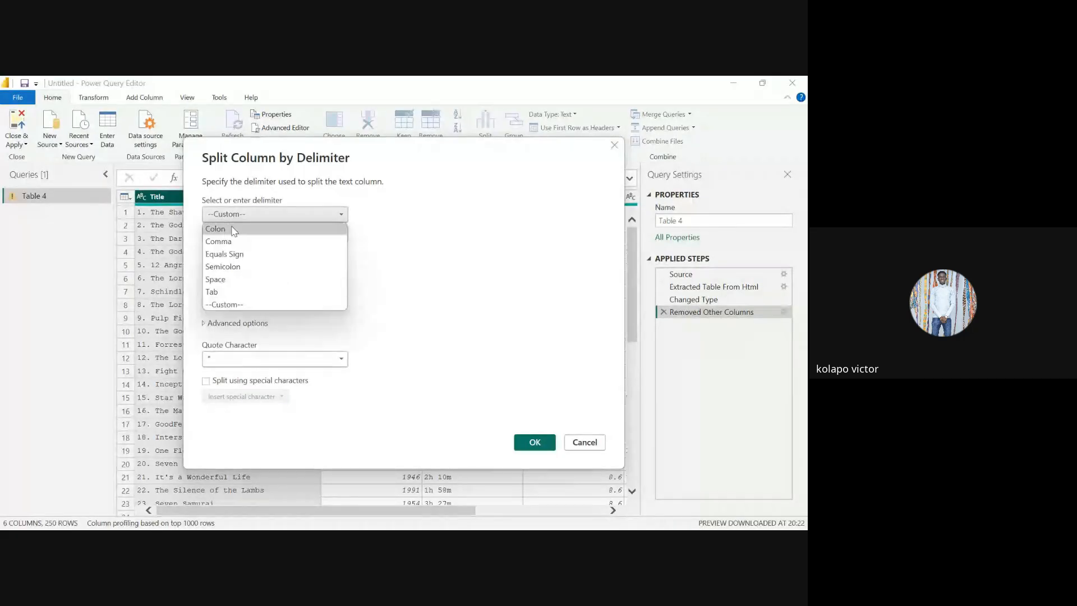
left_click(218, 278)
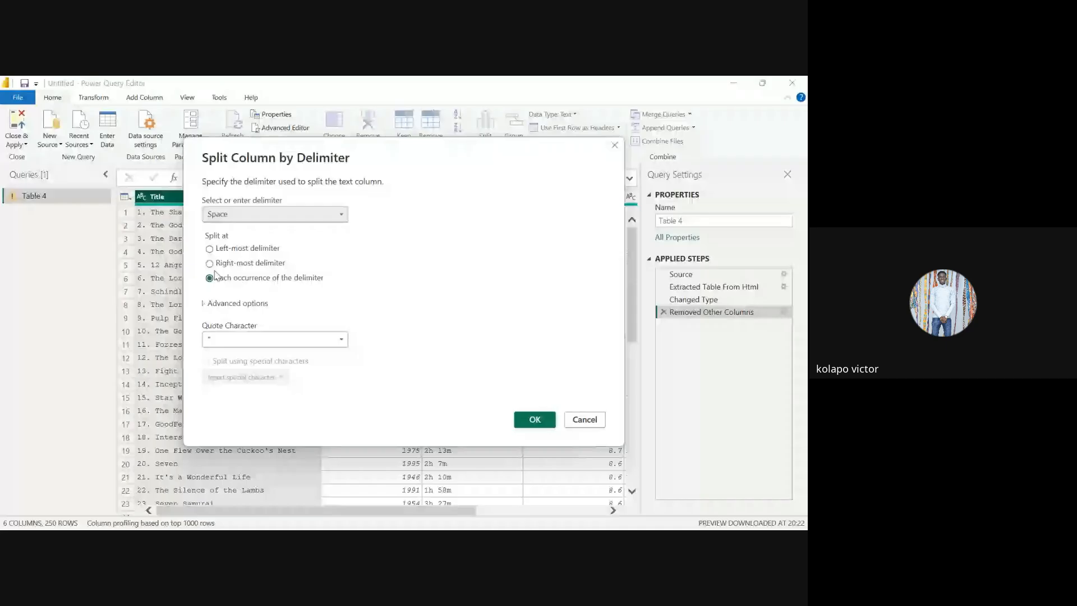
left_click(210, 248)
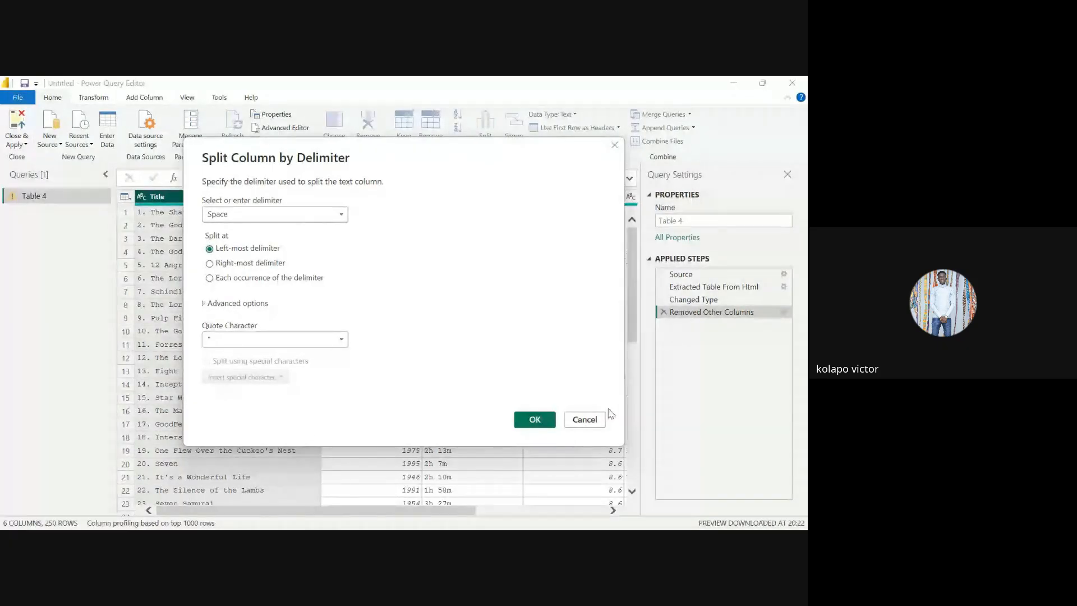
left_click(534, 419)
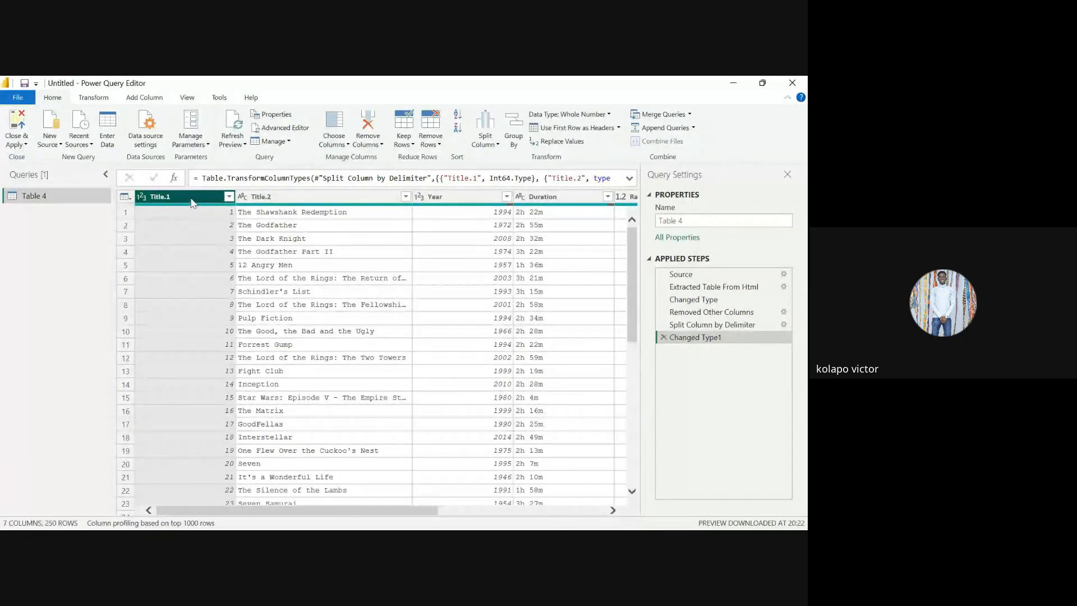
- Remove the Title.1 column that holds the rank numbers
left_click(133, 213)
left_click(192, 199)
left_click(369, 144)
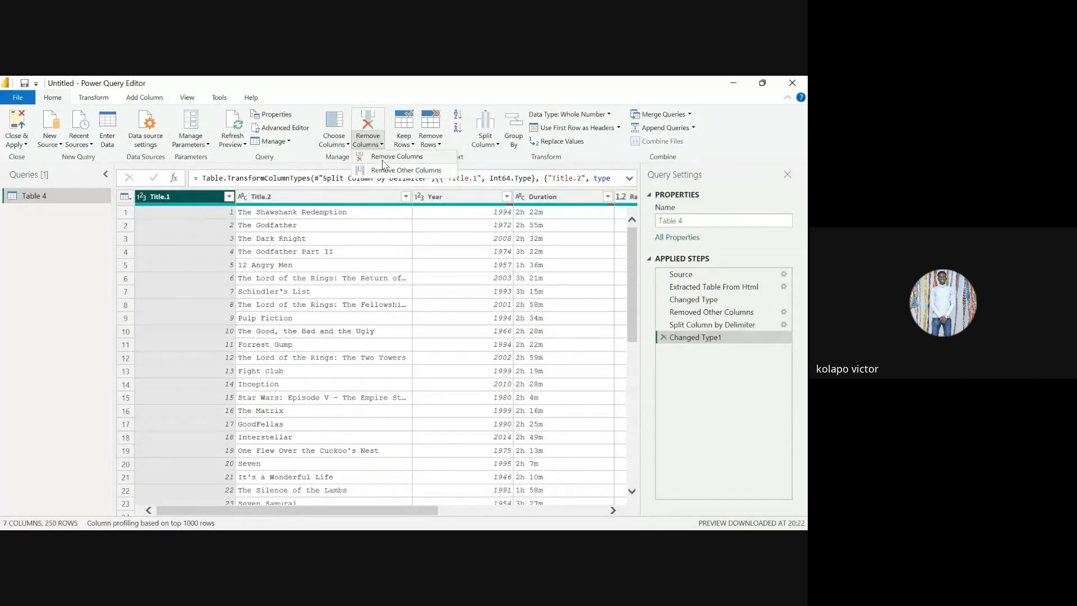
left_click(390, 163)
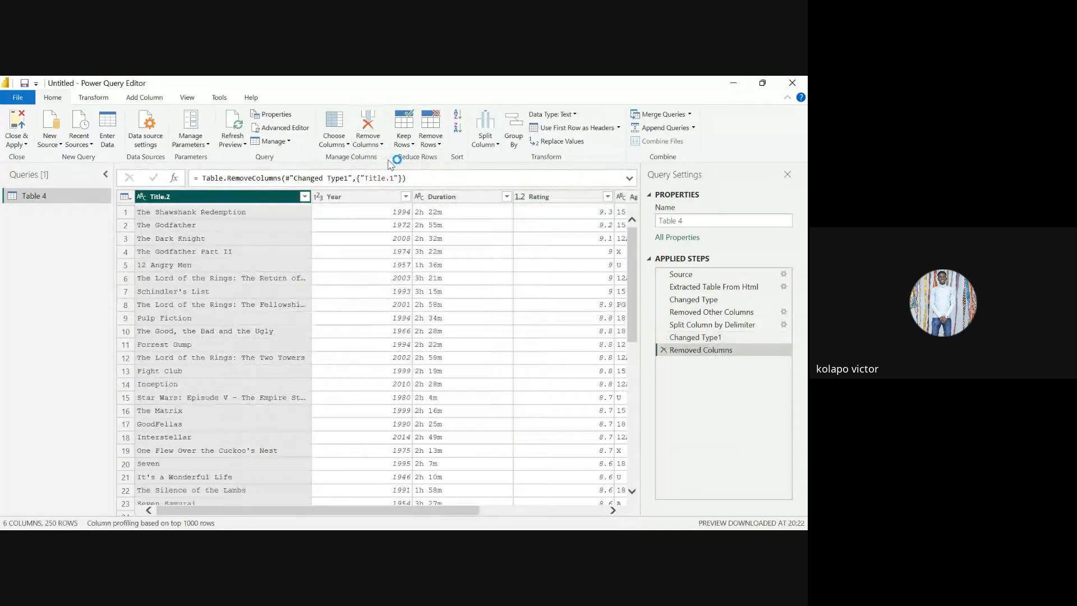
- Rename the Title.2 column as Title and check its first movie names
double_click(210, 196)
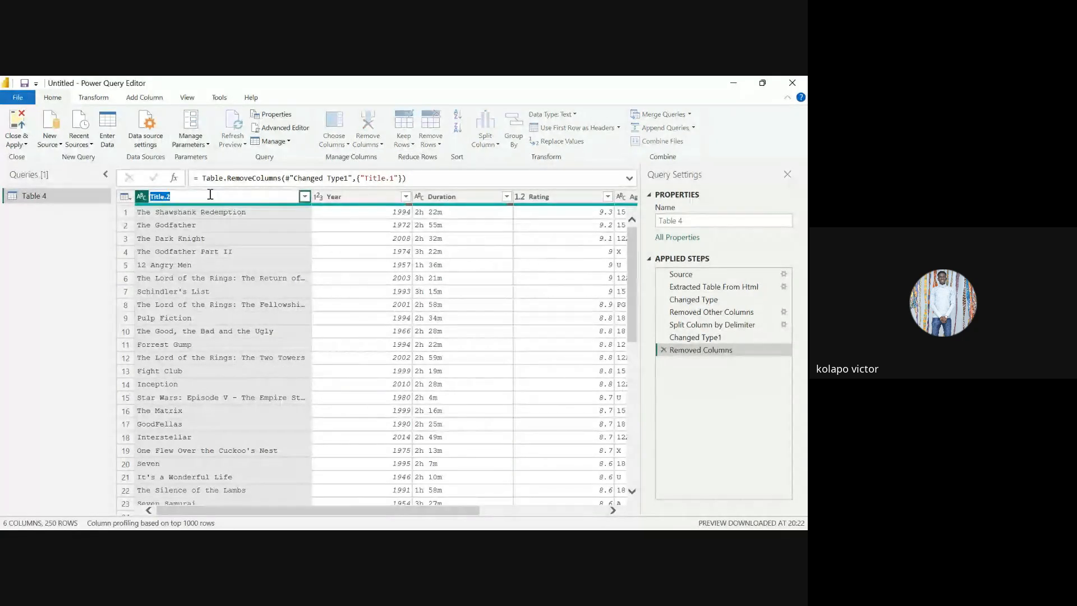
type("Title")
key("Return")
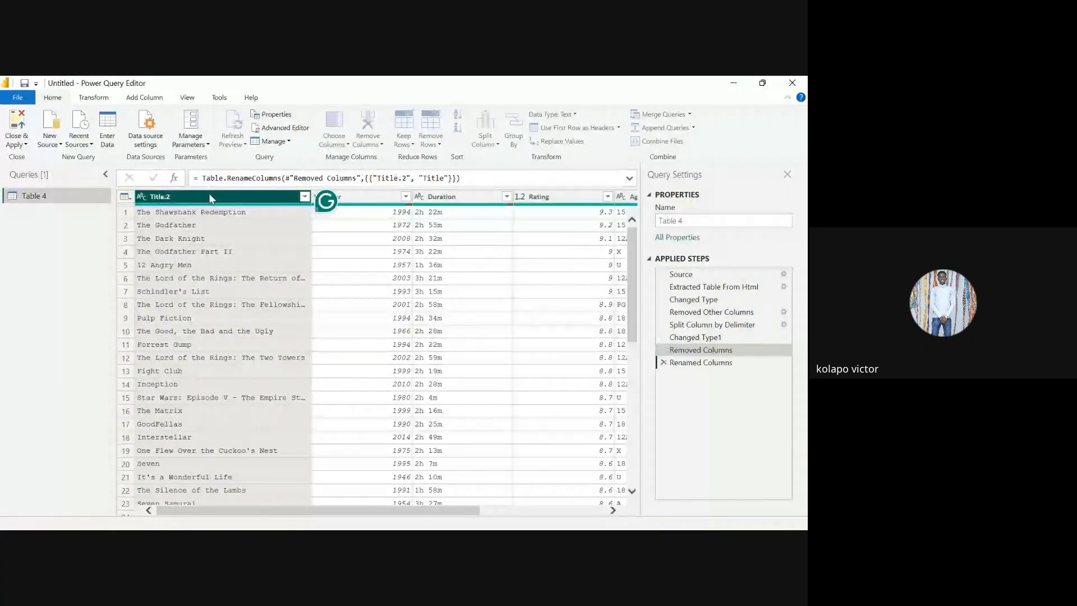
left_click(186, 252)
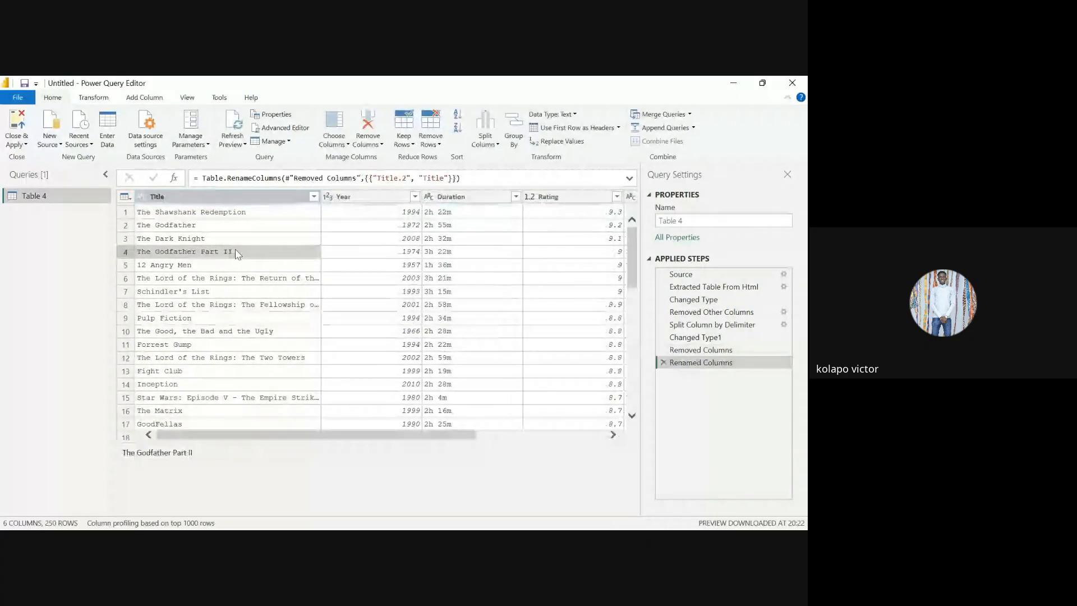
left_click(188, 216)
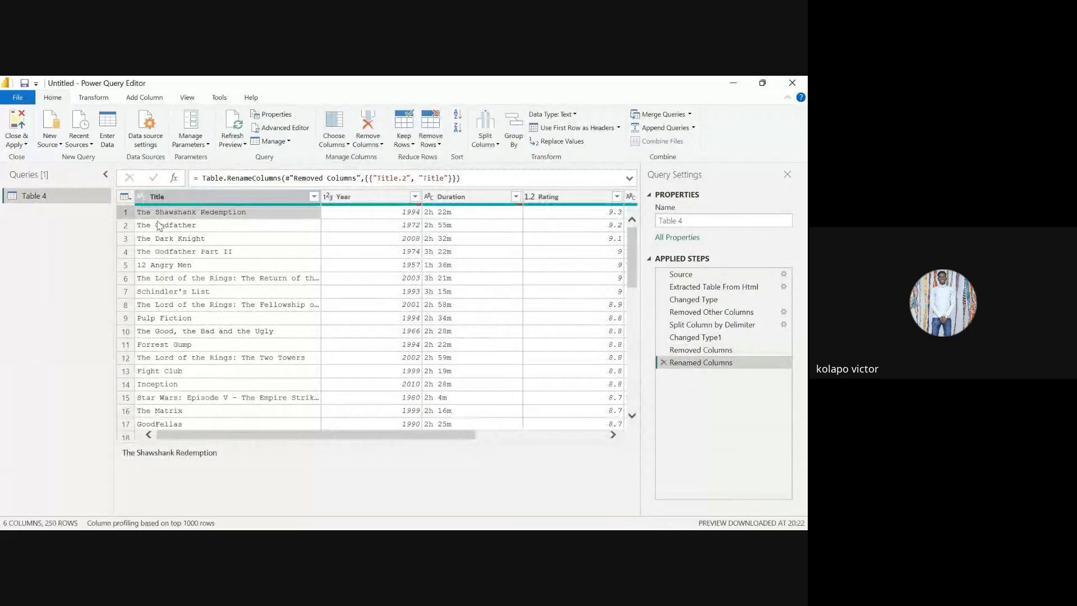
- Review the available split options and the Group By settings for the Title column without applying either
left_click(170, 197)
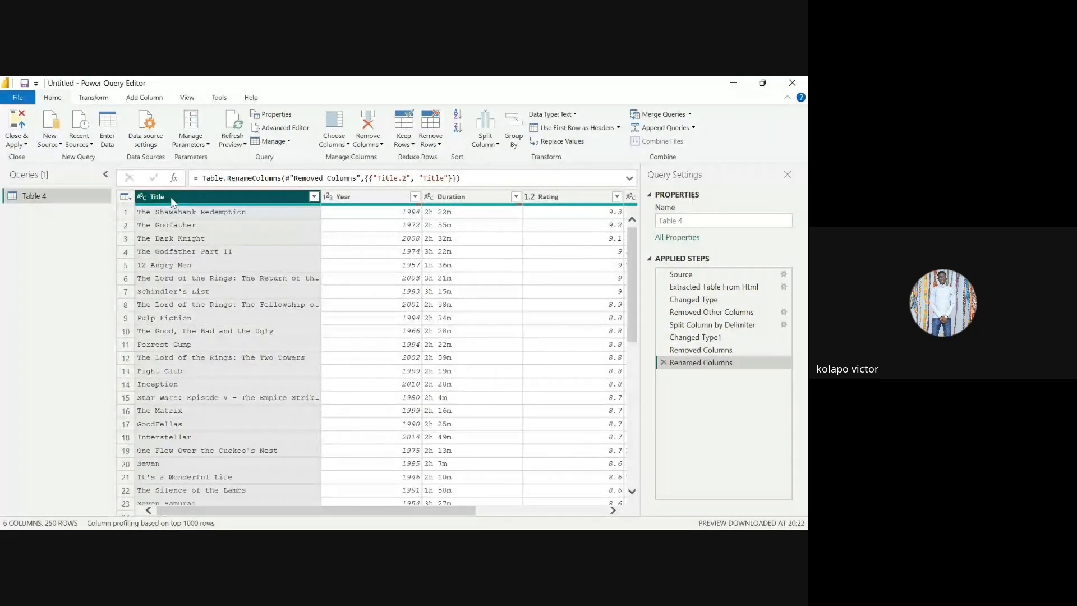
left_click(486, 141)
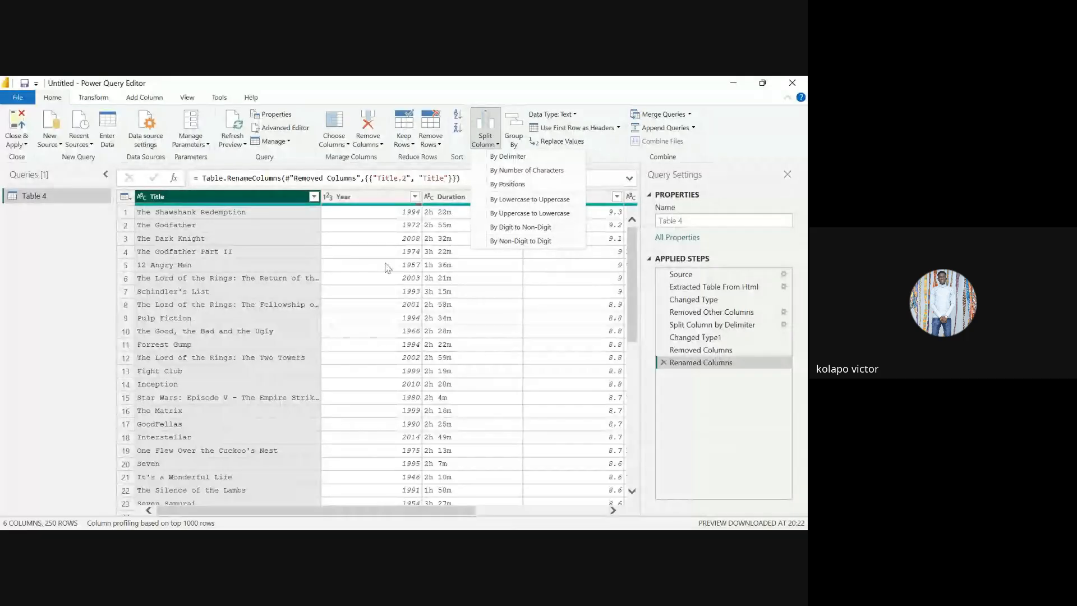
left_click(464, 228)
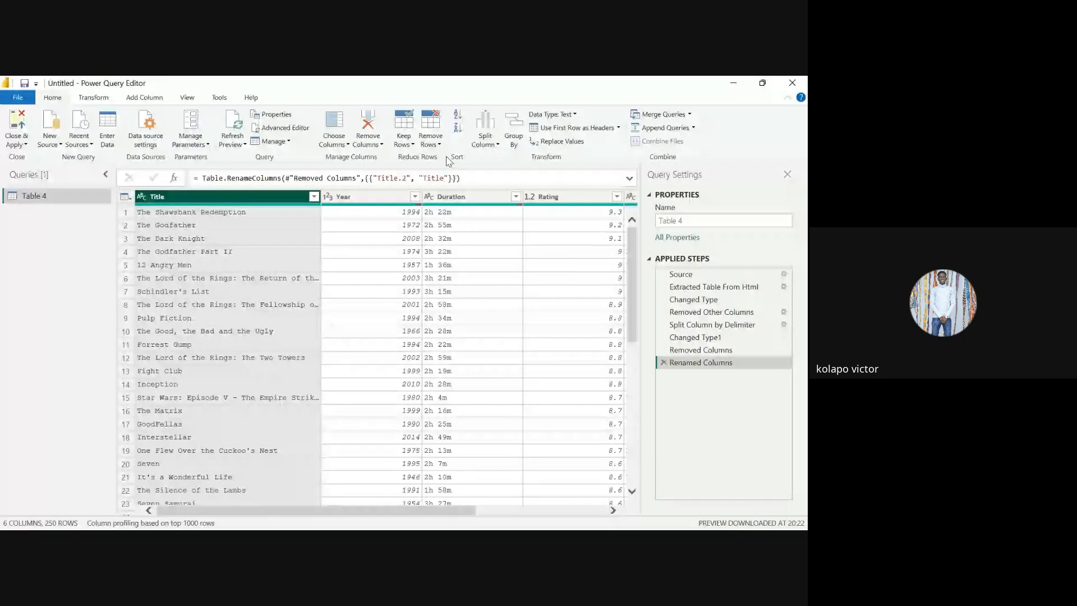
left_click(515, 140)
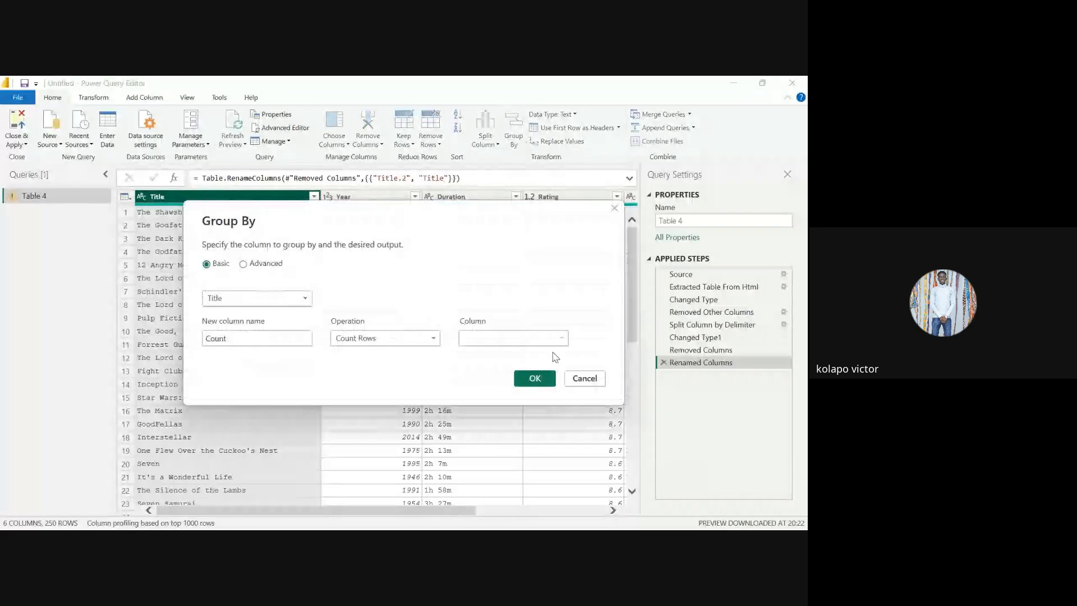
left_click(586, 380)
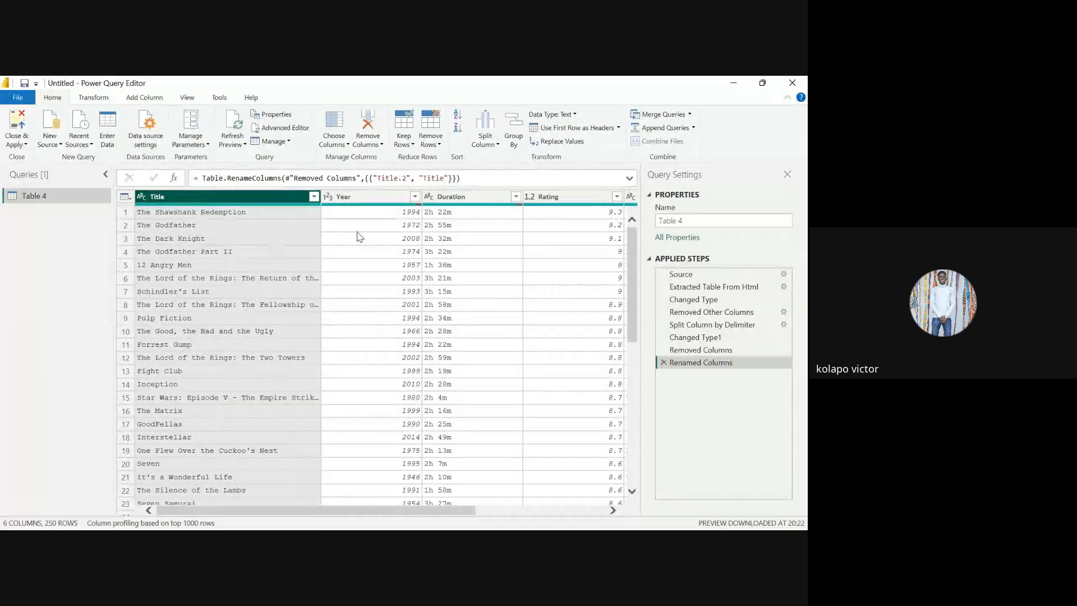
- Group the table by Year with the Count Rows operation, naming the new column "Count of year"
left_click(365, 202)
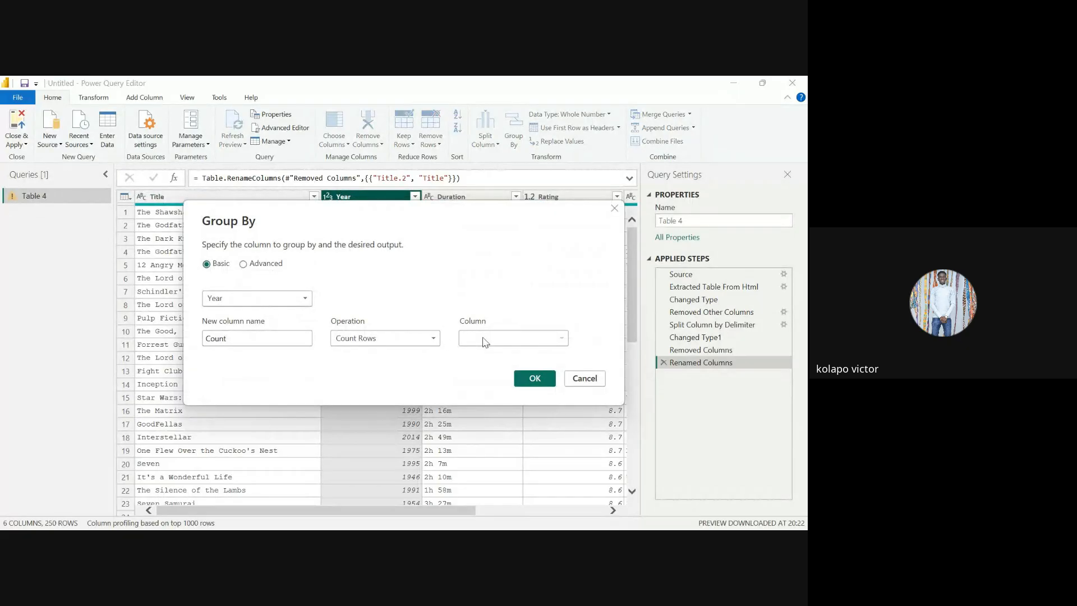
left_click(404, 338)
left_click(403, 340)
left_click(234, 340)
type("of year")
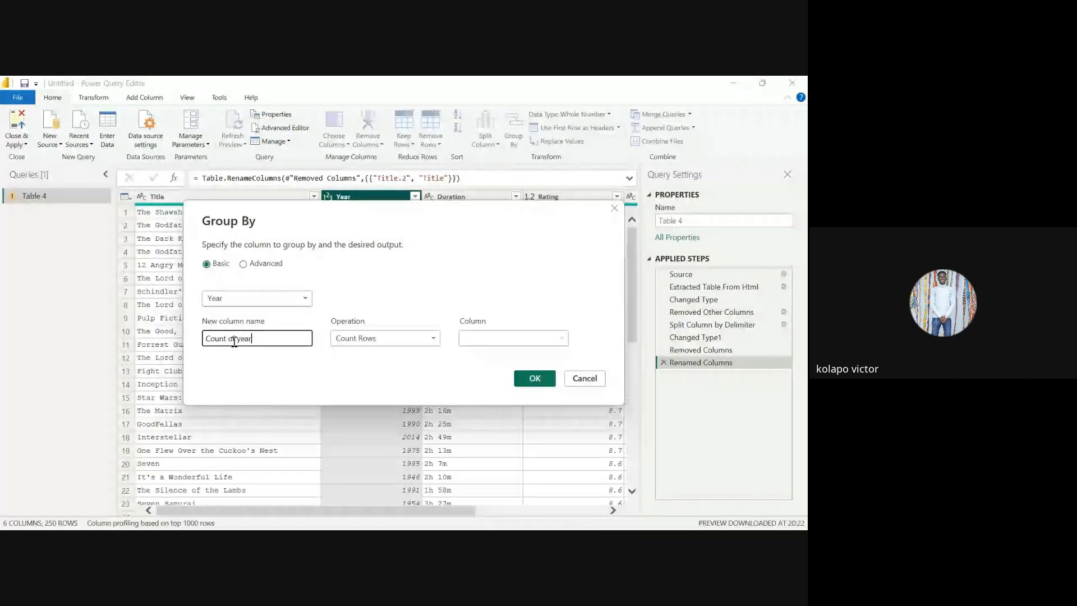
left_click(534, 378)
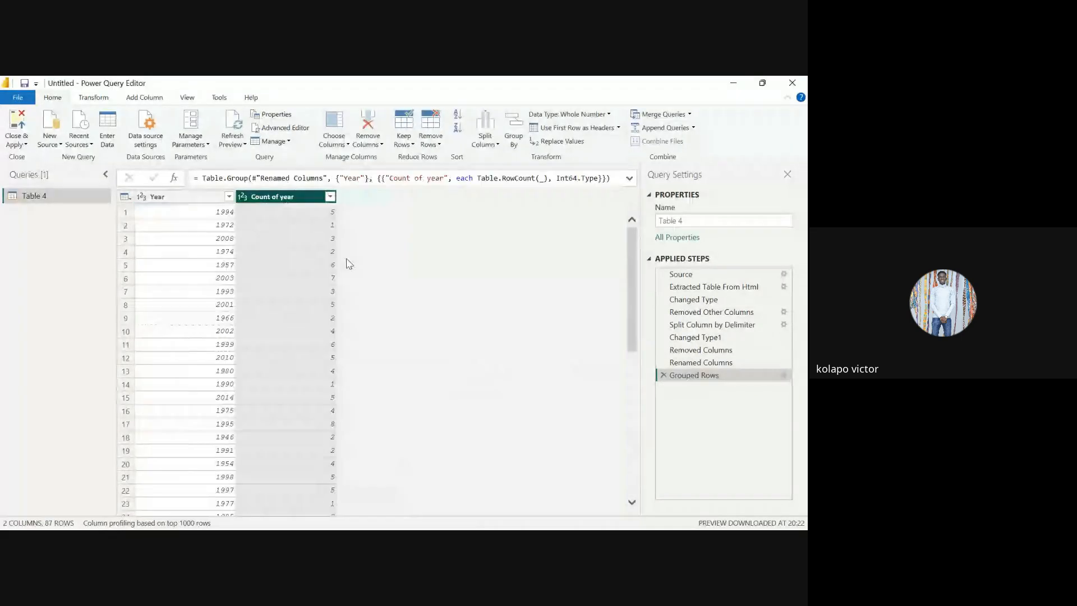
- Check the number of movies counted for the years 1994, 1972 and 2003 in the grouped table
left_click(223, 213)
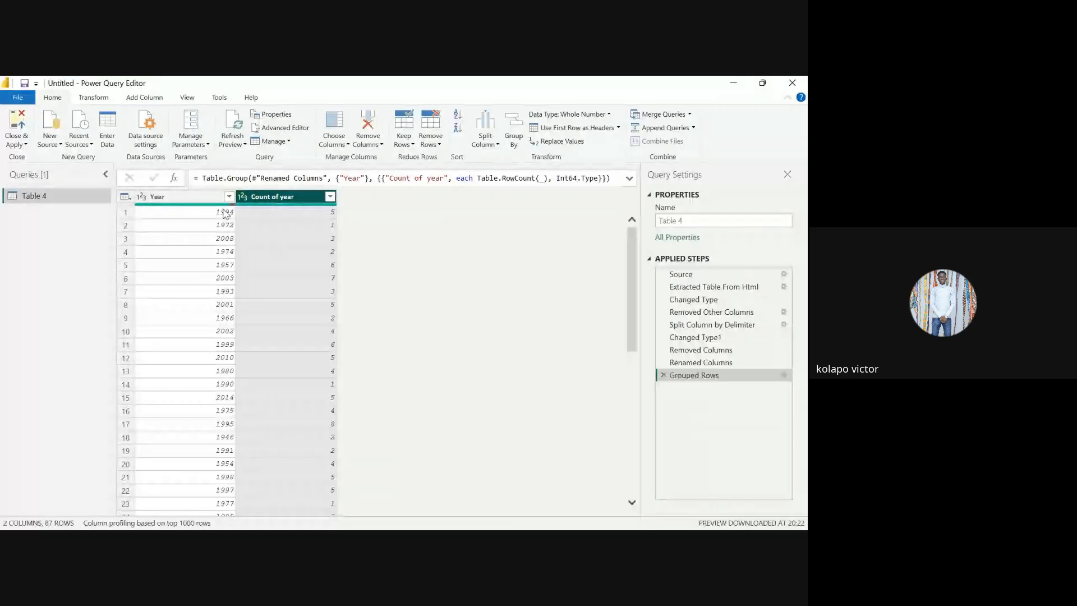
left_click(272, 213)
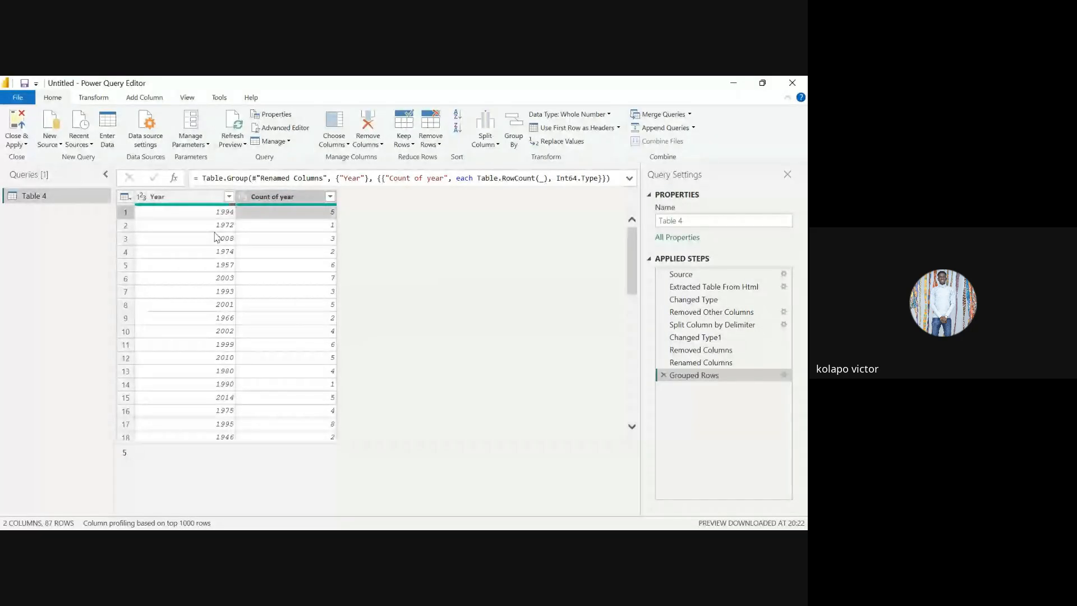
left_click(210, 226)
left_click(301, 232)
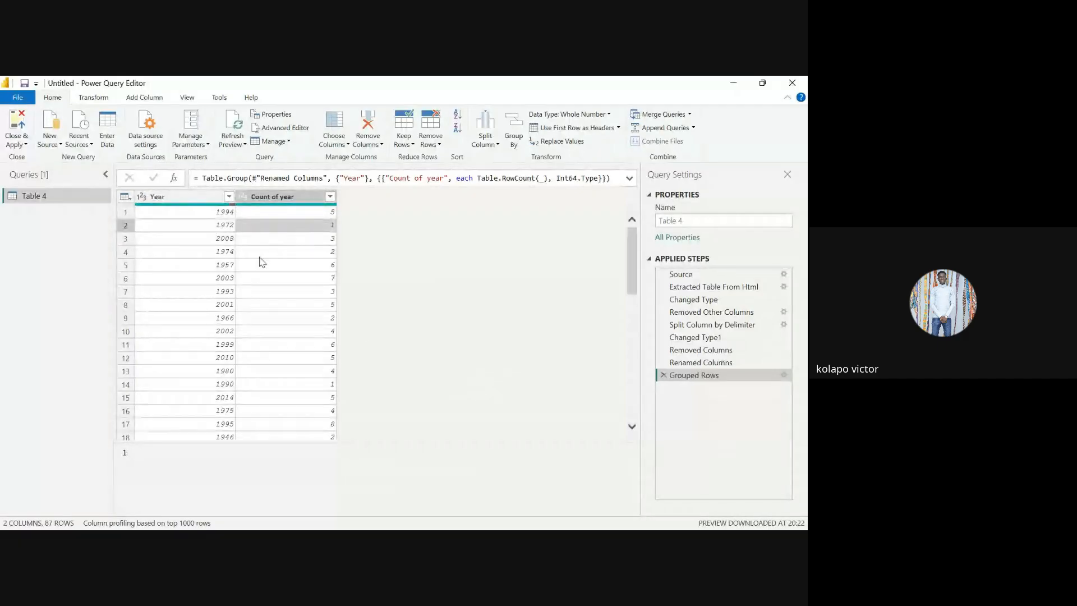
left_click(229, 279)
left_click(326, 279)
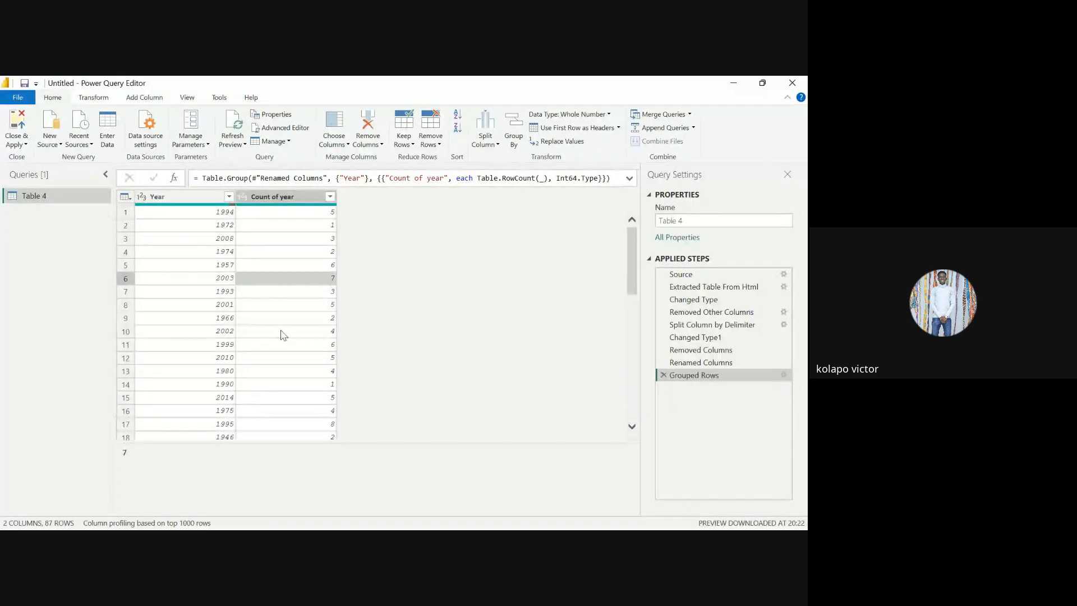
- Look through the whole grouped table to examine the order of the years and their movie counts
scroll(252, 399, "down", 13)
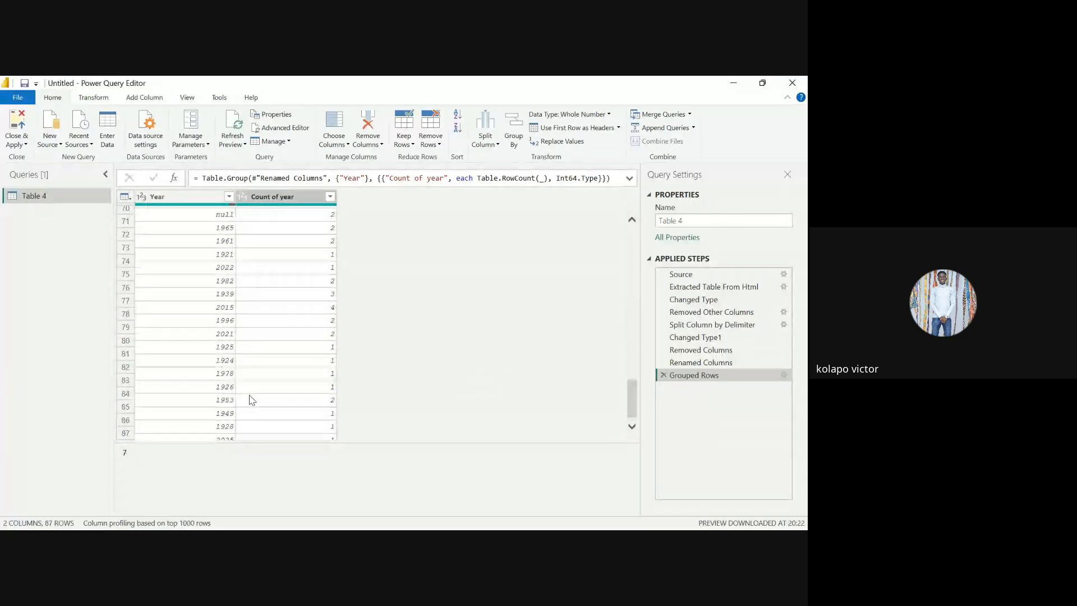
scroll(251, 400, "down", 10)
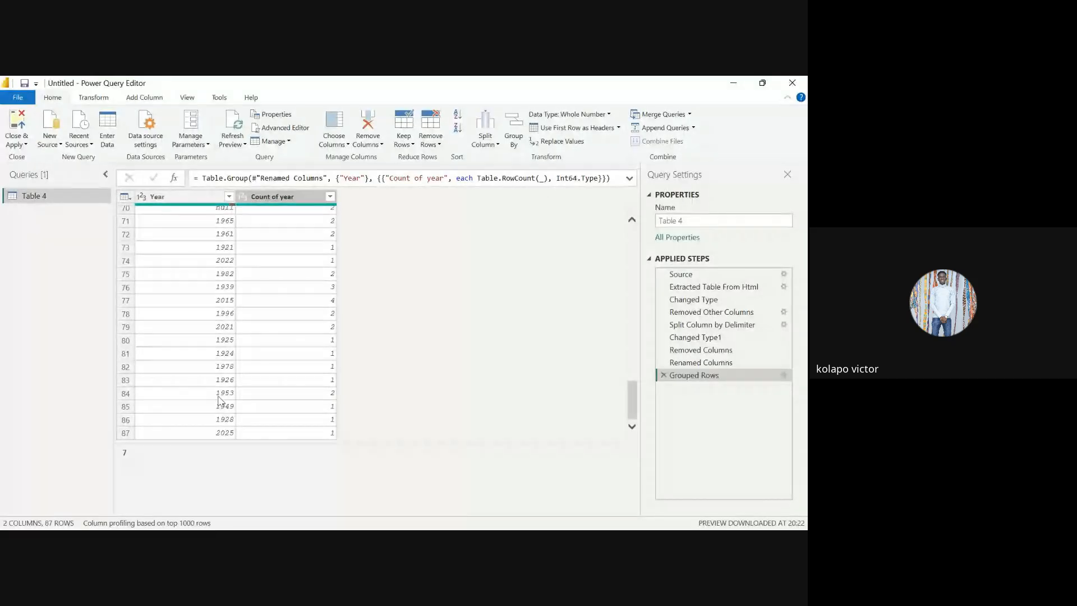
scroll(220, 399, "up", 6)
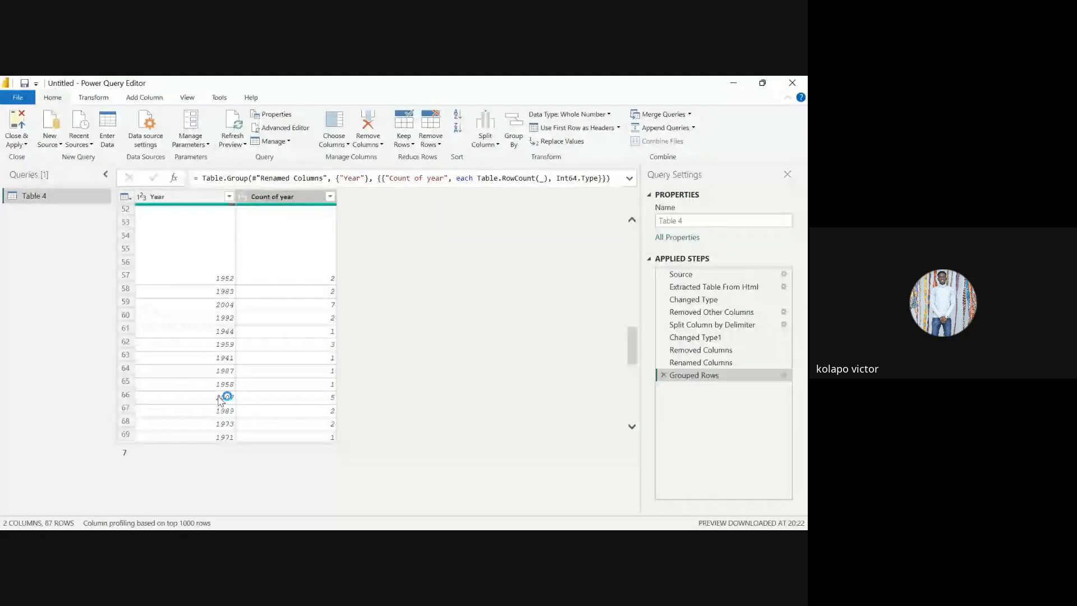
scroll(219, 399, "up", 17)
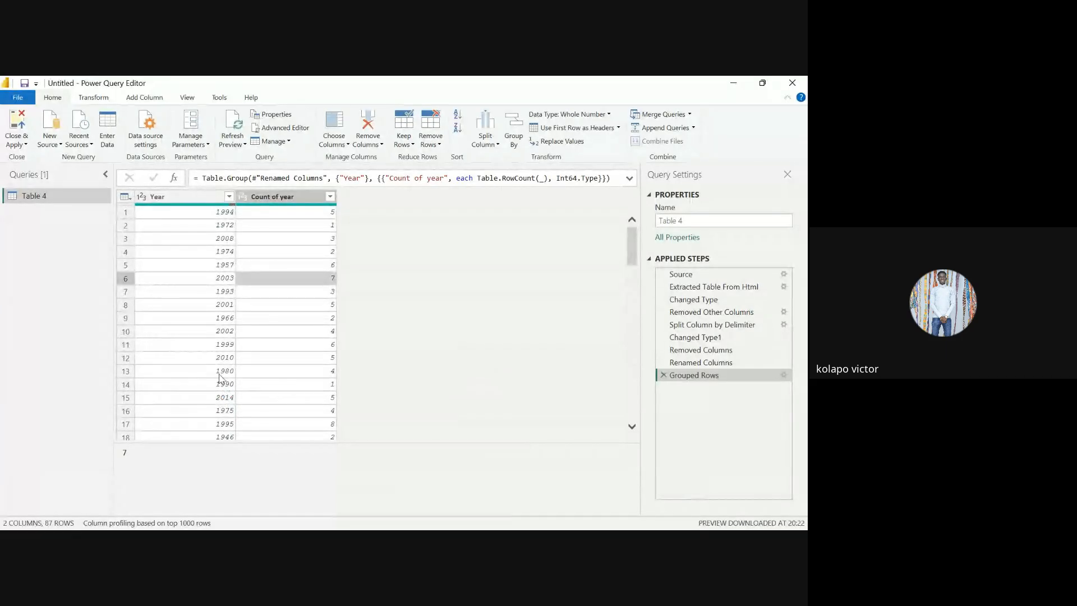
scroll(217, 321, "down", 20)
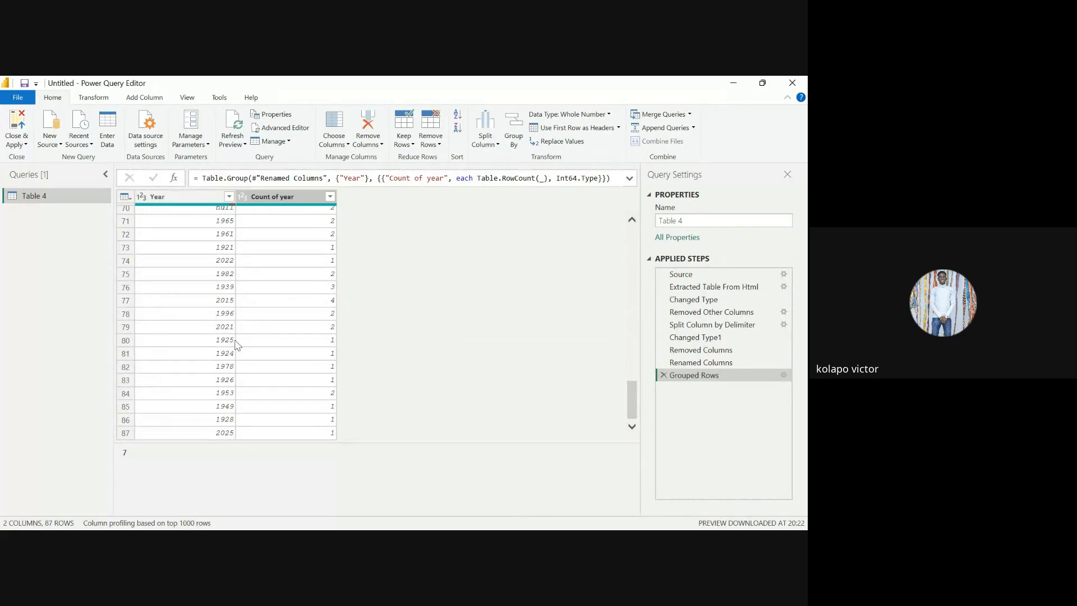
scroll(256, 323, "up", 19)
scroll(255, 324, "up", 3)
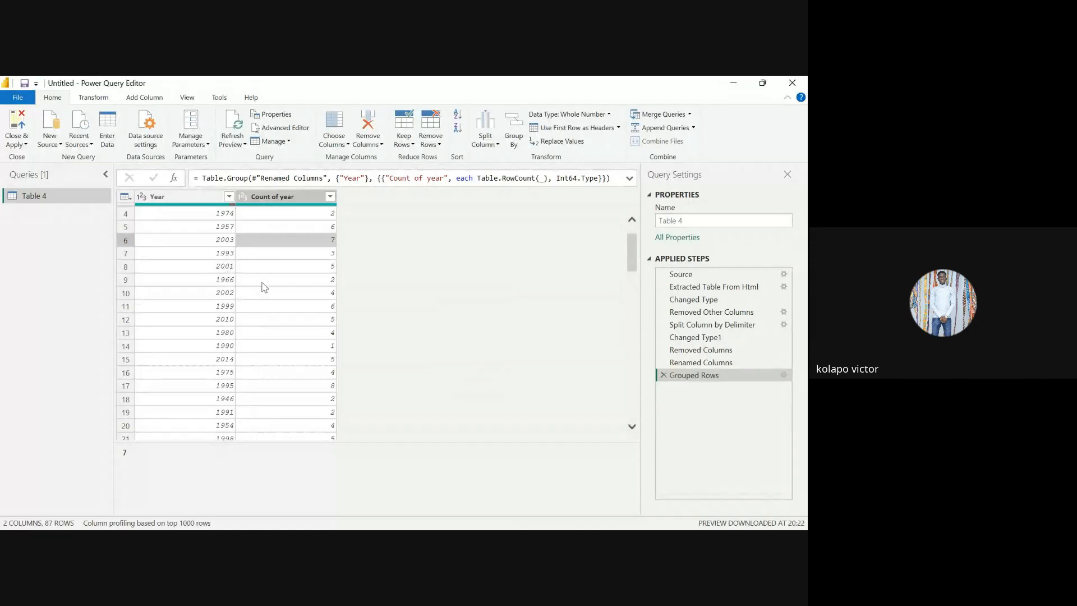
scroll(259, 336, "down", 1)
scroll(257, 363, "down", 20)
scroll(255, 360, "up", 20)
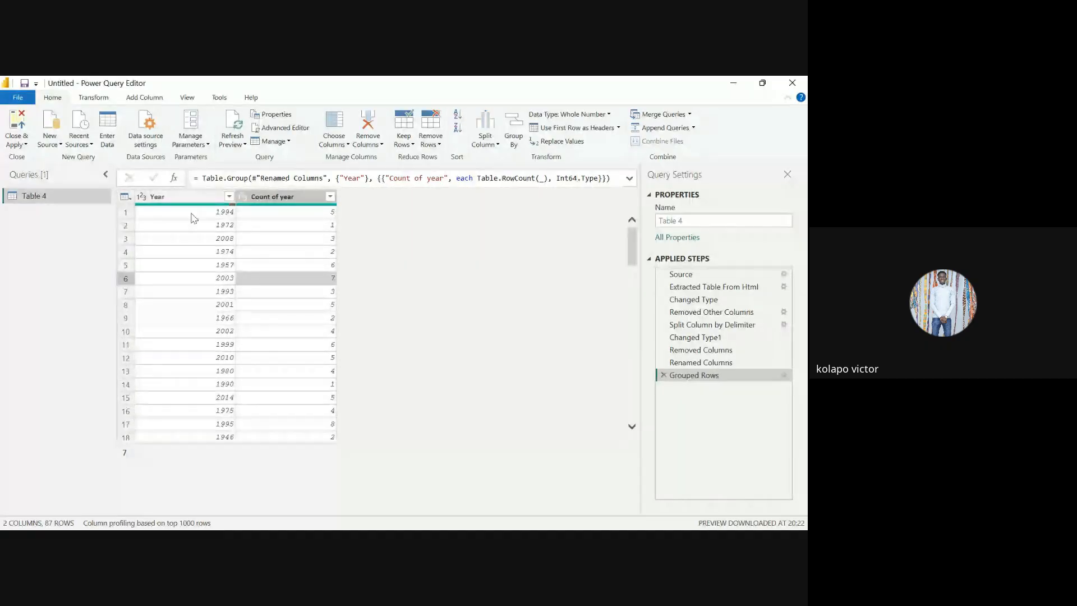
- Sort the grouped table by Year in ascending order and look through the sorted rows
left_click(185, 196)
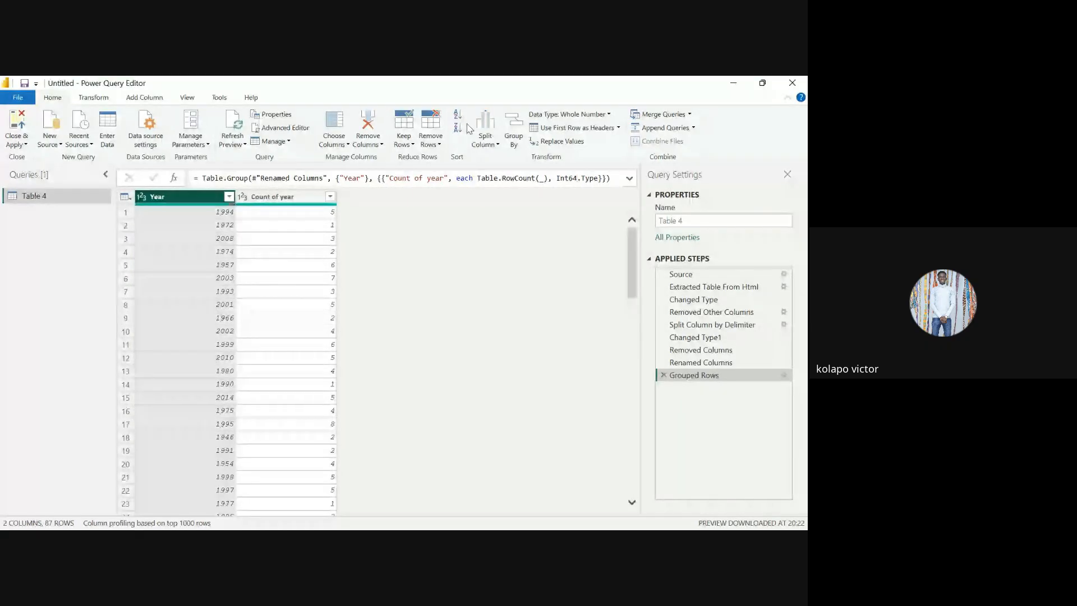
left_click(458, 115)
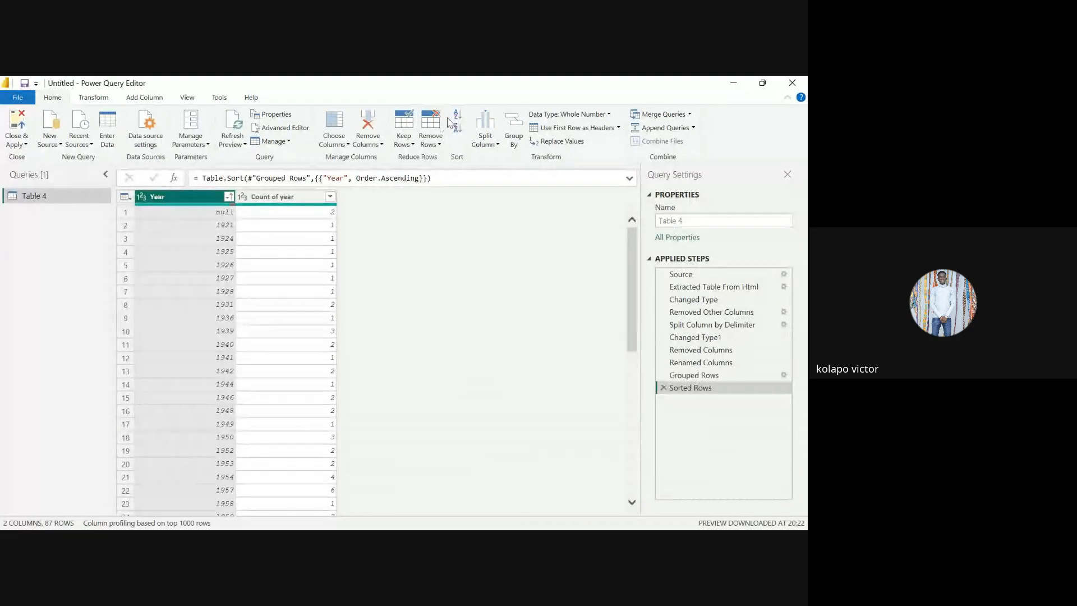
scroll(202, 300, "down", 20)
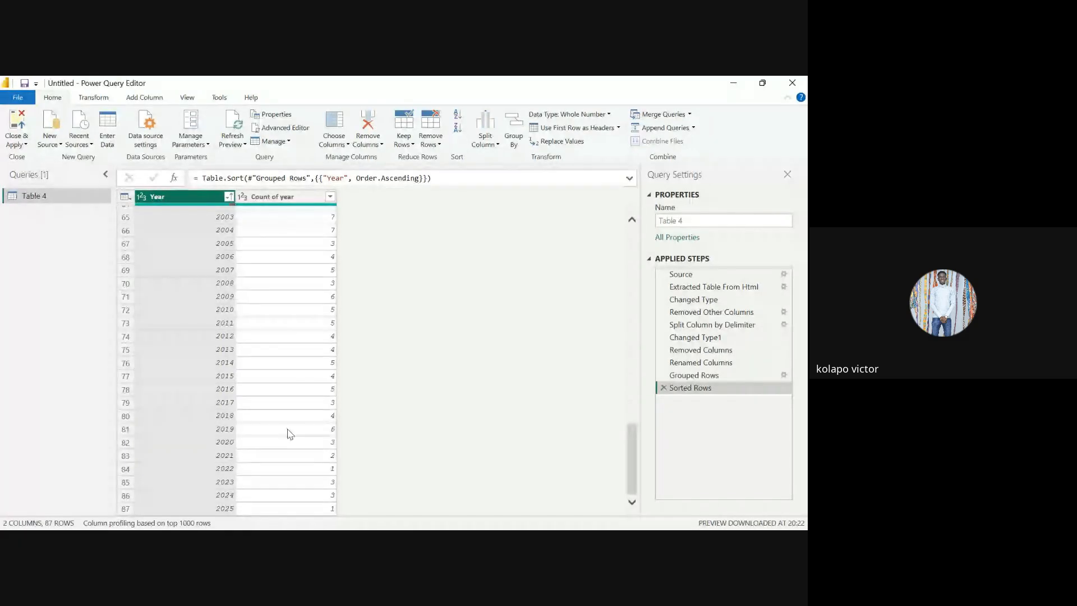
scroll(281, 378, "up", 8)
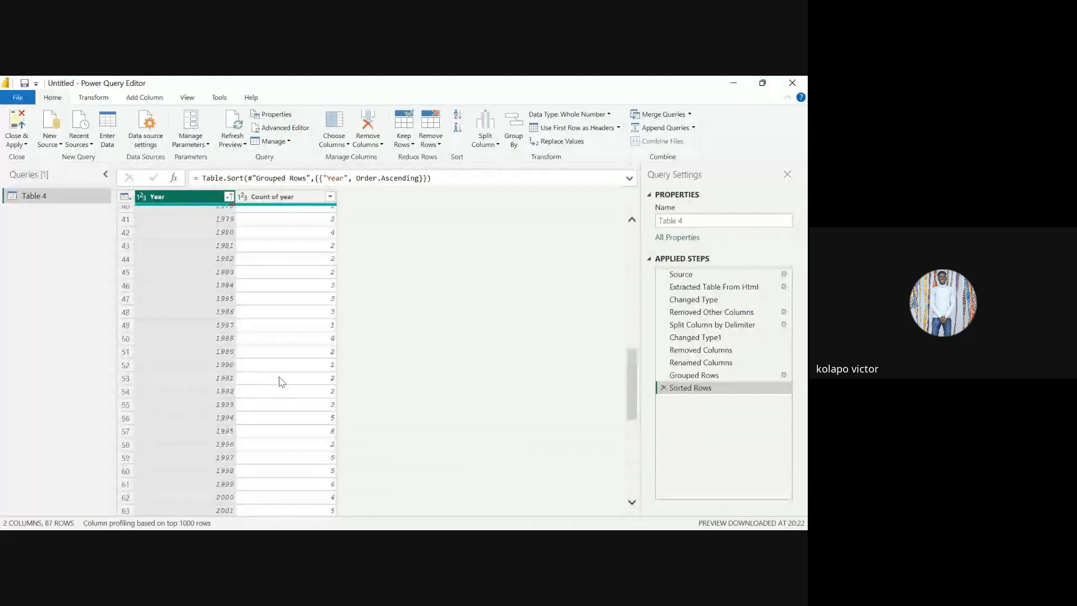
scroll(282, 382, "down", 1)
scroll(281, 381, "up", 5)
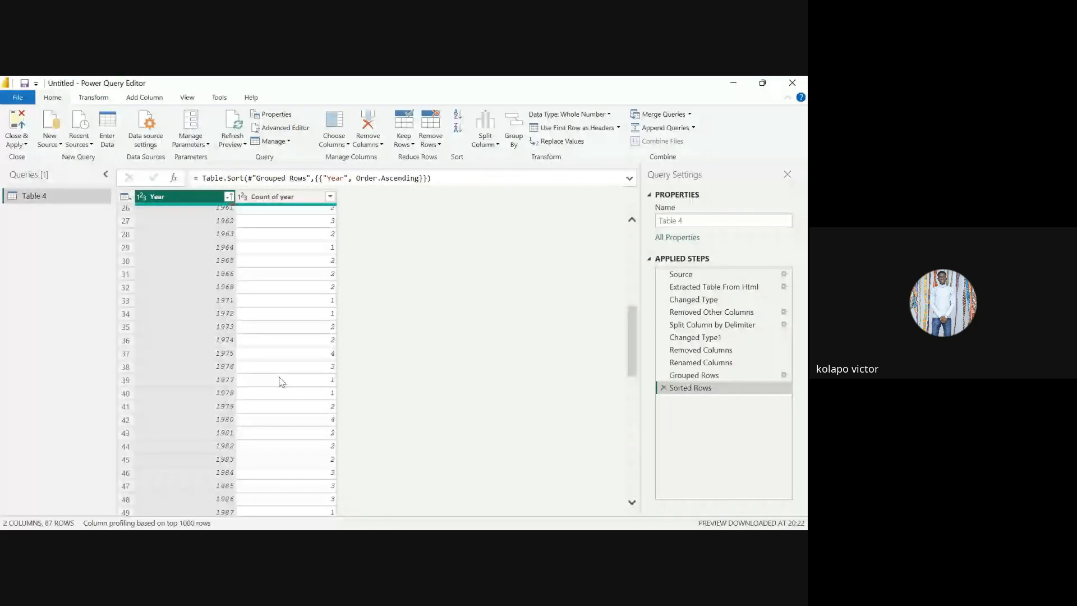
scroll(288, 336, "up", 6)
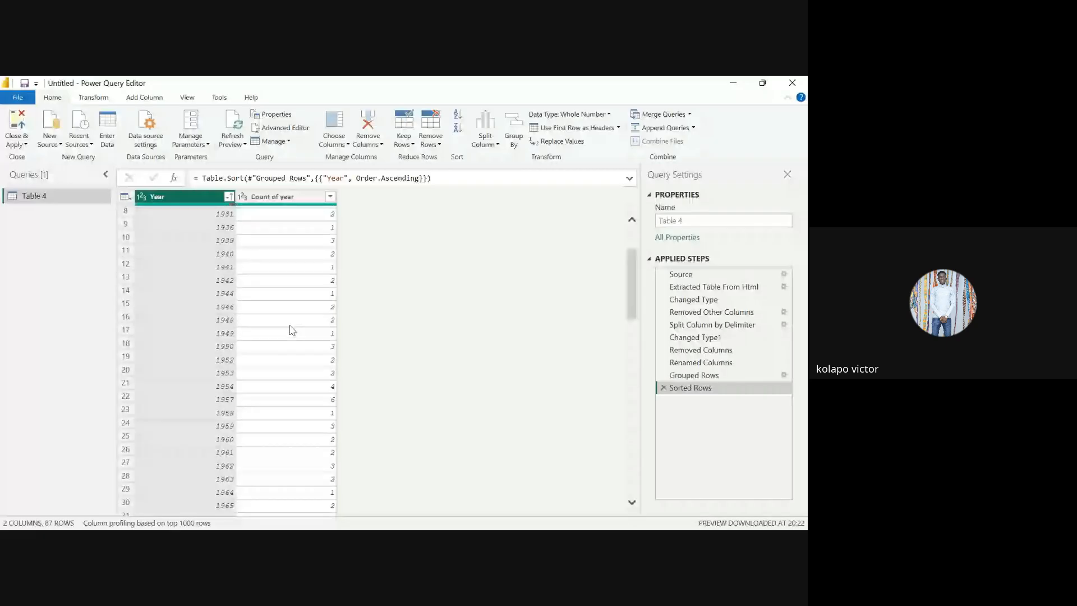
scroll(292, 331, "up", 3)
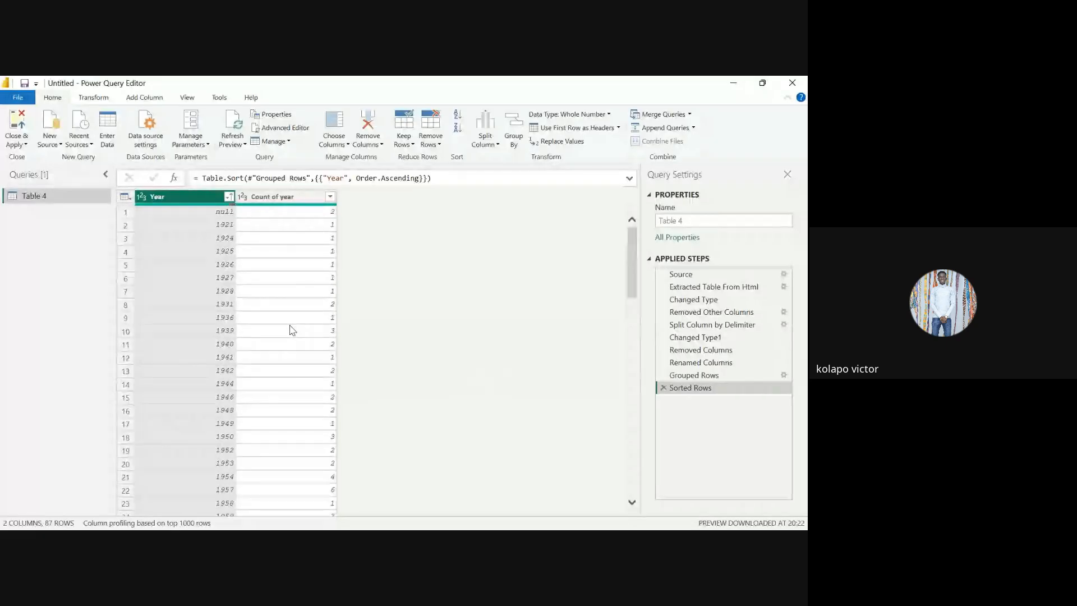
- Review the counts per year in the grouped table, from the earliest to the latest year
scroll(292, 331, "down", 3)
scroll(292, 329, "down", 6)
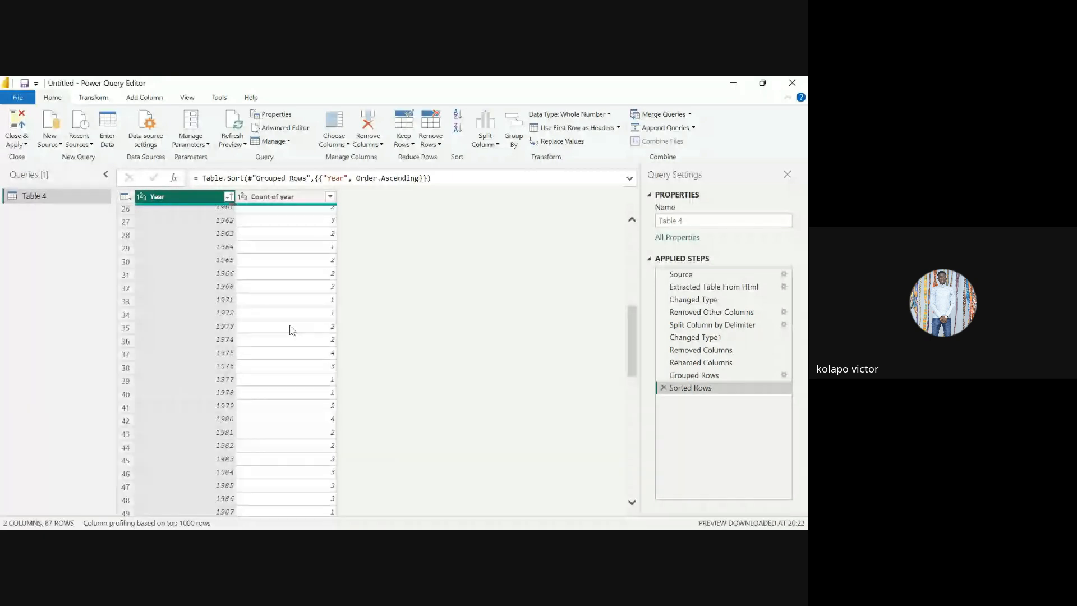
scroll(288, 374, "down", 2)
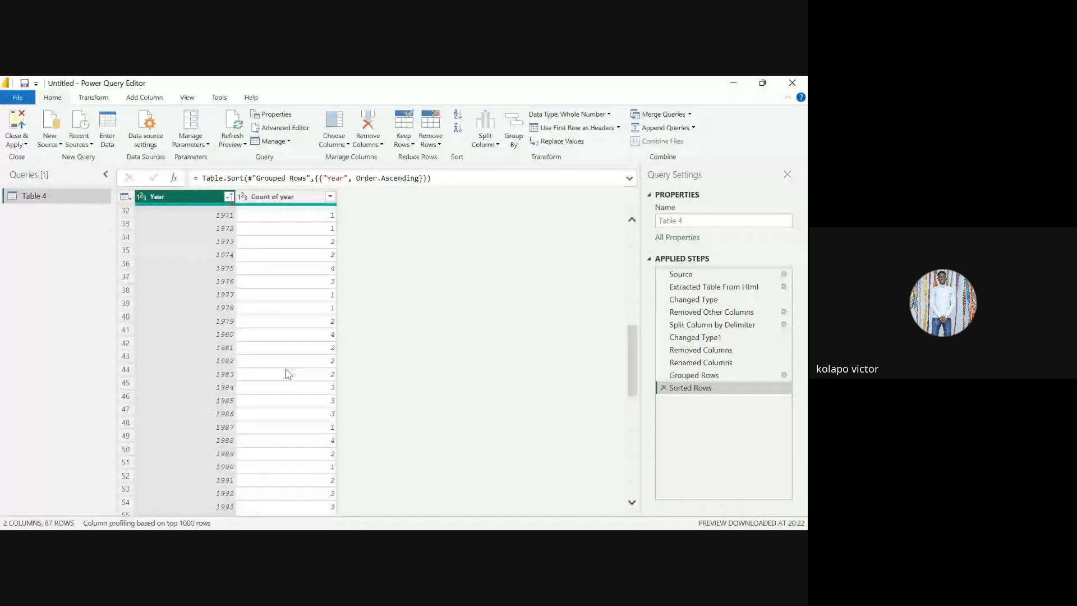
scroll(287, 374, "down", 3)
scroll(288, 374, "down", 3)
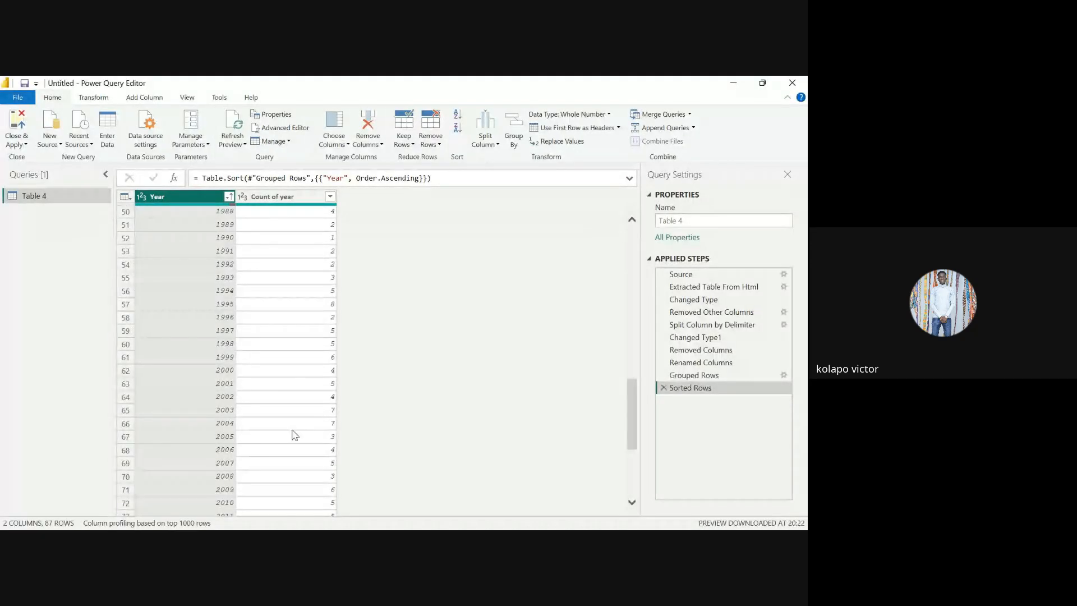
scroll(295, 436, "down", 5)
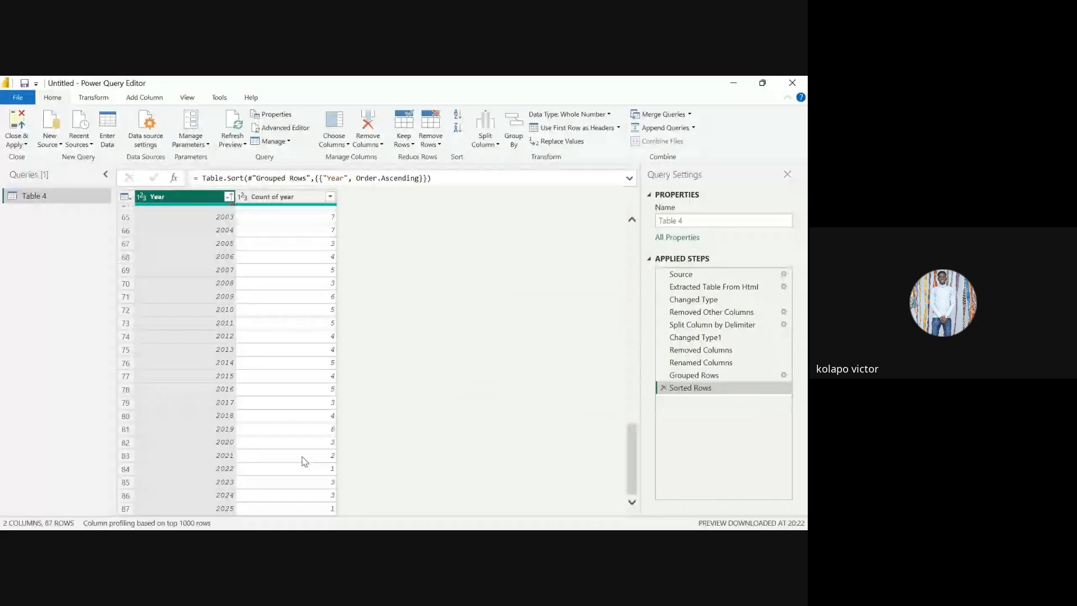
scroll(277, 372, "up", 20)
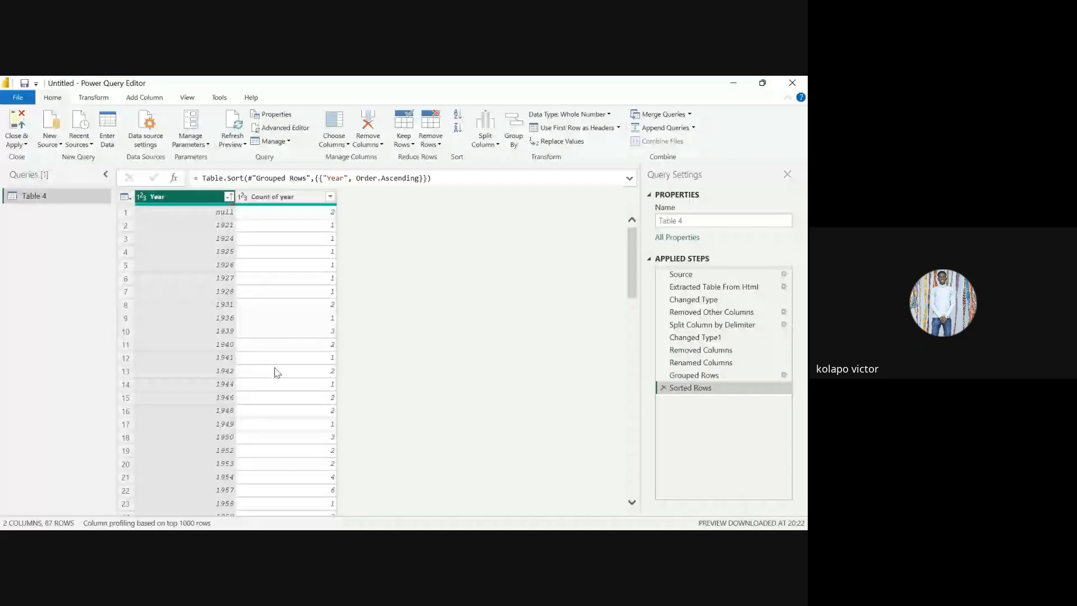
- Delete the Sorted Rows and Grouped Rows steps from the Table 4 query to restore the full film list
left_click(663, 387)
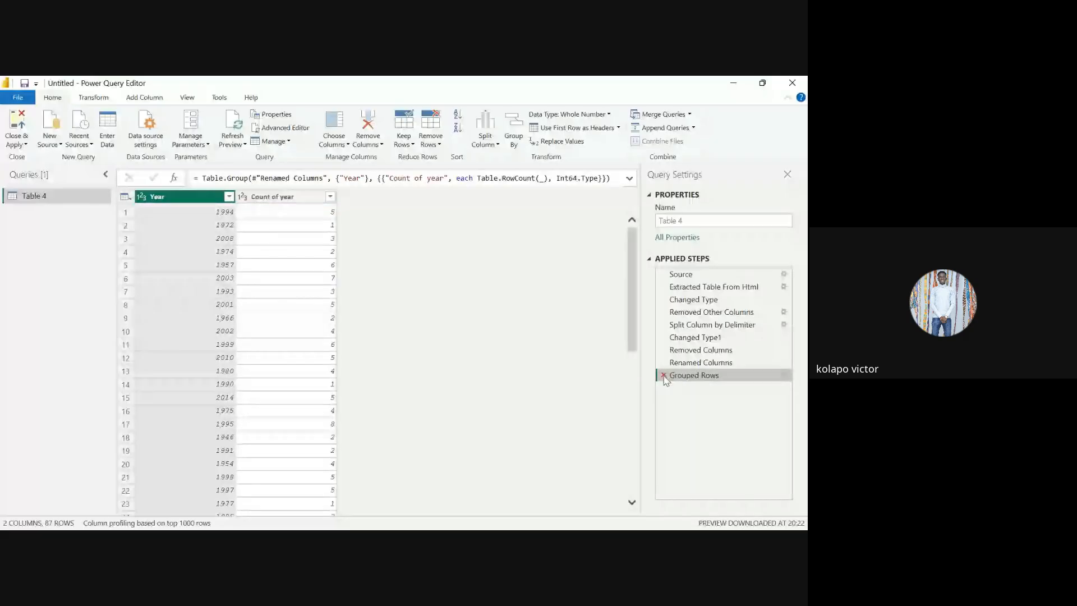
left_click(664, 375)
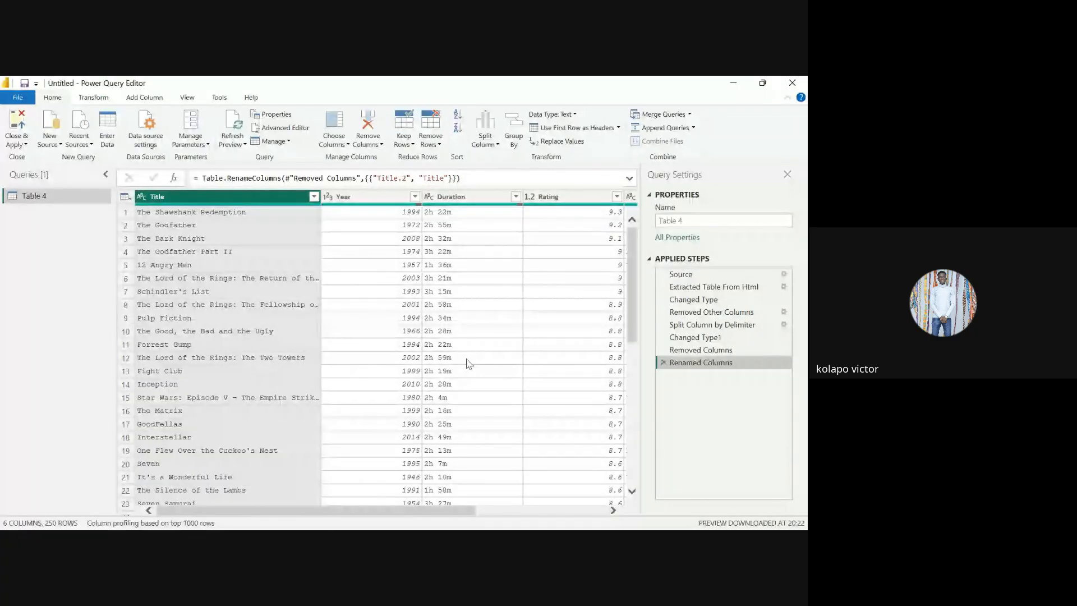
- Check the remaining columns and the data type assigned to the Rating column
scroll(469, 364, "right", 3)
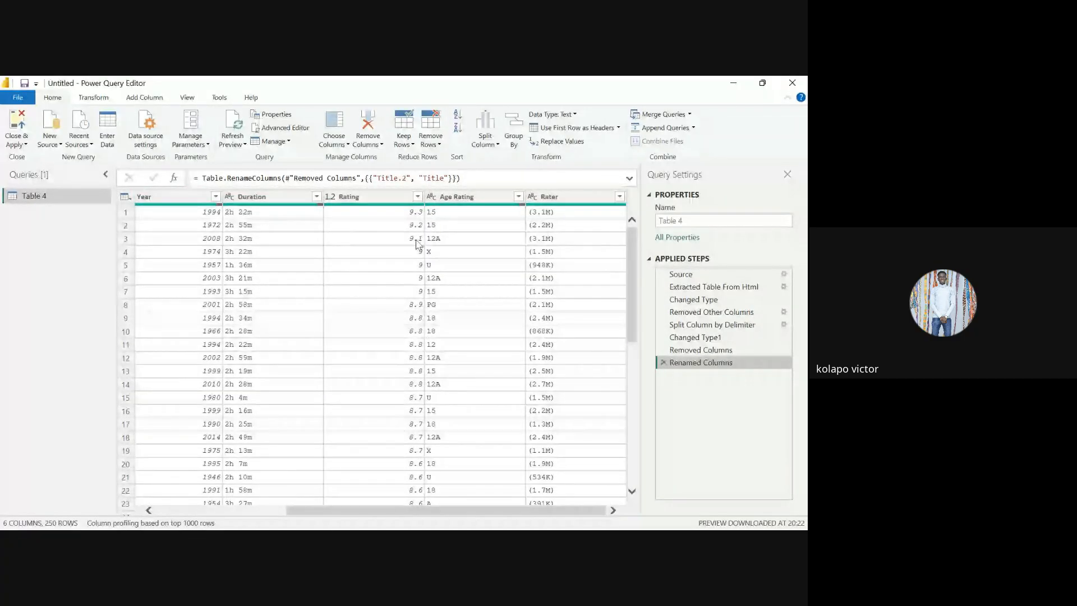
left_click(416, 244)
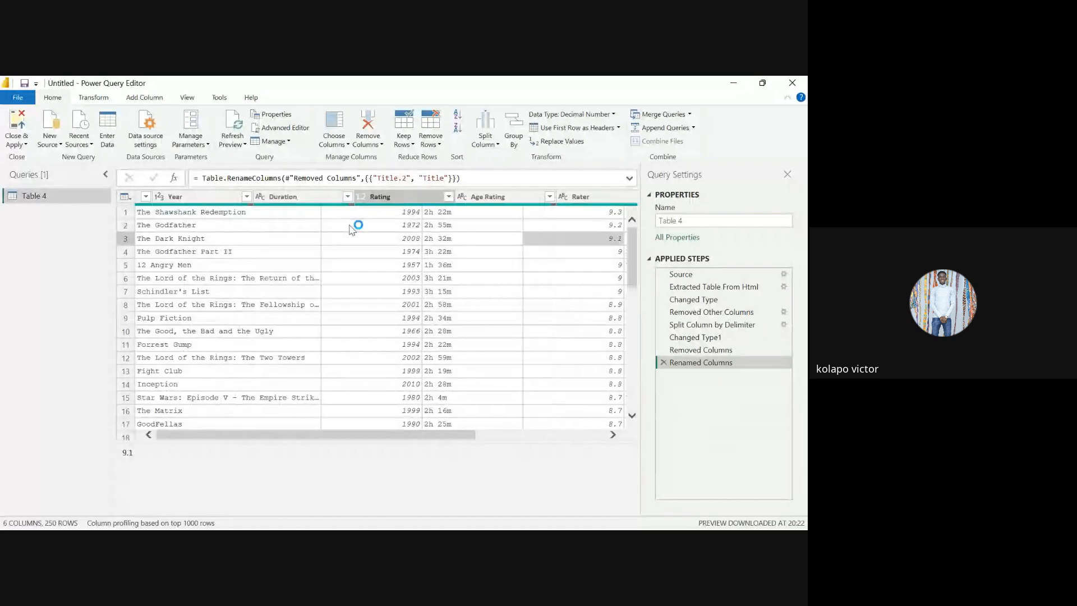
left_click(578, 115)
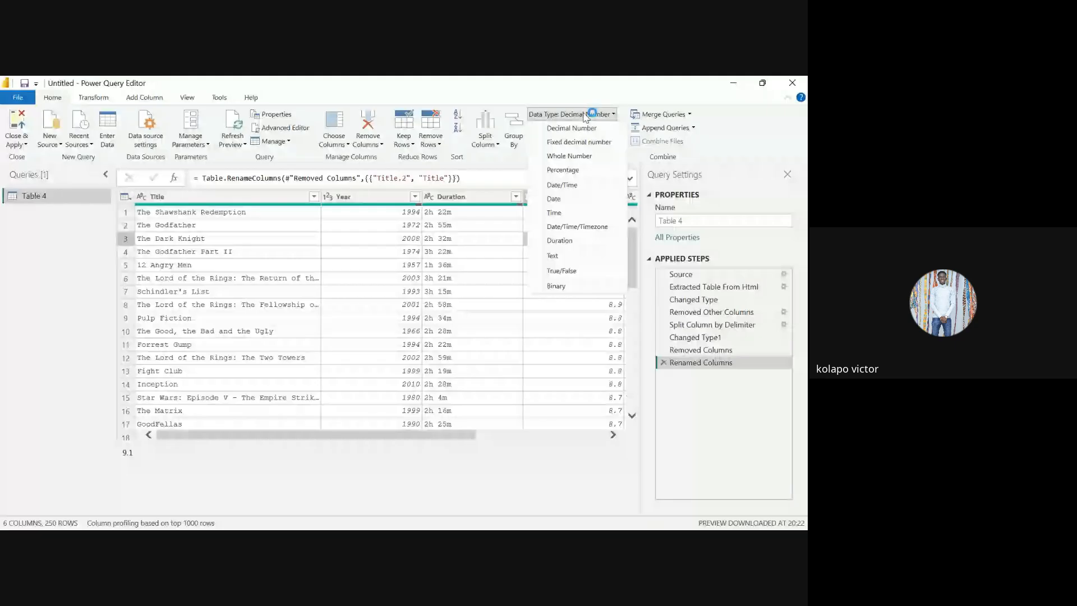
left_click(585, 115)
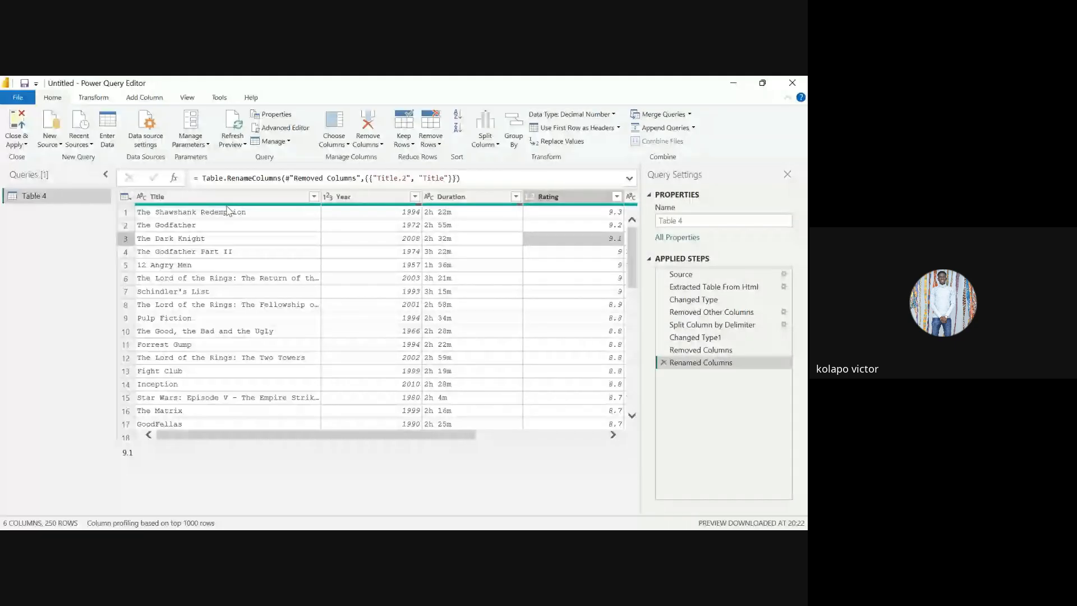
- Try setting the Year column's data type to Date, and remove that type change from the applied steps
left_click(235, 197)
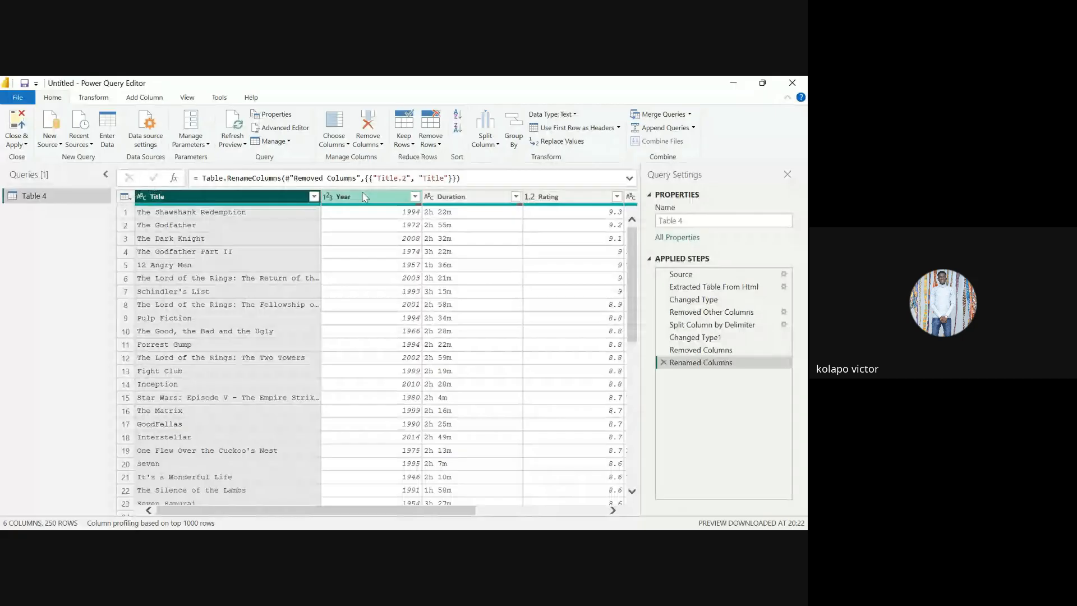
left_click(364, 197)
left_click(567, 115)
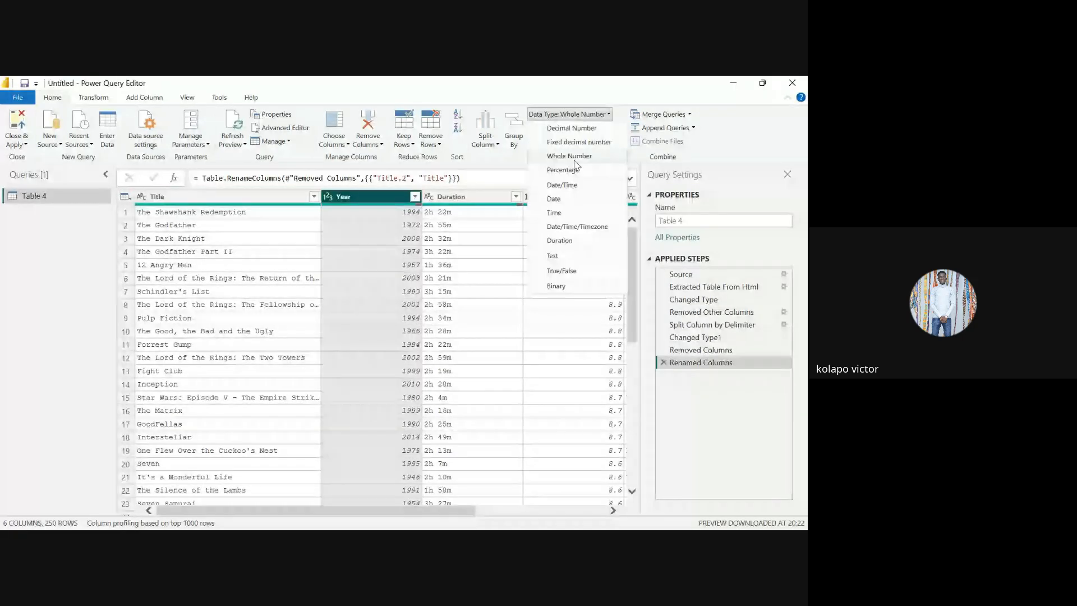
left_click(561, 199)
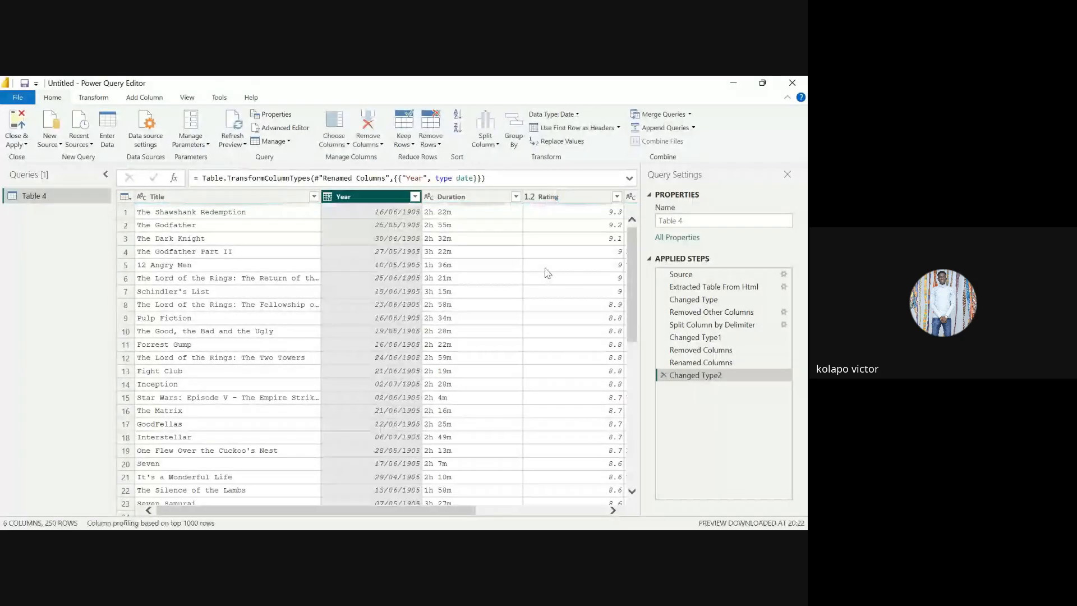
left_click(663, 374)
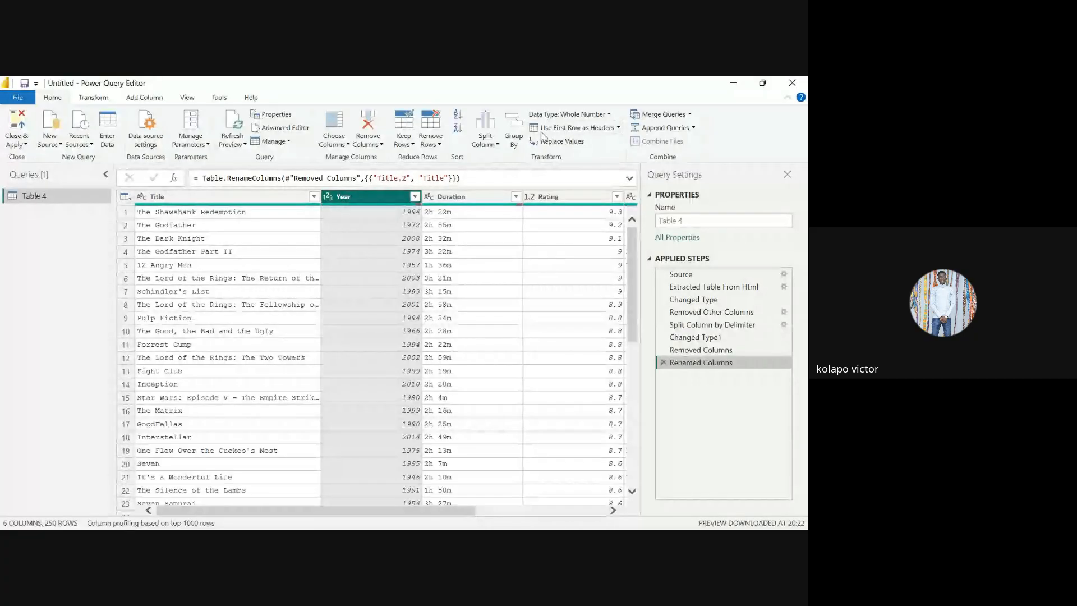
- Set the data type of the Year and Title columns to Text
left_click(328, 196)
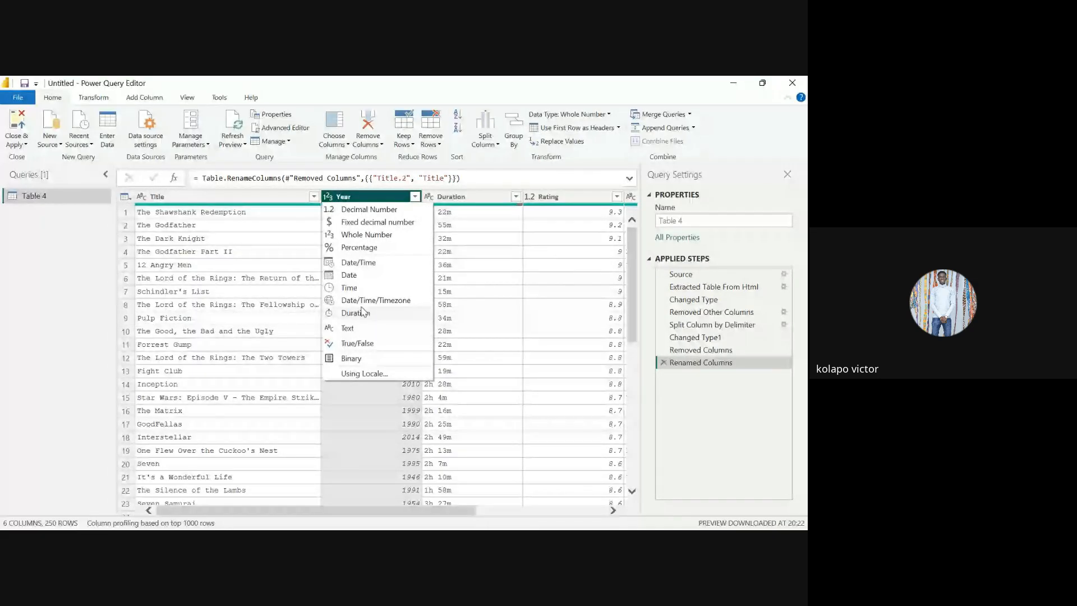
left_click(361, 328)
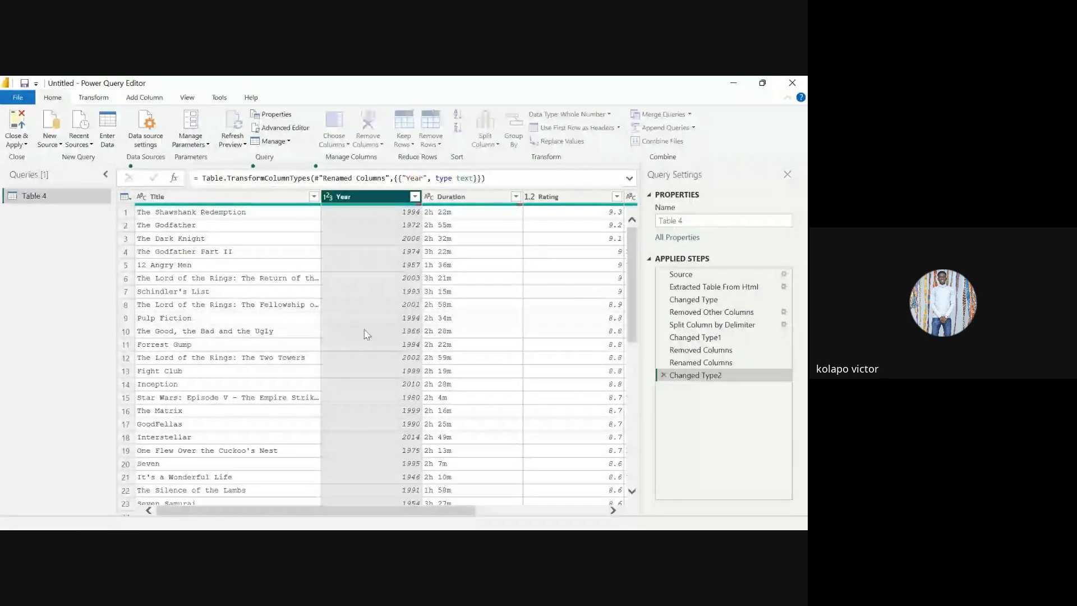
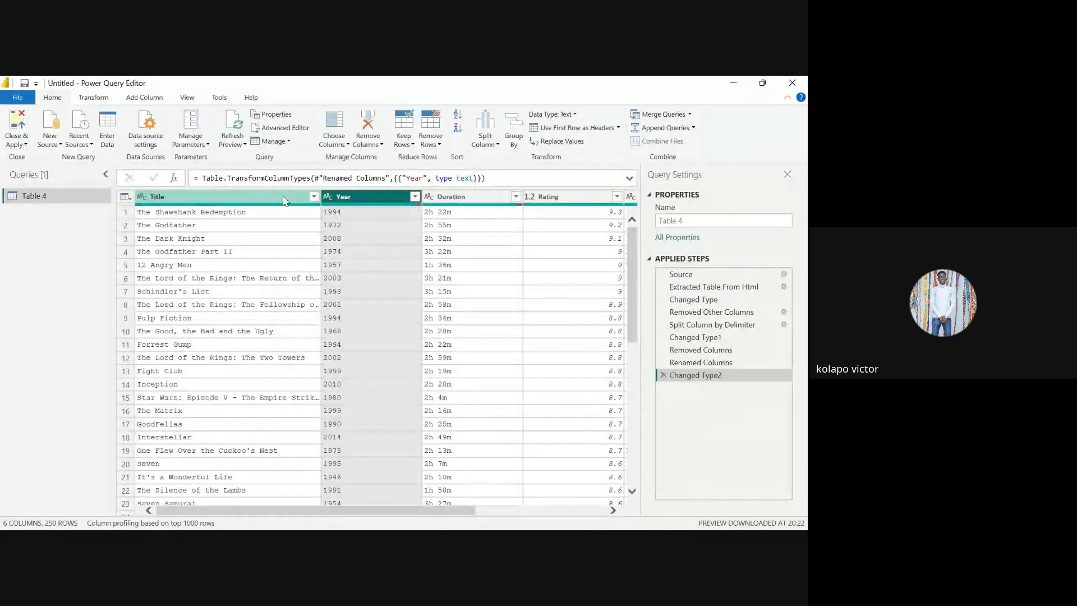
left_click(144, 195)
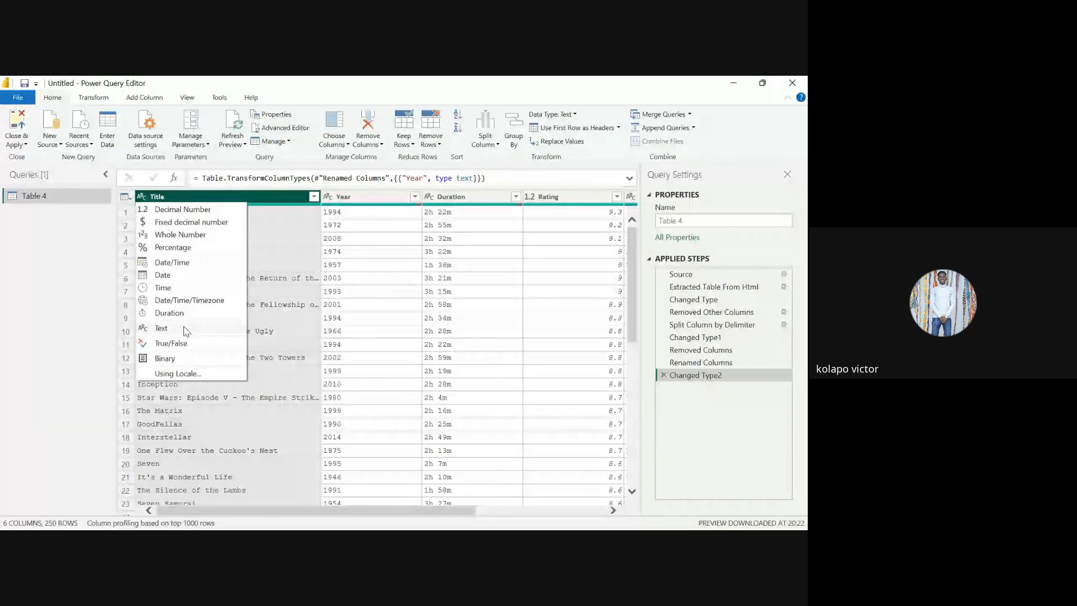
left_click(185, 330)
left_click(328, 197)
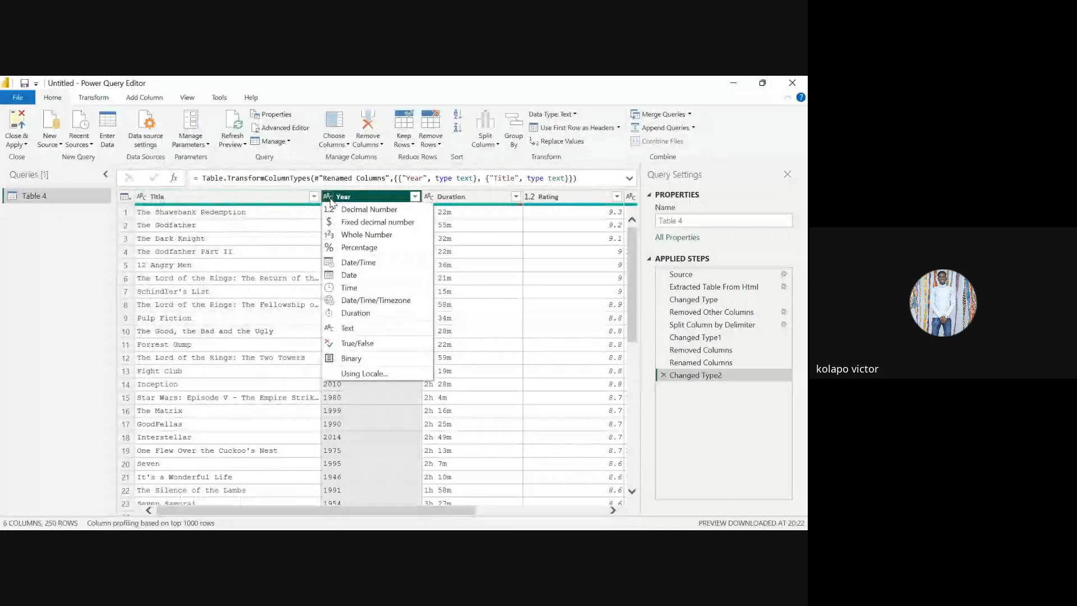
key("Escape")
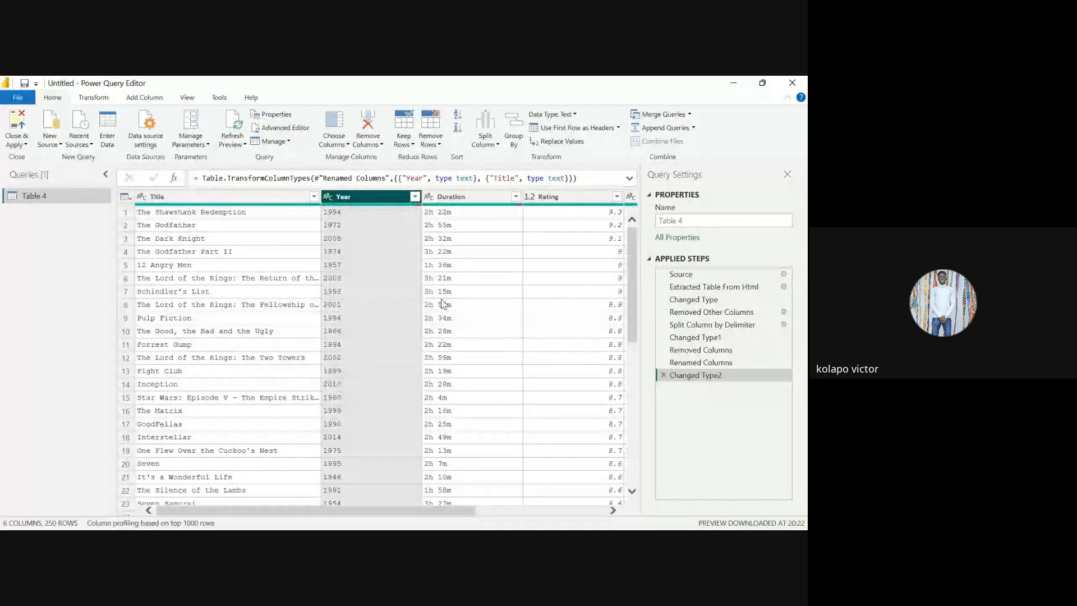
- Try setting the Duration column's data type to Time, and delete the whole Changed Type2 step
left_click(479, 252)
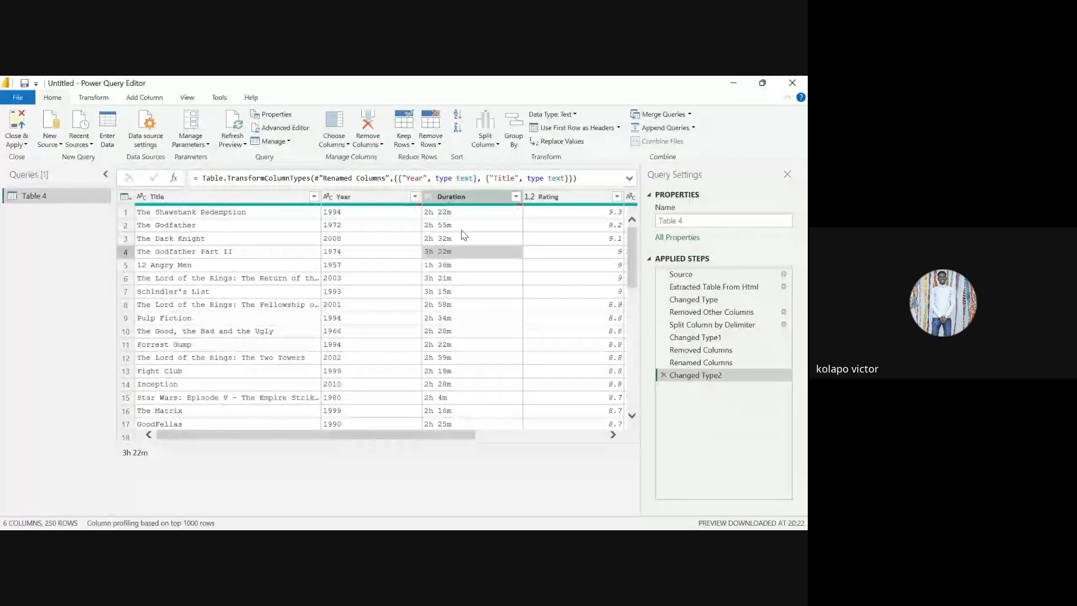
left_click(460, 196)
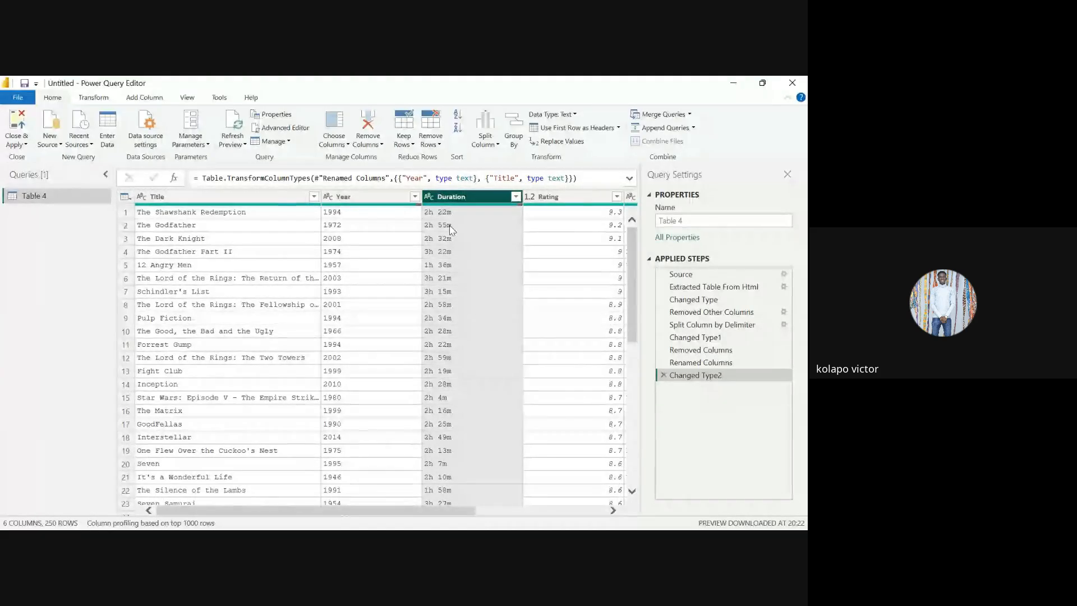
left_click(430, 197)
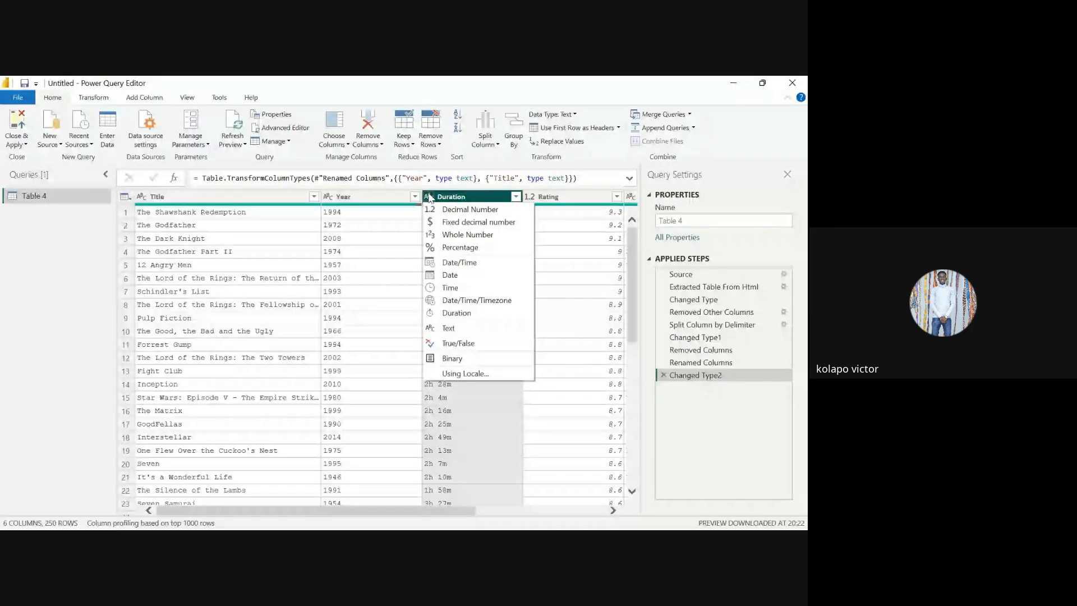
left_click(452, 287)
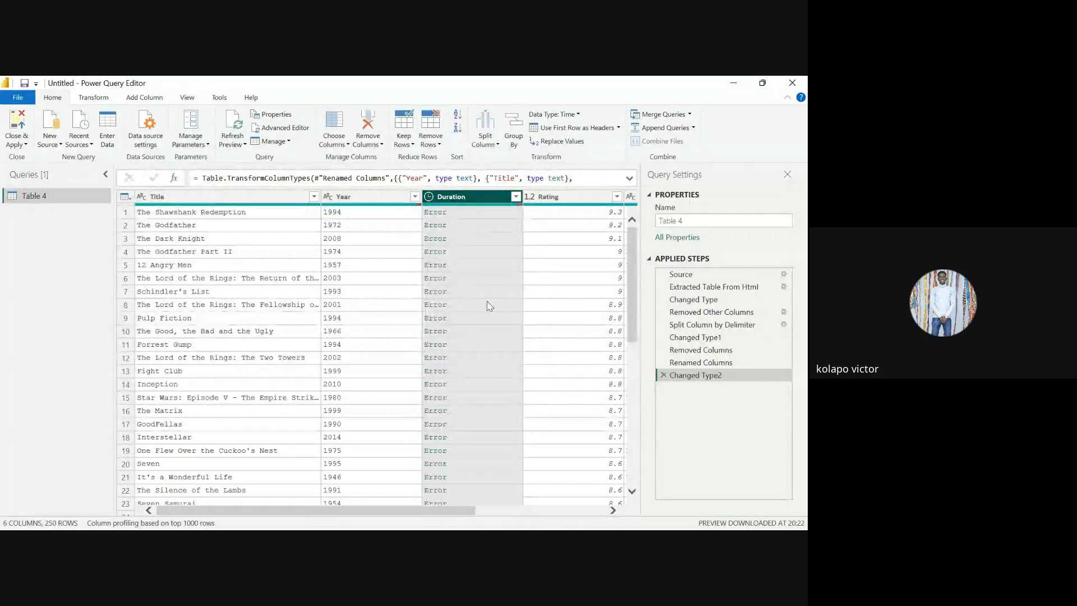
left_click(664, 374)
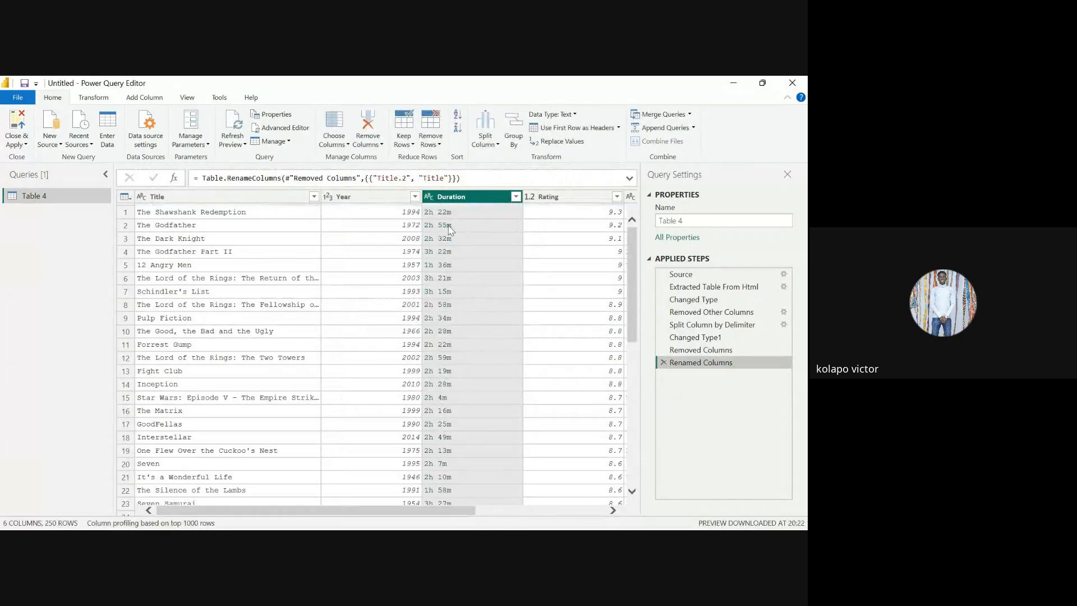
- Replace "h" with ":" throughout the Duration column
left_click(440, 225)
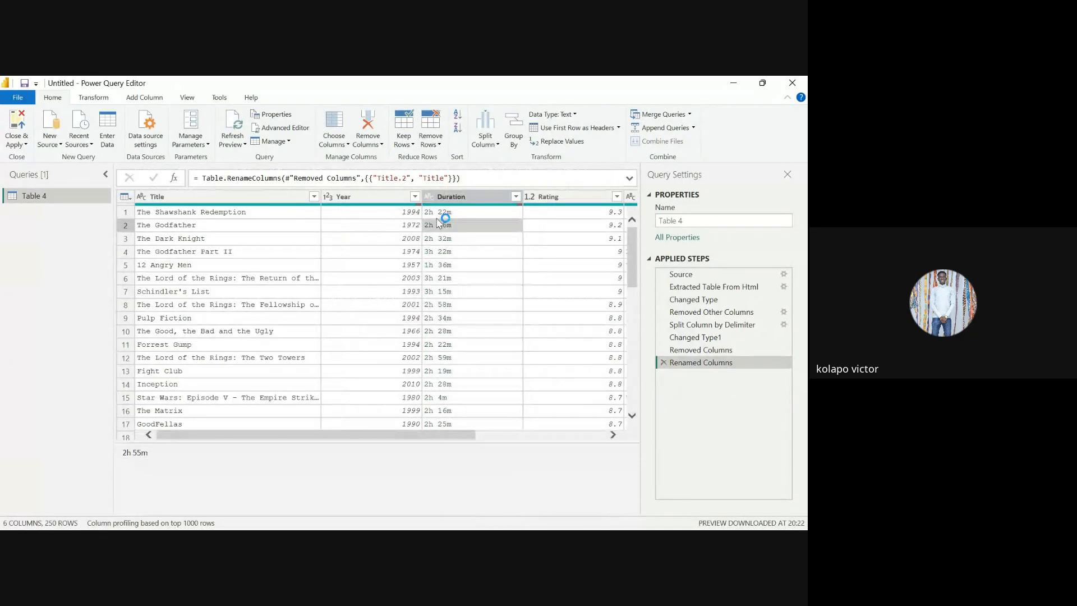
left_click(433, 216)
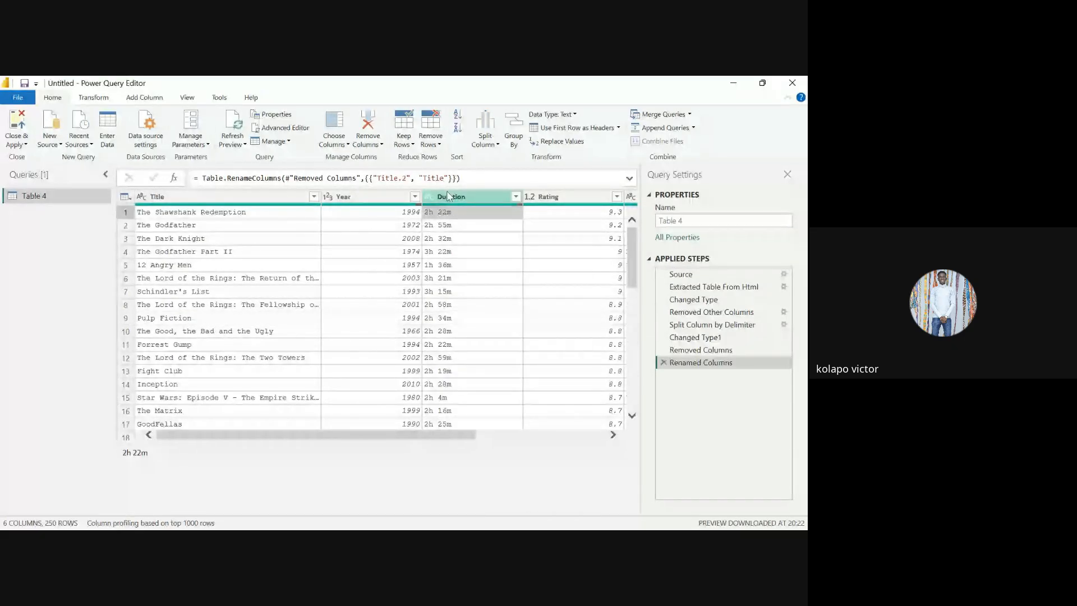
right_click(447, 195)
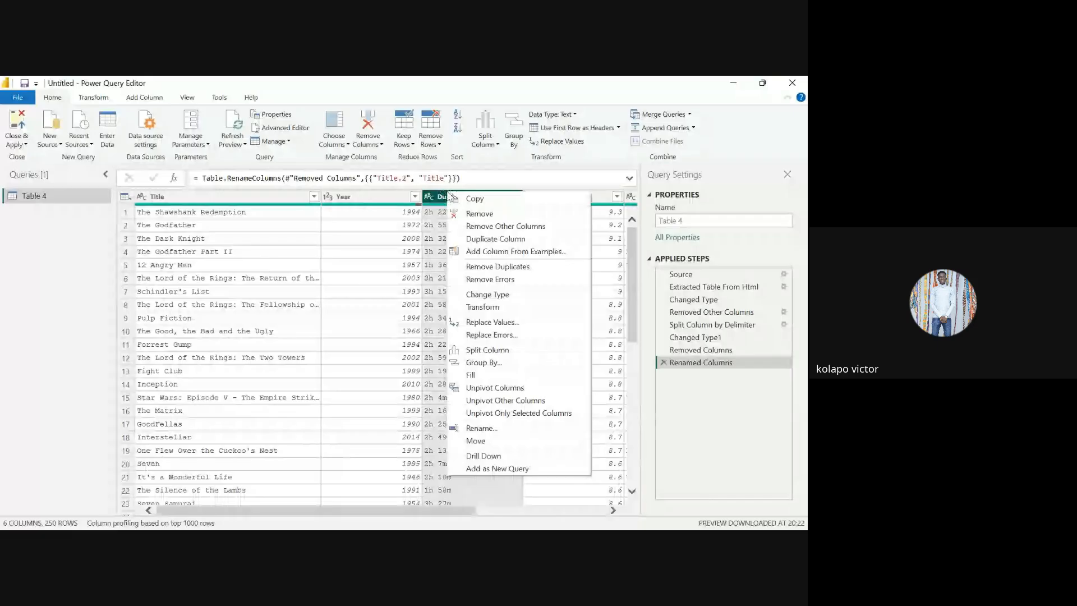
left_click(506, 325)
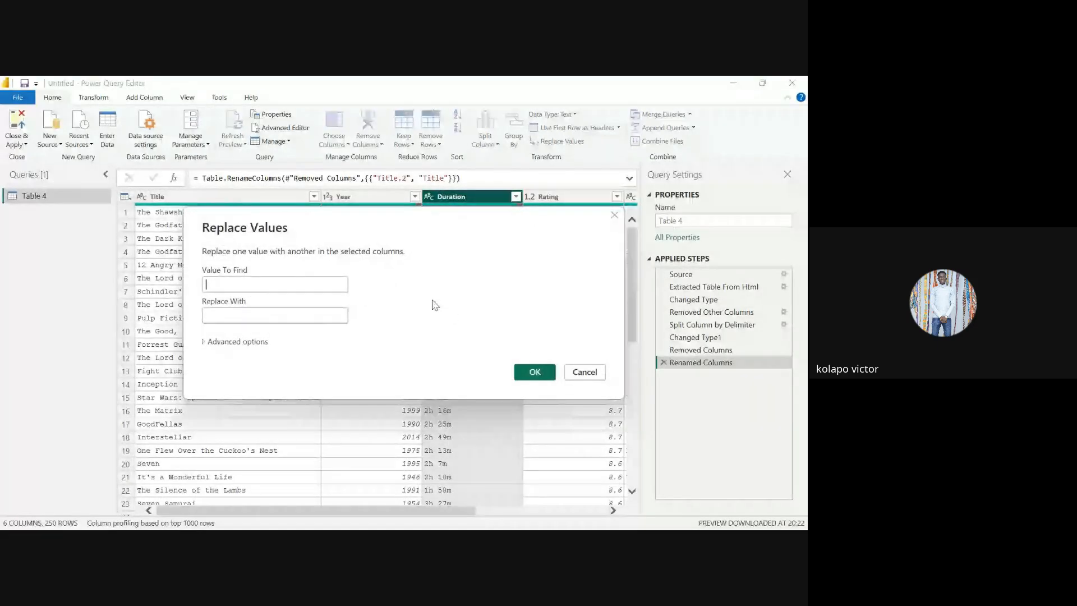
type("h")
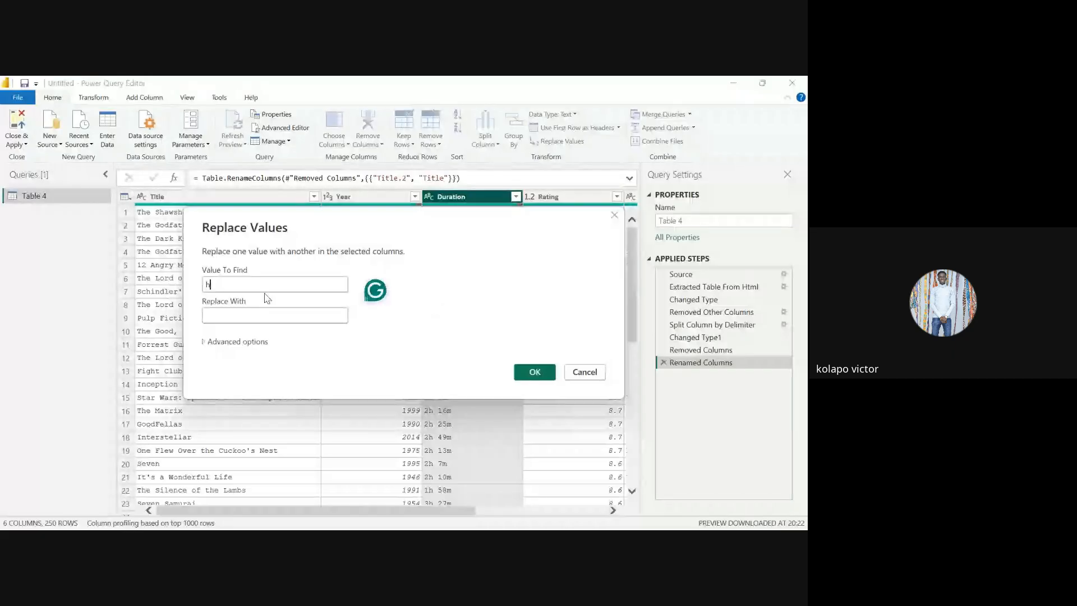
key("Tab")
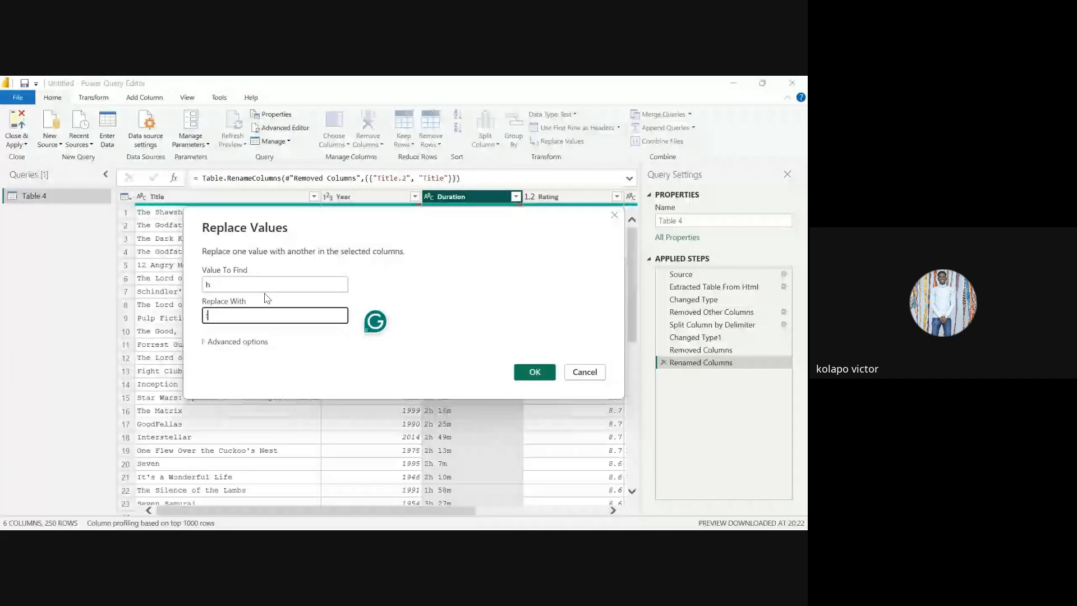
left_click(529, 369)
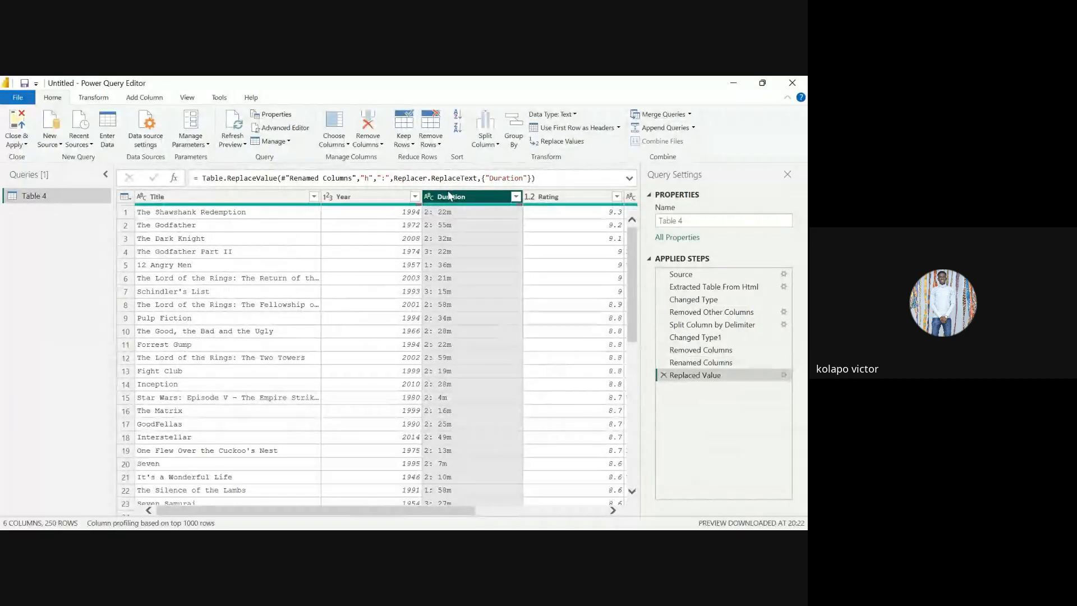
- Strip the letter "m" from all values in the Duration column by replacing it with nothing
right_click(450, 196)
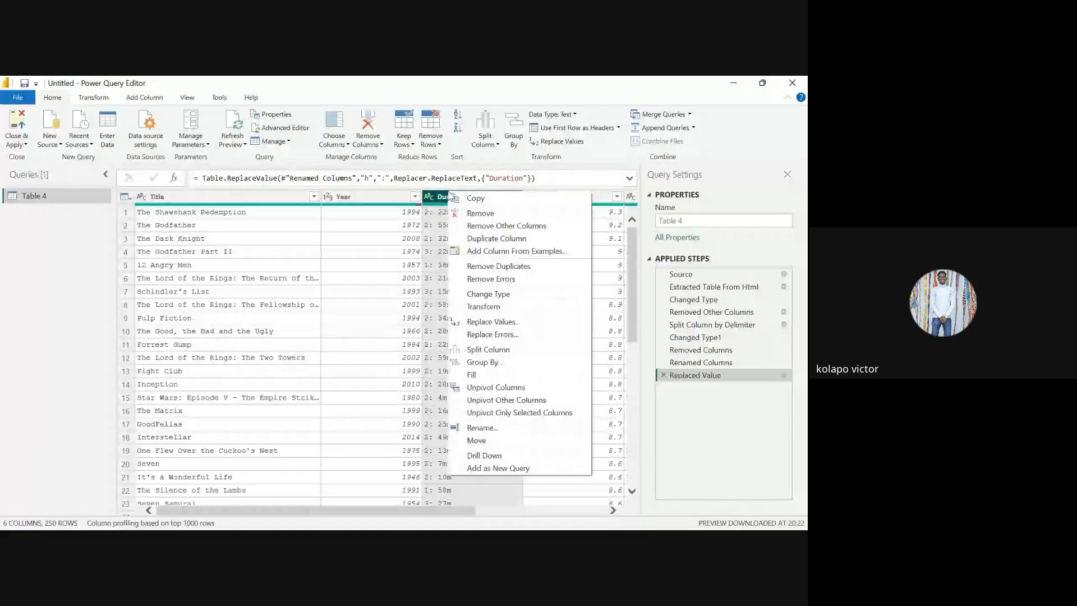
left_click(490, 329)
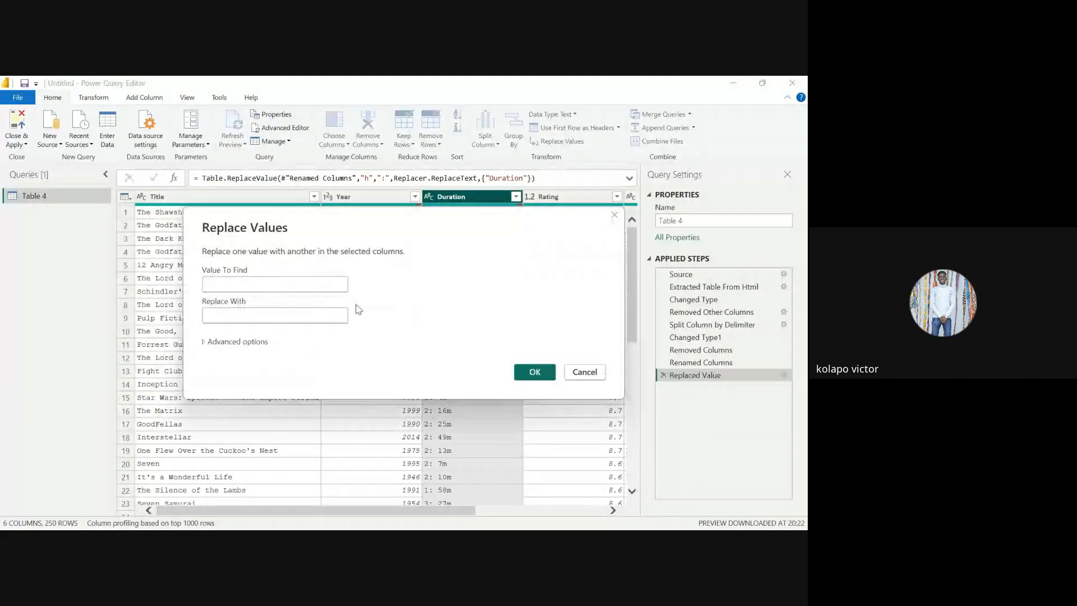
left_click(298, 284)
type("m")
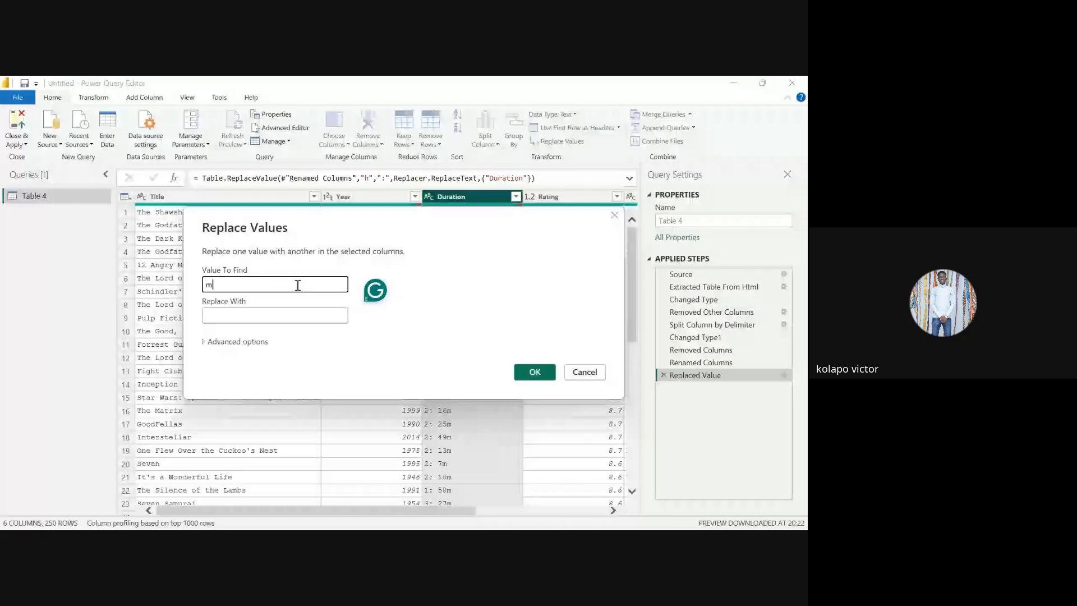
left_click(536, 373)
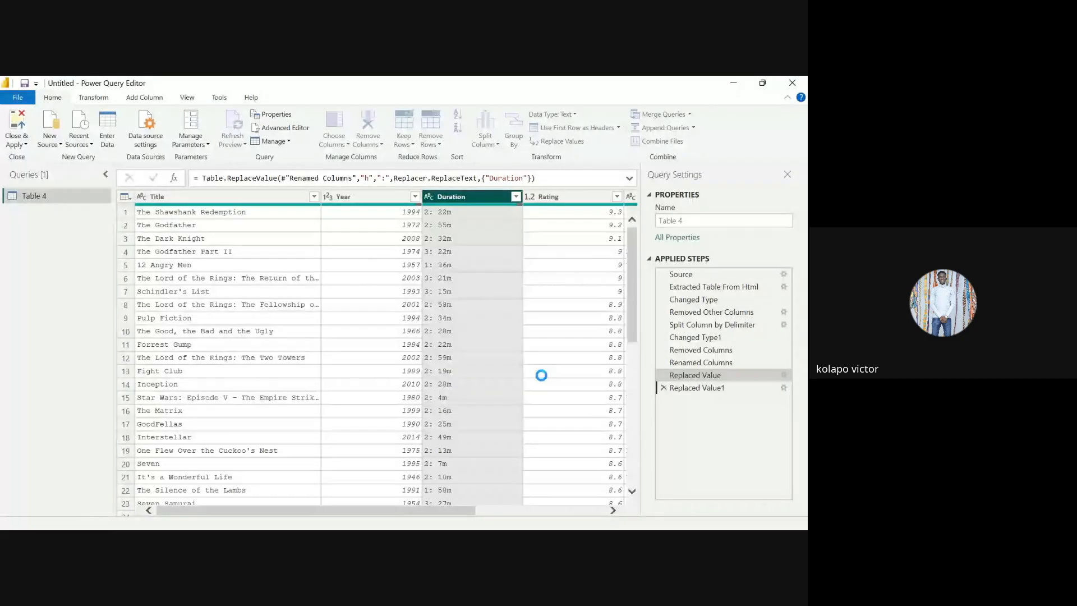
- Strip the spaces from all values in the Duration column by replacing them with nothing
right_click(444, 199)
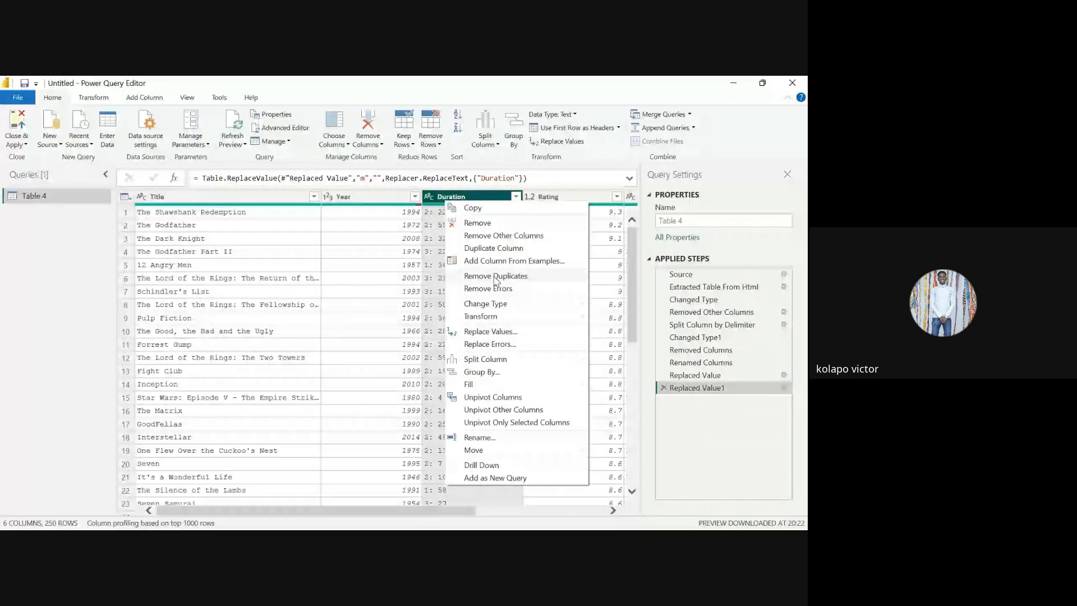
left_click(496, 332)
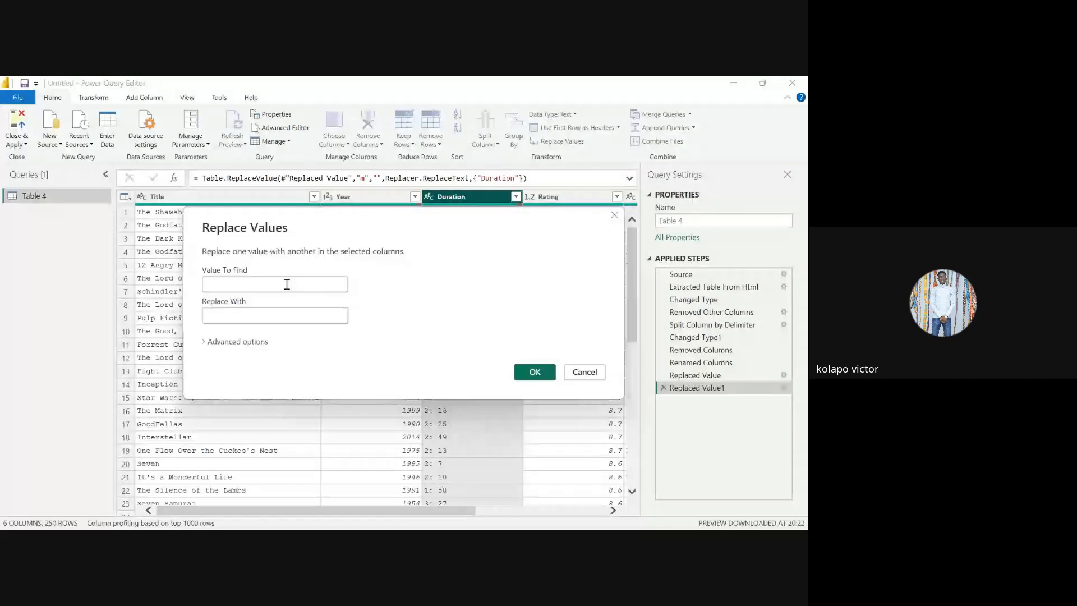
left_click(287, 284)
left_click(534, 371)
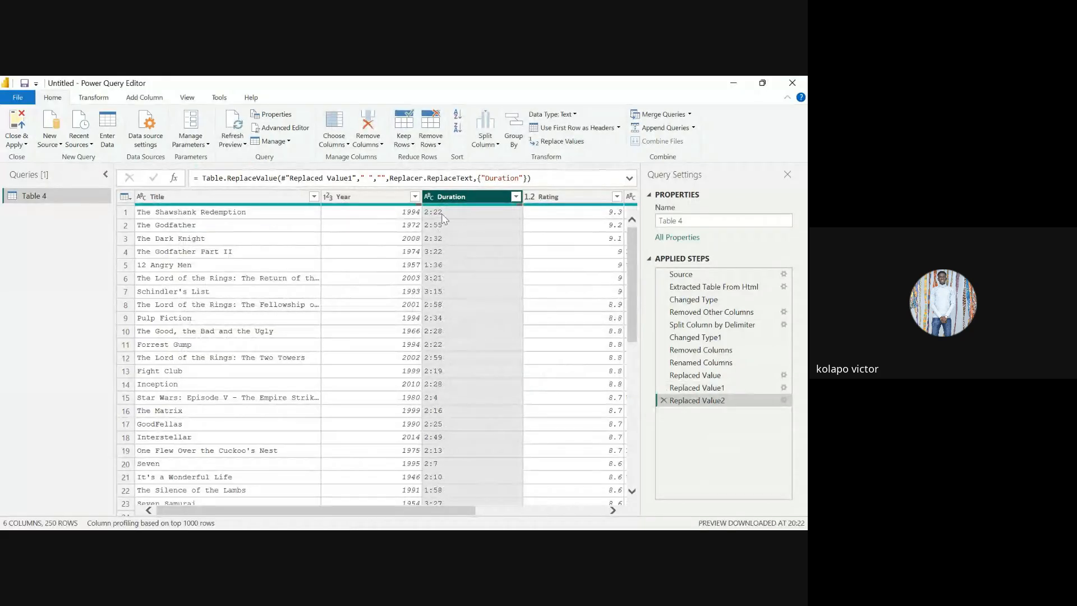
- Set the data type of the Duration column to Time and look through the converted rows
left_click(430, 197)
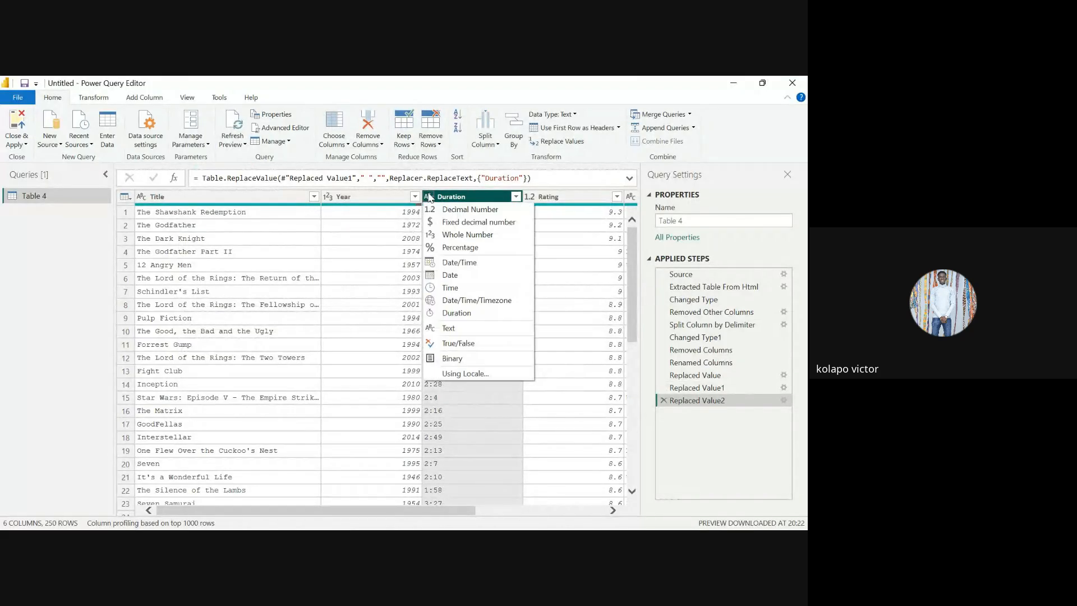
left_click(451, 287)
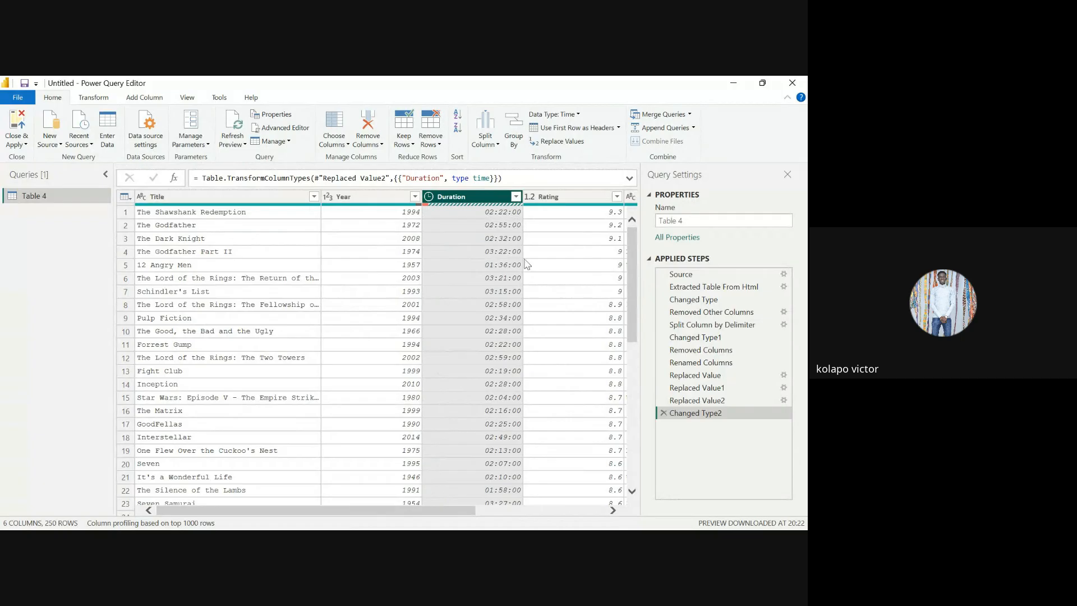
scroll(476, 404, "down", 10)
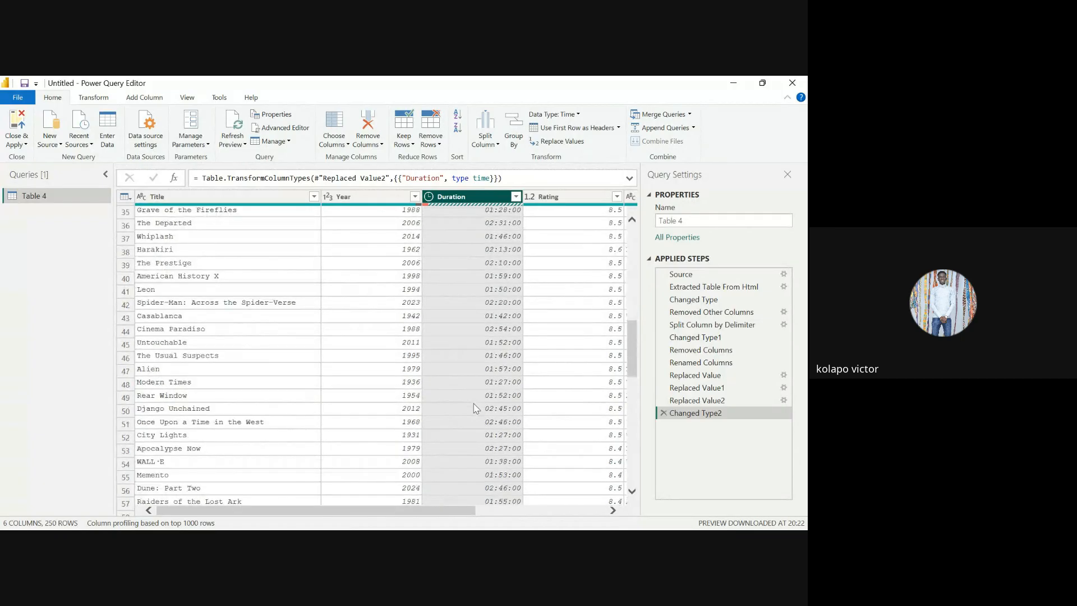
scroll(474, 407, "up", 10)
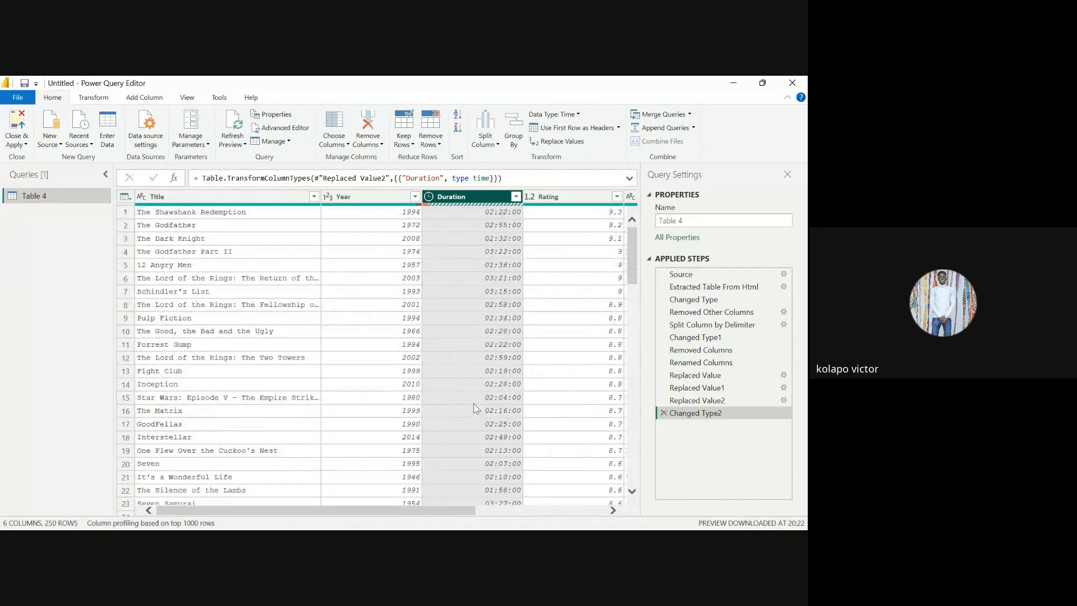
- Review the list of distinct Duration values without filtering, and check the column's quality details for errors
left_click(515, 196)
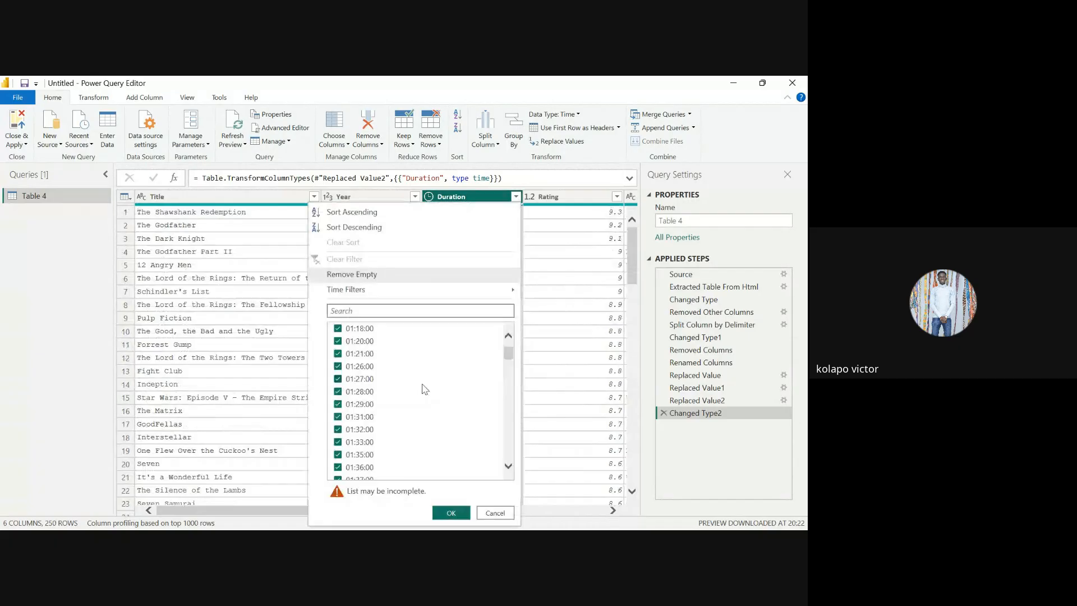
scroll(425, 389, "down", 10)
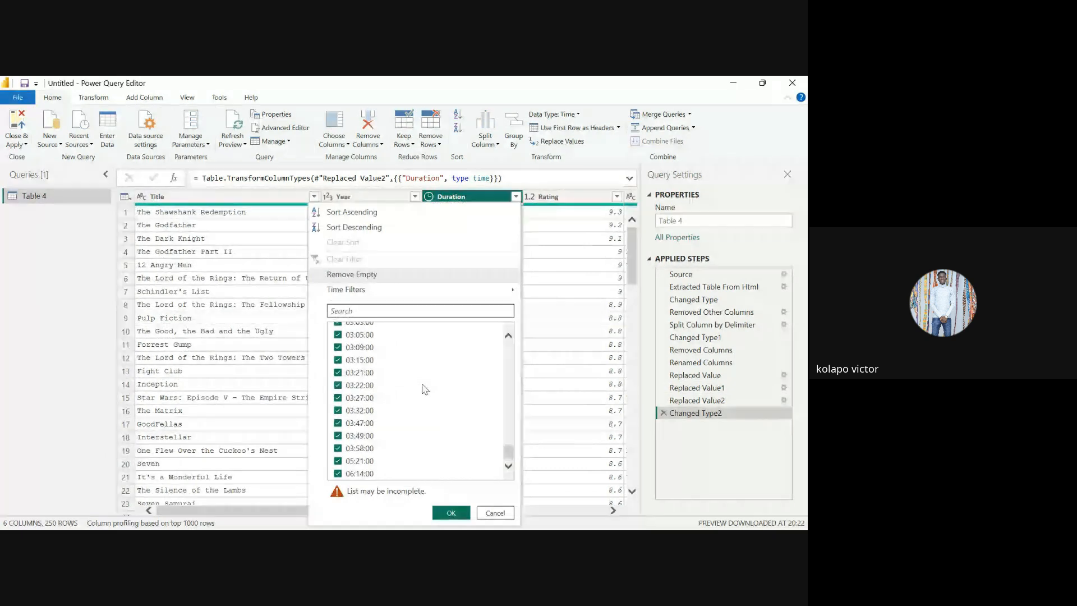
left_click(489, 514)
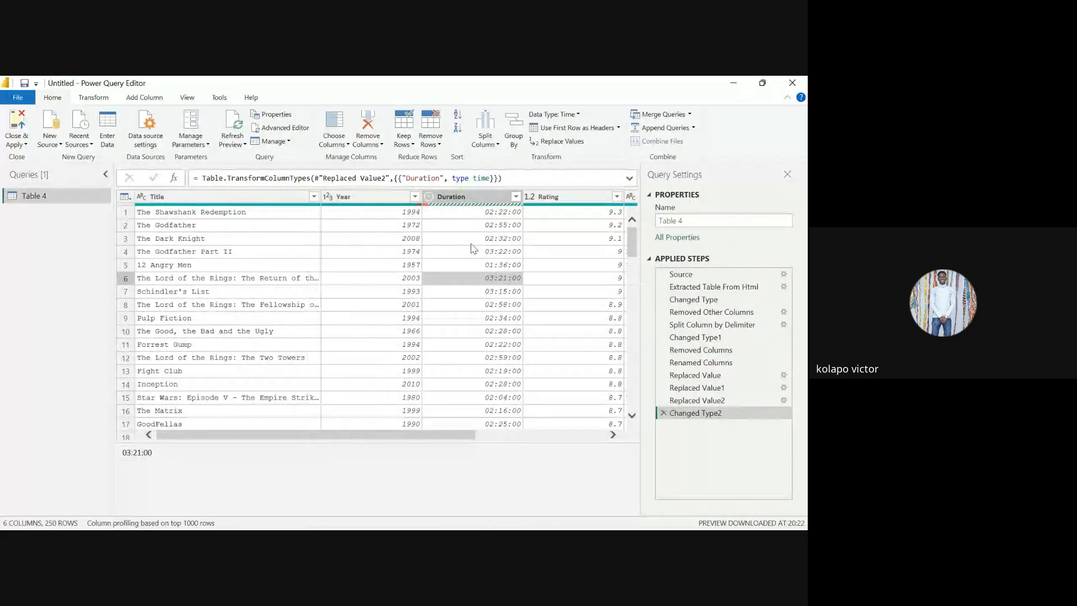
left_click(429, 196)
left_click(367, 257)
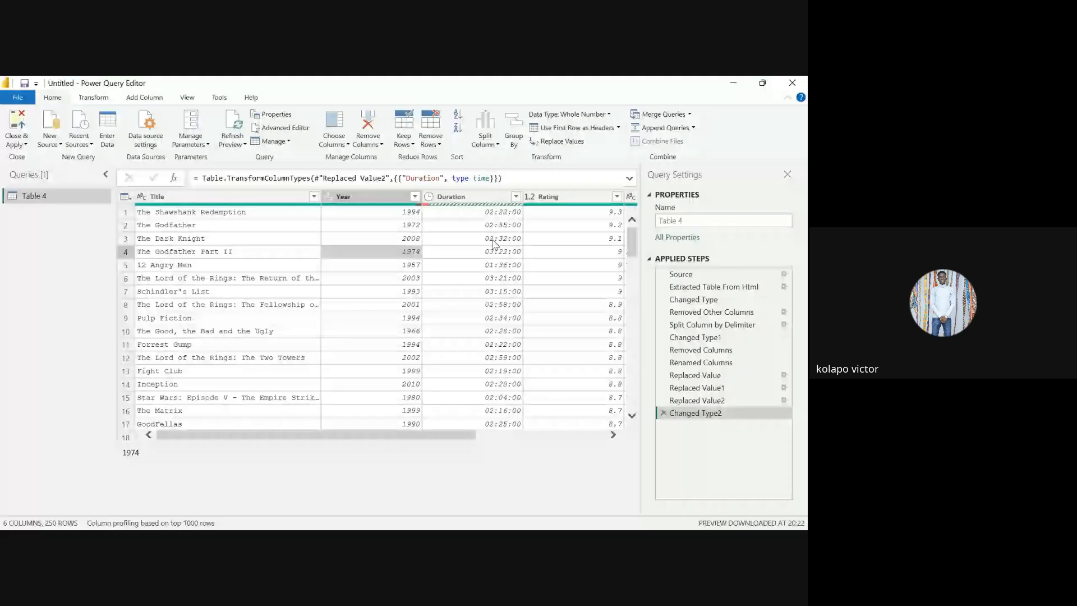
scroll(355, 208, "right", 3)
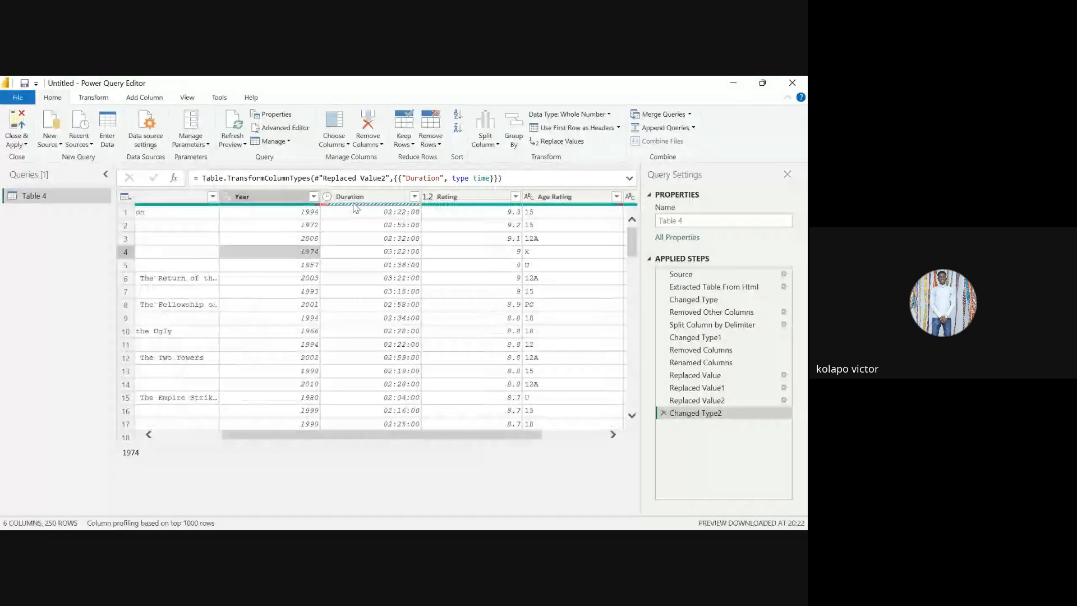
mouse_move(345, 208)
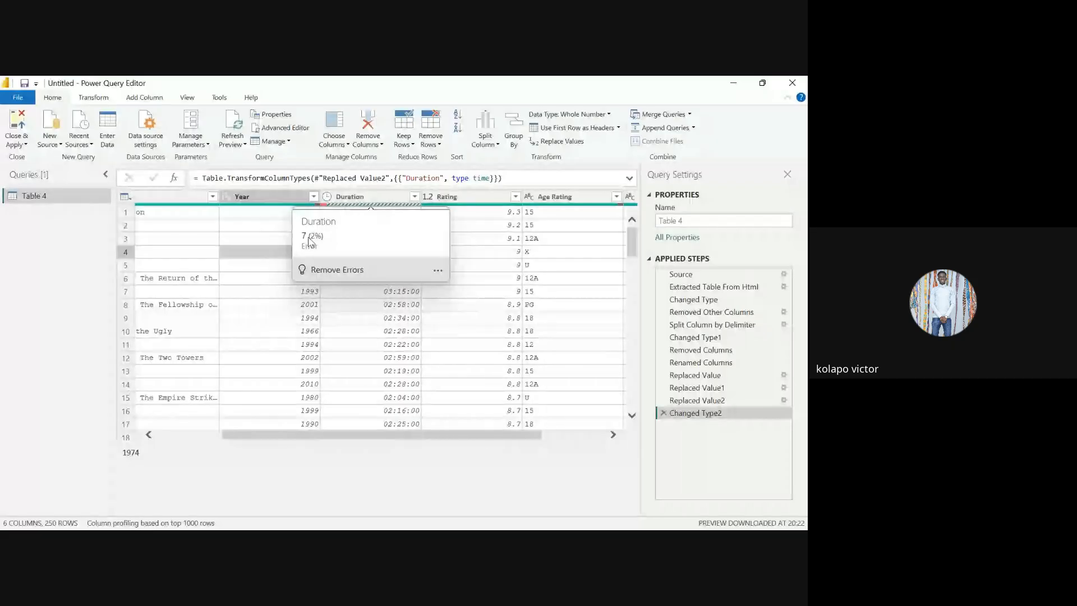
- Try filtering the Duration column to null values only, and remove that filter from the applied steps
left_click(414, 196)
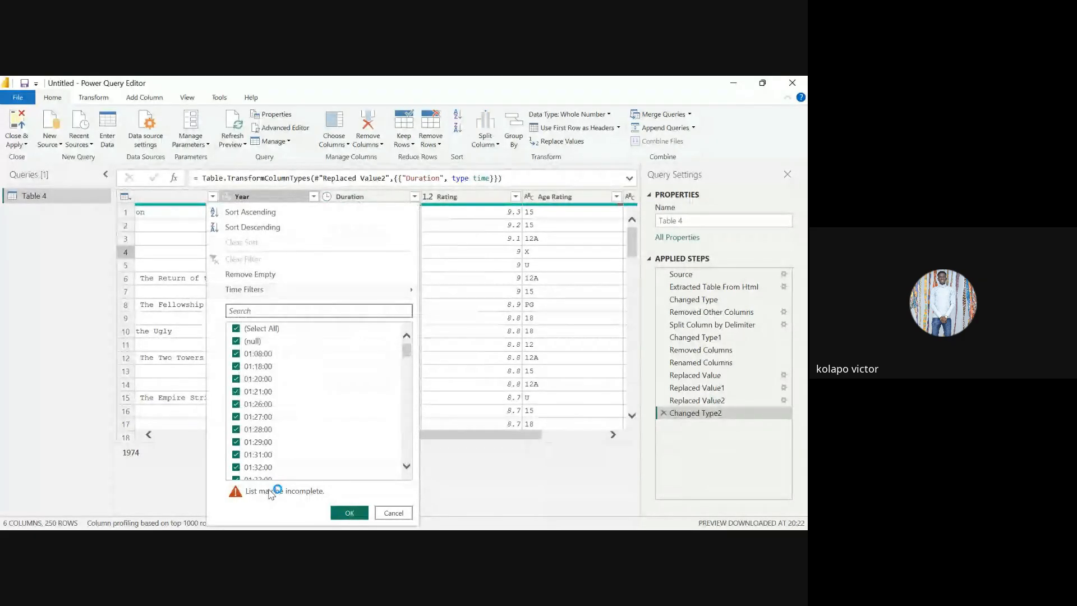
left_click(237, 329)
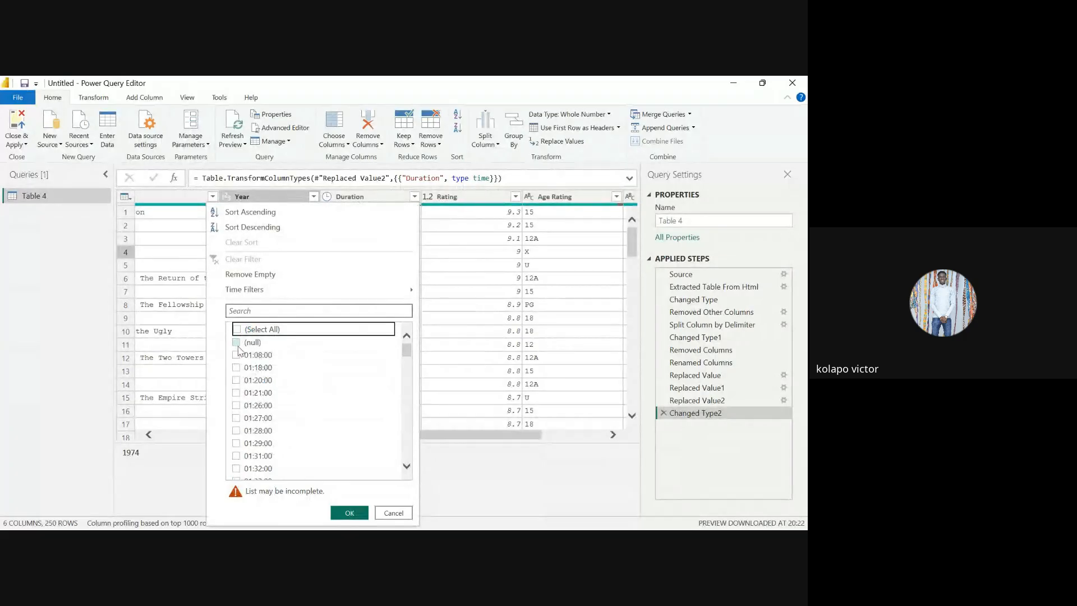
left_click(236, 342)
left_click(349, 513)
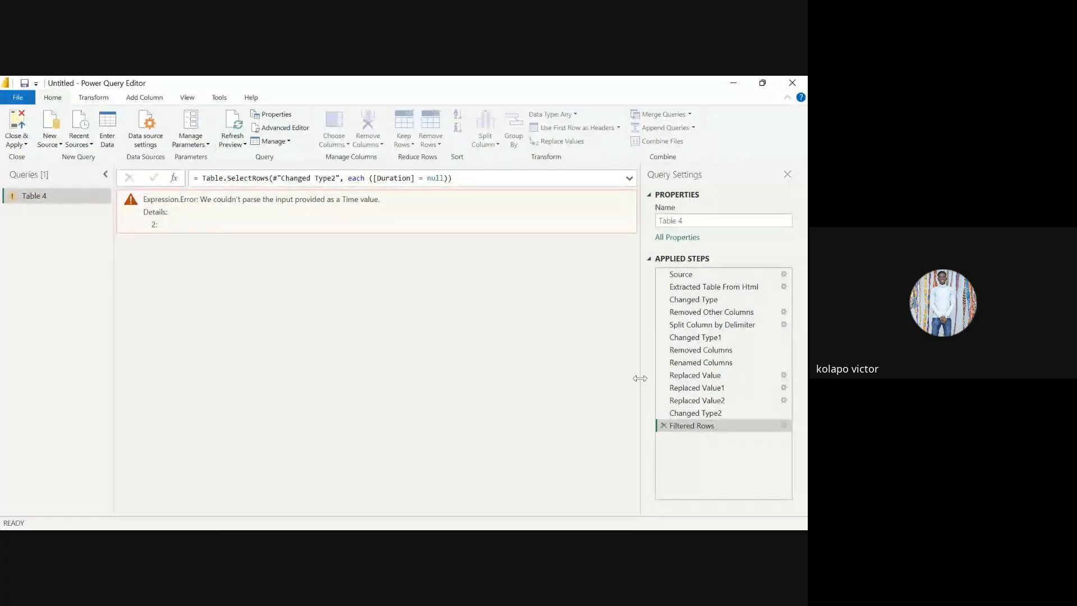
left_click(663, 425)
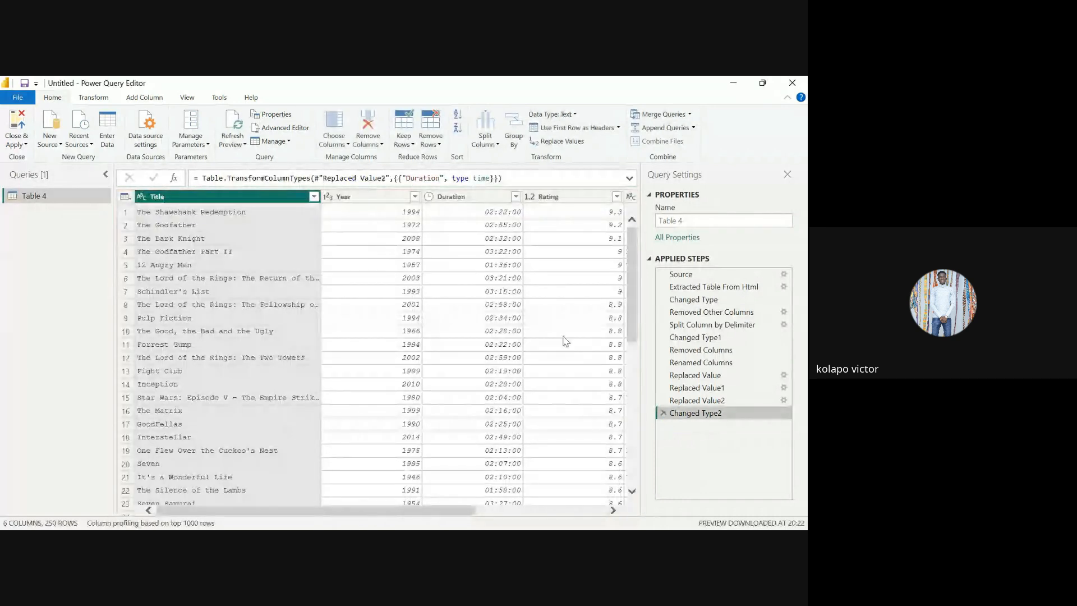
- Recheck the Duration column's distinct values and close the filter list without applying anything
left_click(469, 240)
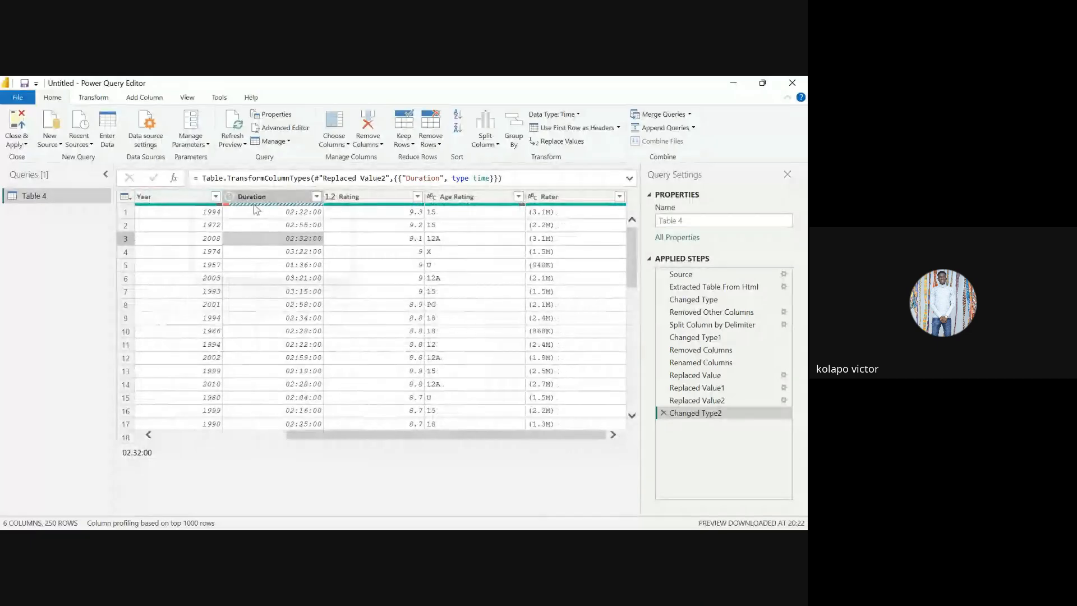
left_click(254, 205)
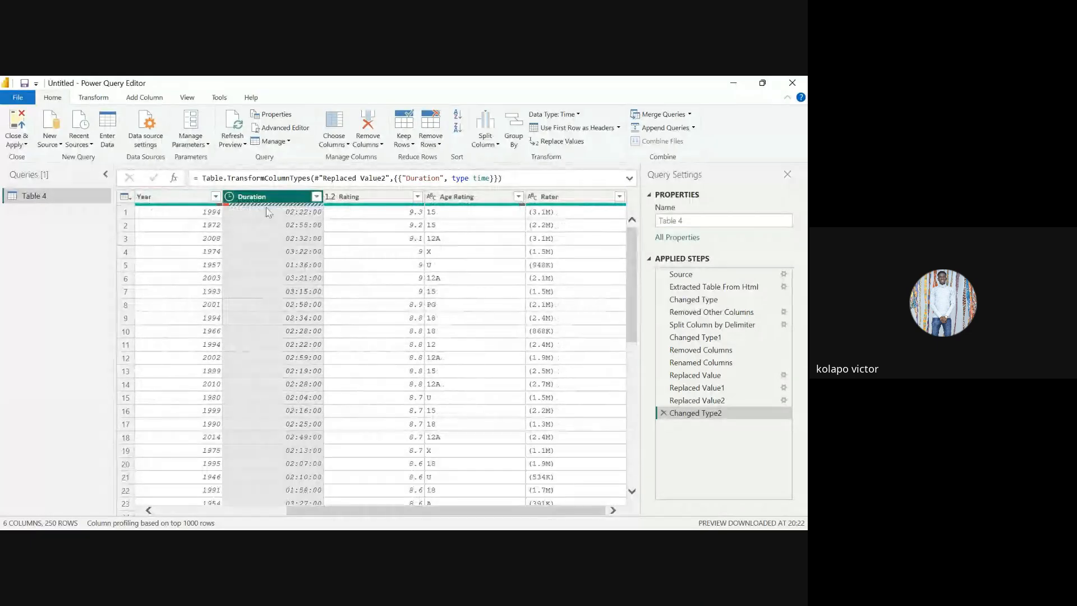
left_click(316, 196)
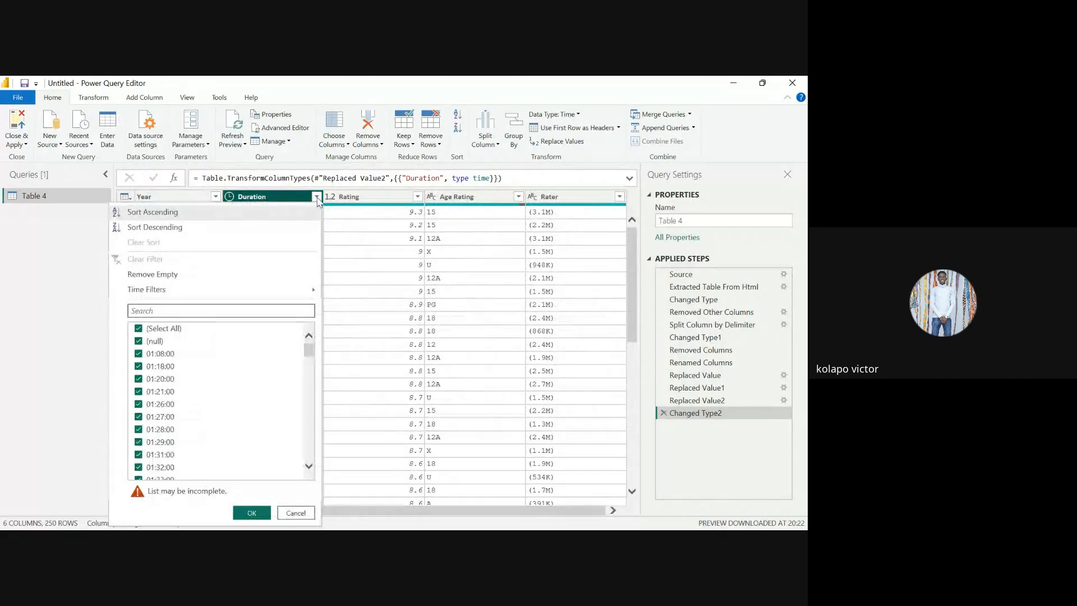
scroll(191, 420, "down", 10)
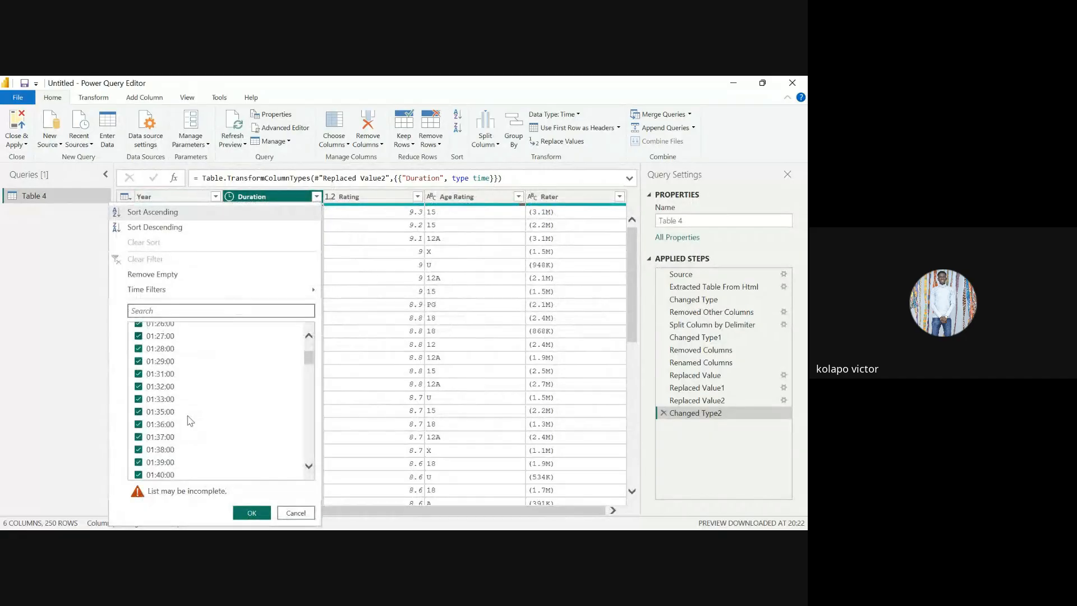
left_click(296, 512)
left_click(382, 398)
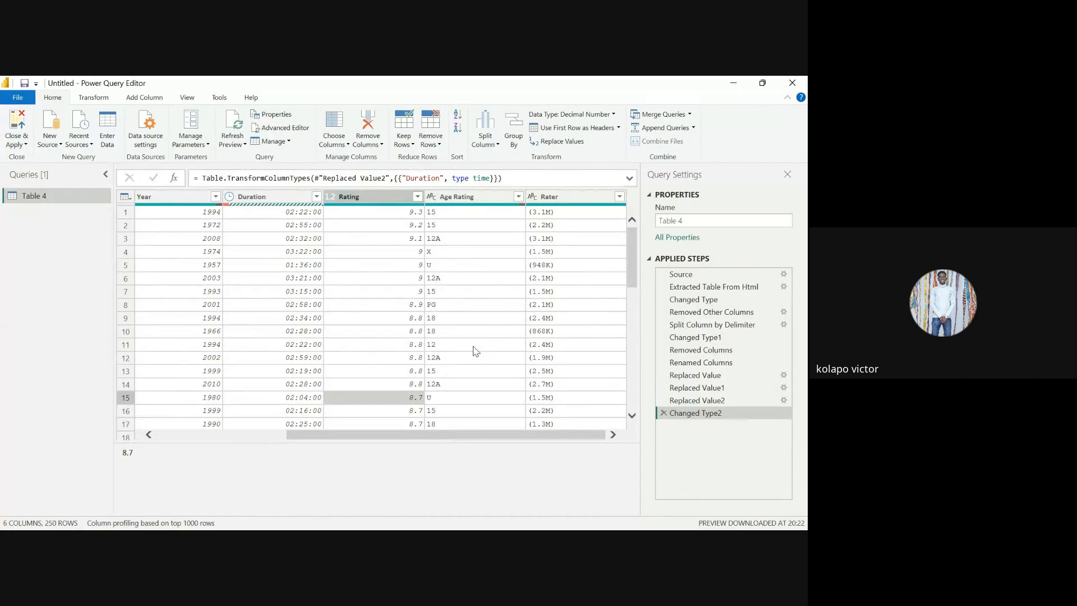
- Demote the table's column headers to the first row of data
left_click(549, 196)
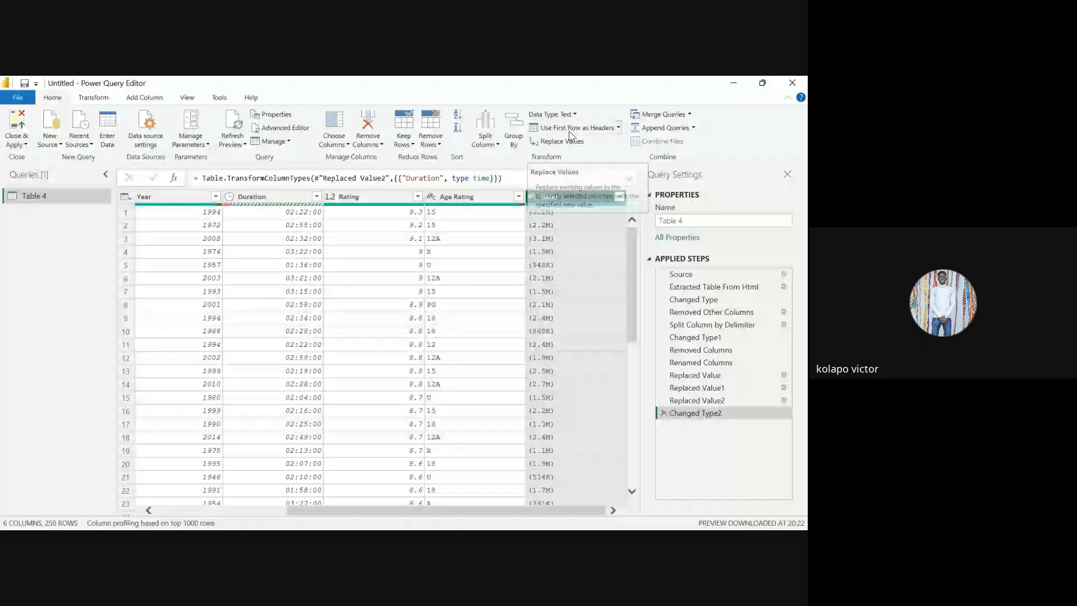
left_click(279, 199)
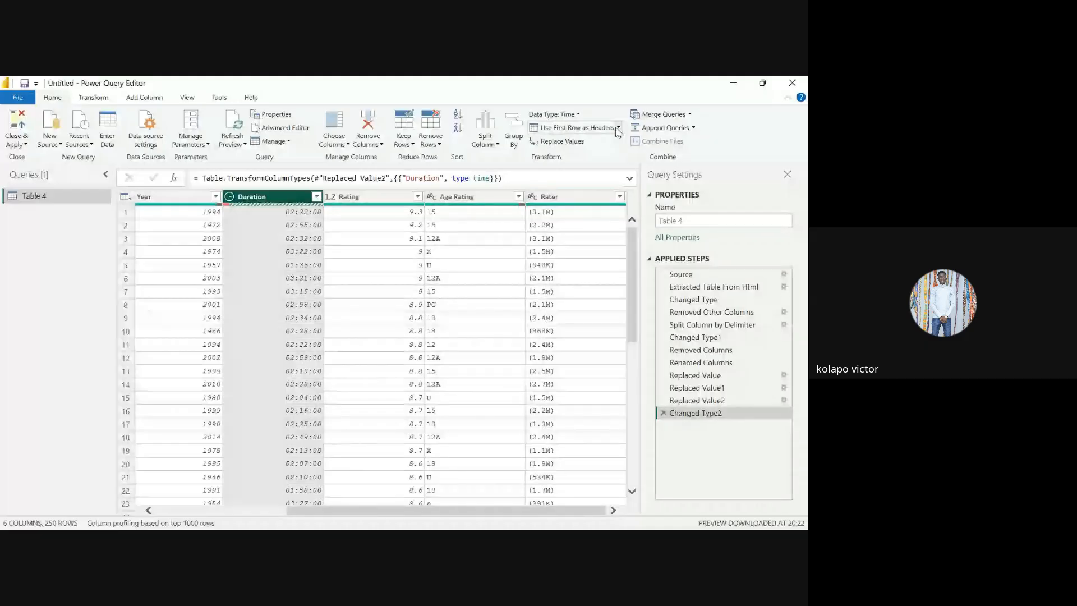
left_click(617, 128)
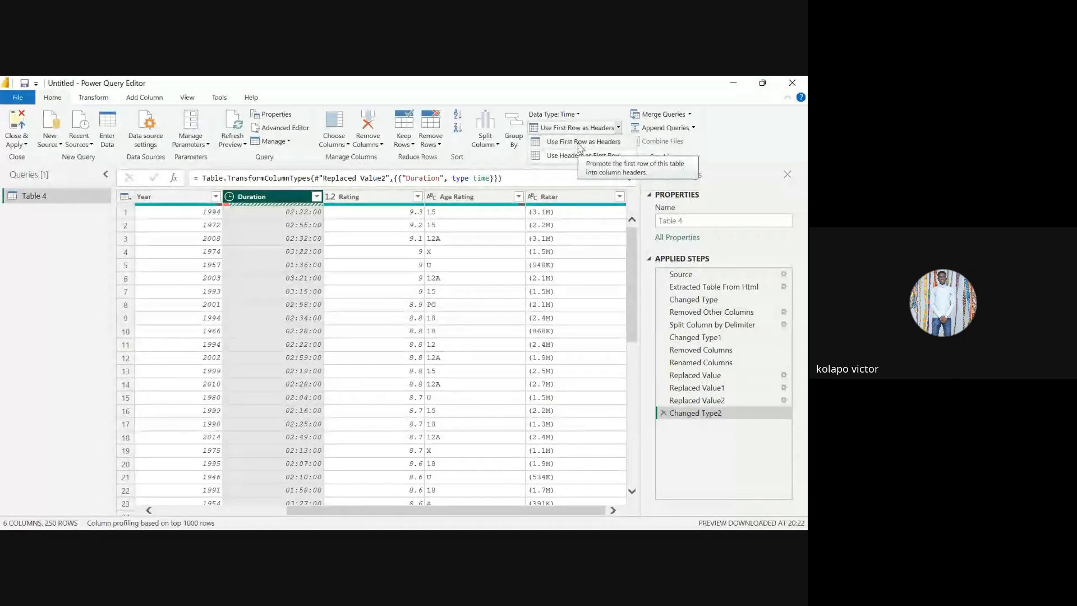
left_click(582, 162)
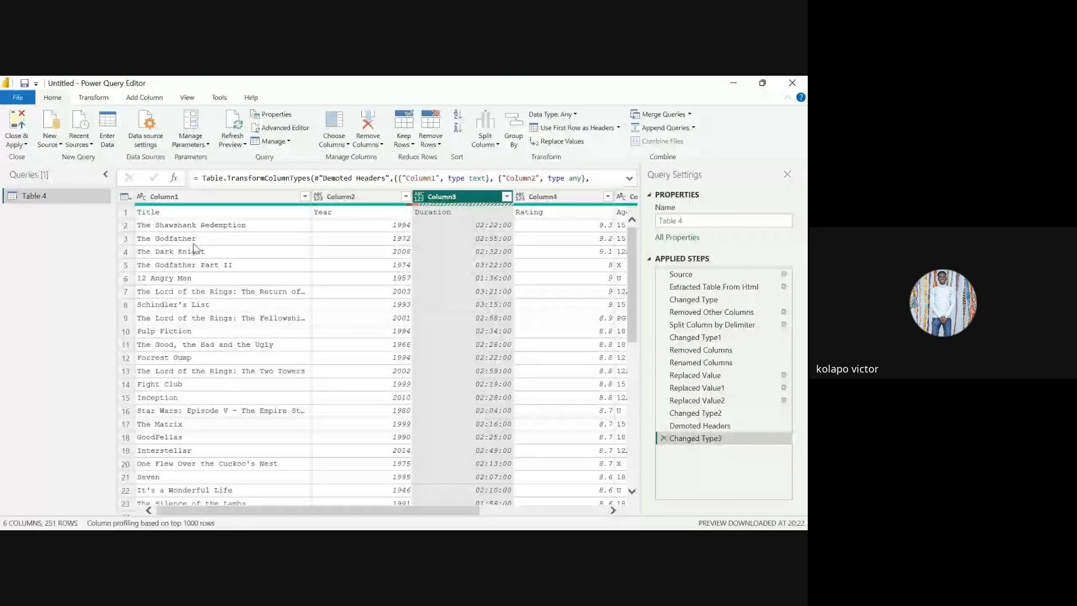
- Examine the generic column names and the contents of the first row across the whole table
left_click(208, 243)
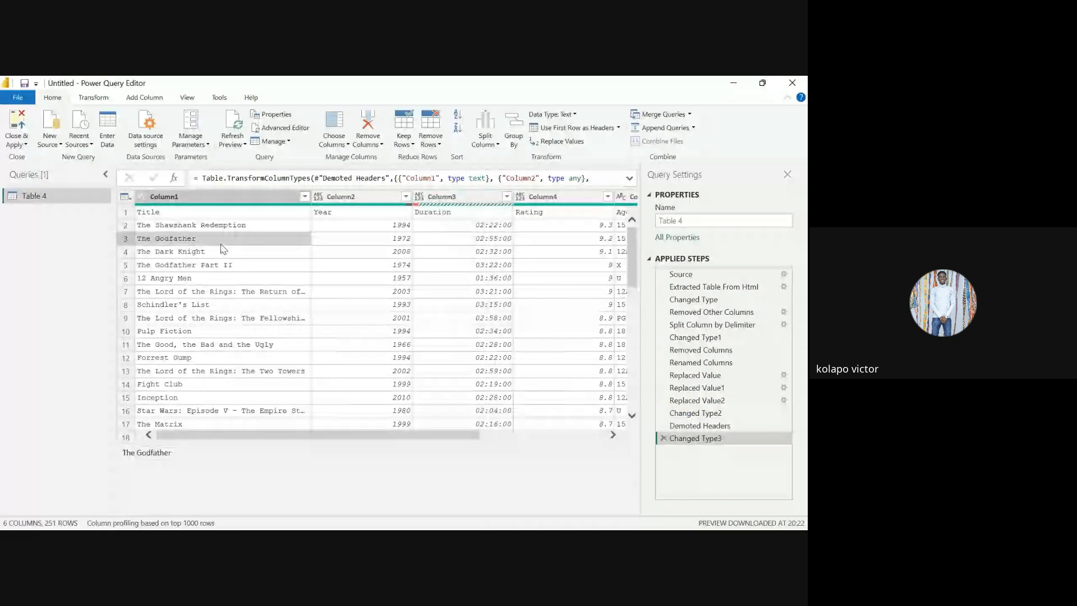
left_click(193, 195)
left_click(381, 197)
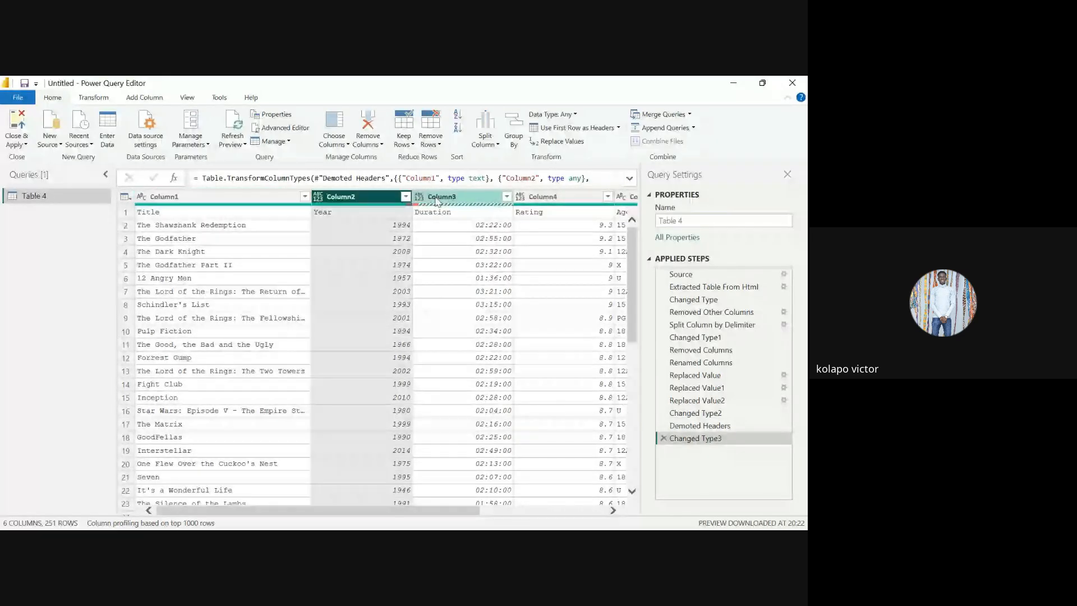
left_click(437, 197)
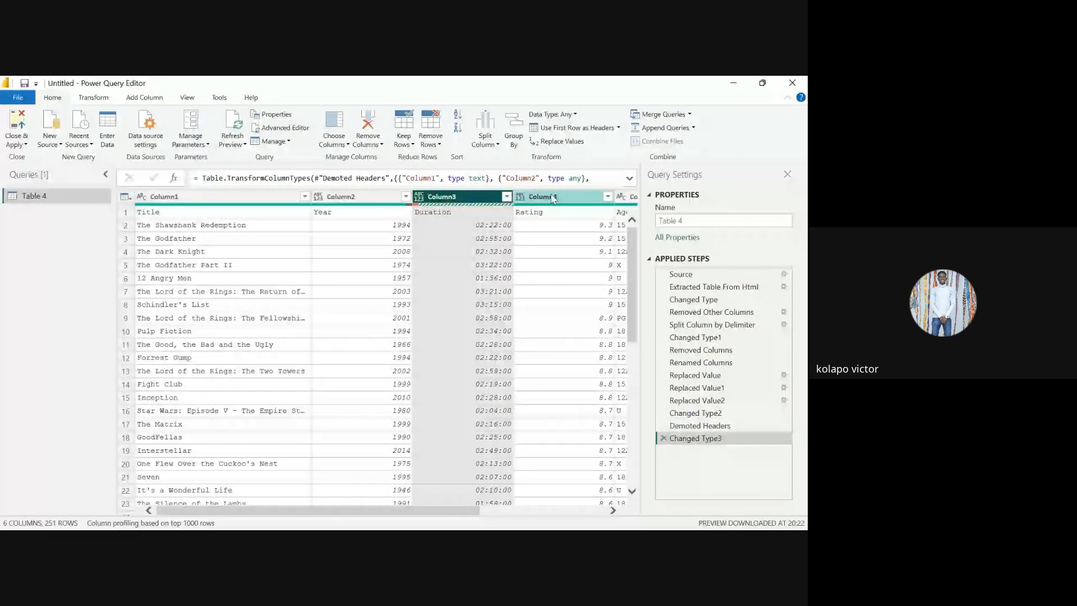
left_click(553, 197)
left_click(127, 215)
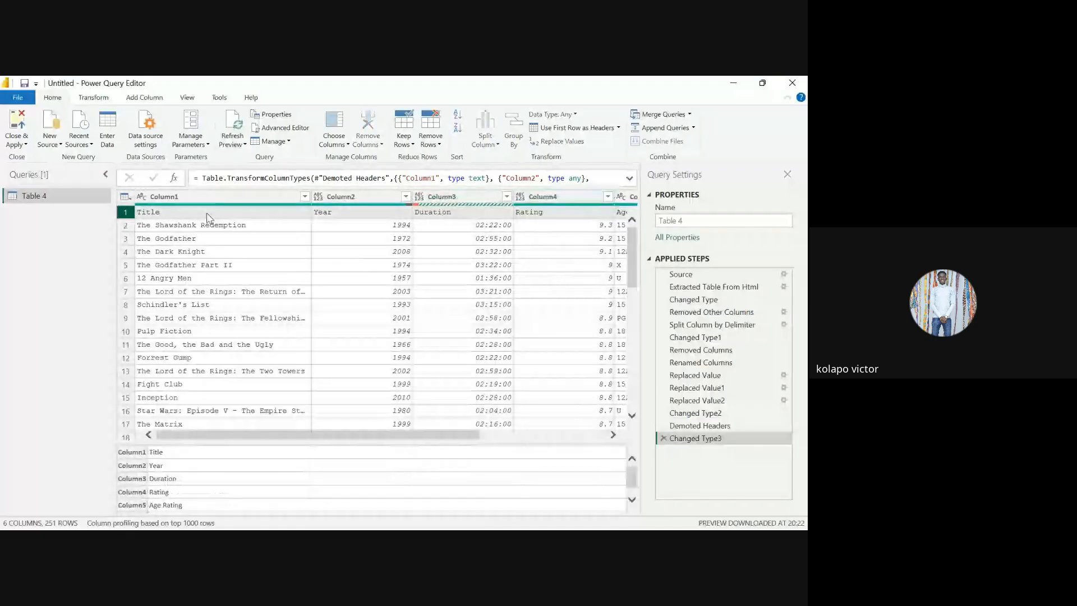
scroll(507, 220, "right", 5)
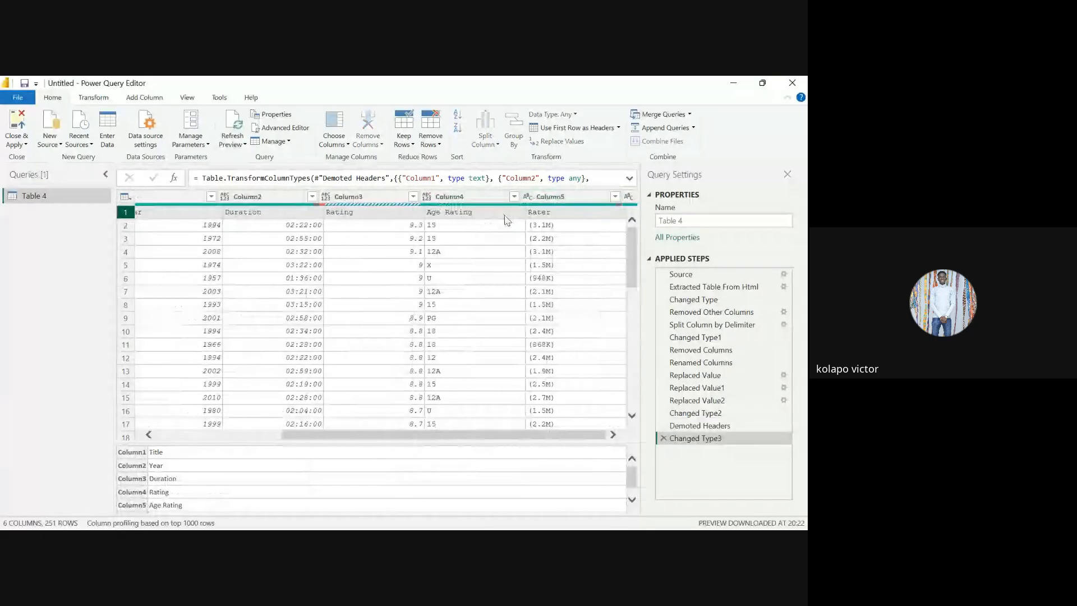
- Promote the first row of data back to column headers and inspect the record in row 1
scroll(435, 224, "left", 5)
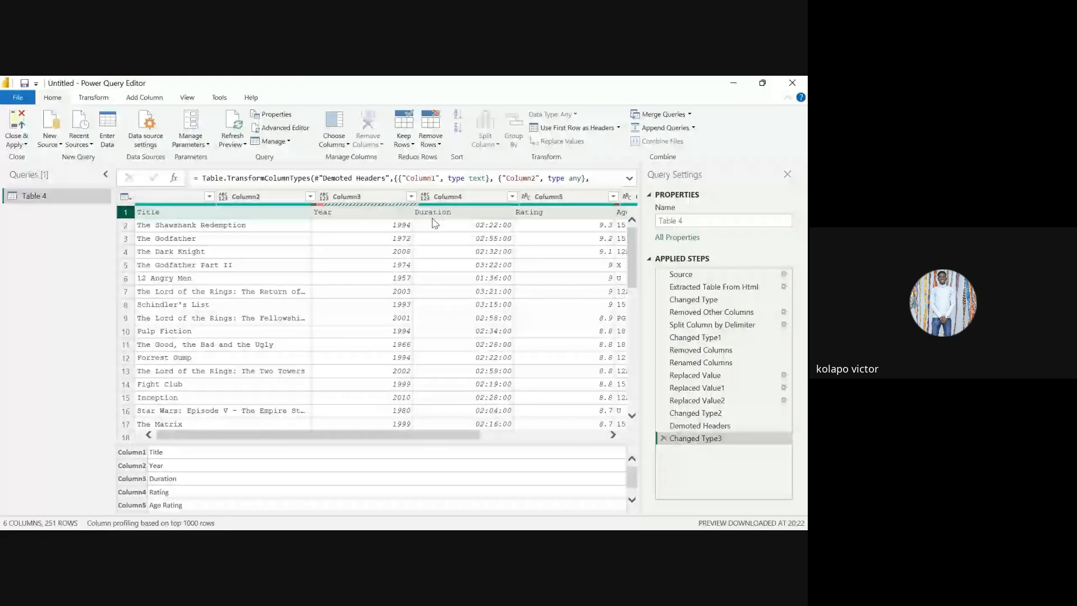
left_click(609, 127)
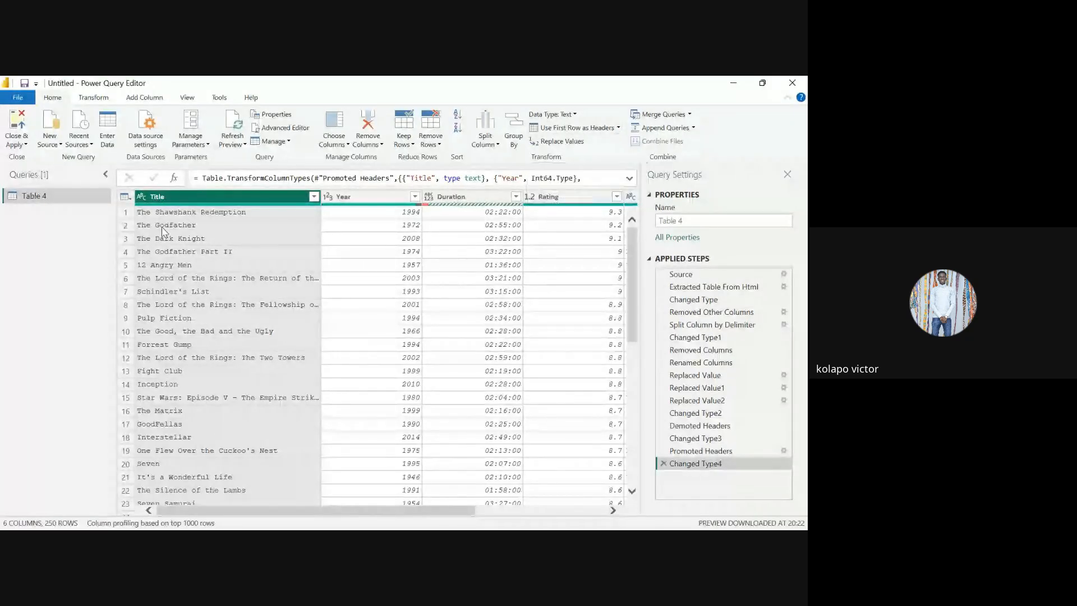
left_click(128, 214)
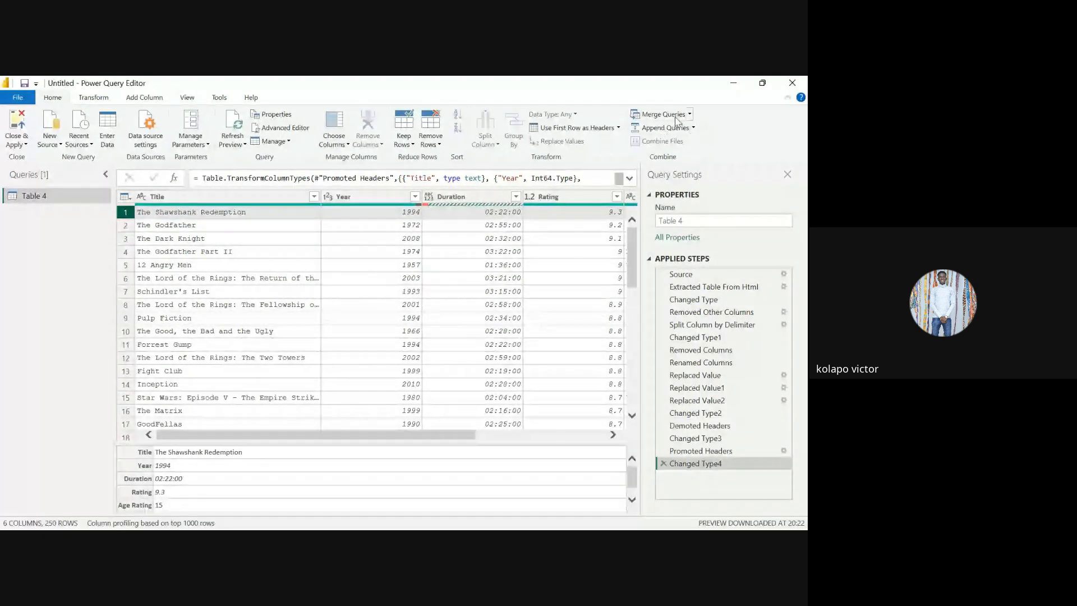
- Try transposing the whole table, look across its columns, and remove the transposition from the applied steps
left_click(91, 97)
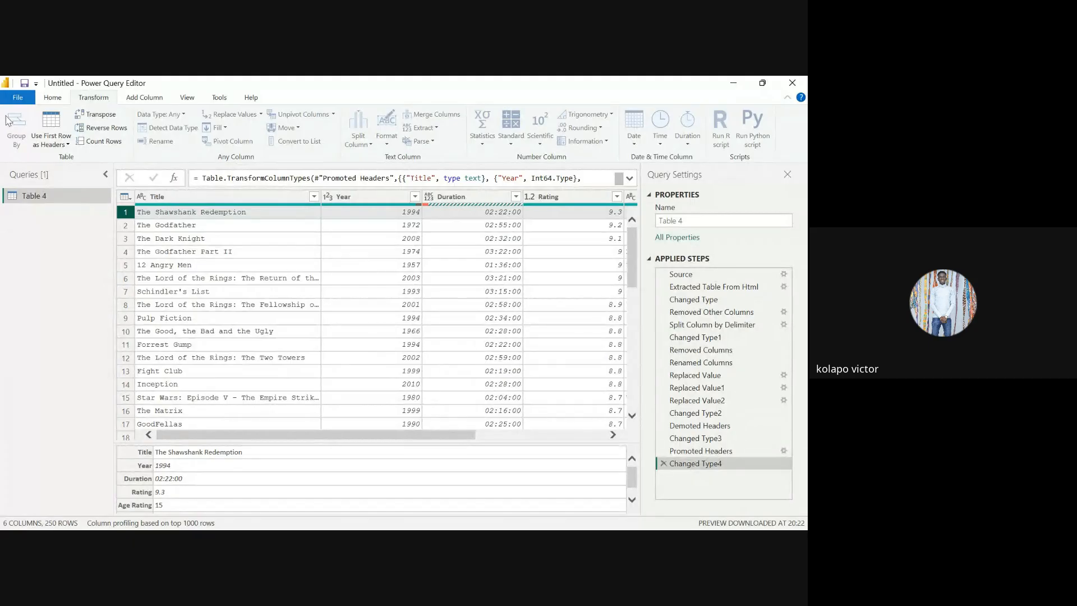
left_click(51, 137)
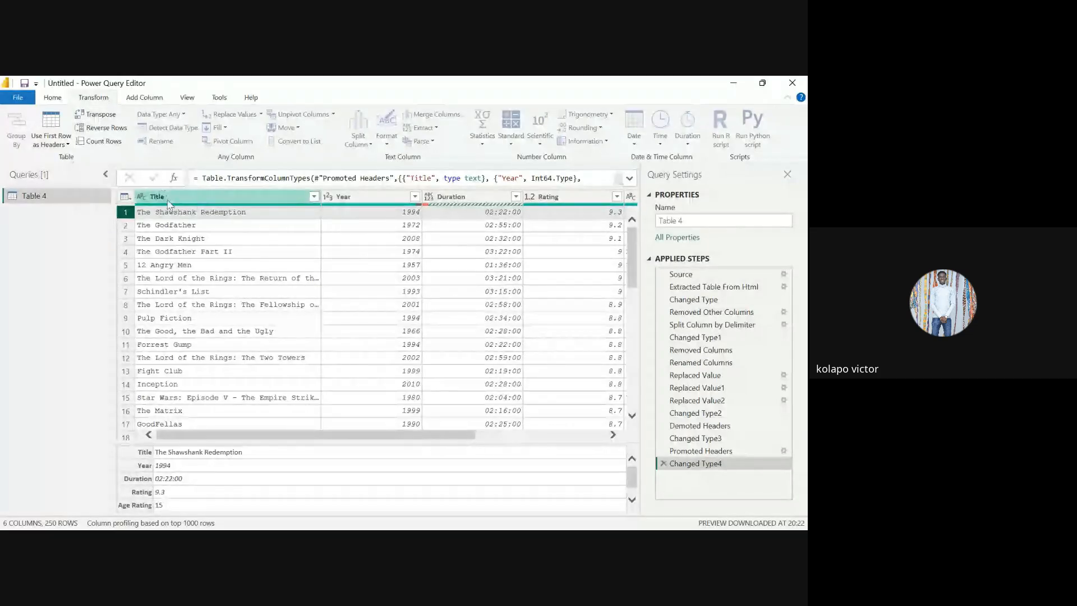
left_click(96, 114)
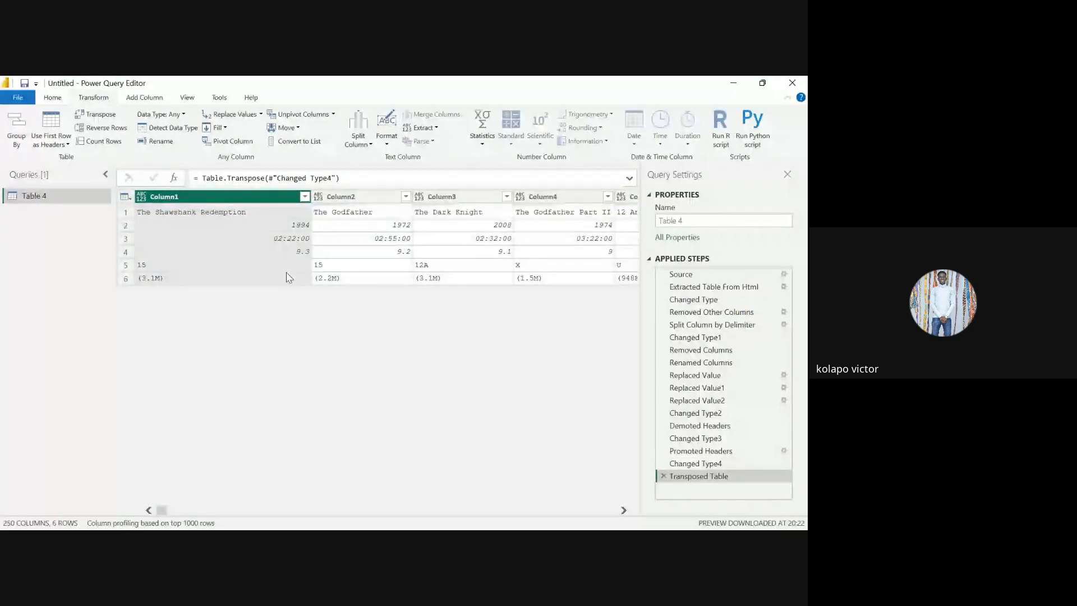
scroll(464, 236, "right", 8)
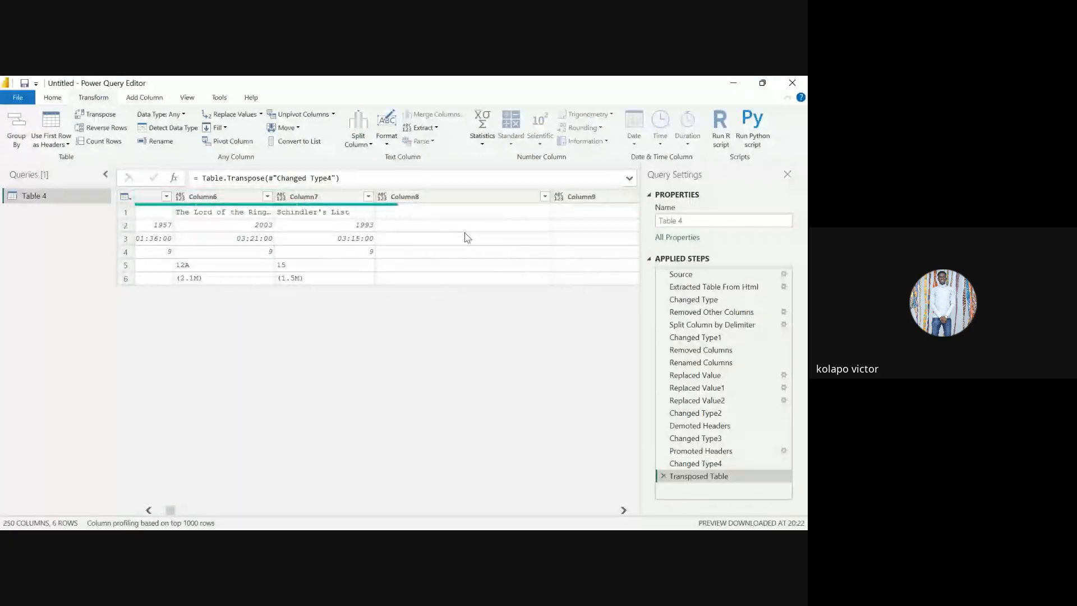
scroll(464, 236, "left", 8)
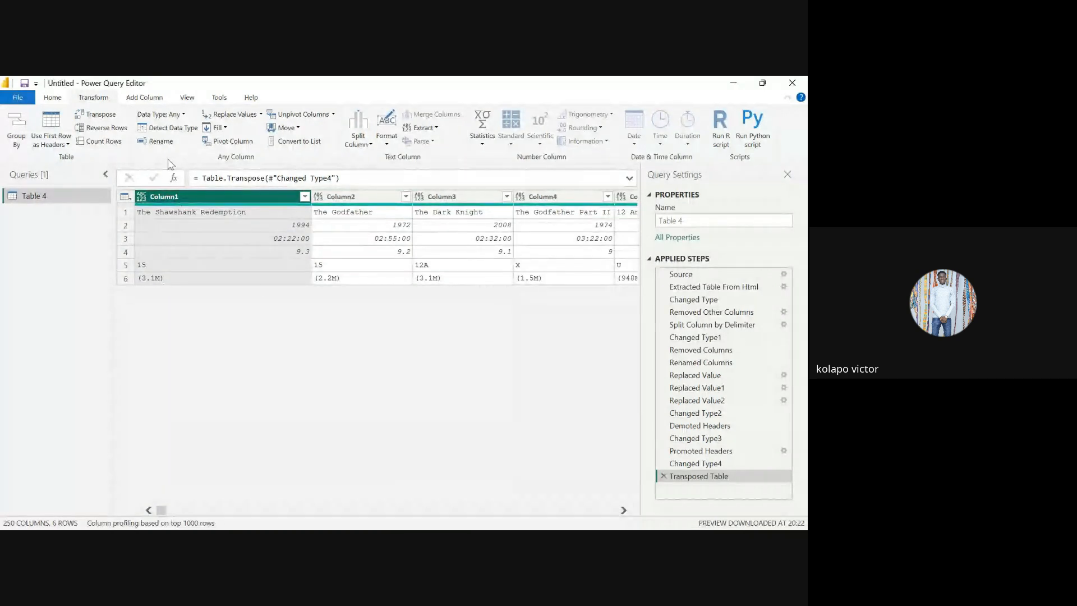
left_click(663, 475)
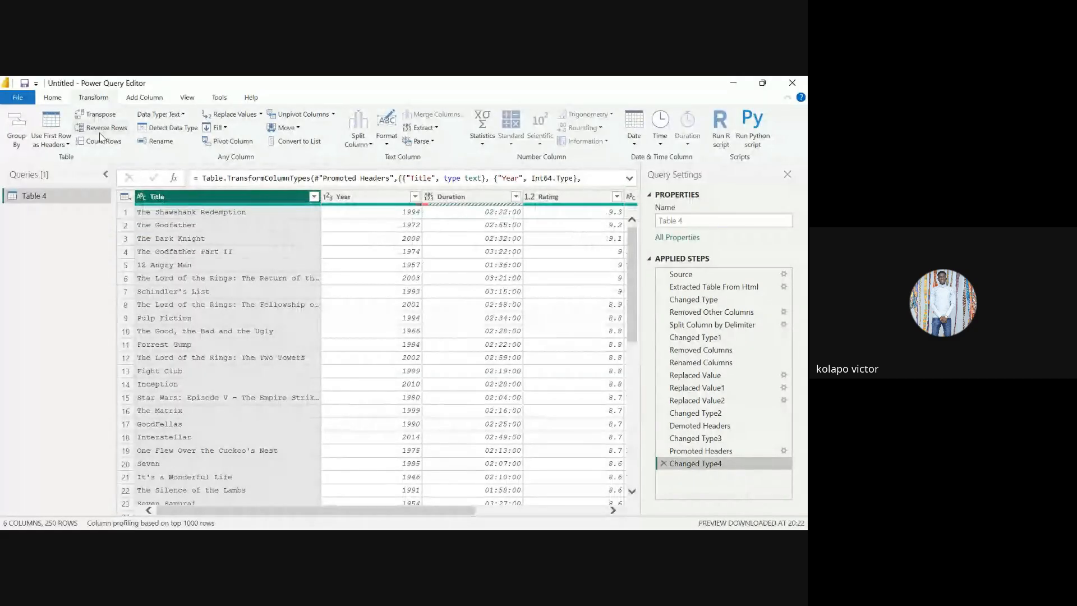
- Reverse the table's row order, review it through to the last row, and reverse the rows again to restore the order
left_click(96, 128)
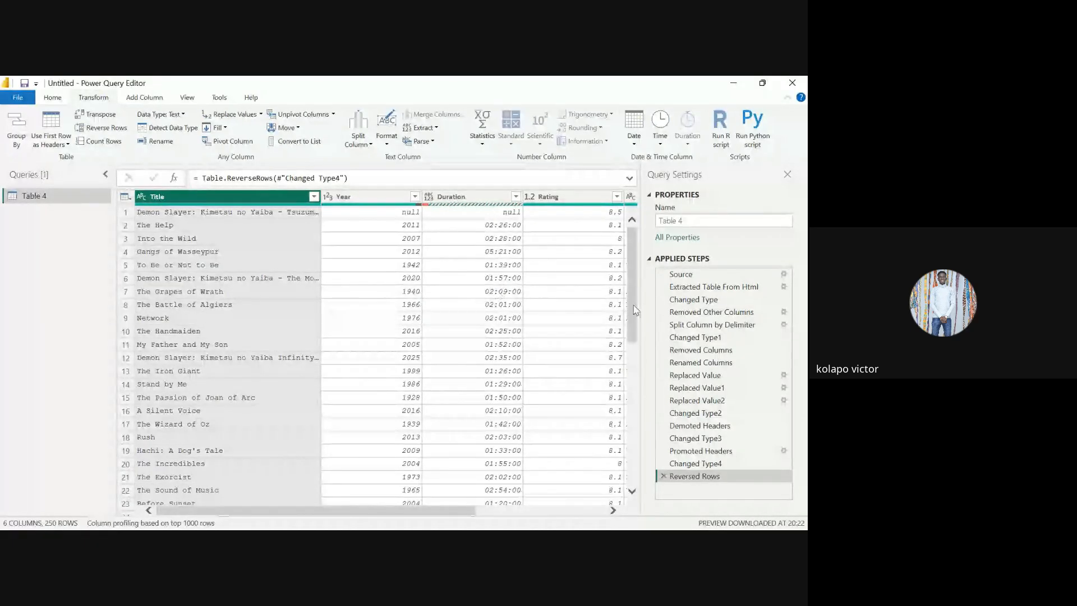
scroll(636, 311, "down", 20)
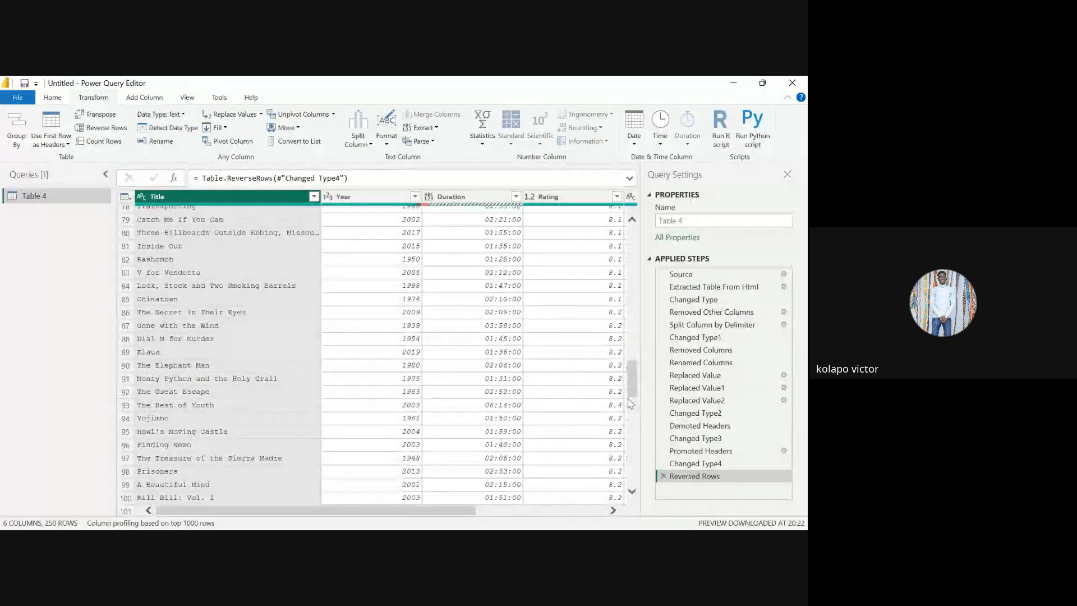
left_click_drag(632, 392, 632, 479)
scroll(583, 392, "down", 20)
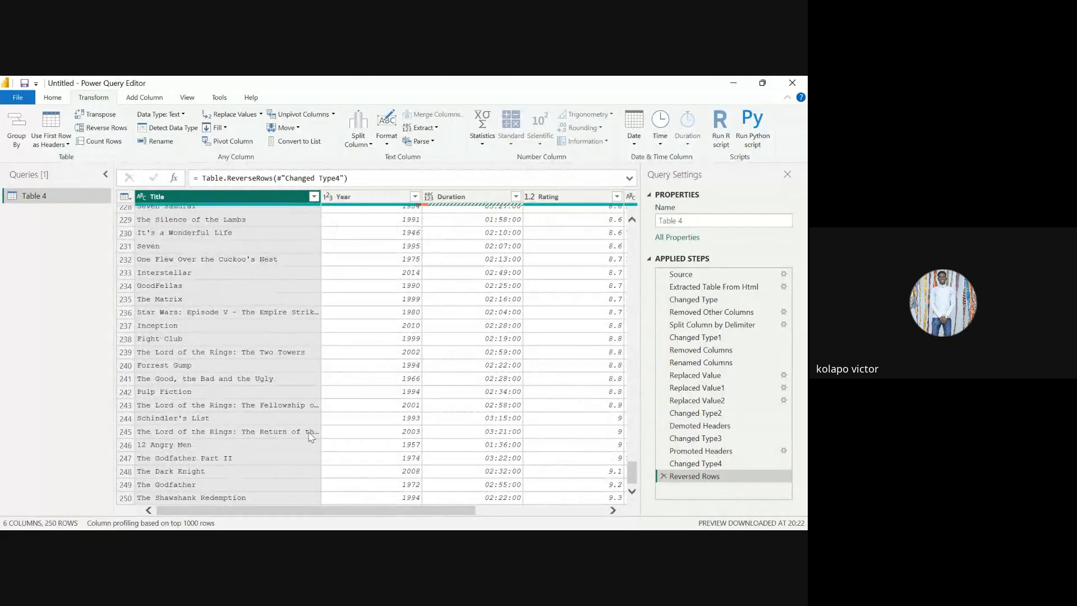
scroll(373, 406, "up", 20)
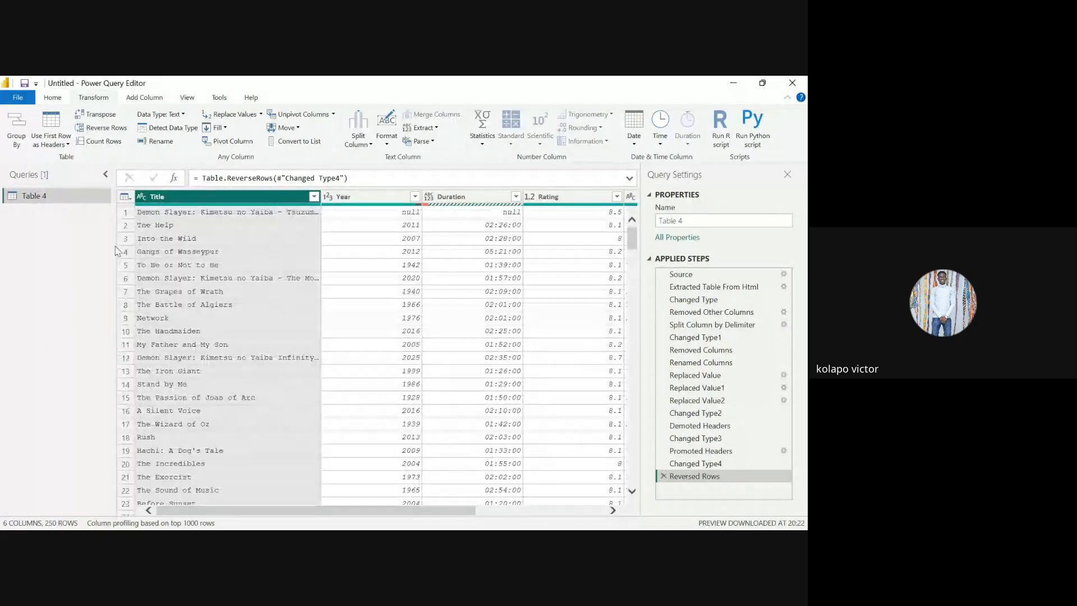
left_click(111, 131)
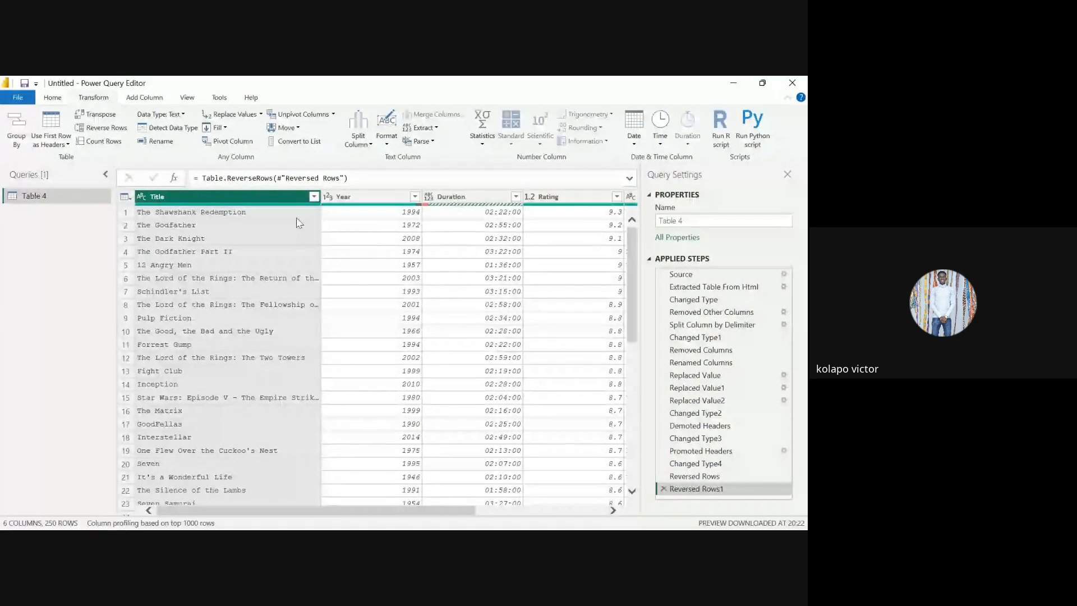
- Count the table's rows and remove the row count from the applied steps
left_click(102, 142)
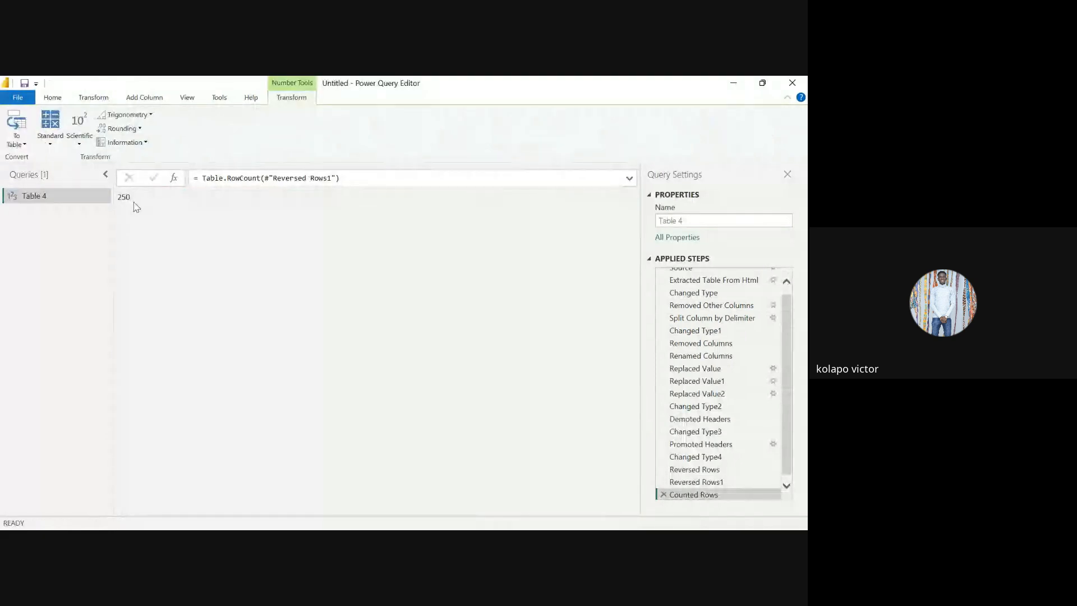
left_click_drag(675, 494, 673, 491)
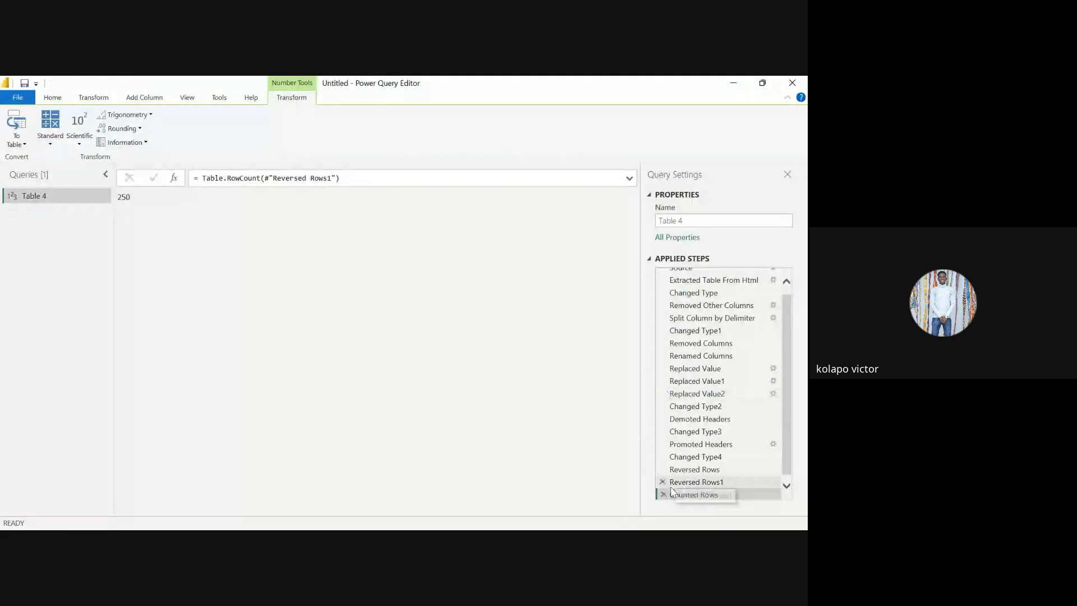
left_click(663, 494)
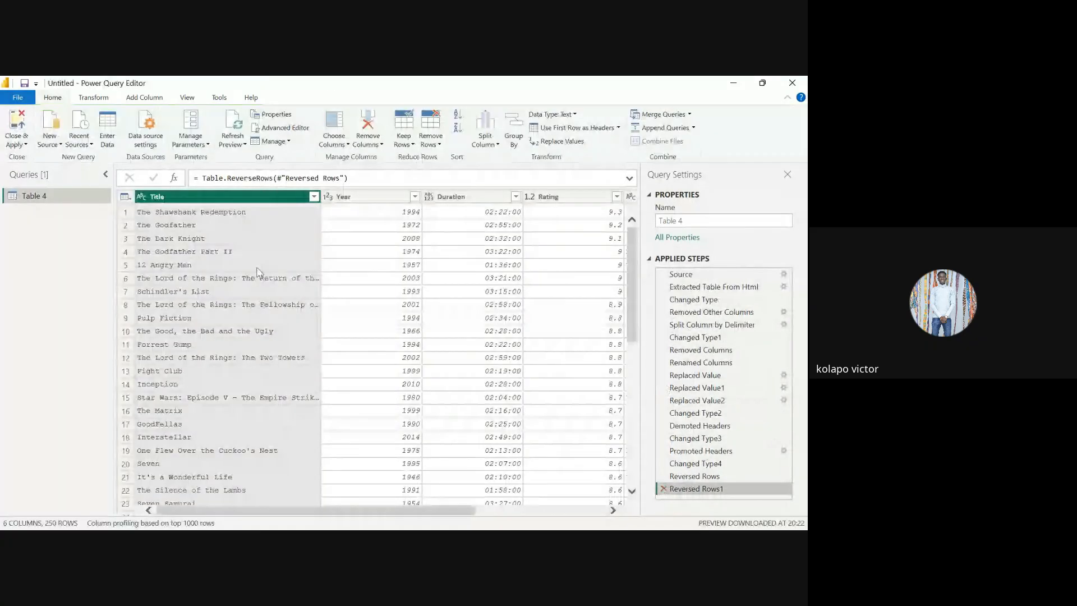
- Detect the data type of the Title column automatically
left_click(84, 99)
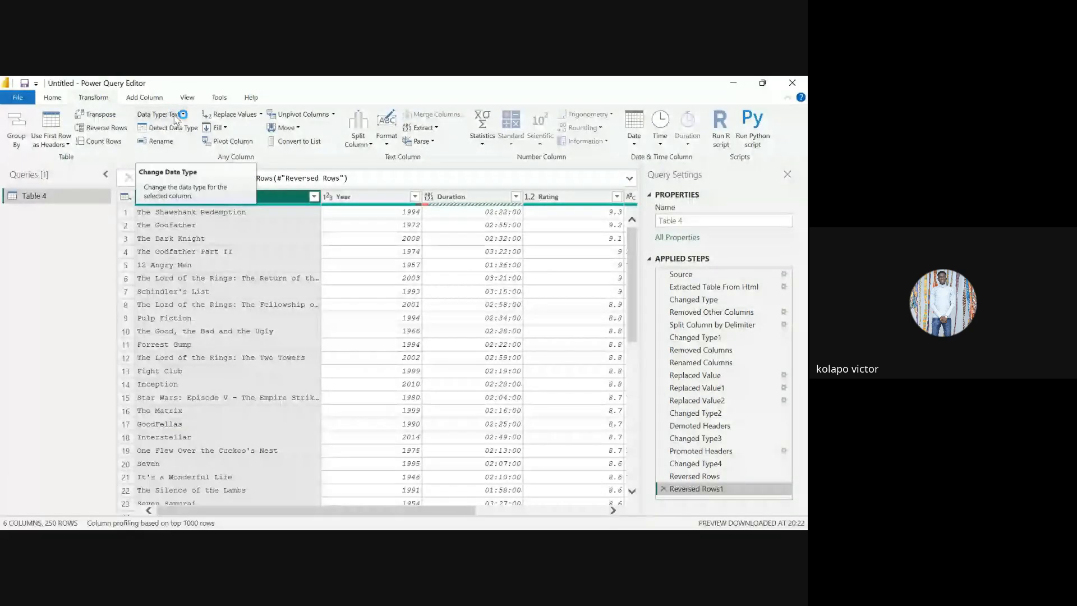
left_click(190, 131)
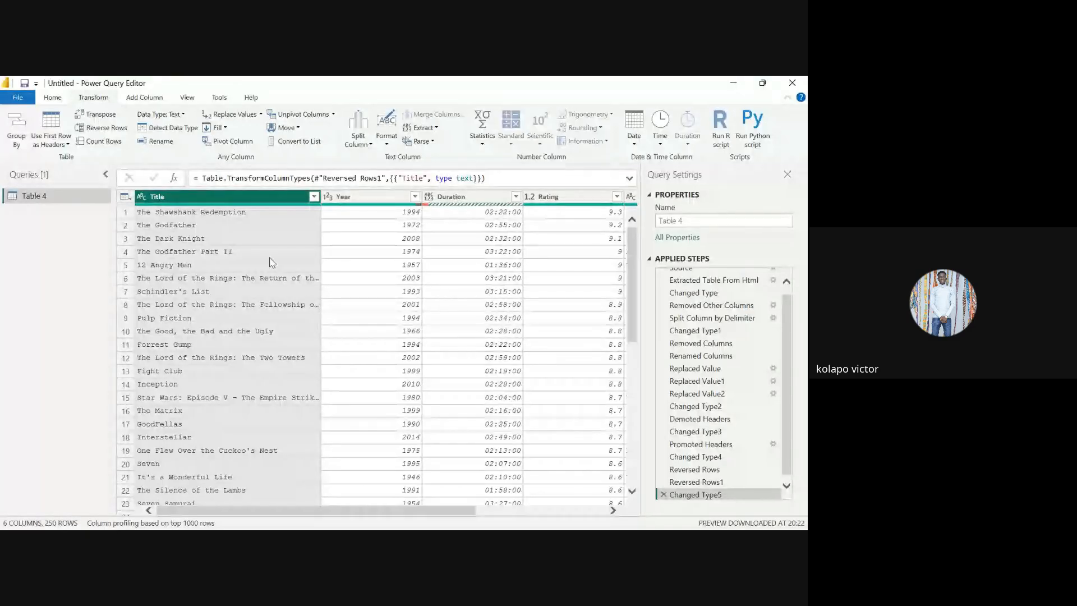
- Open the Title column's name for editing and cancel without renaming it
left_click(163, 144)
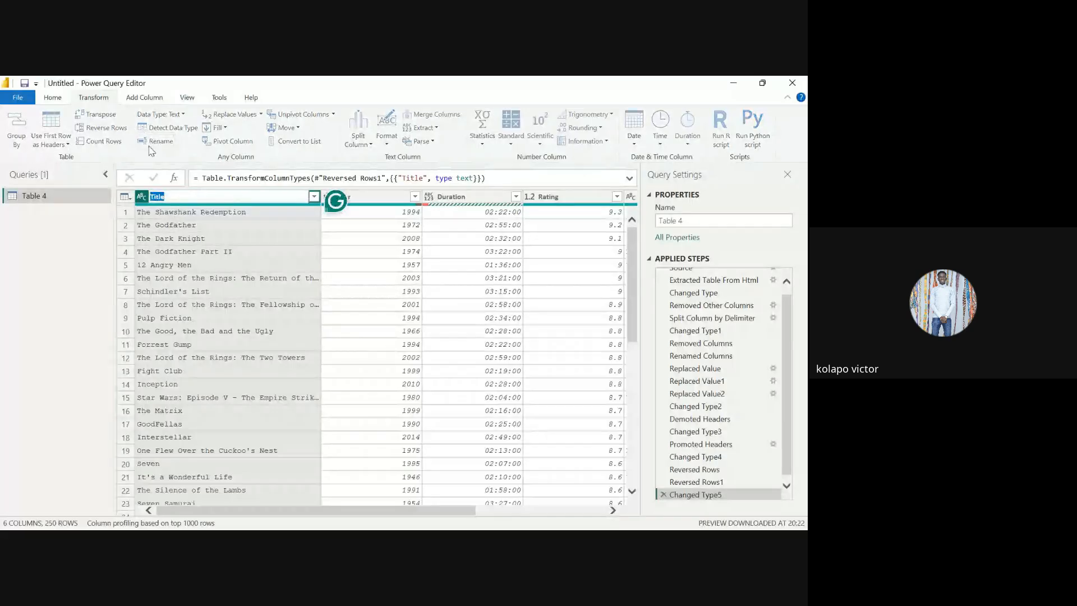
left_click(187, 243)
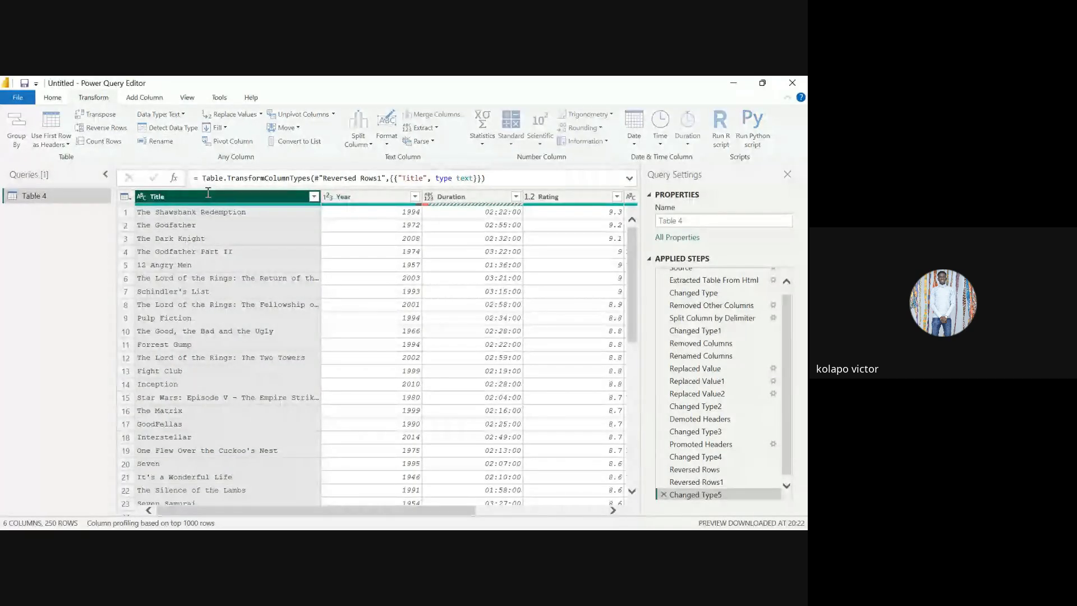
key("F2")
key("Escape")
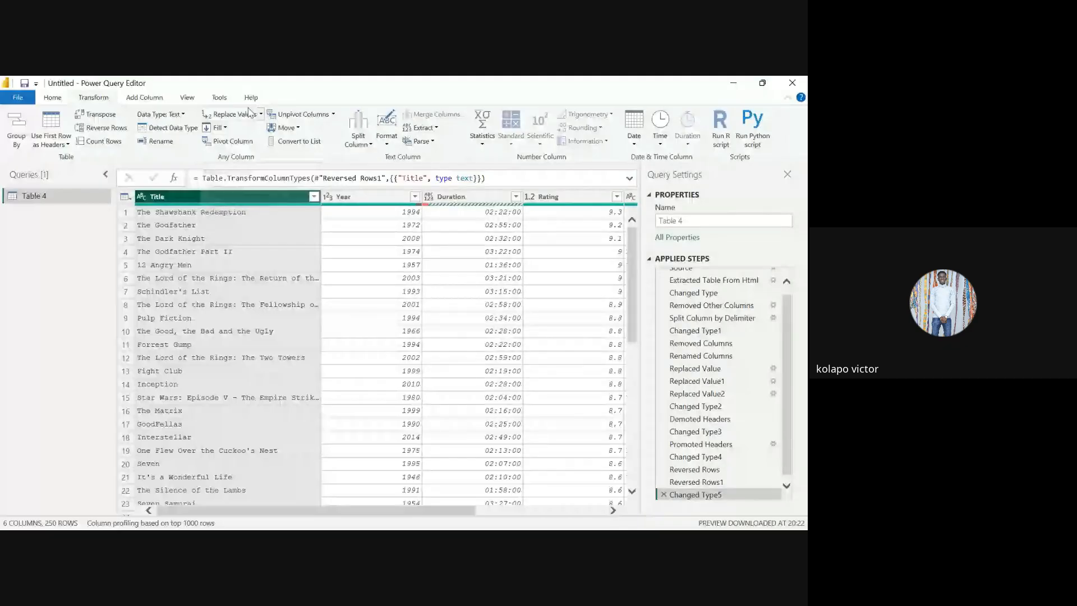
left_click(225, 128)
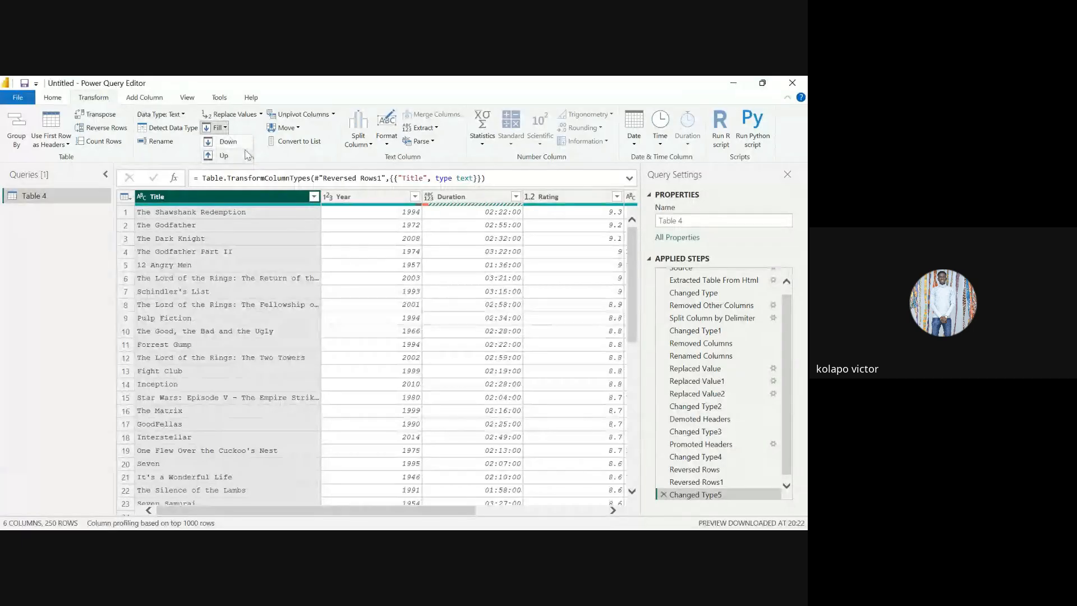
left_click(196, 160)
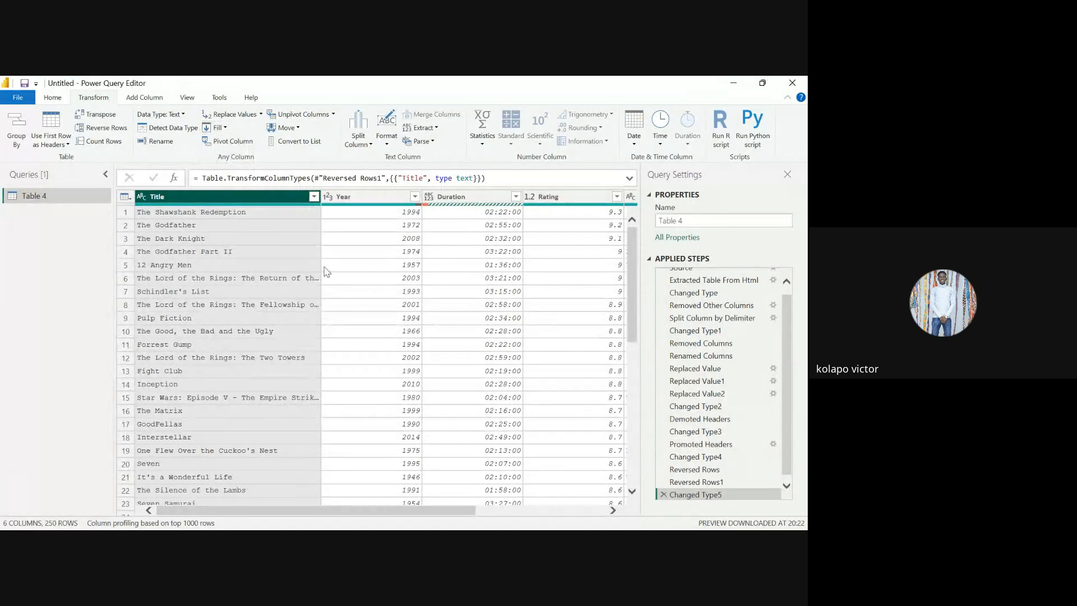
scroll(387, 273, "right", 3)
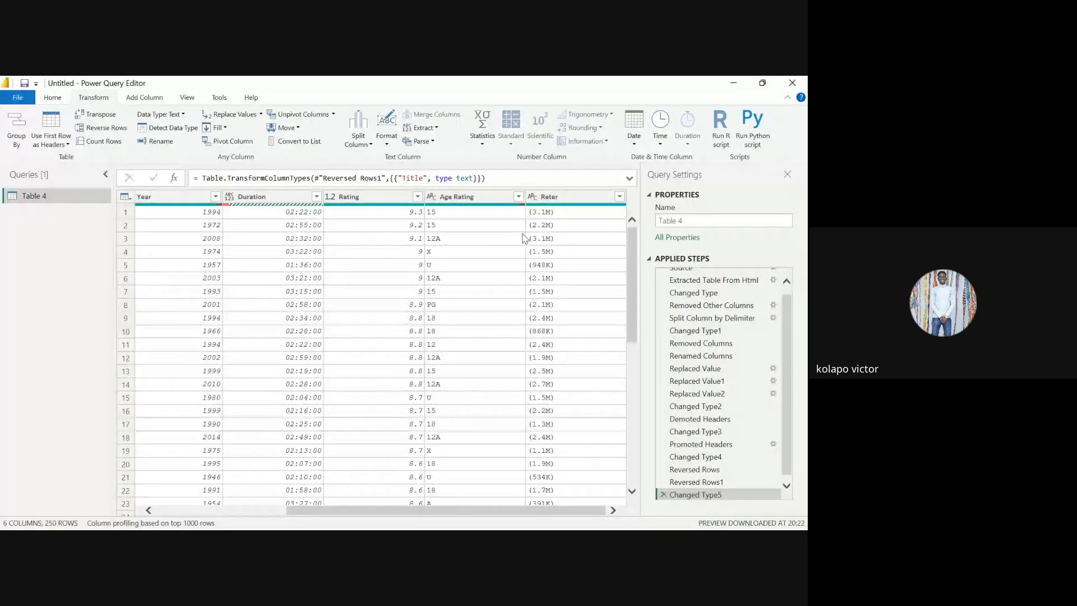
scroll(236, 210, "left", 3)
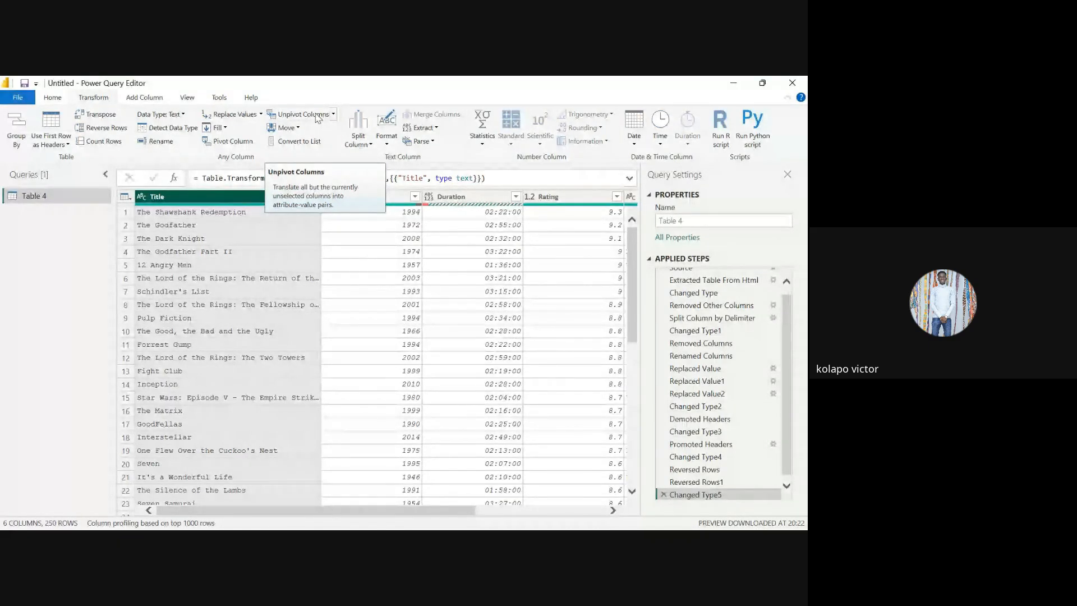
- Move the Title column one place to the right of Year, and move it back to the left
left_click(297, 128)
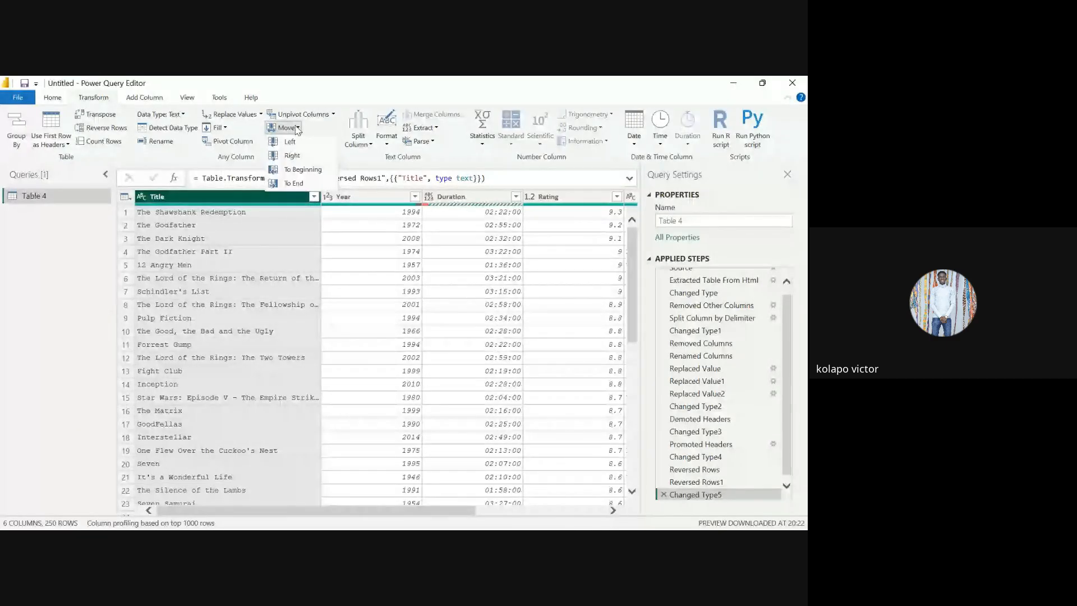
left_click(299, 159)
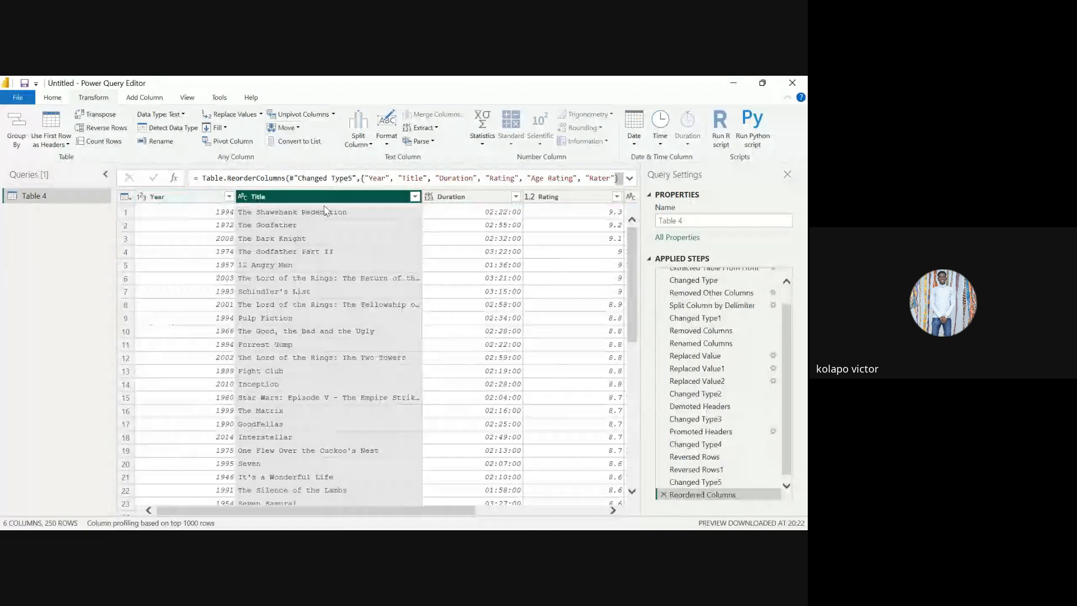
left_click(286, 127)
left_click(300, 144)
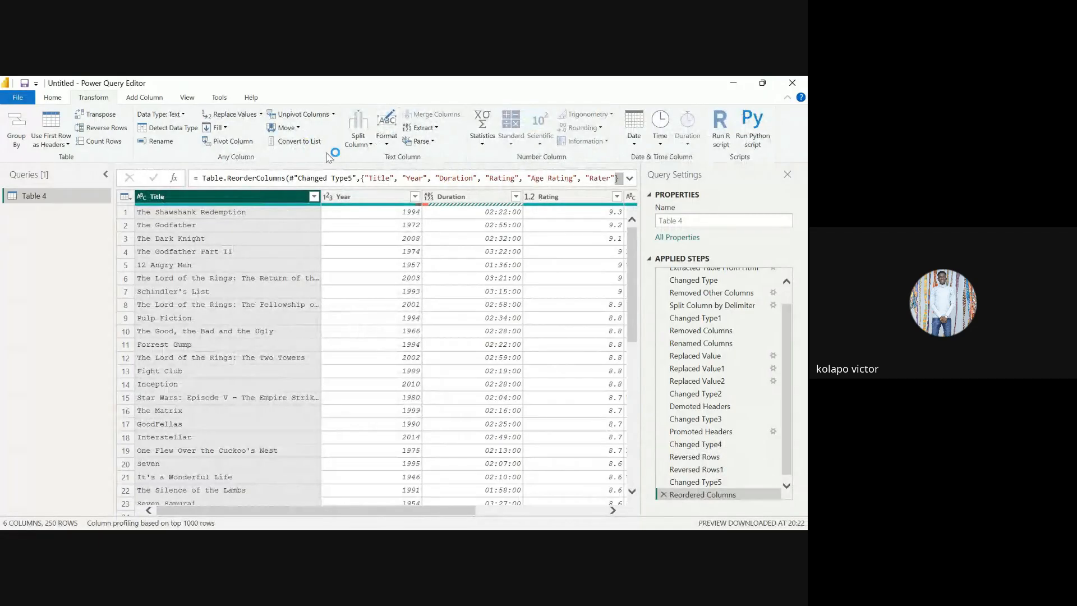
- Try converting the Title column to a list, scan its items, and remove the conversion from the applied steps
left_click(308, 144)
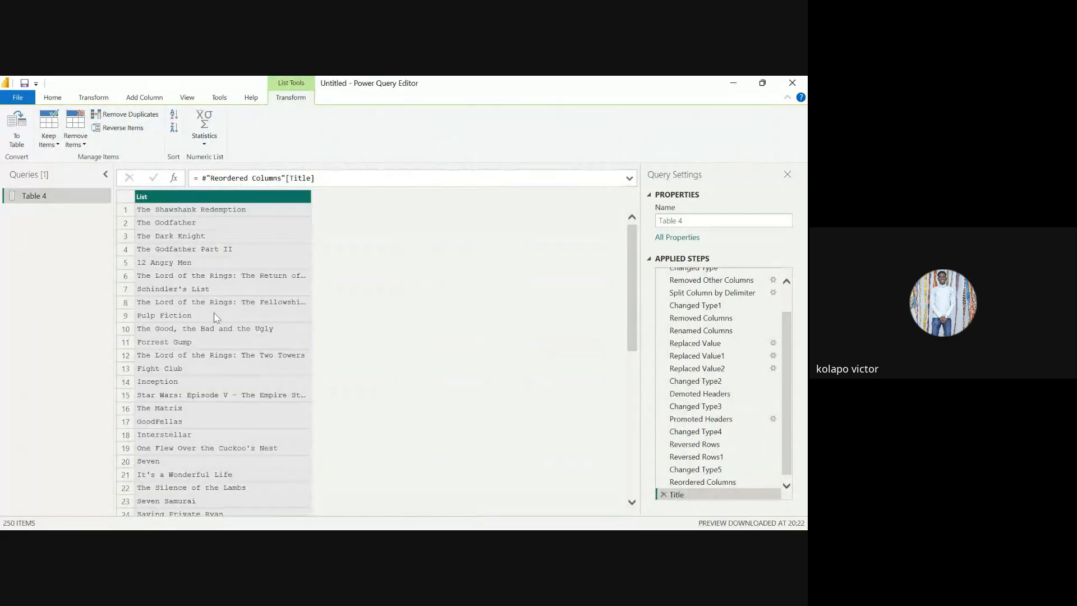
scroll(251, 469, "down", 20)
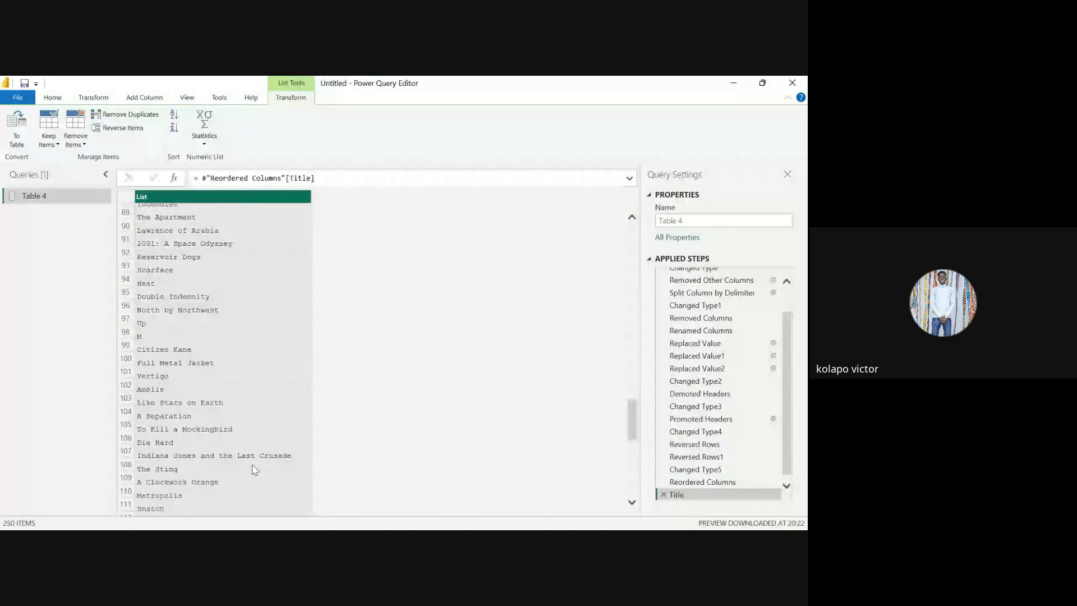
scroll(252, 468, "down", 5)
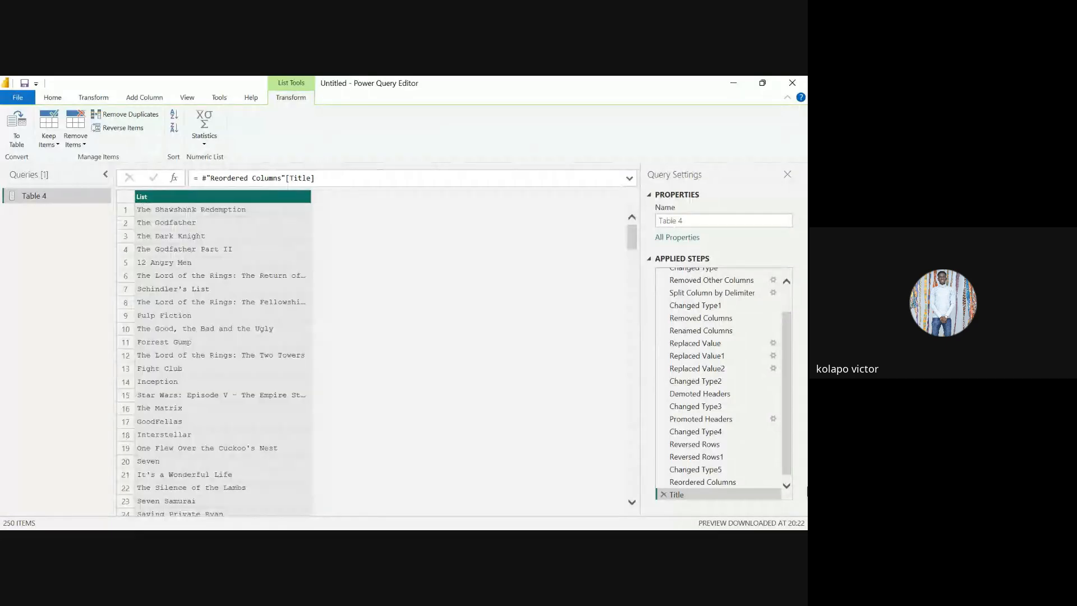
left_click(662, 494)
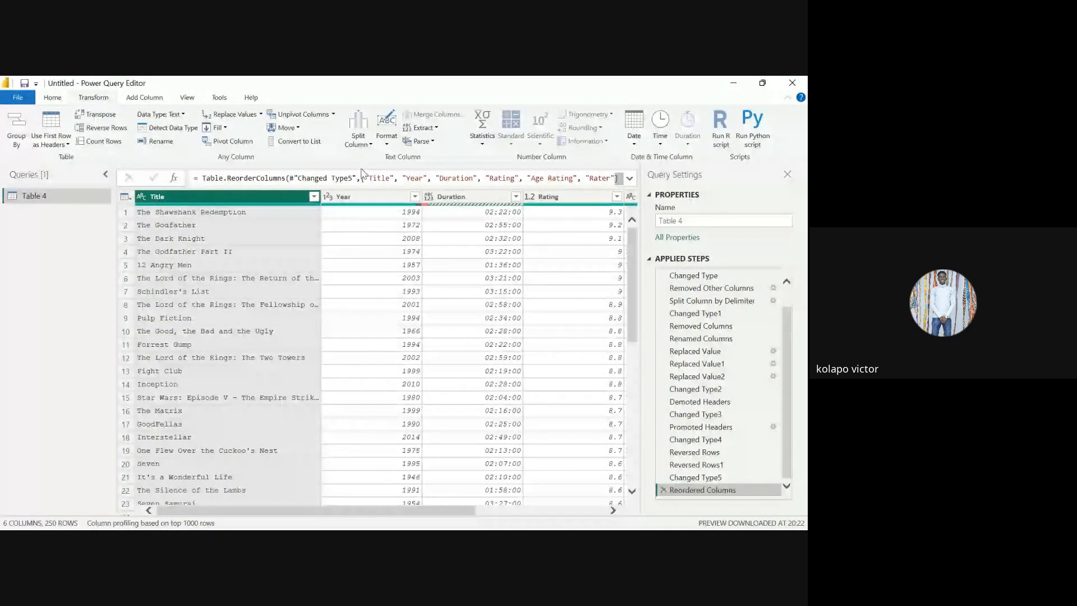
left_click(386, 129)
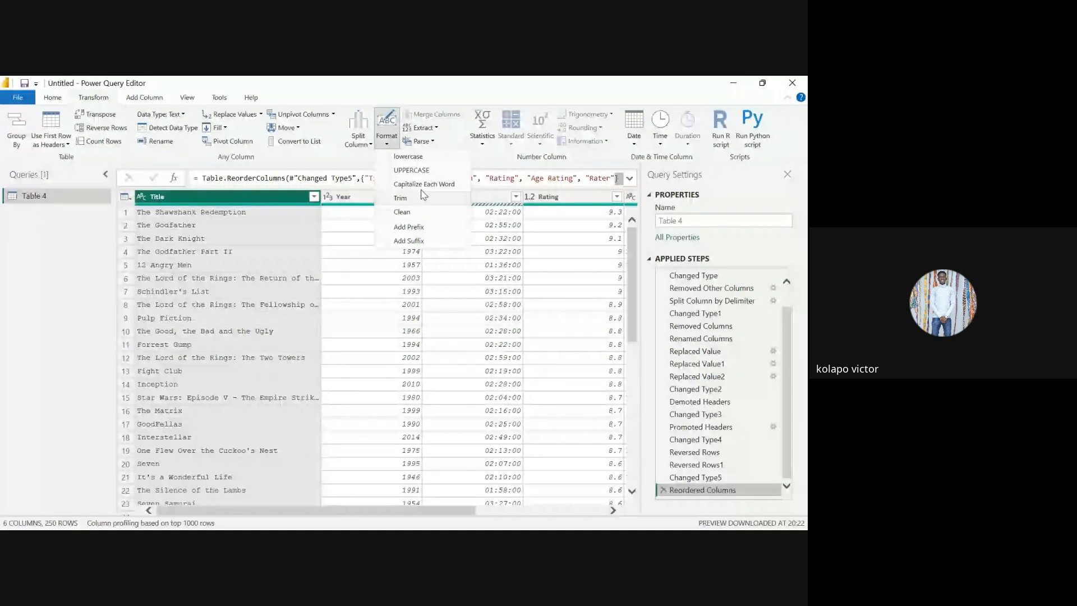
left_click(440, 130)
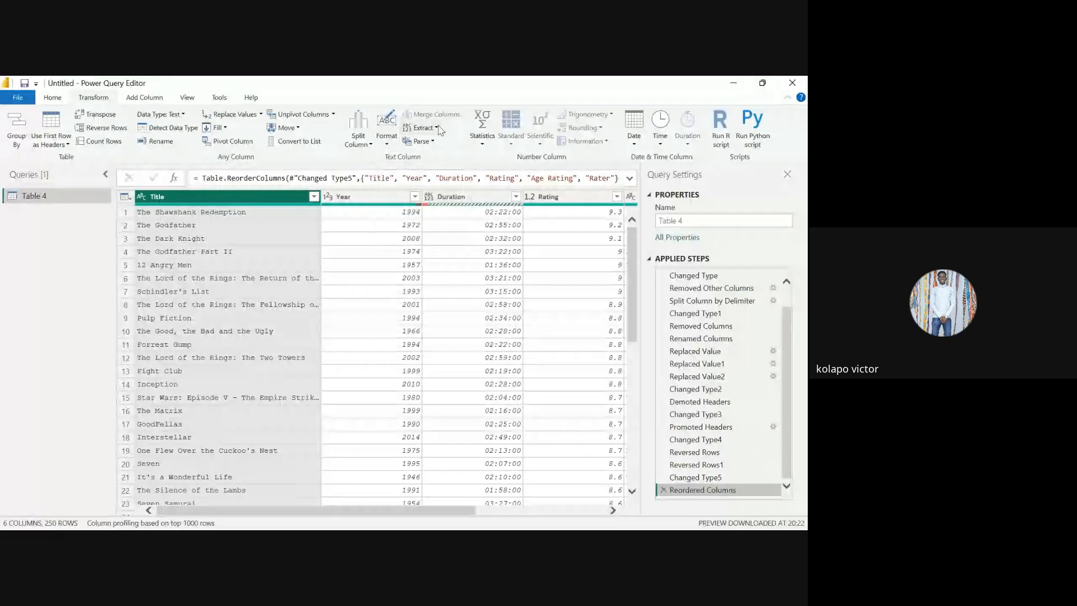
- Examine the Extract, Parse and Statistics options available for the Title column
left_click(439, 129)
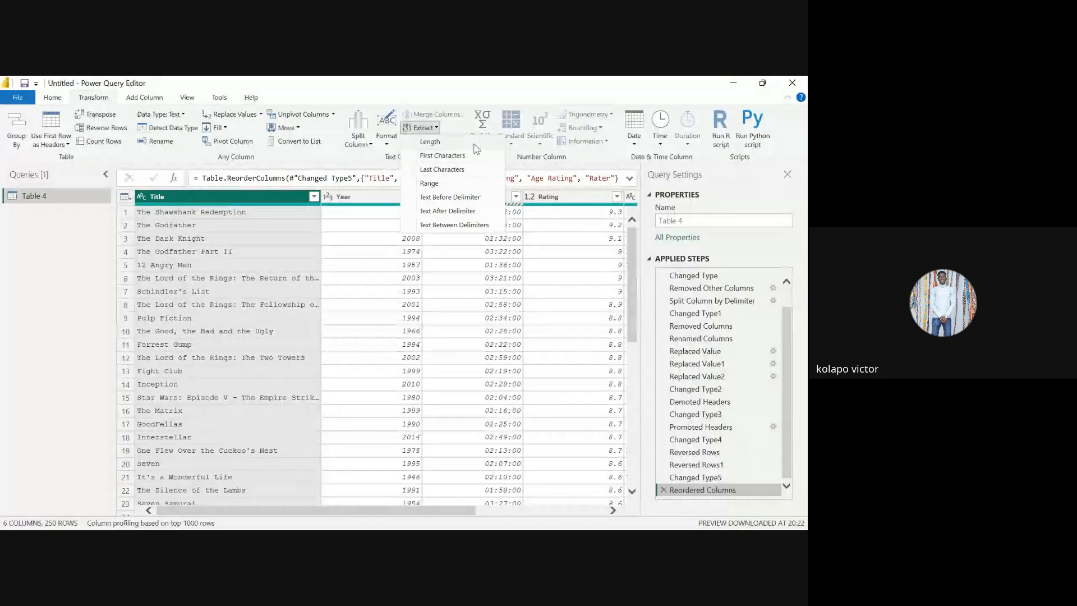
left_click(350, 236)
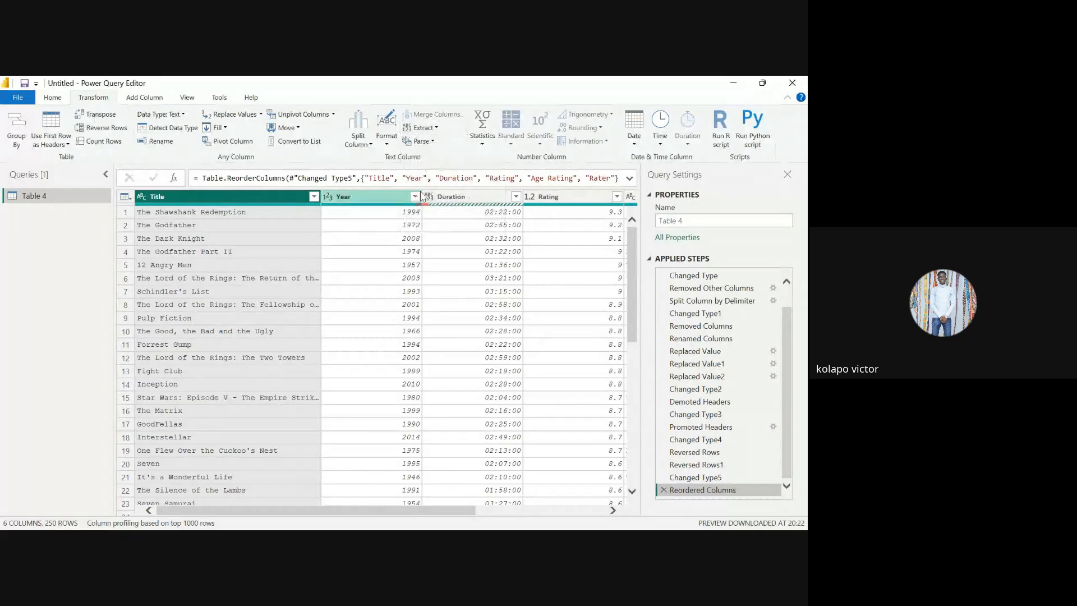
left_click(431, 145)
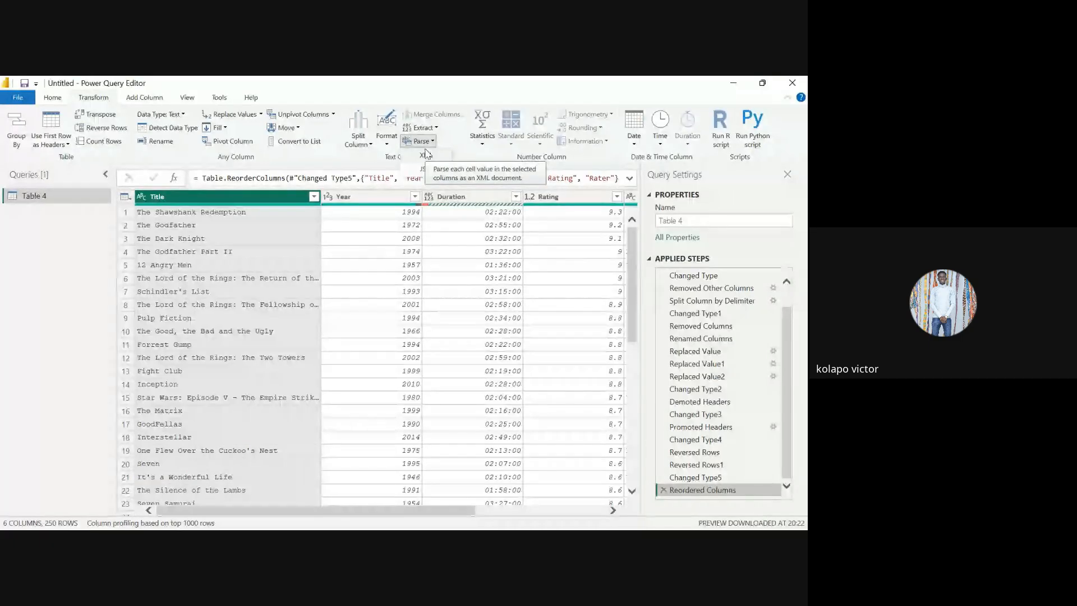
left_click(417, 141)
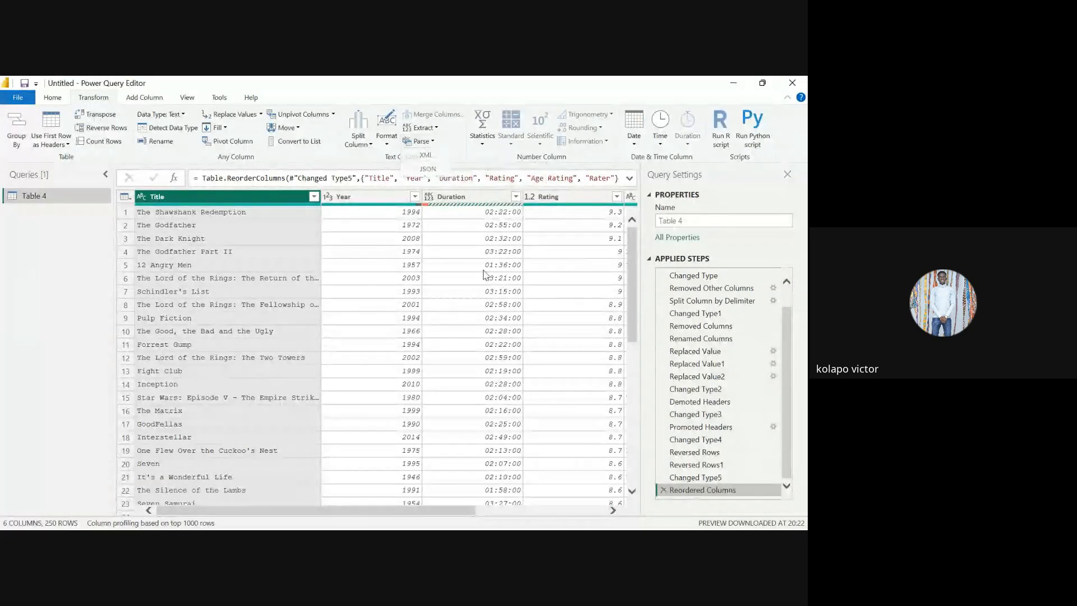
left_click(425, 141)
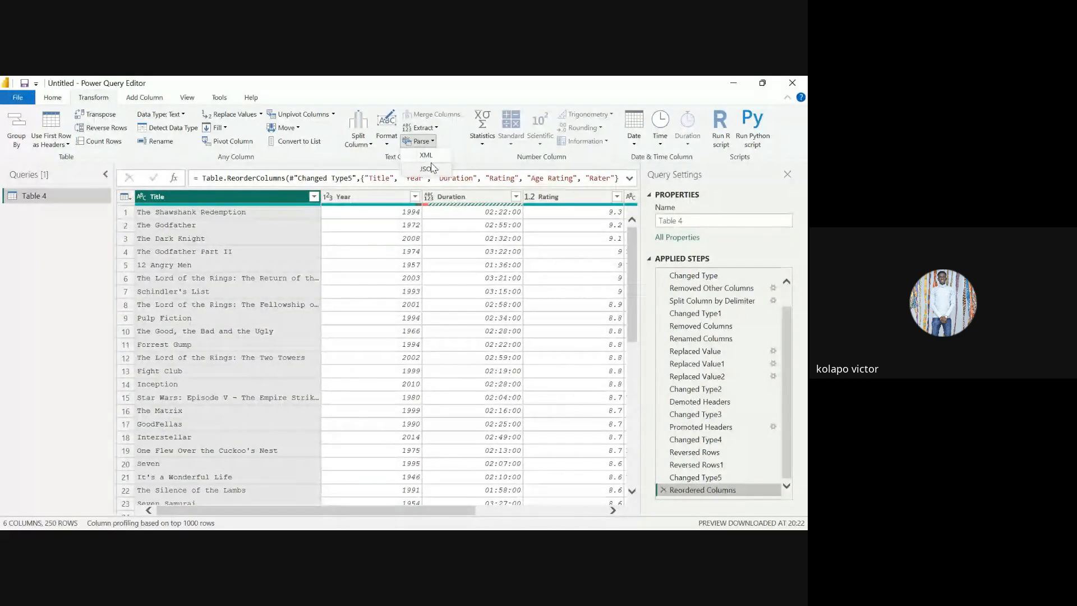
left_click(471, 239)
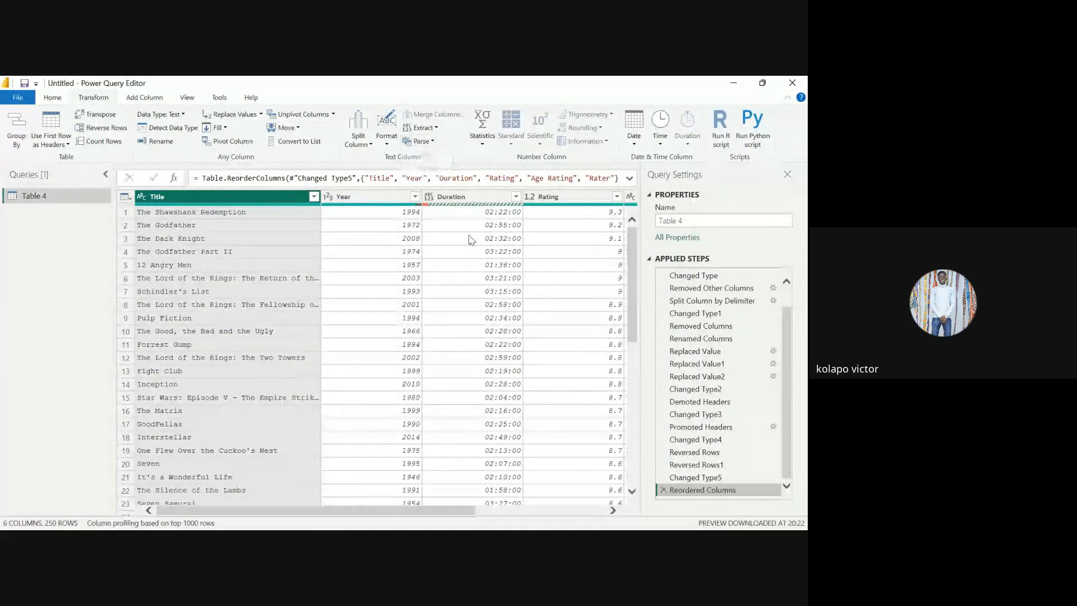
left_click(488, 144)
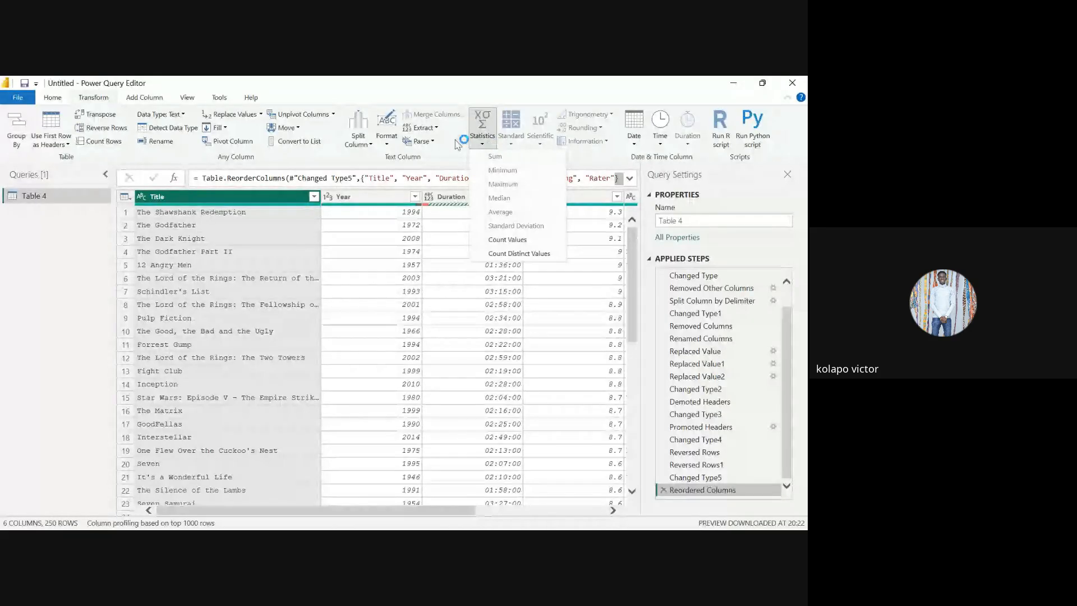
left_click(483, 139)
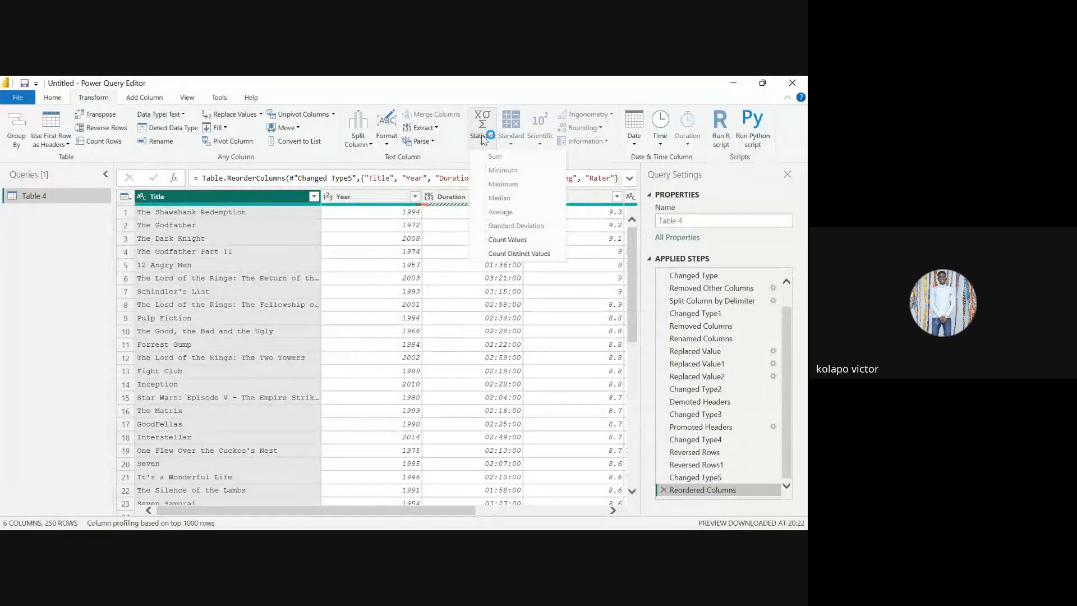
- Try calculating the sum of the Year column, and remove the calculation from the applied steps
left_click(392, 194)
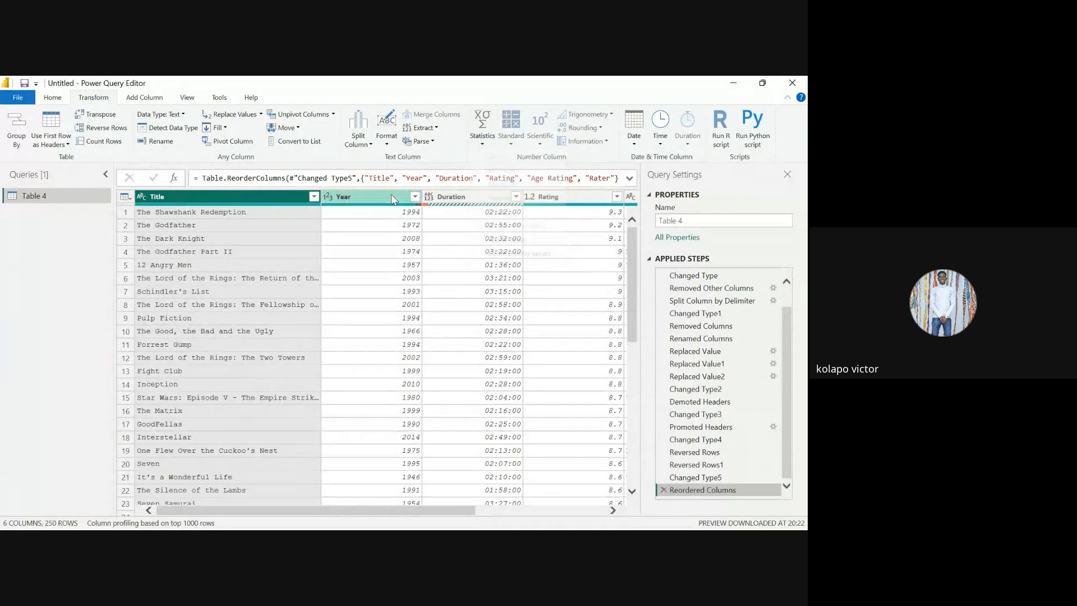
left_click(378, 210)
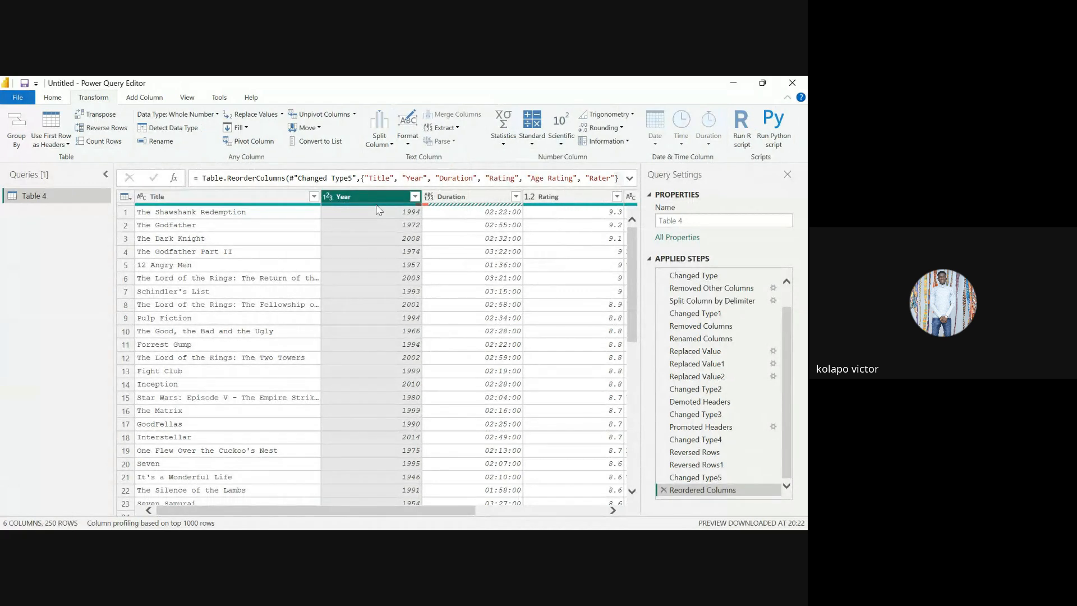
left_click(503, 136)
left_click(531, 162)
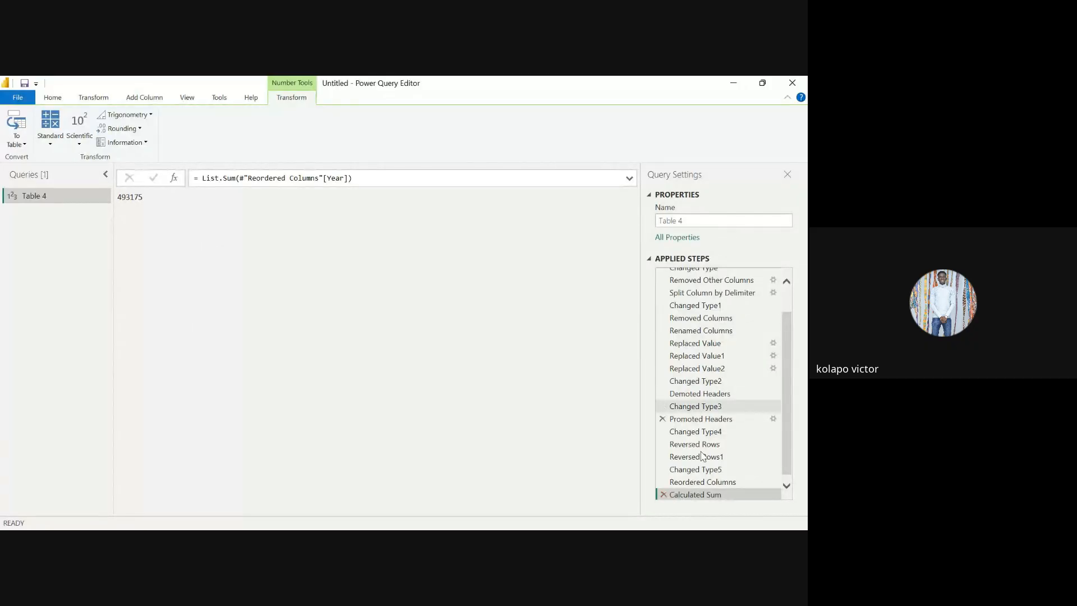
left_click(663, 494)
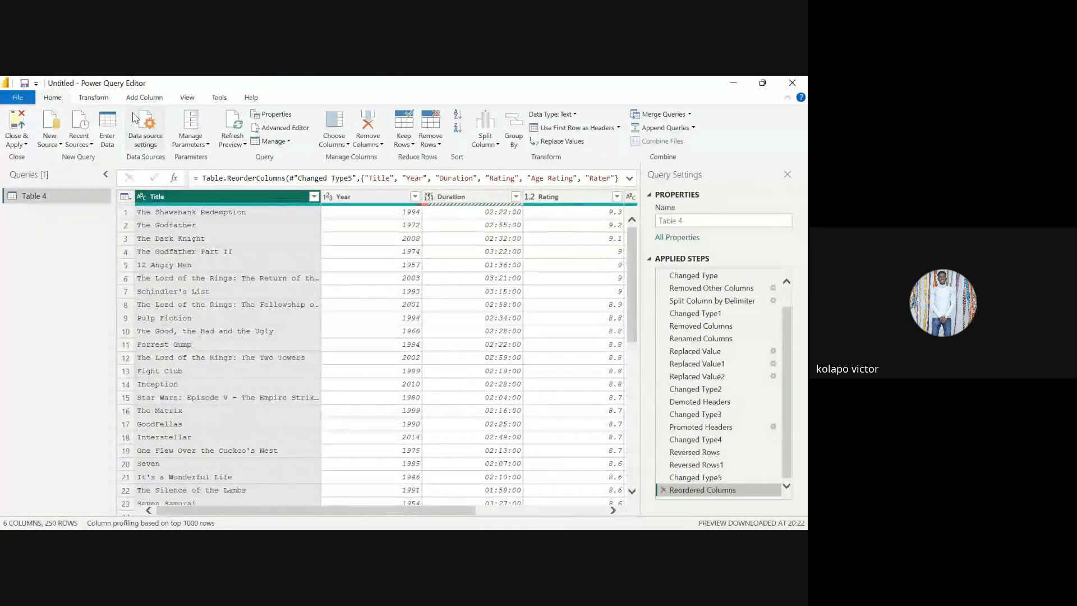
- Try multiplying the Rating column by 100, and remove the multiplication from the applied steps
left_click(93, 97)
left_click(483, 143)
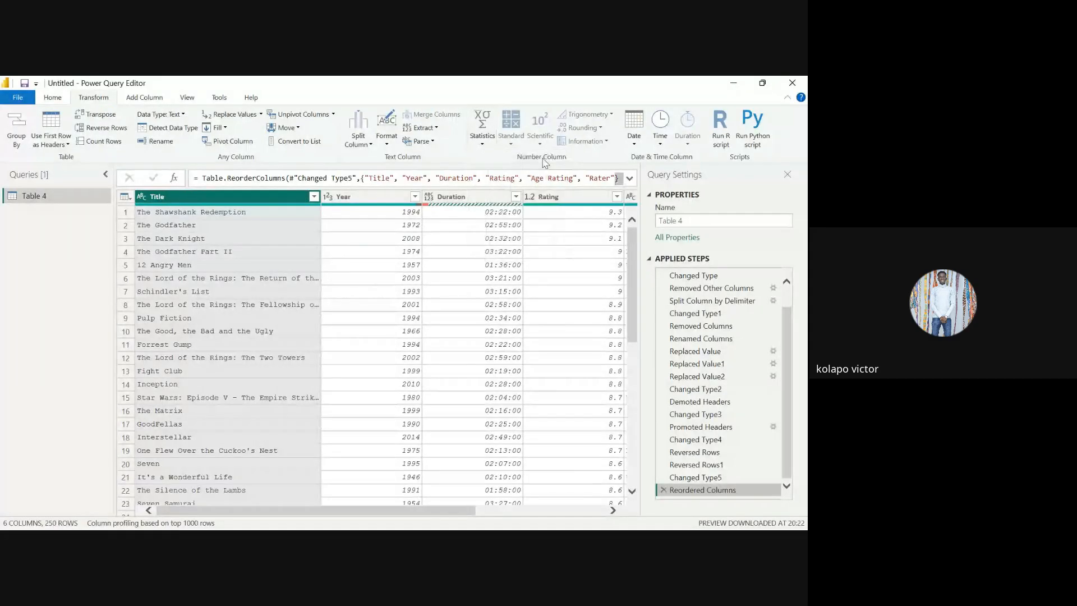
left_click(392, 239)
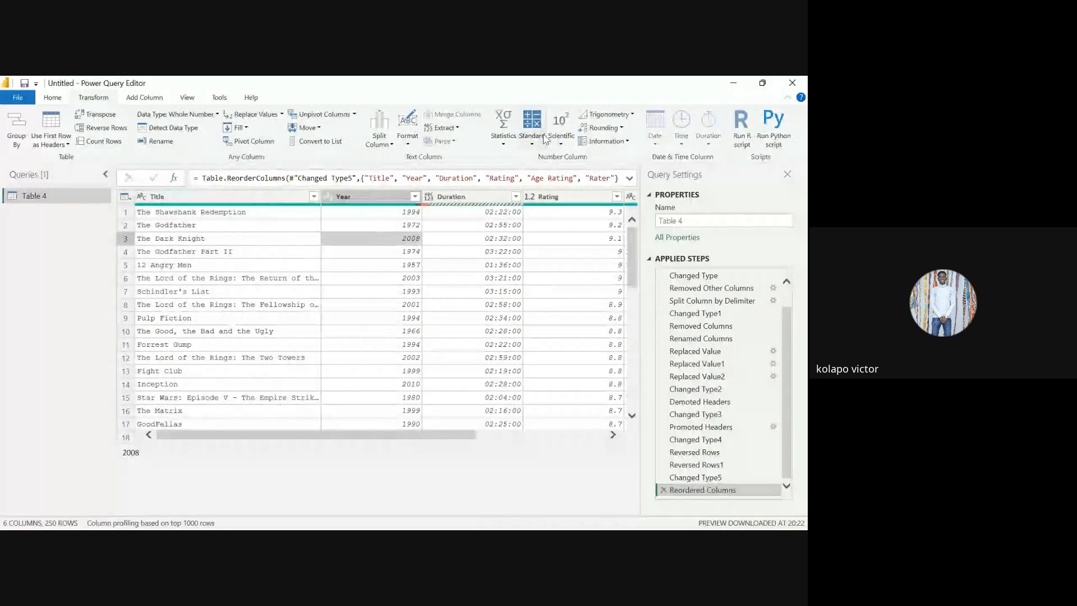
left_click(532, 128)
scroll(465, 251, "right", 1)
scroll(465, 251, "right", 3)
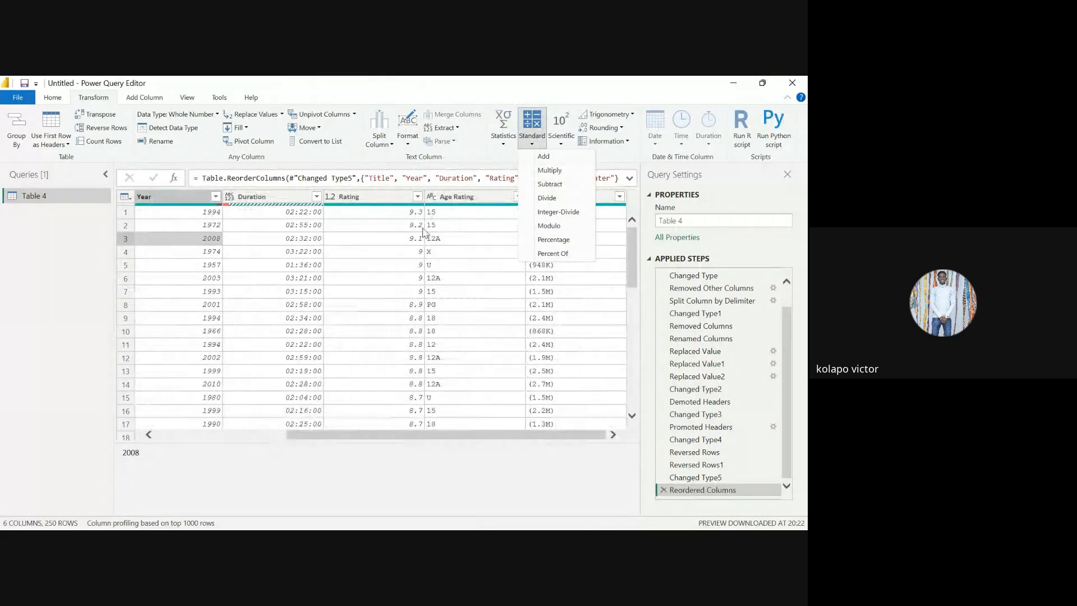
left_click(390, 209)
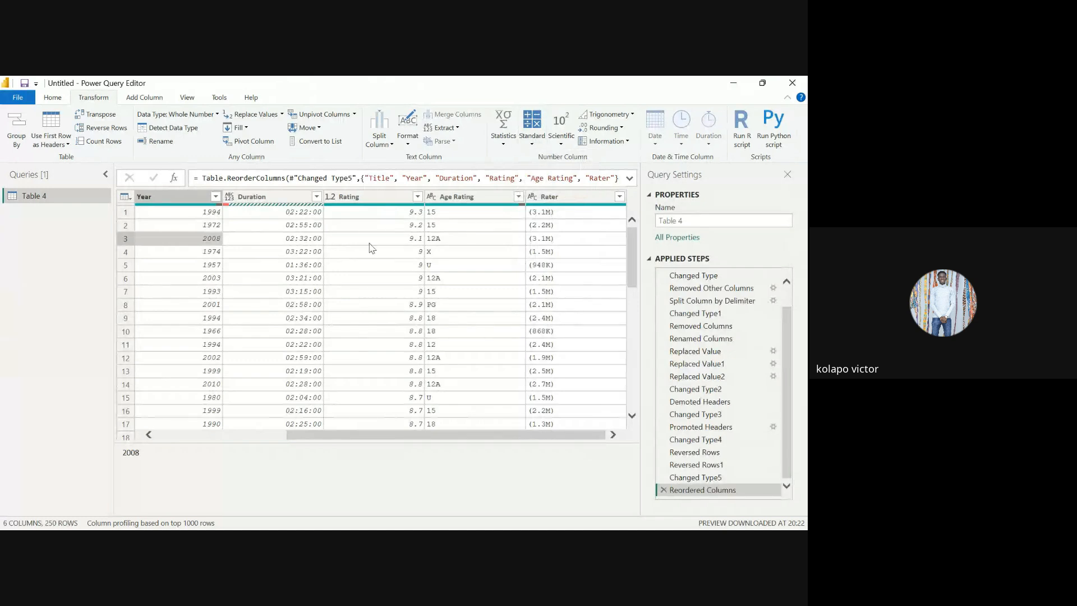
left_click(370, 197)
left_click(546, 144)
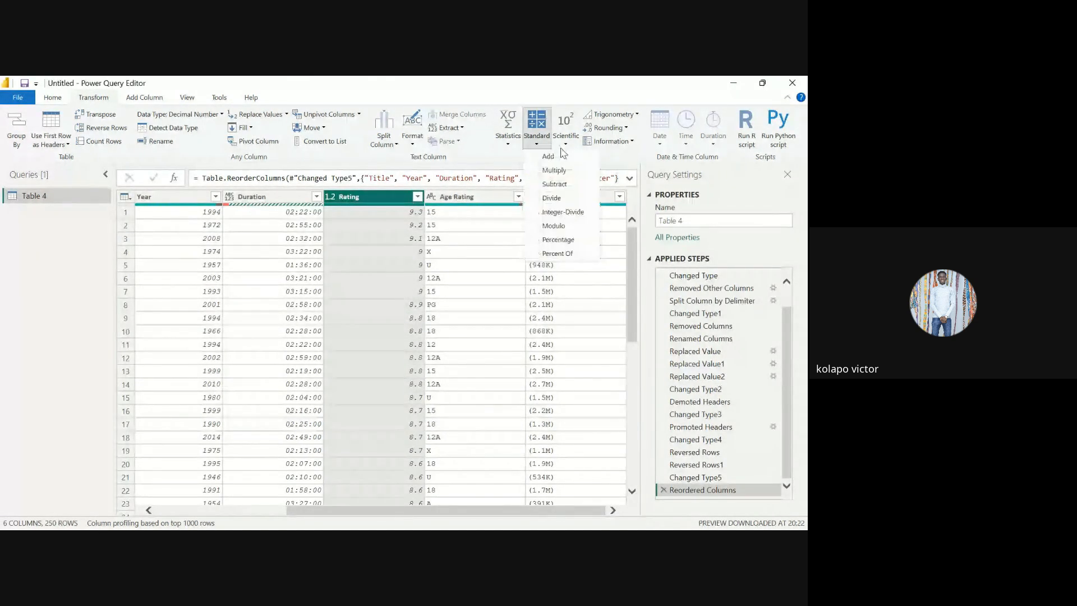
left_click(564, 172)
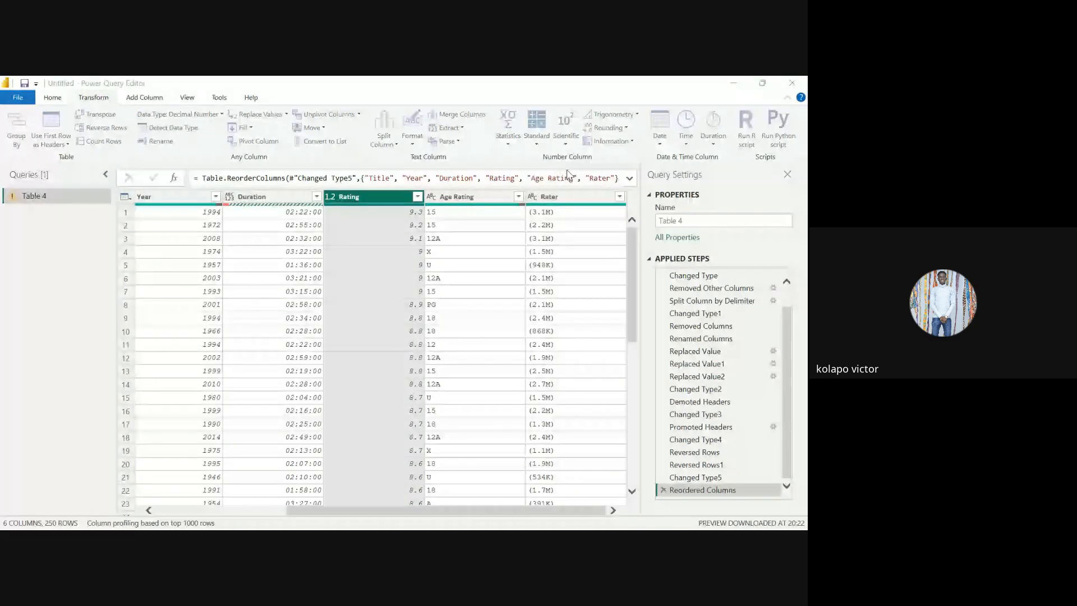
type("100")
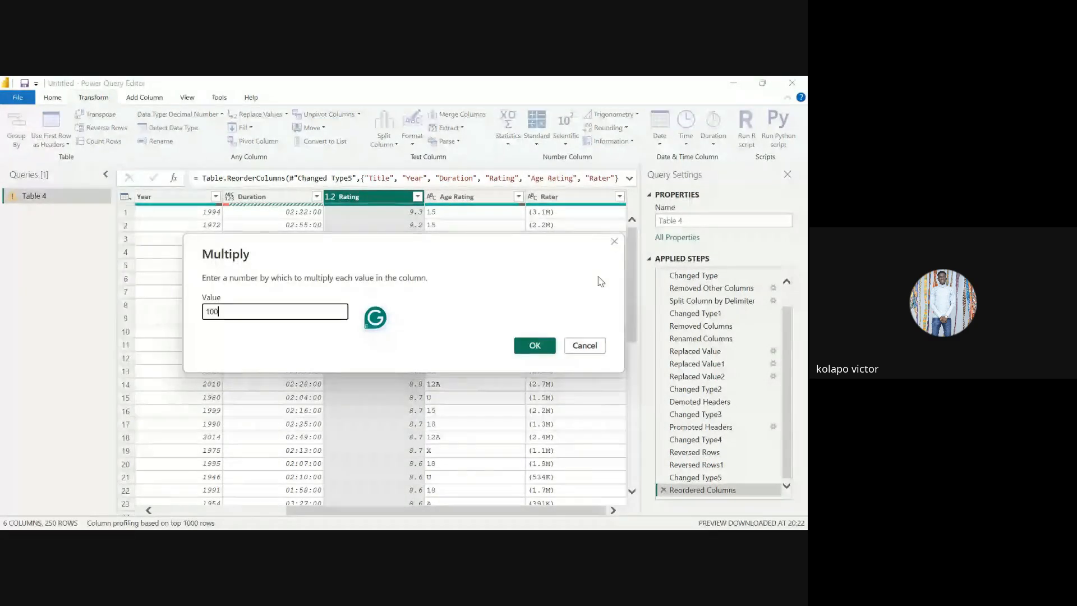
left_click(534, 345)
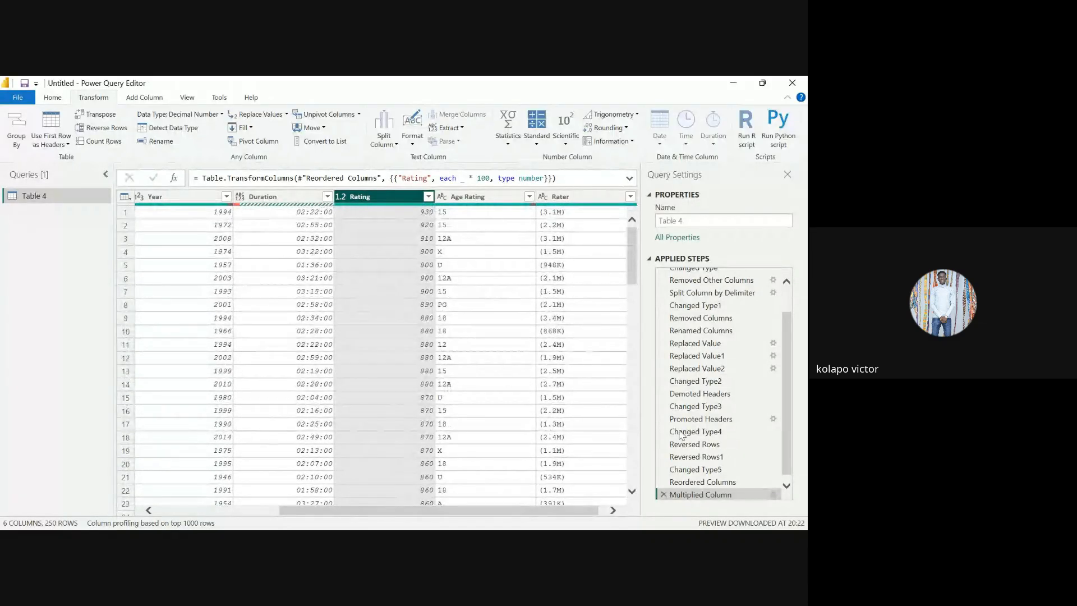
left_click(665, 494)
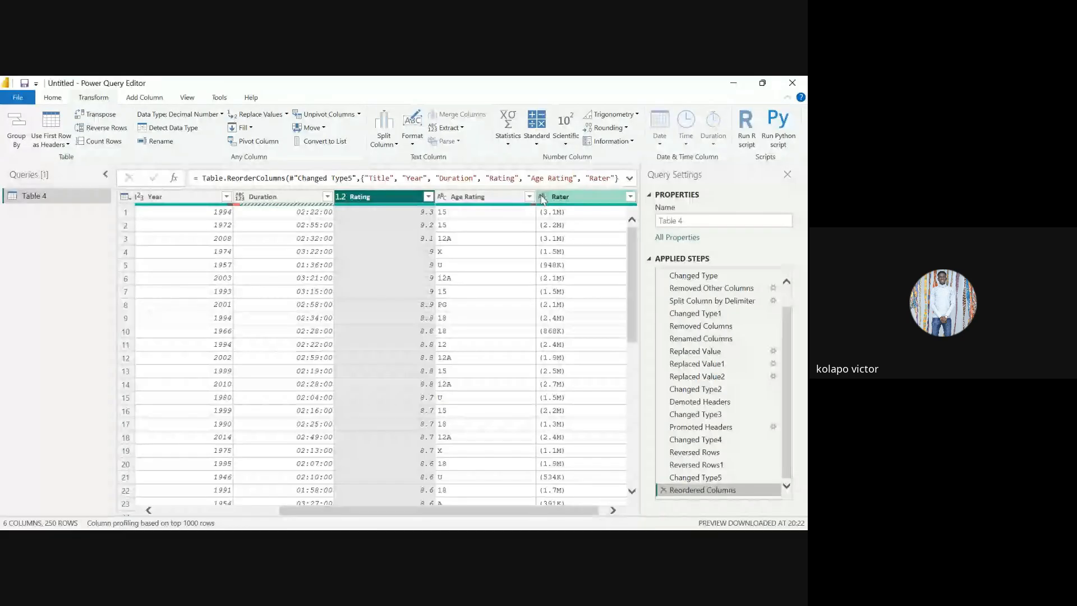
left_click(156, 97)
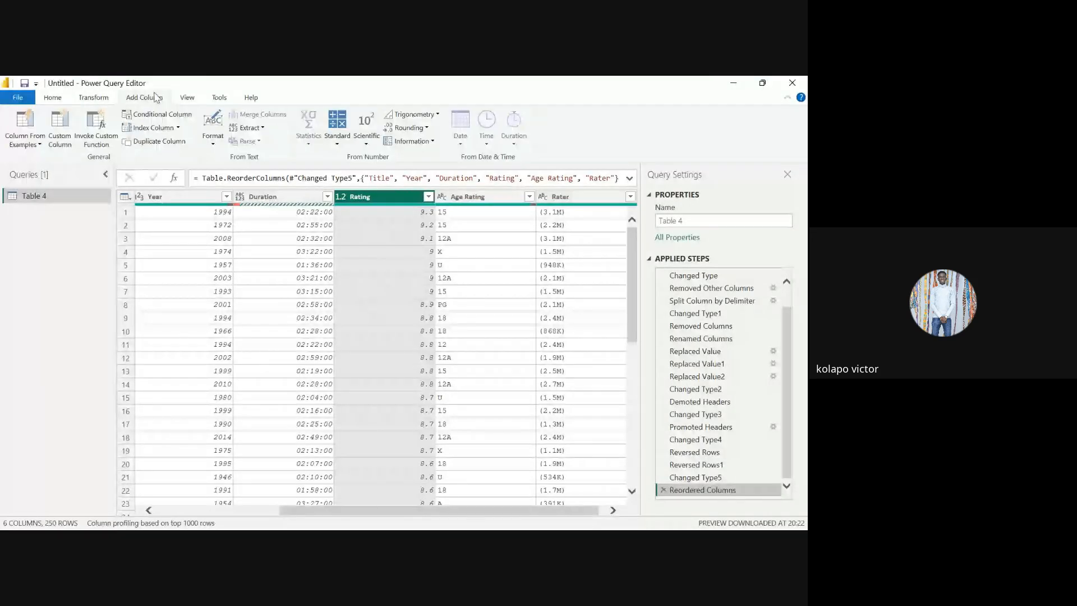
scroll(421, 280, "right", 1)
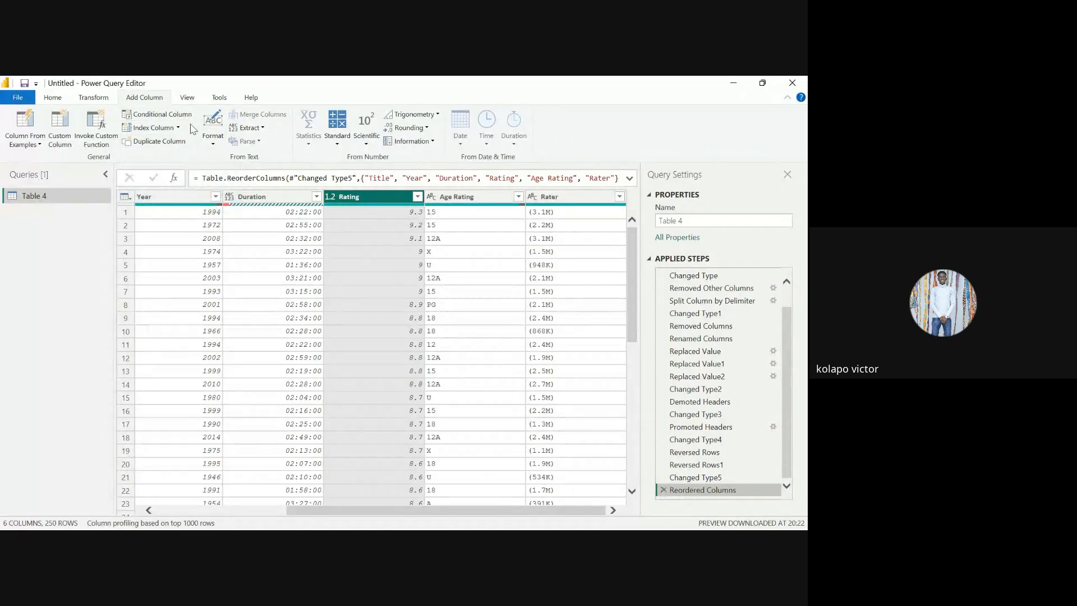
left_click(102, 119)
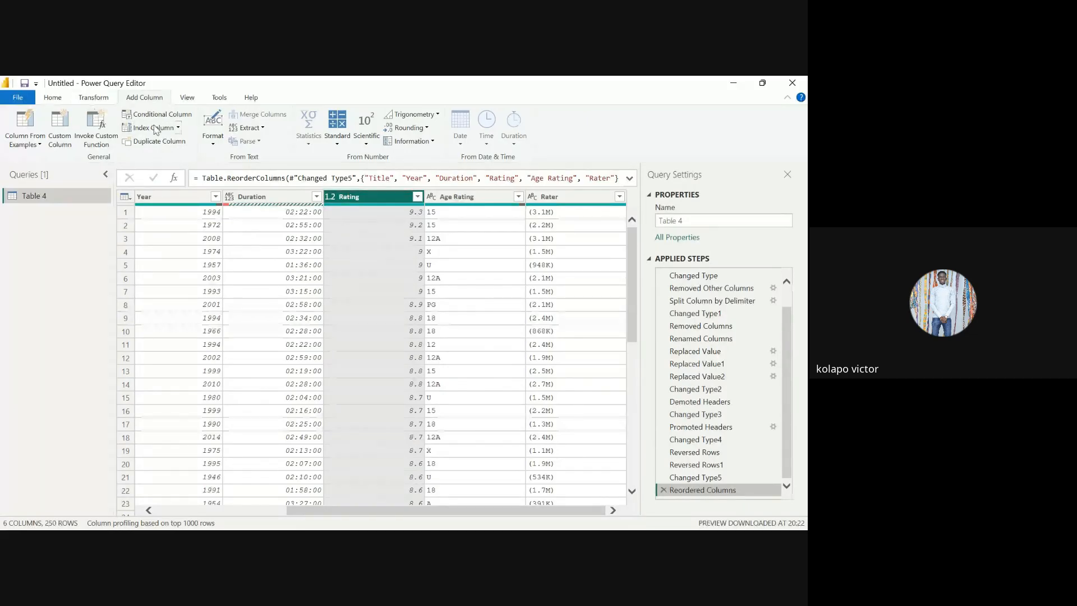
- Turn the monospaced font off in the data preview, compare the Title column, and turn it back on
left_click(187, 98)
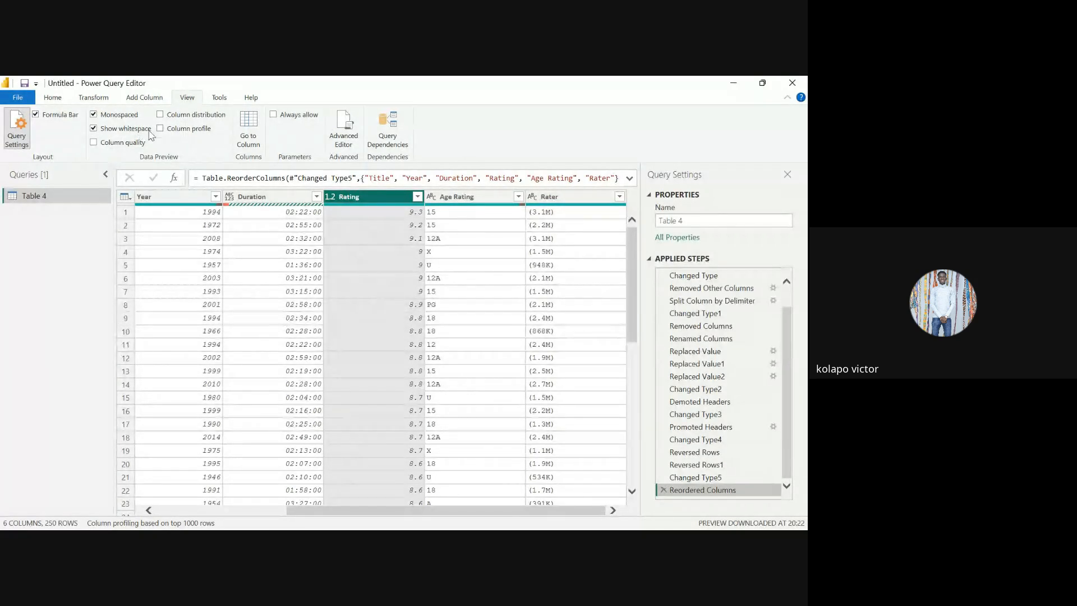
left_click(94, 115)
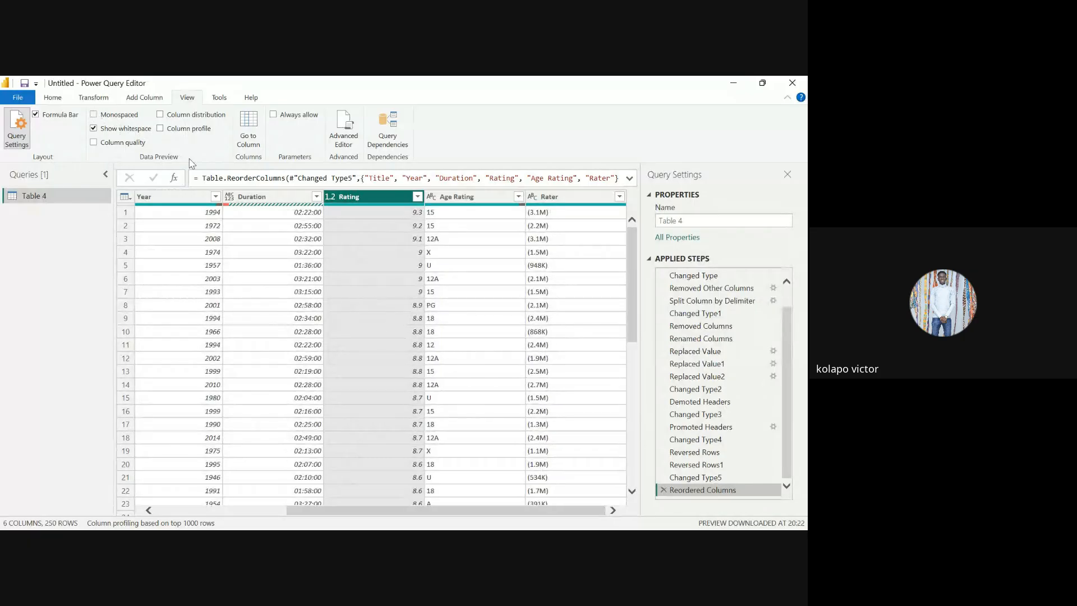
scroll(242, 255, "left", 5)
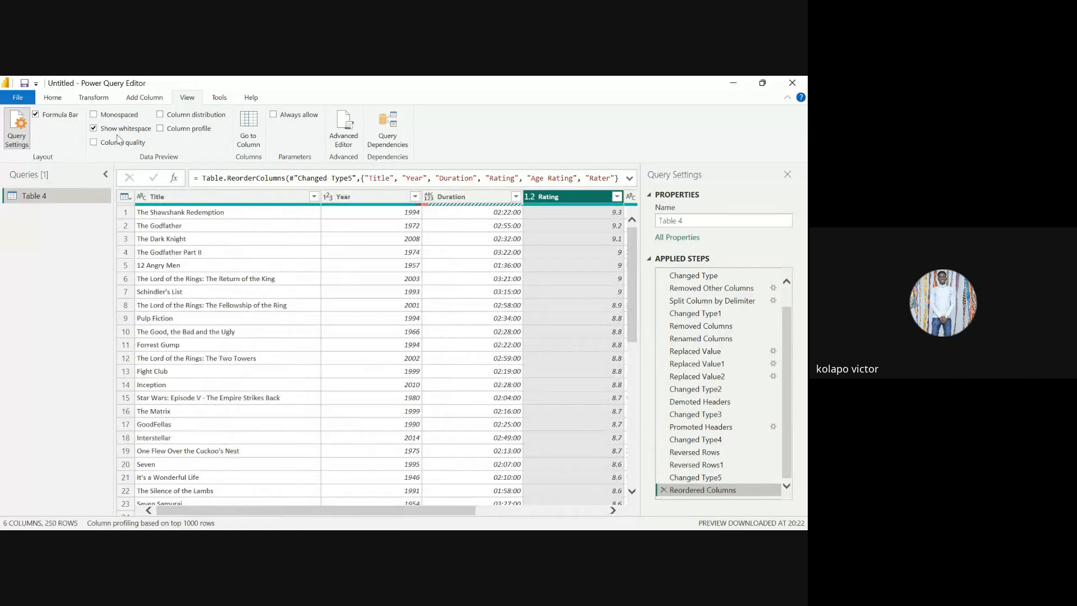
left_click(111, 115)
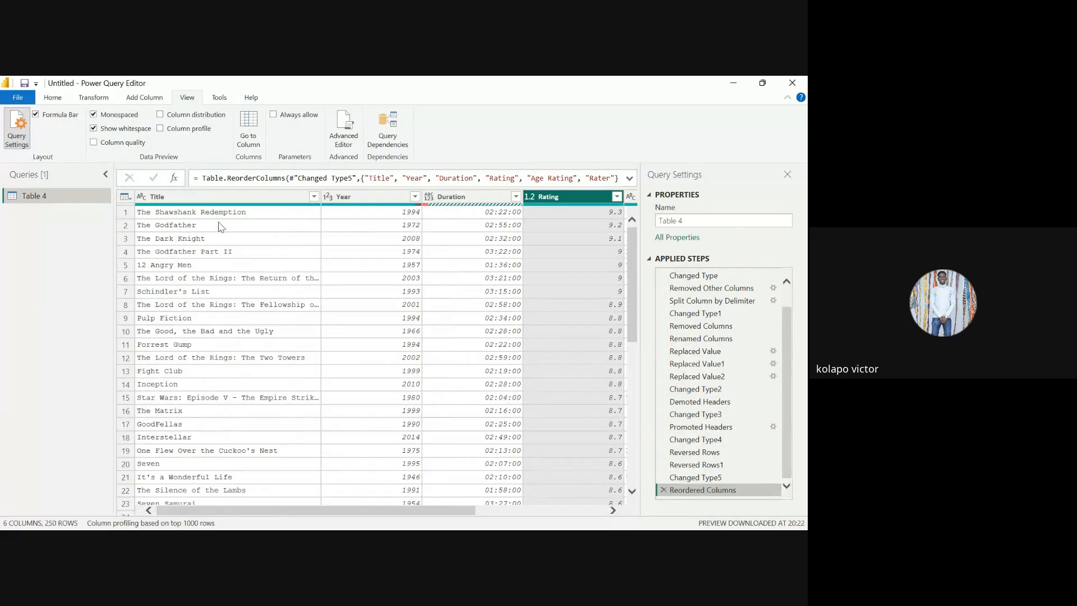
- Show column quality, review the valid, error and empty percentages across the columns, and hide it again
left_click(94, 144)
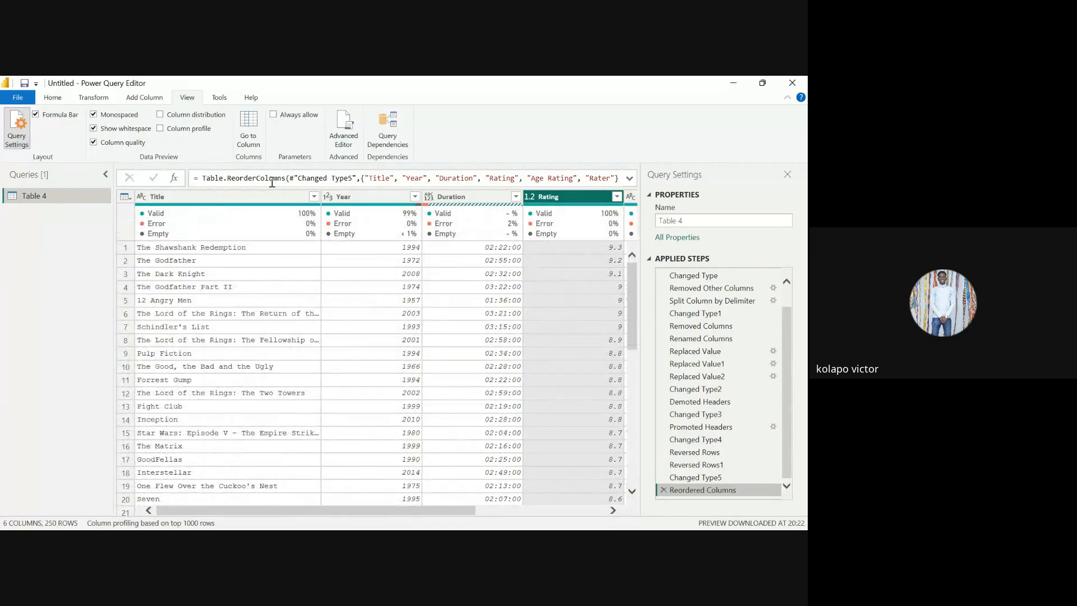
scroll(424, 251, "right", 3)
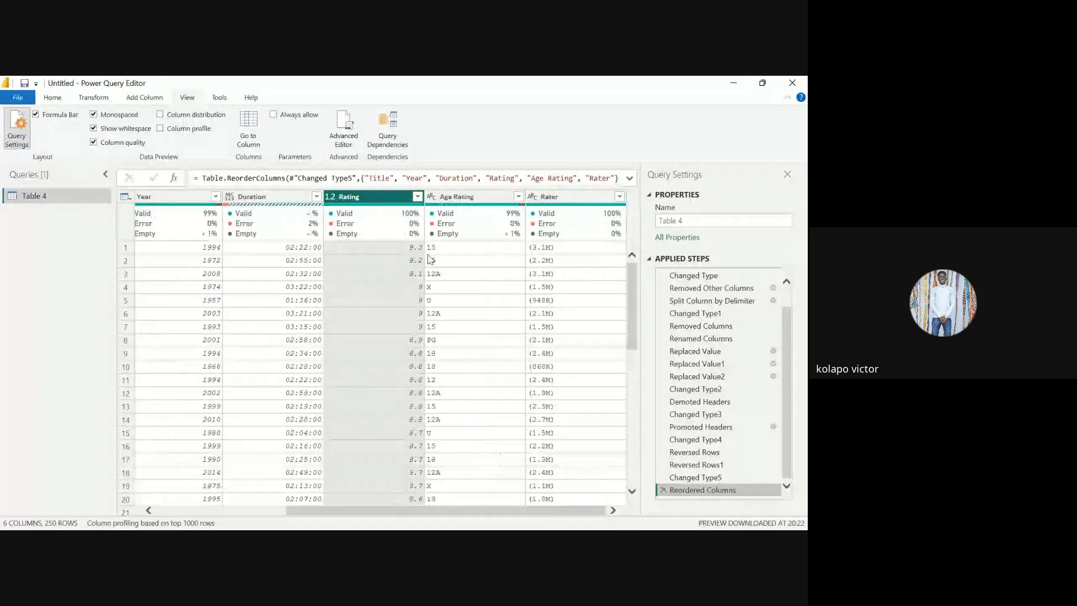
left_click(422, 246)
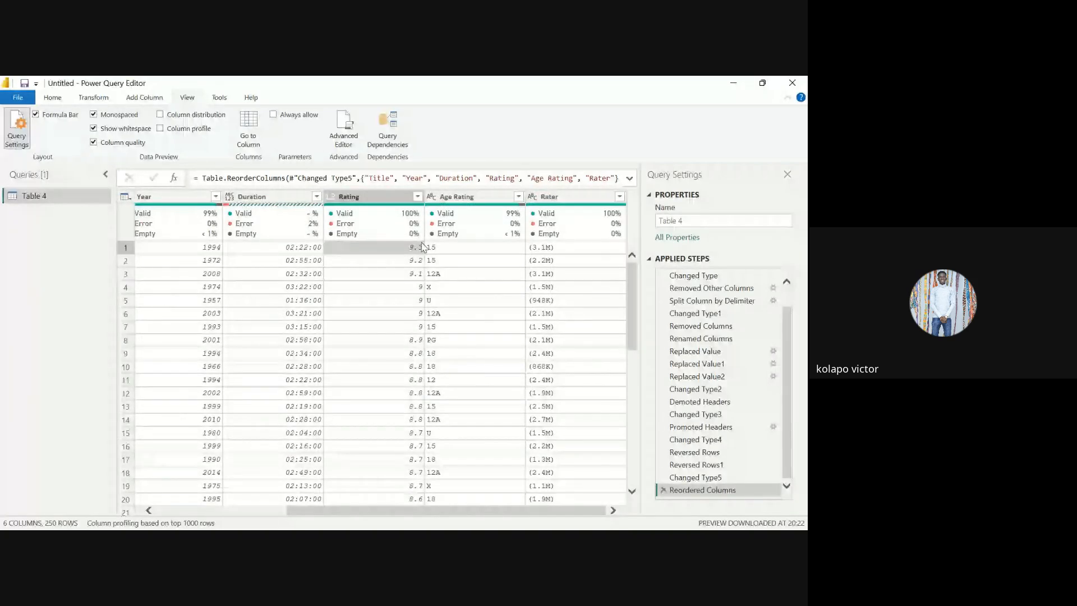
scroll(413, 275, "left", 3)
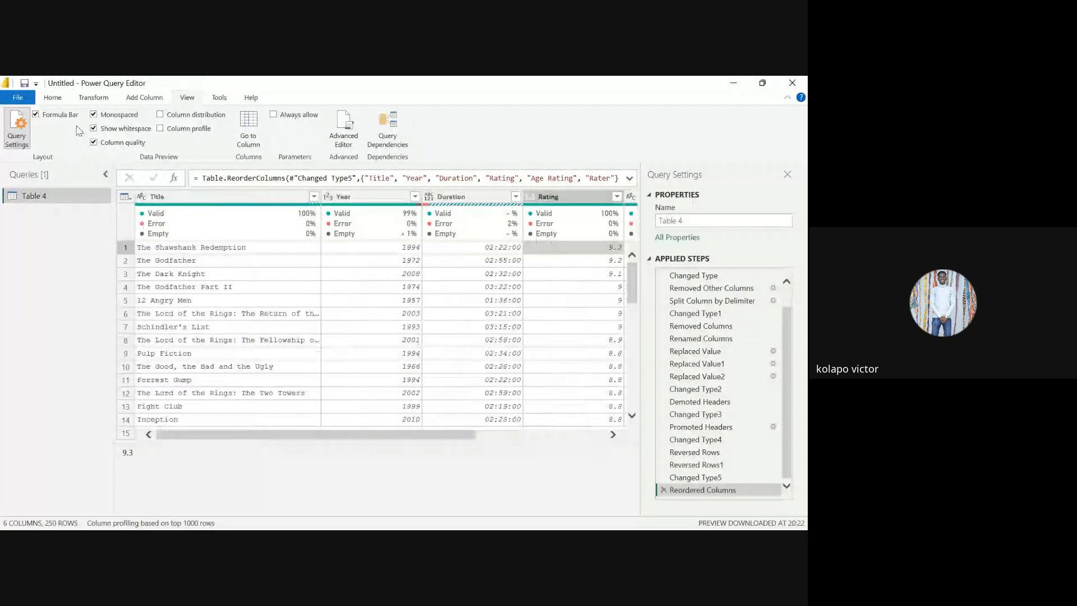
left_click(94, 142)
left_click(94, 129)
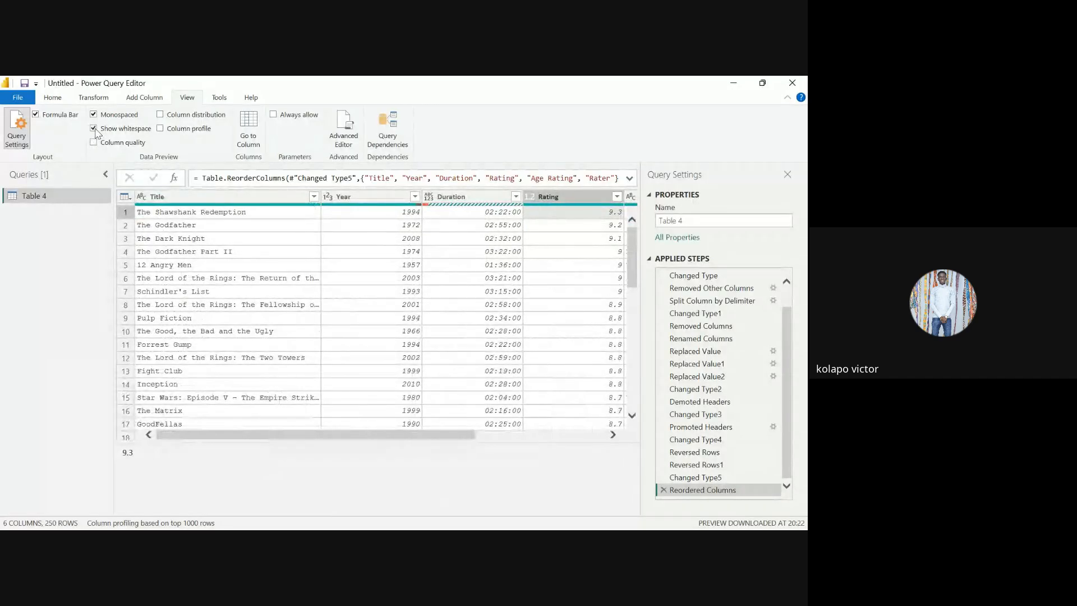
- Show the column distribution in the data preview and inspect the Title and Year charts
left_click(161, 115)
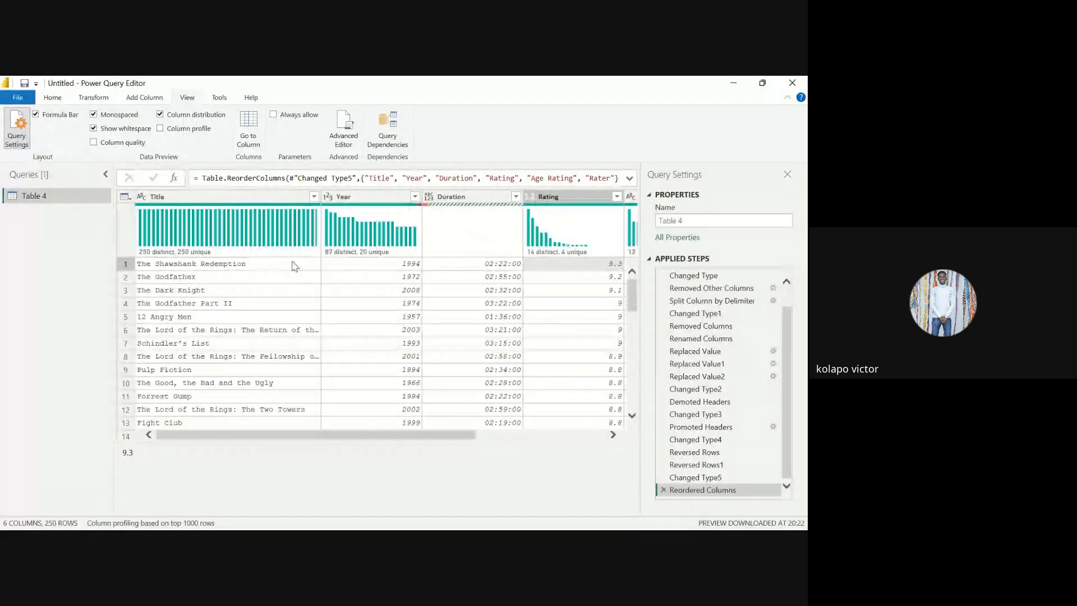
mouse_move(203, 240)
mouse_move(341, 257)
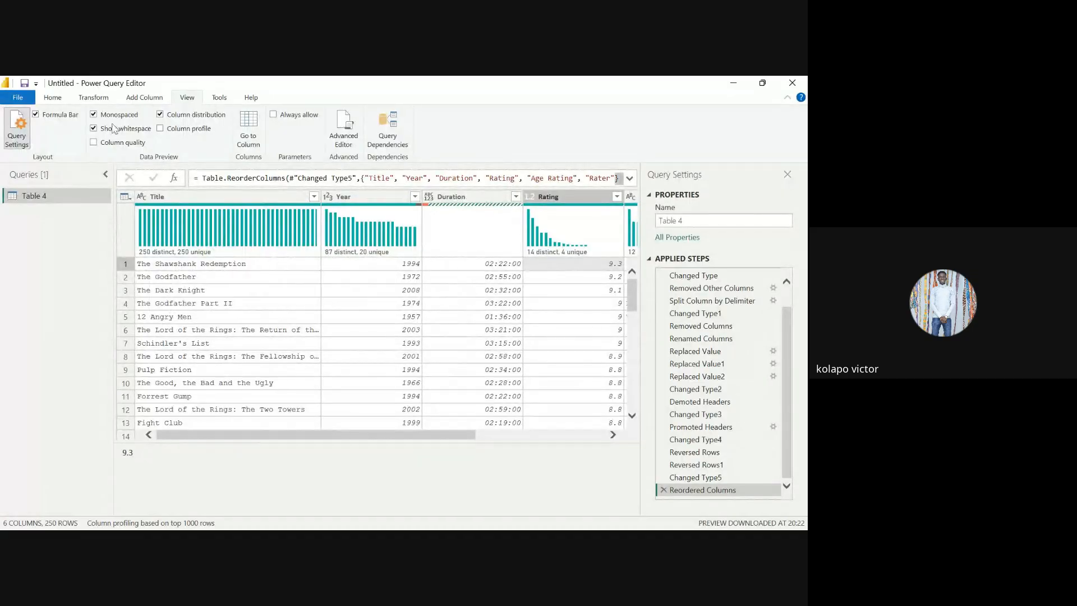
- Hide the column distribution in the data preview, show the column profile, and hide it again
left_click(160, 115)
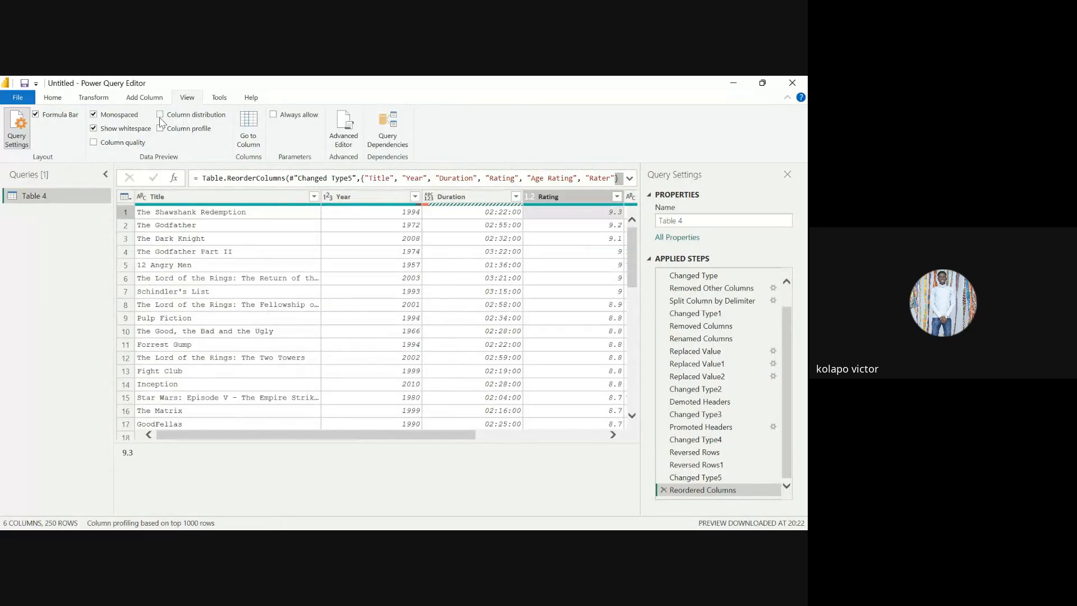
left_click(160, 128)
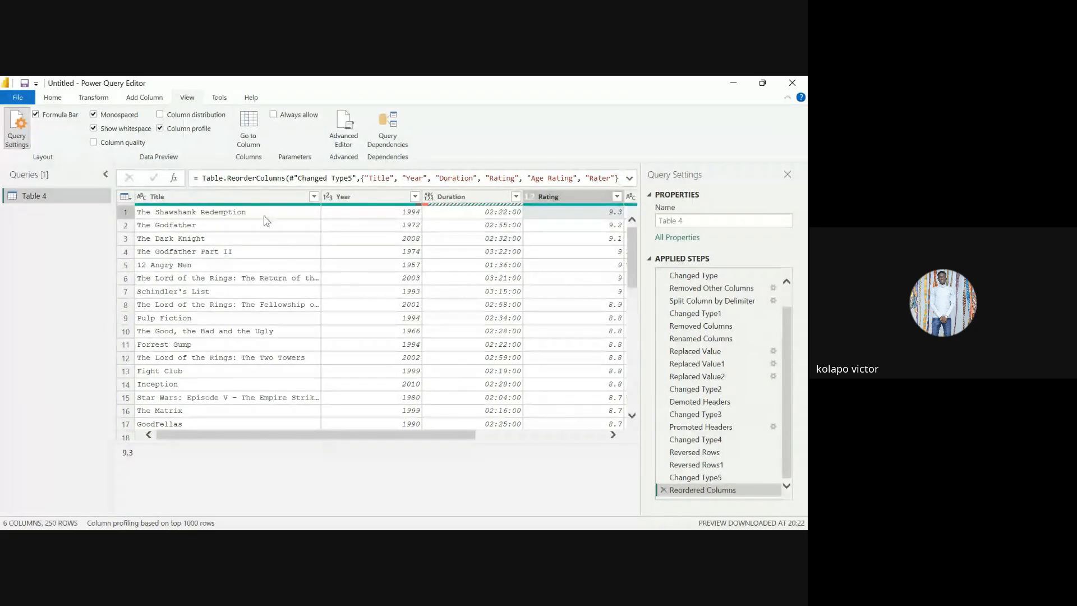
left_click(162, 128)
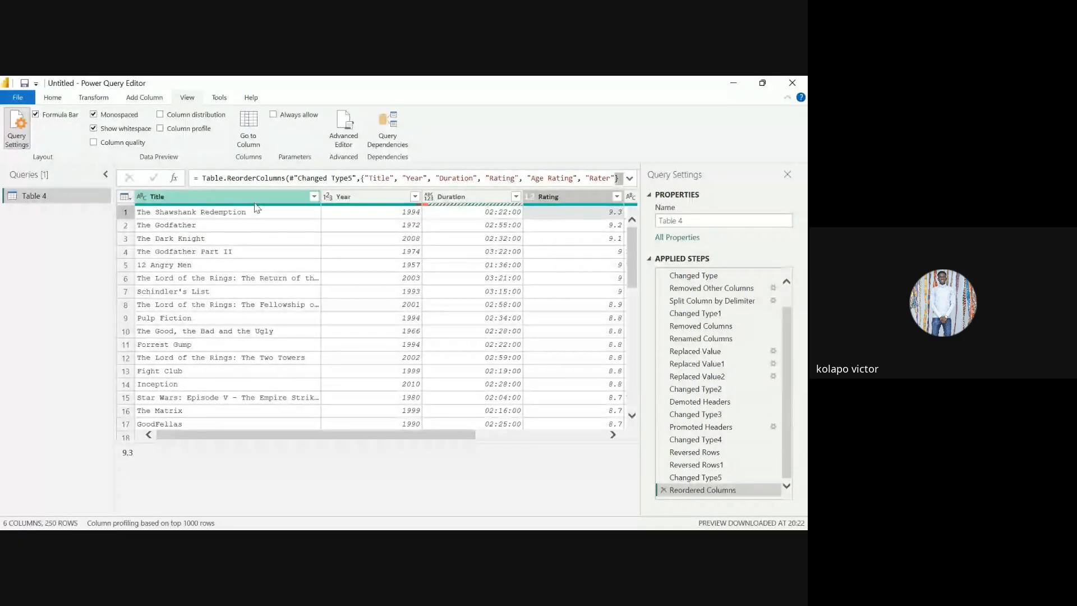
left_click(218, 99)
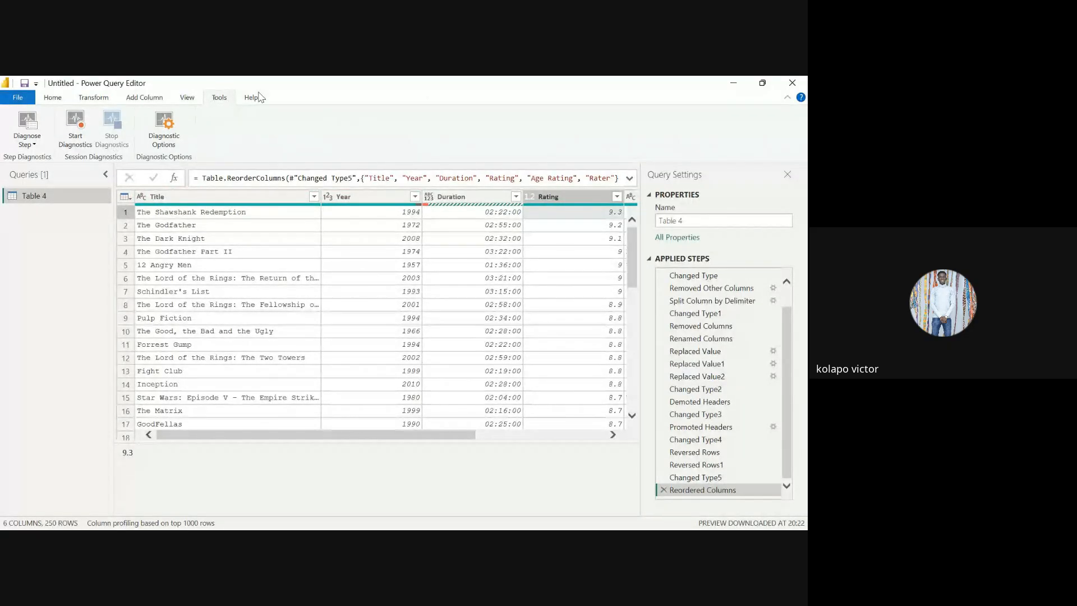
left_click(250, 98)
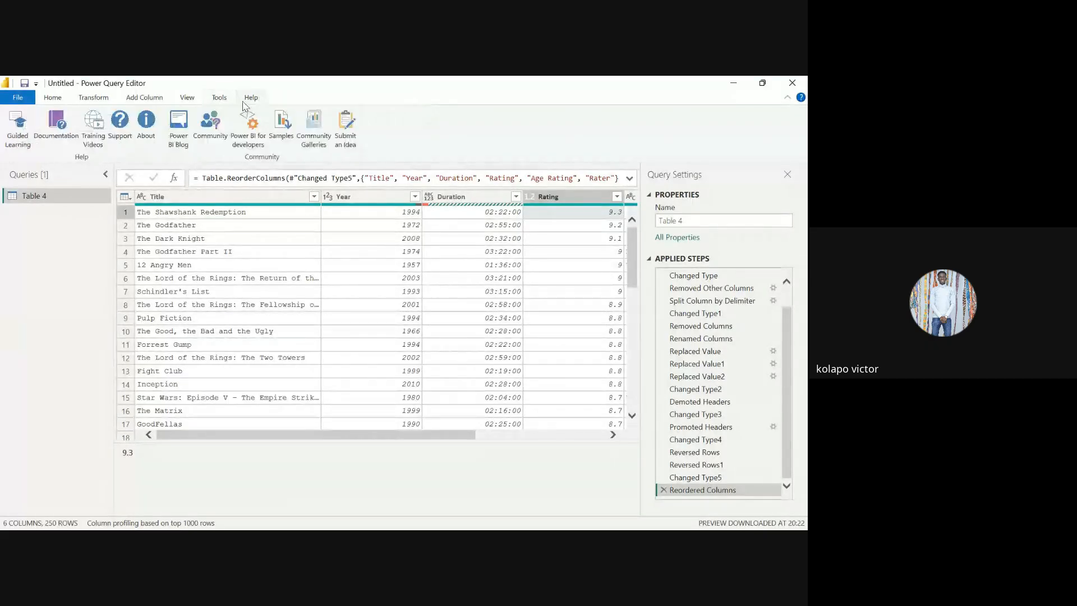
left_click(220, 98)
left_click(191, 100)
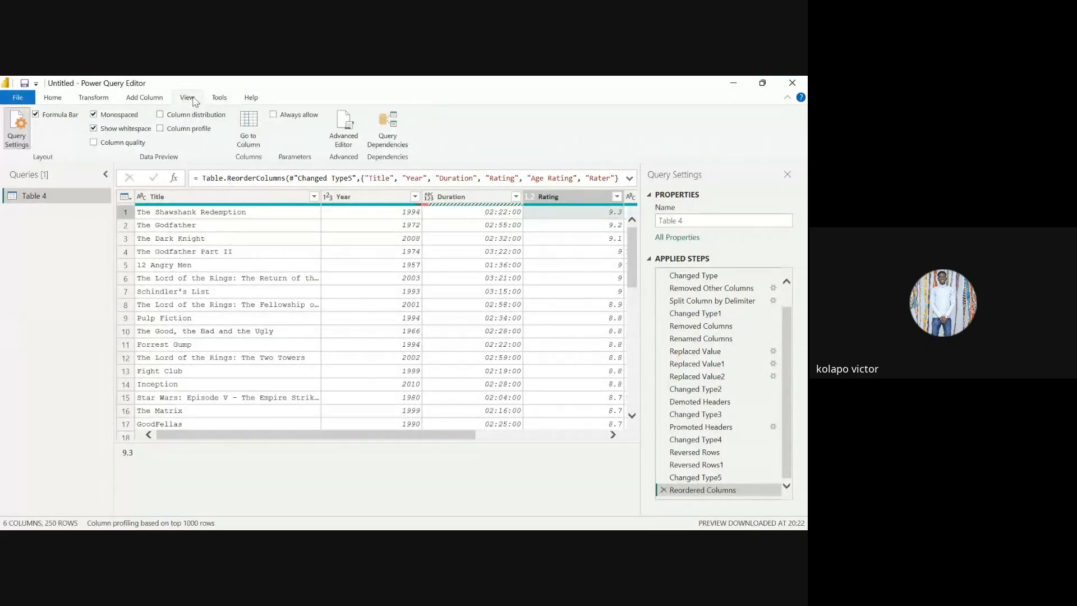
left_click(145, 99)
left_click(101, 100)
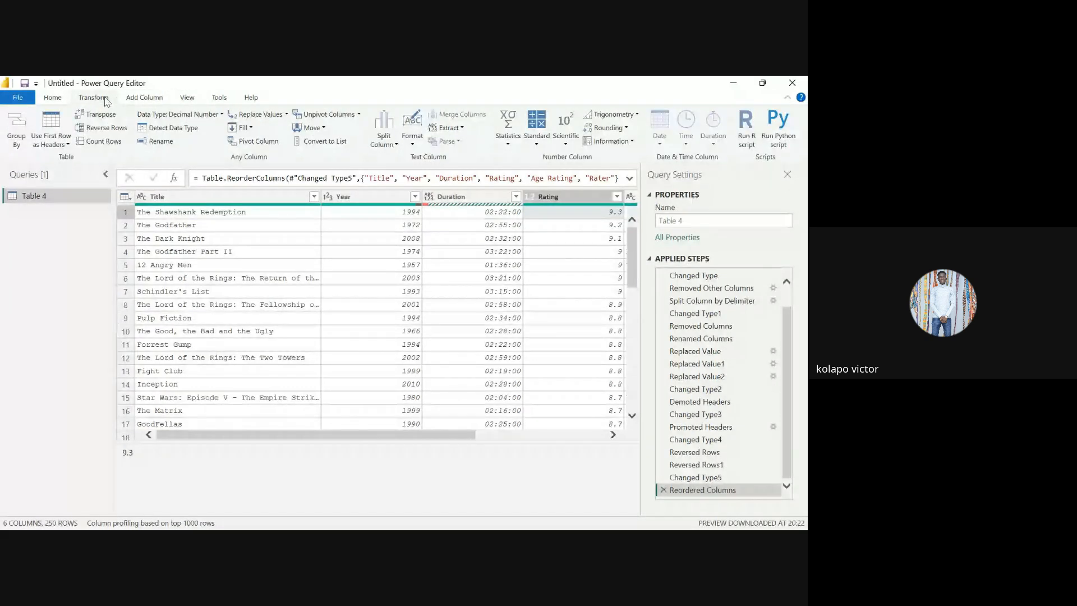
left_click(52, 97)
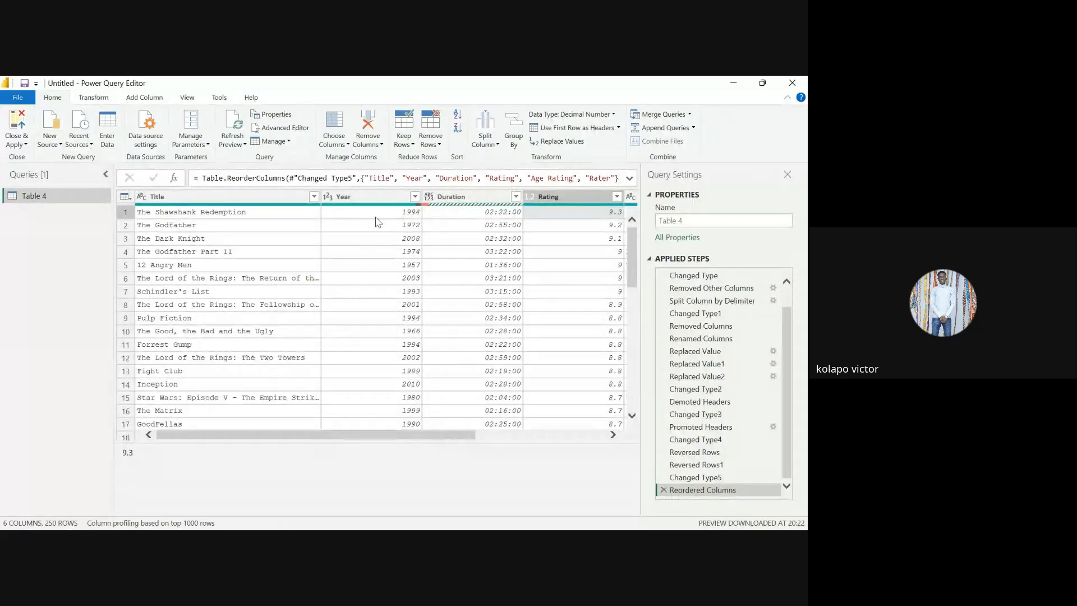
- Open Add Column From Examples for the Year column and cancel it without adding a column
left_click_drag(337, 198, 336, 199)
right_click(336, 199)
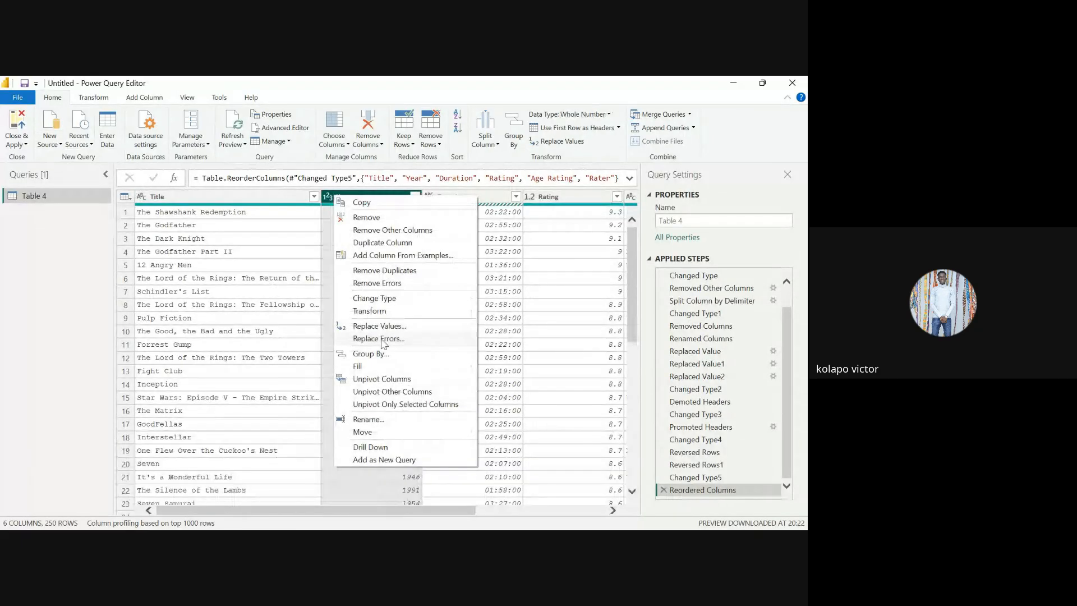
left_click(359, 255)
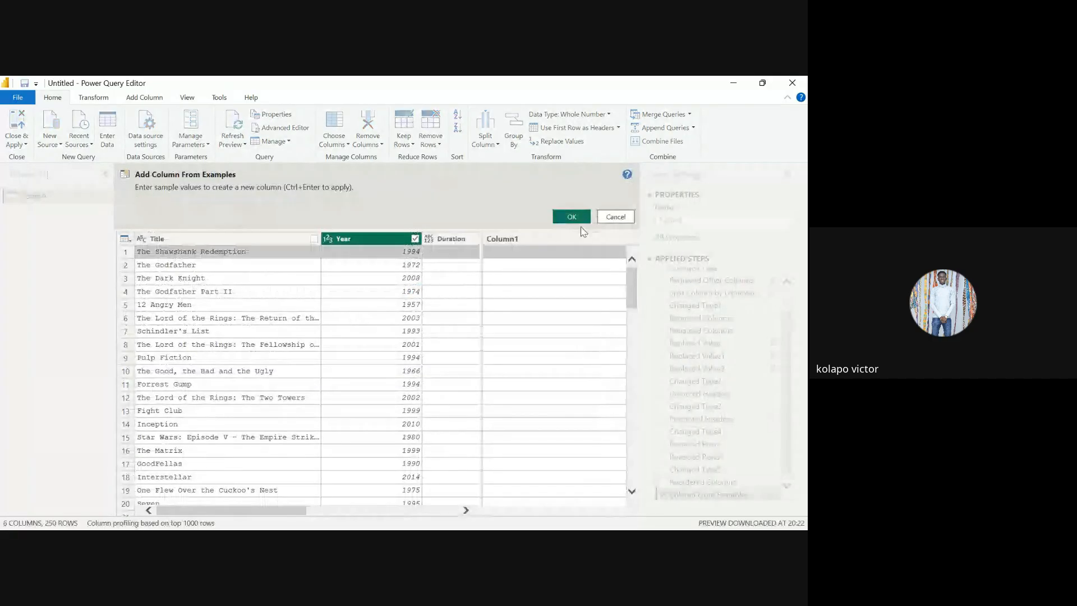
left_click(612, 218)
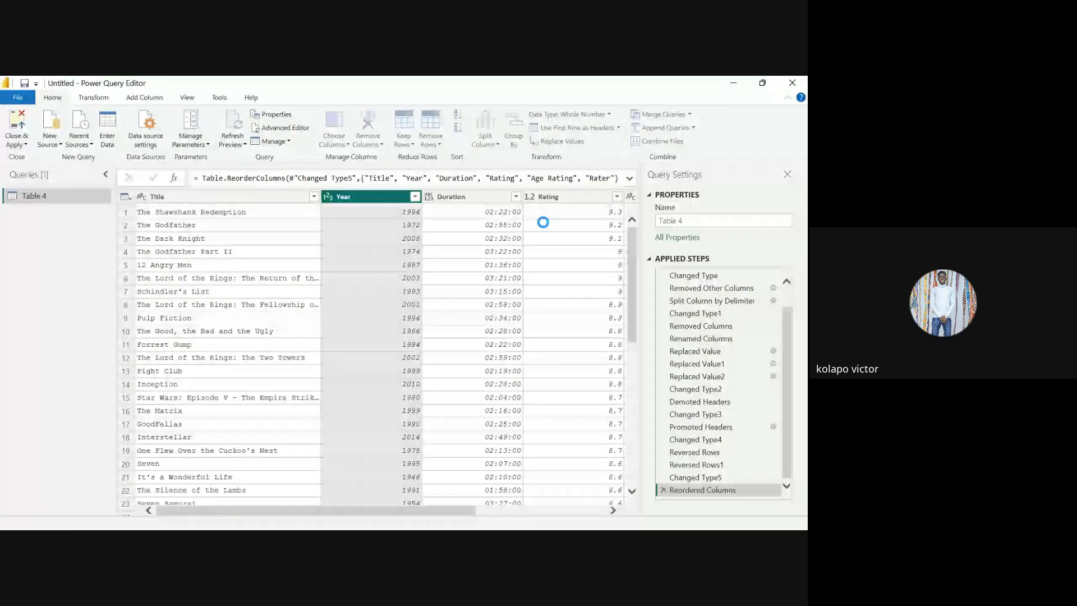
- Try changing the Year column to the Text type and the Duration column to the Duration type
left_click(327, 196)
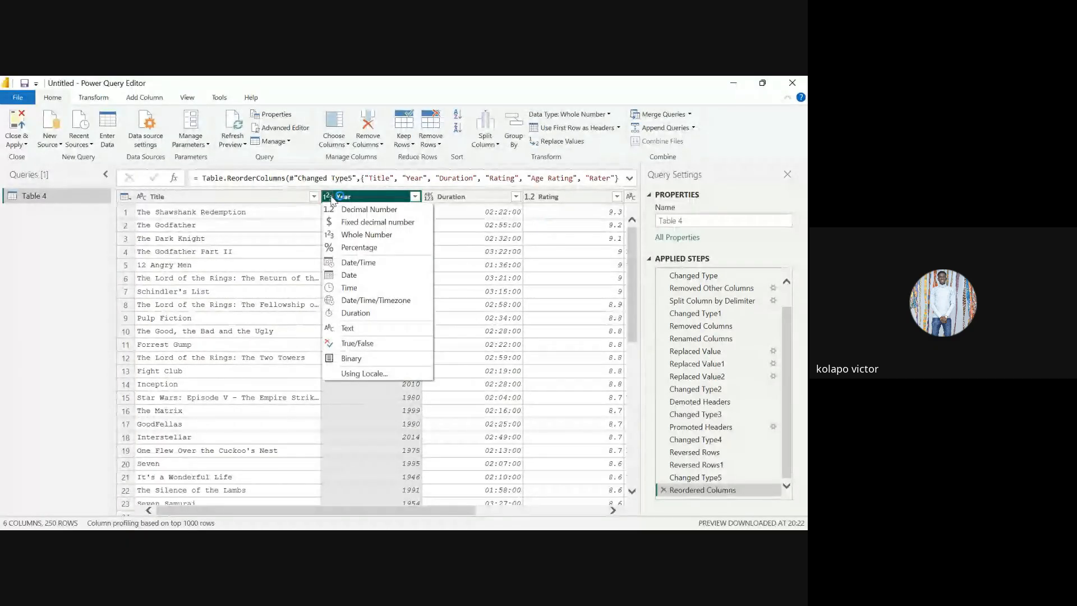
left_click(350, 327)
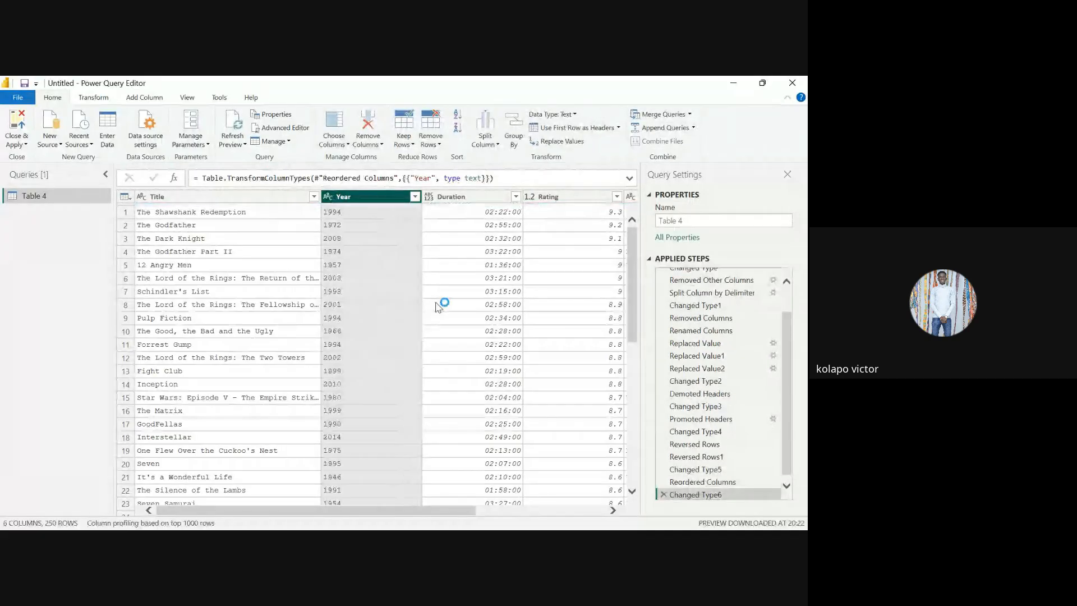
left_click(428, 196)
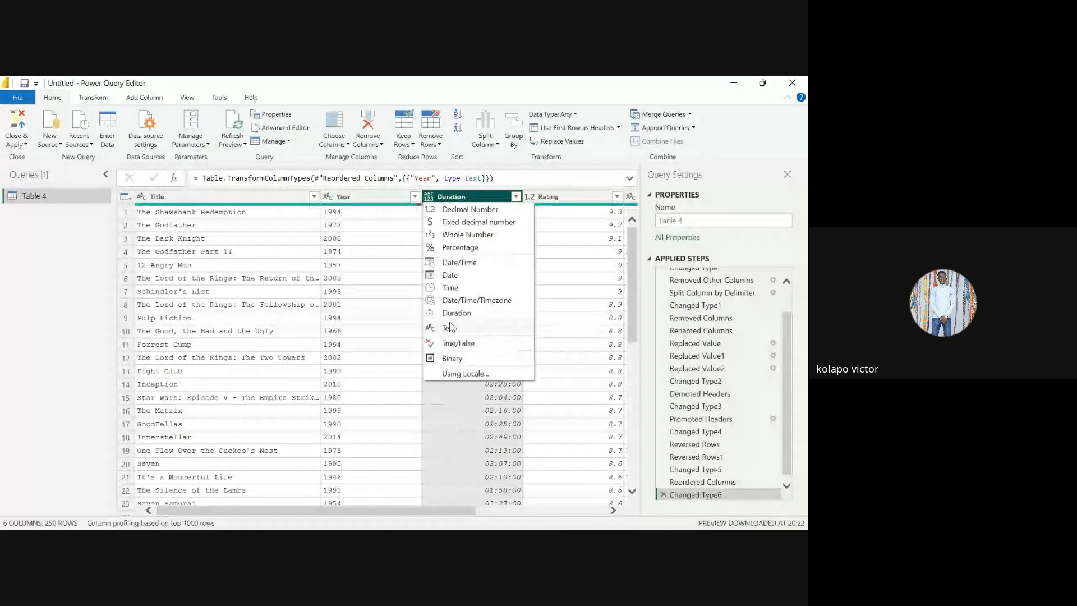
left_click(456, 312)
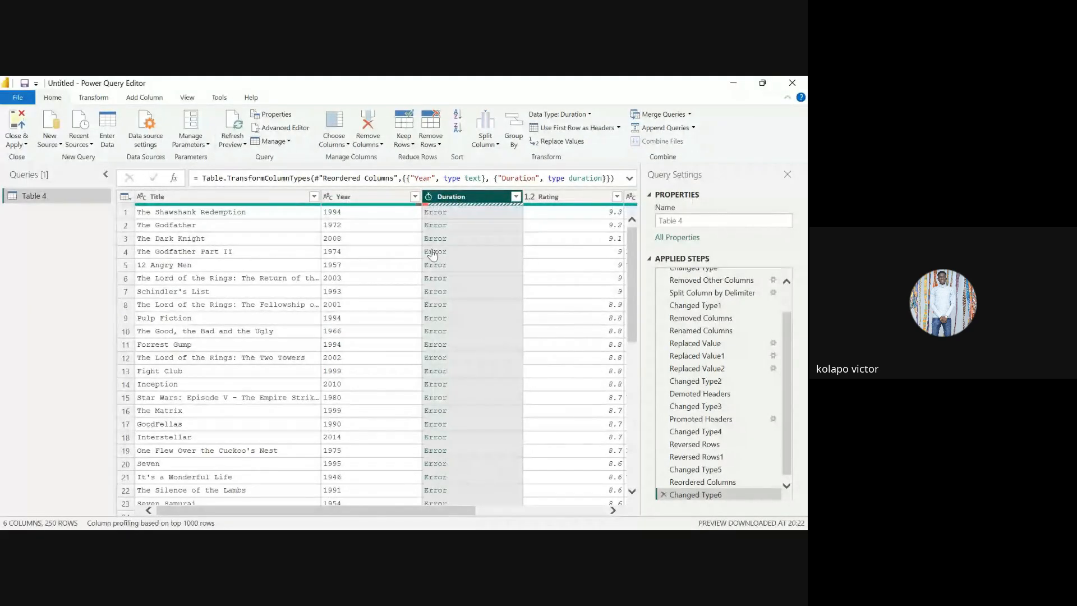
- Try converting the Duration column to Time as a new step, and remove the last two type changes from the applied steps
left_click(429, 197)
left_click(459, 290)
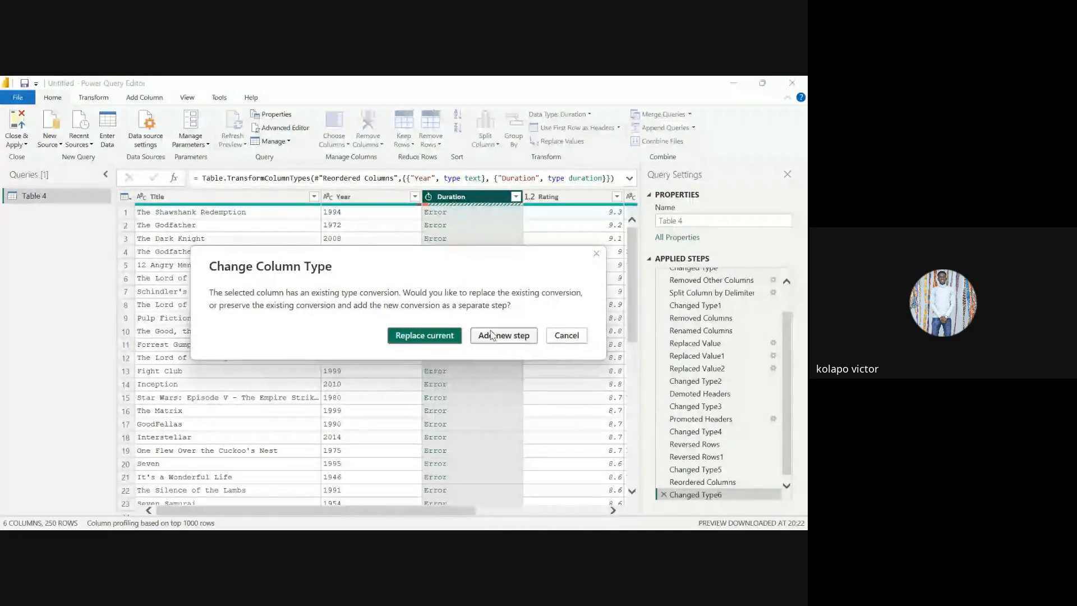
left_click(491, 335)
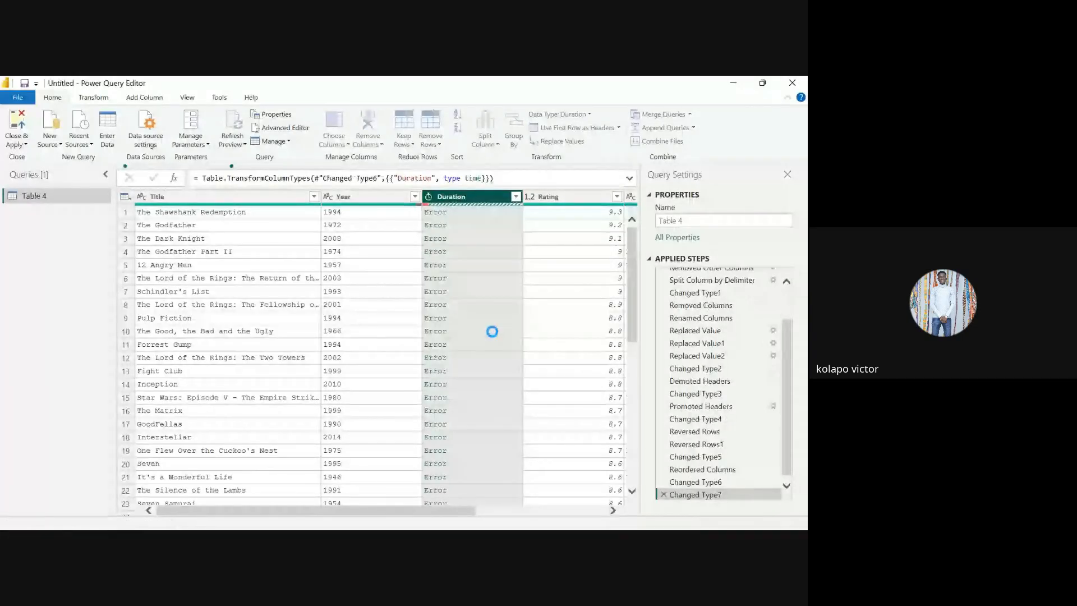
left_click(663, 494)
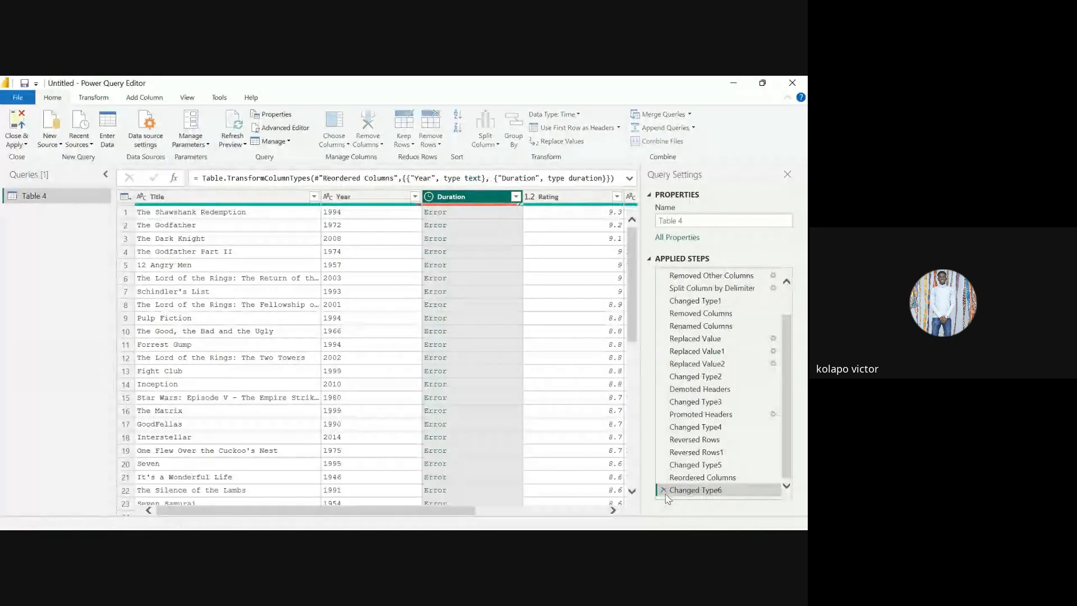
left_click(663, 490)
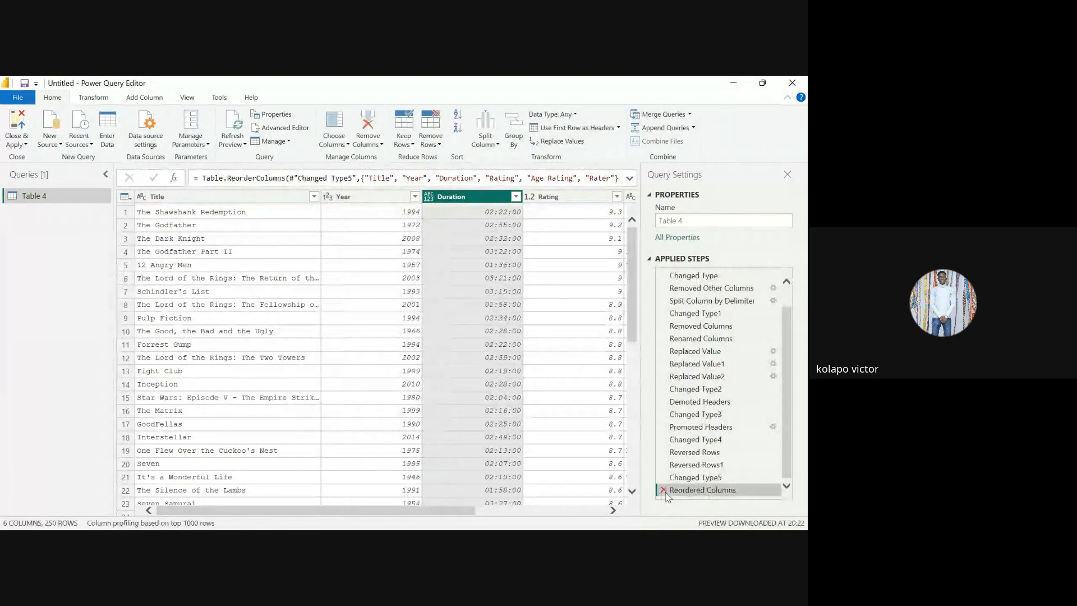
- Change the Duration column's data type to Time and review the remaining columns of the table
left_click(428, 196)
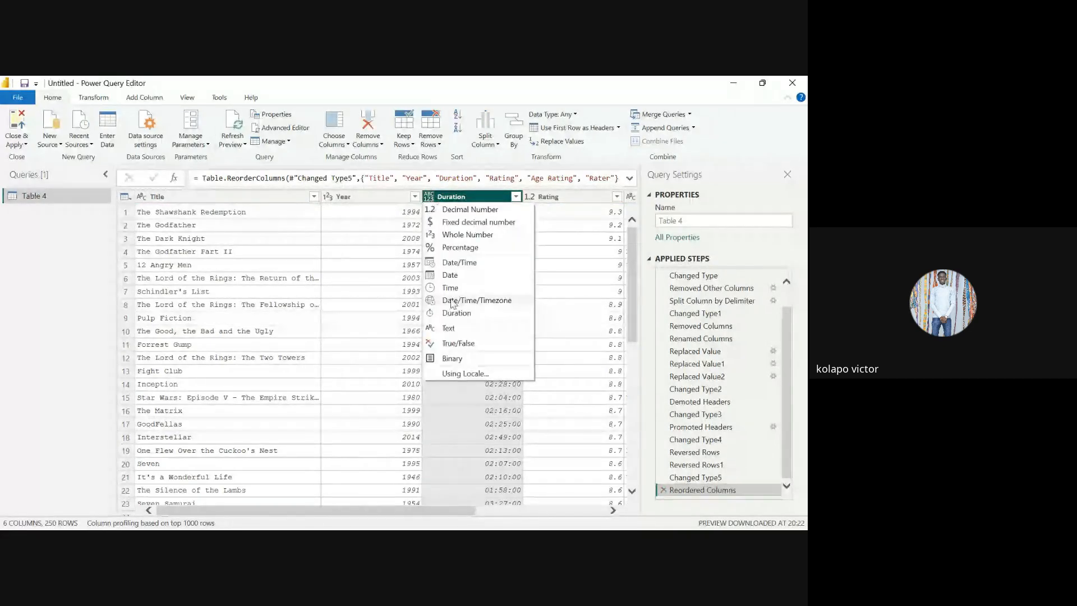
left_click(461, 287)
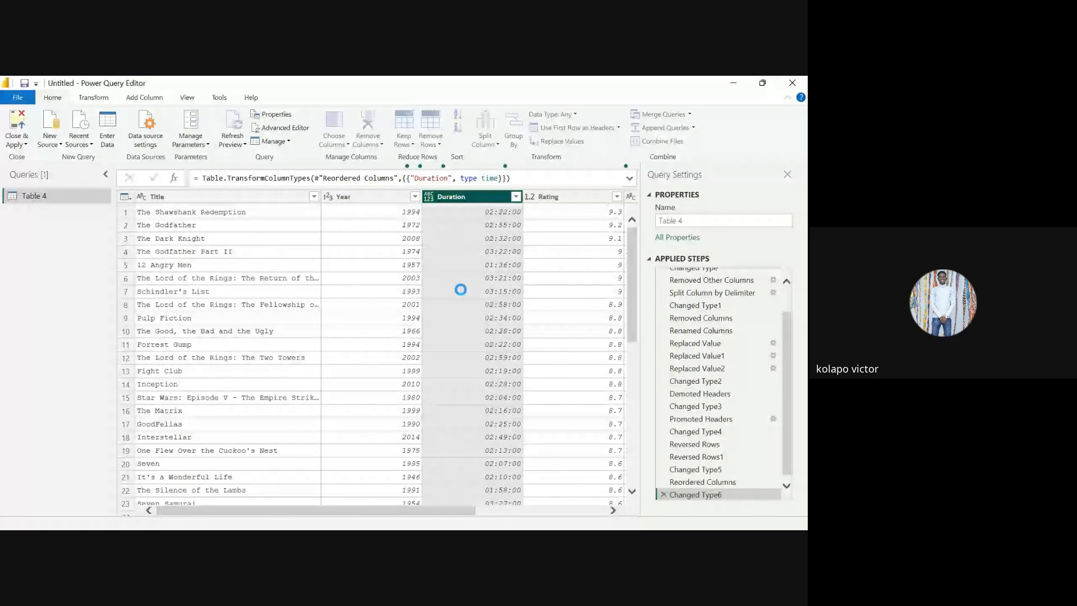
scroll(458, 289, "right", 3)
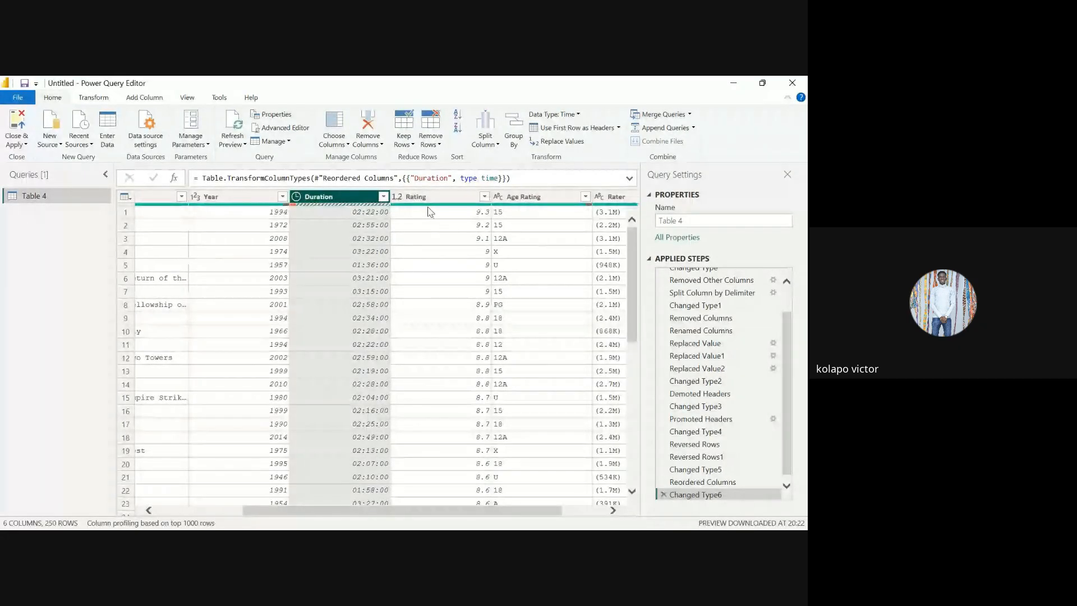
scroll(449, 255, "right", 2)
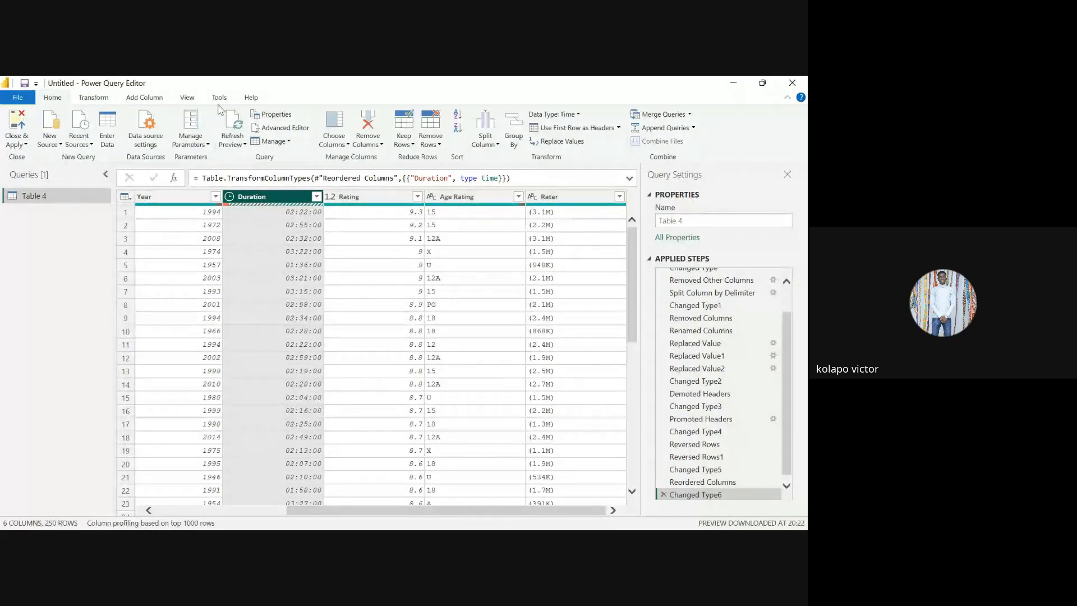
scroll(349, 298, "left", 5)
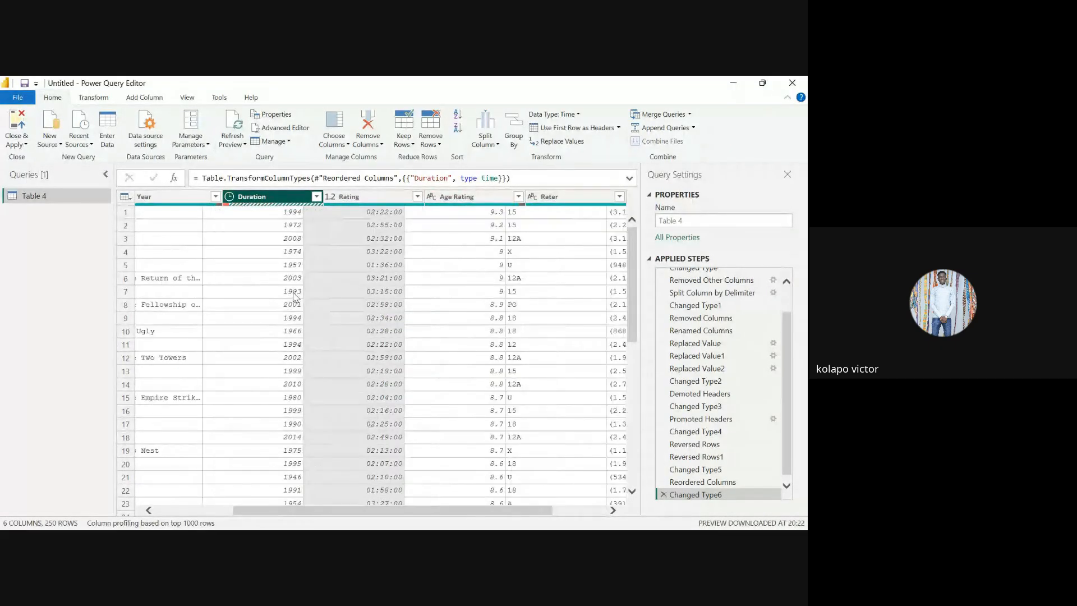
- Close and apply the query to load it into Power BI Desktop, dismiss the load summary, and expand Table 4's fields
left_click(11, 130)
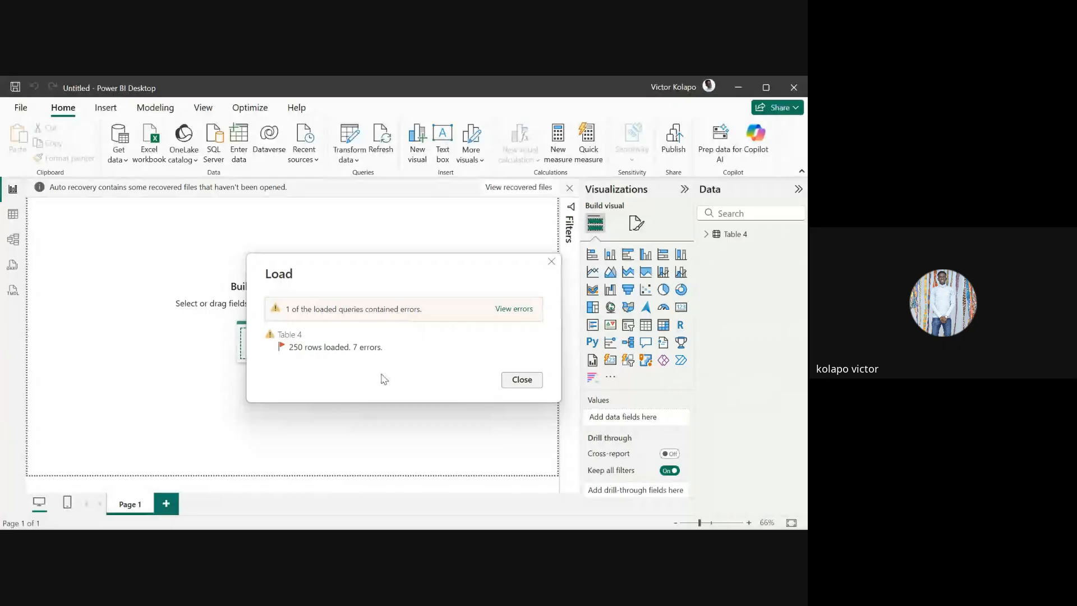
left_click(509, 383)
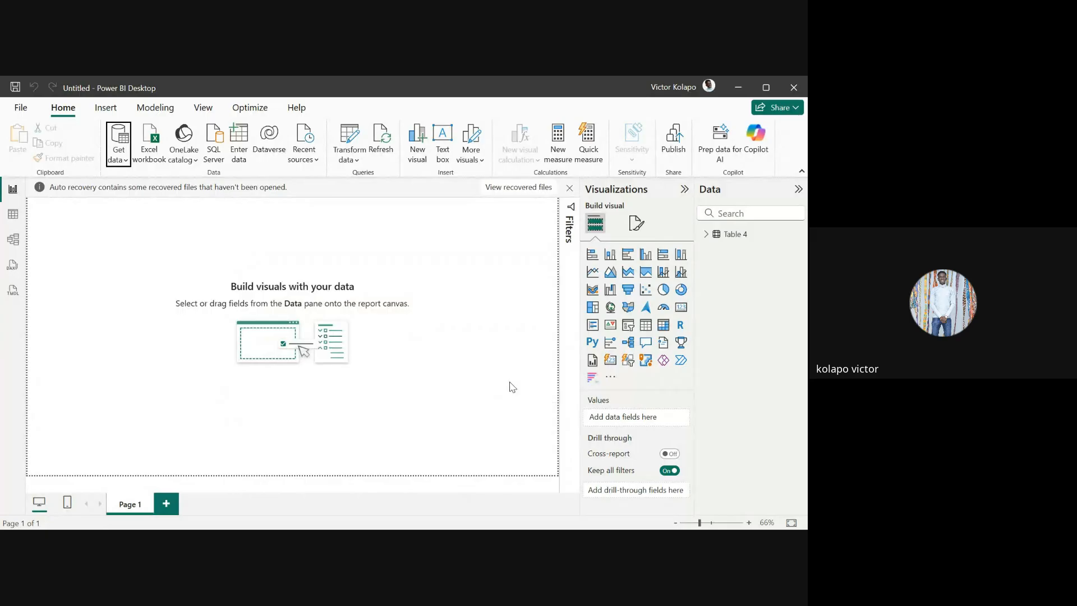
left_click(707, 234)
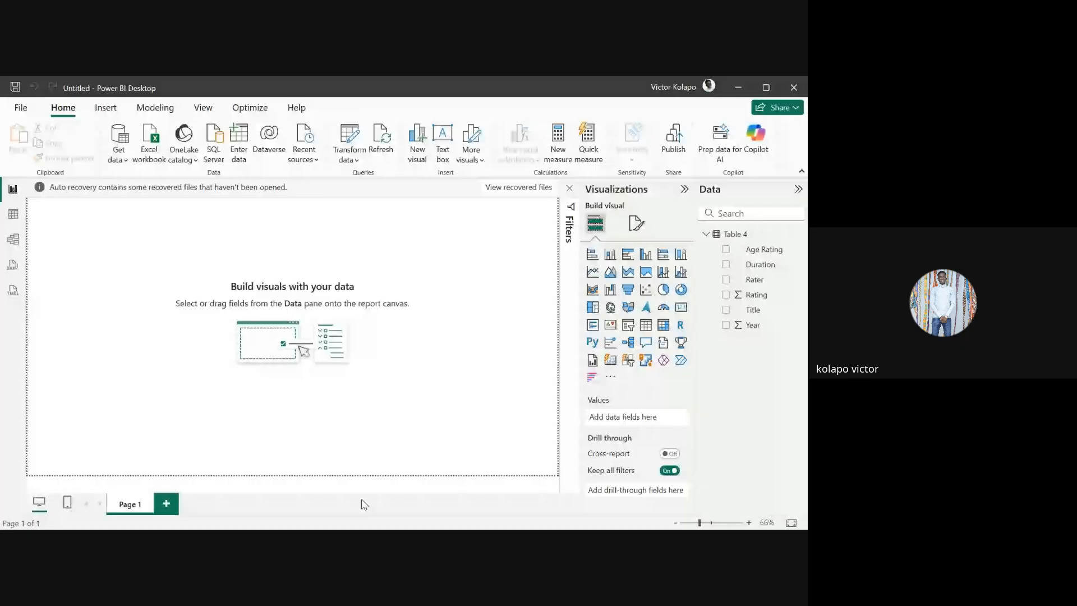
- Switch to File Explorer, check the drive storage under This PC, and return to the Power BI Desktop report
key("super")
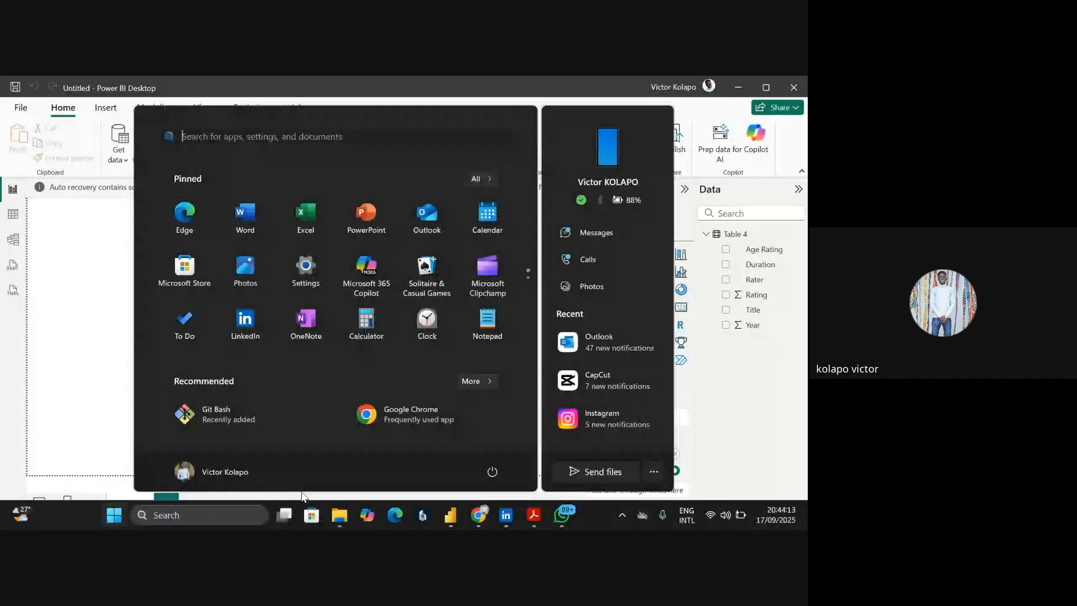
left_click(339, 515)
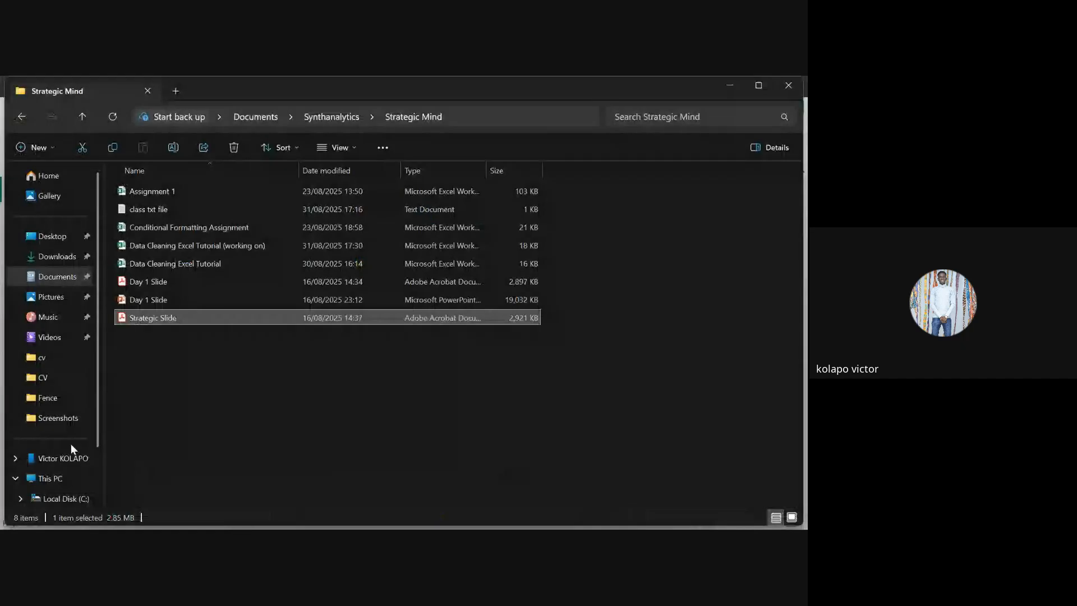
left_click(50, 478)
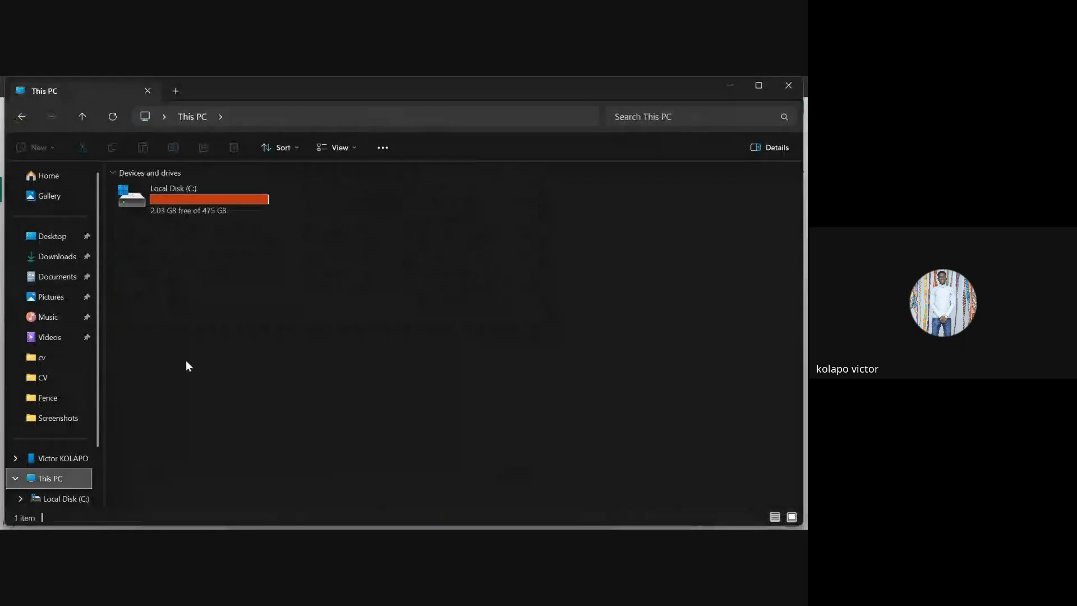
left_click(724, 88)
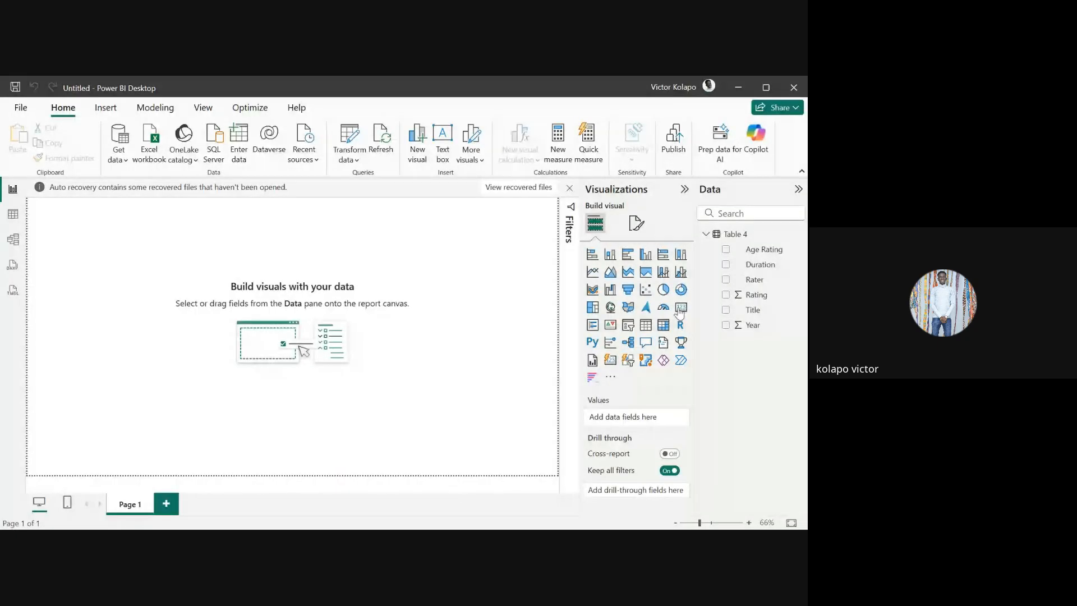
- Add an empty card visual to the report page and shrink it to a smaller size
left_click(737, 88)
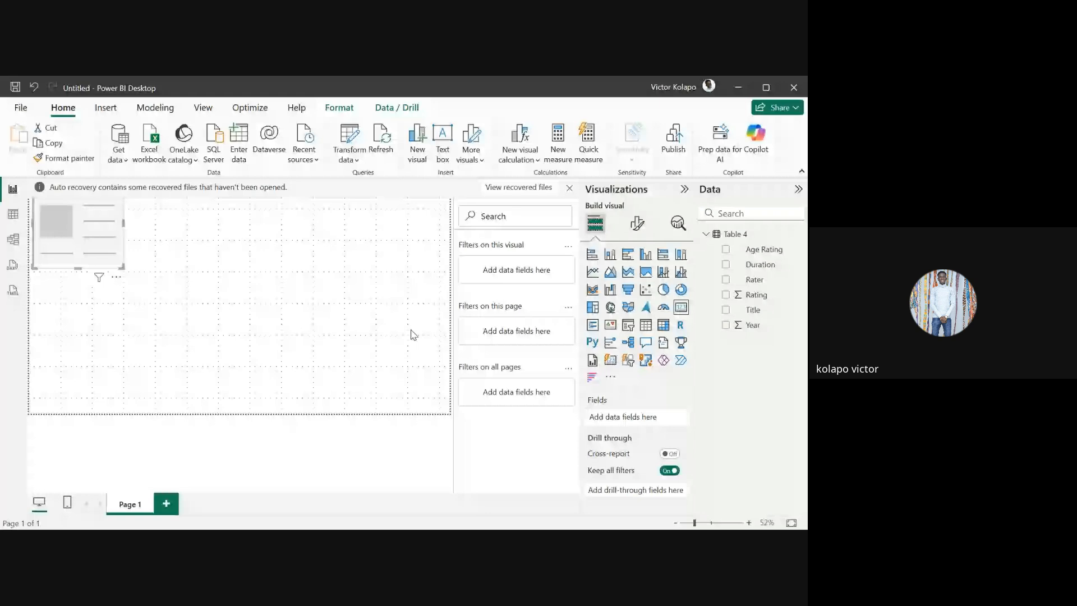
left_click_drag(123, 267, 84, 225)
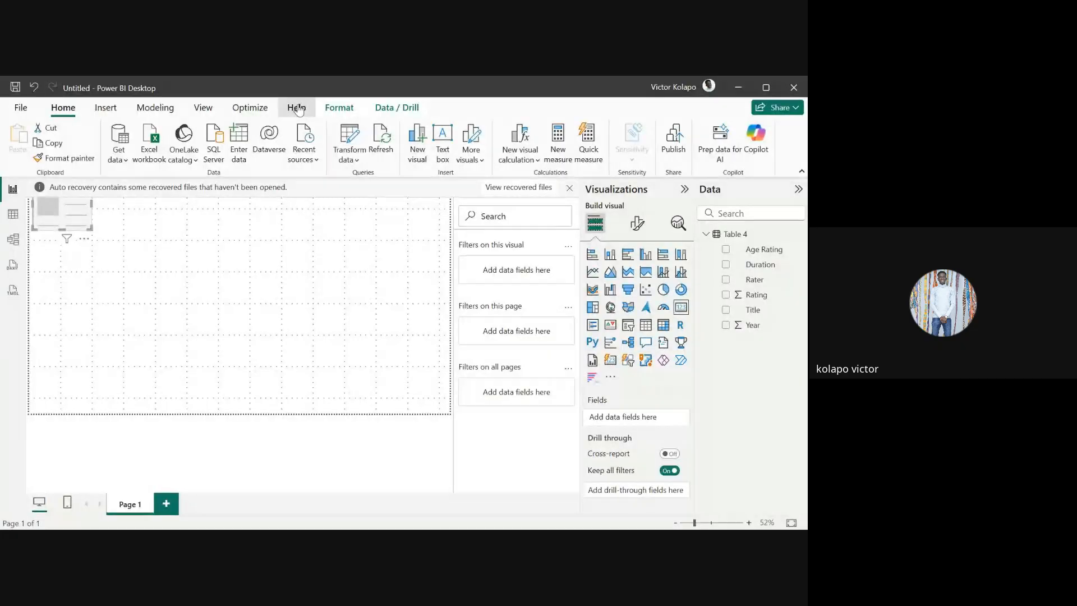
- Turn off the gridlines on the report page and deselect the card visual
key("alt+w")
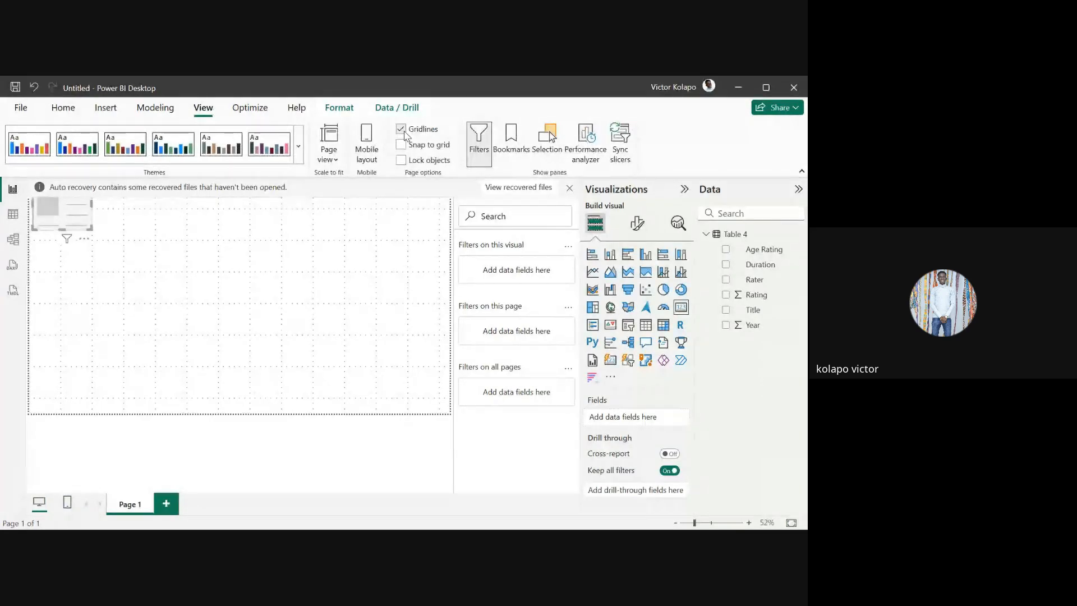
left_click(401, 129)
left_click(219, 276)
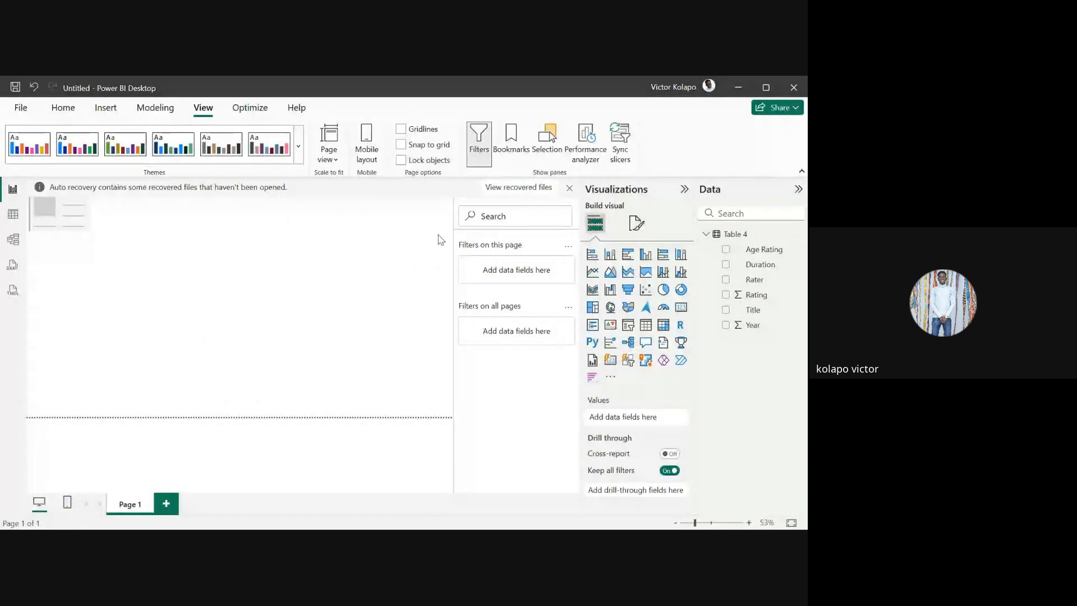
- Open the recovered Data Normalisation report from the auto-recovery list and keep the unopened recovered files for viewing later
scroll(421, 308, "down", 10)
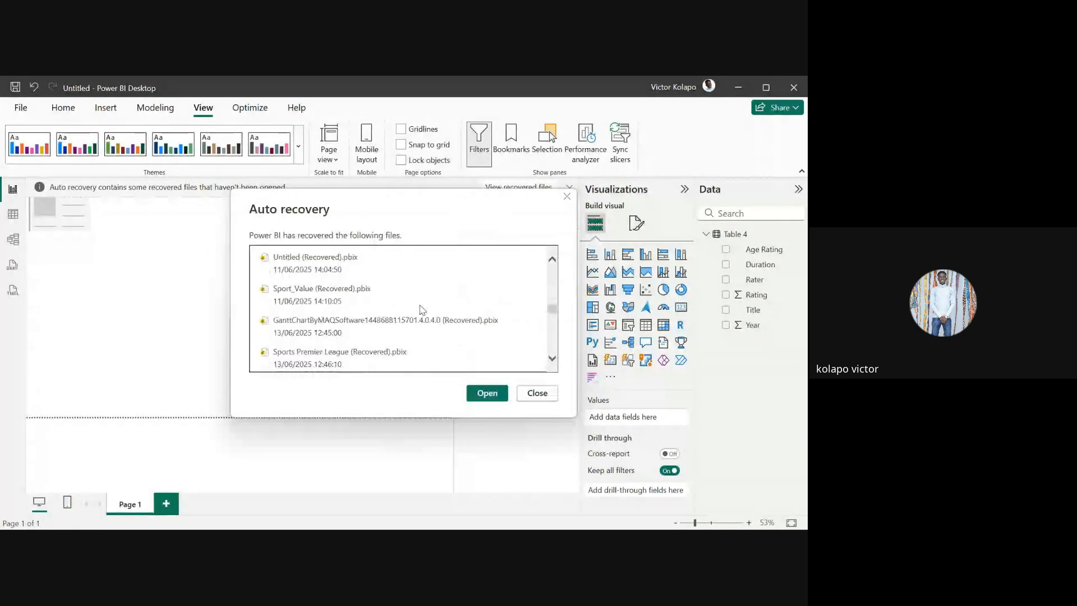
scroll(423, 310, "down", 5)
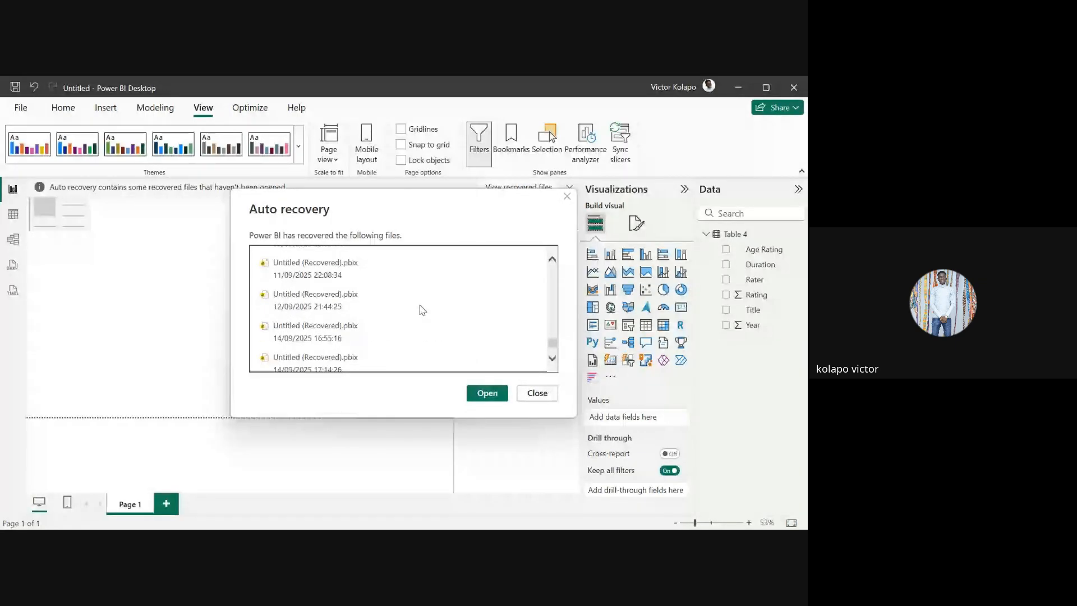
scroll(423, 310, "down", 2)
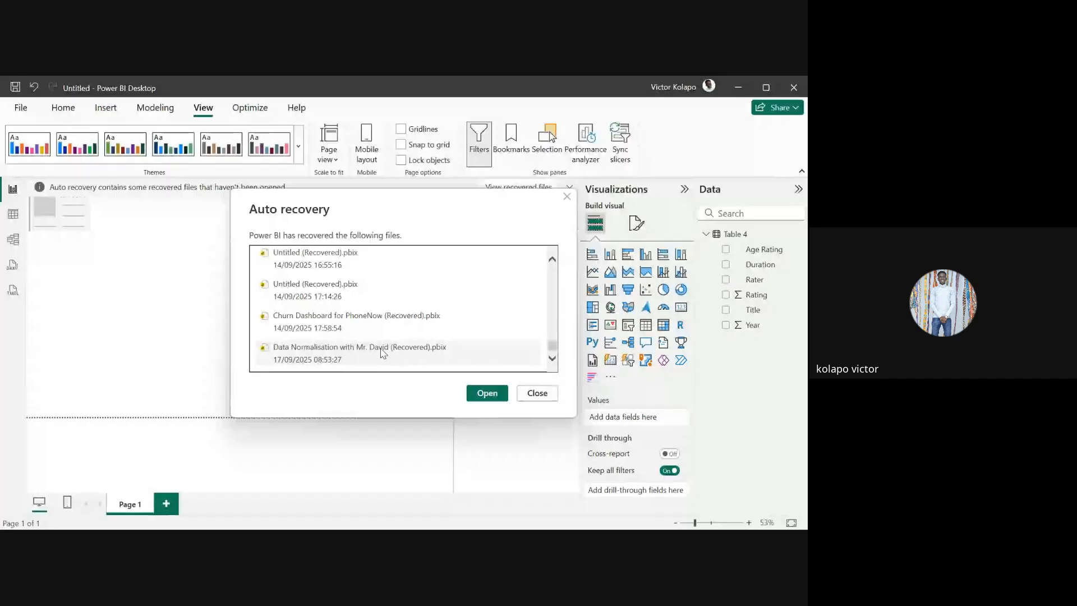
left_click(483, 393)
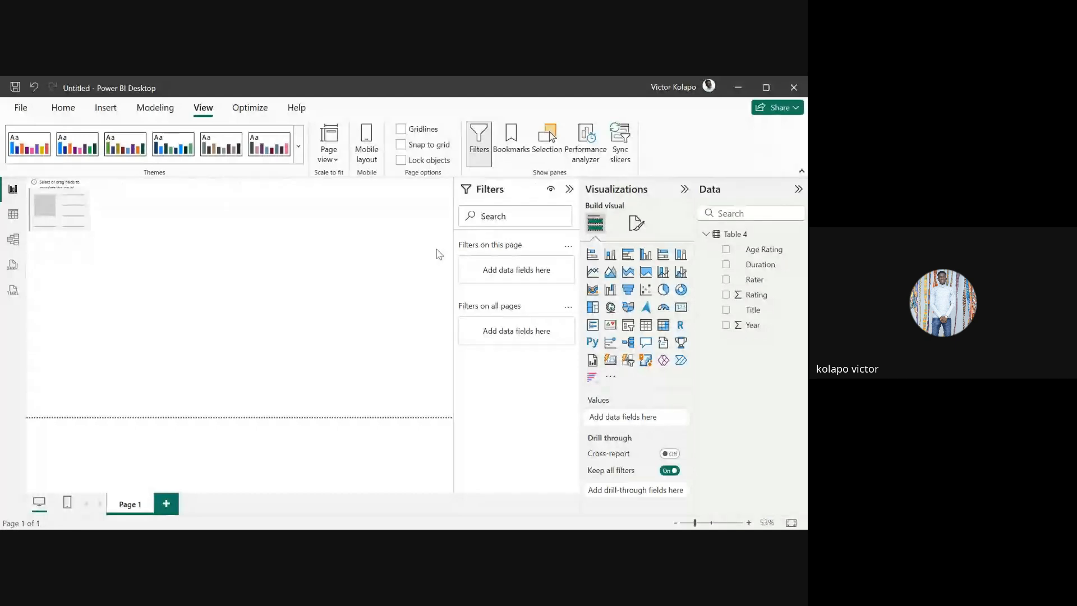
left_click(359, 307)
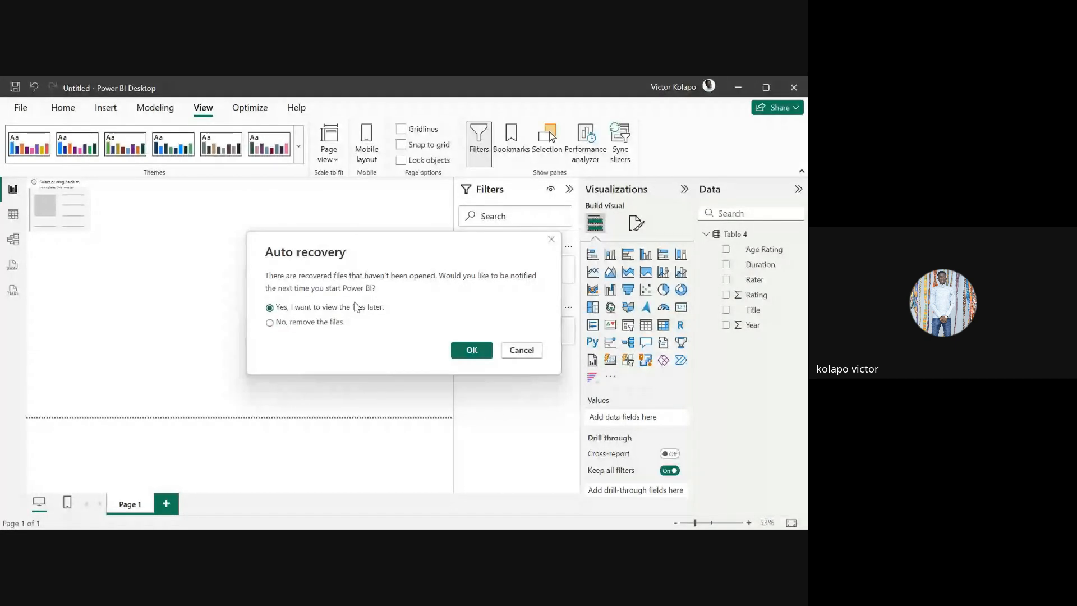
key("Return")
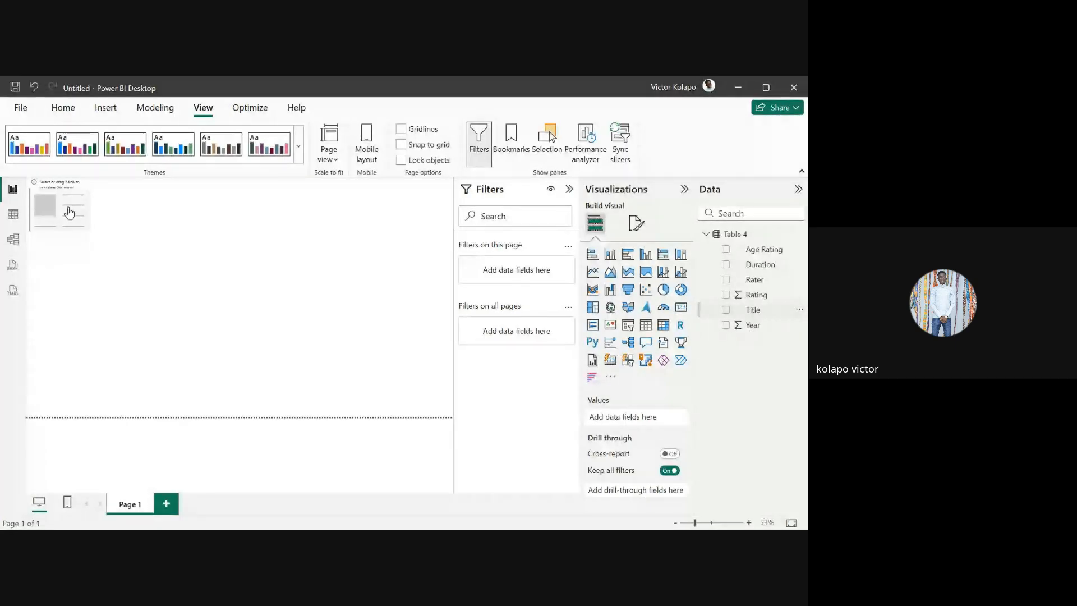
- Switch back to the original Power BI Desktop report window containing the Table 4 data and the title count card
left_click_drag(69, 212, 69, 213)
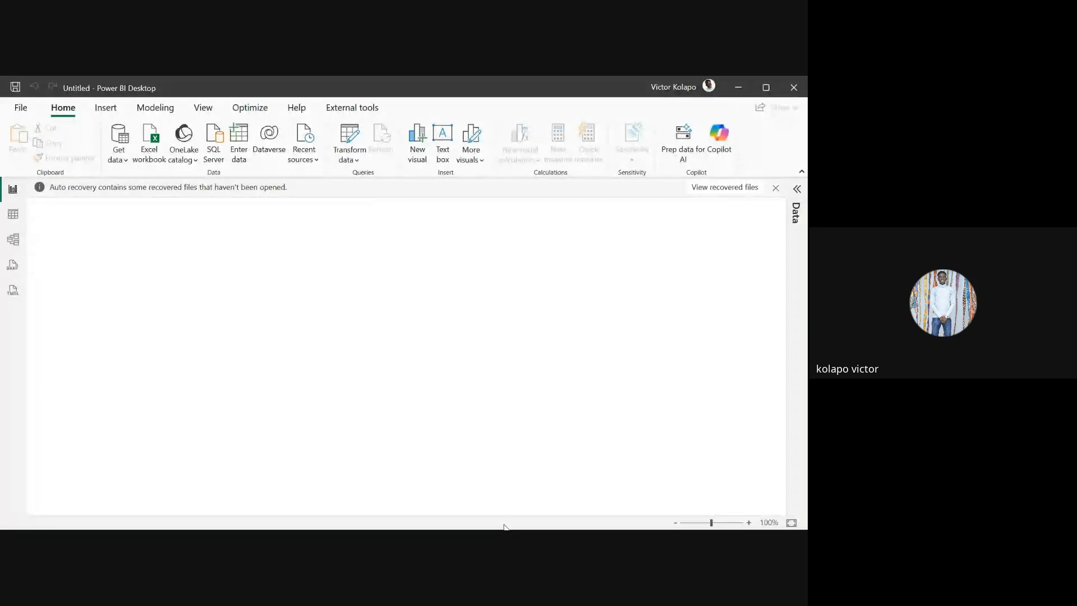
mouse_move(450, 514)
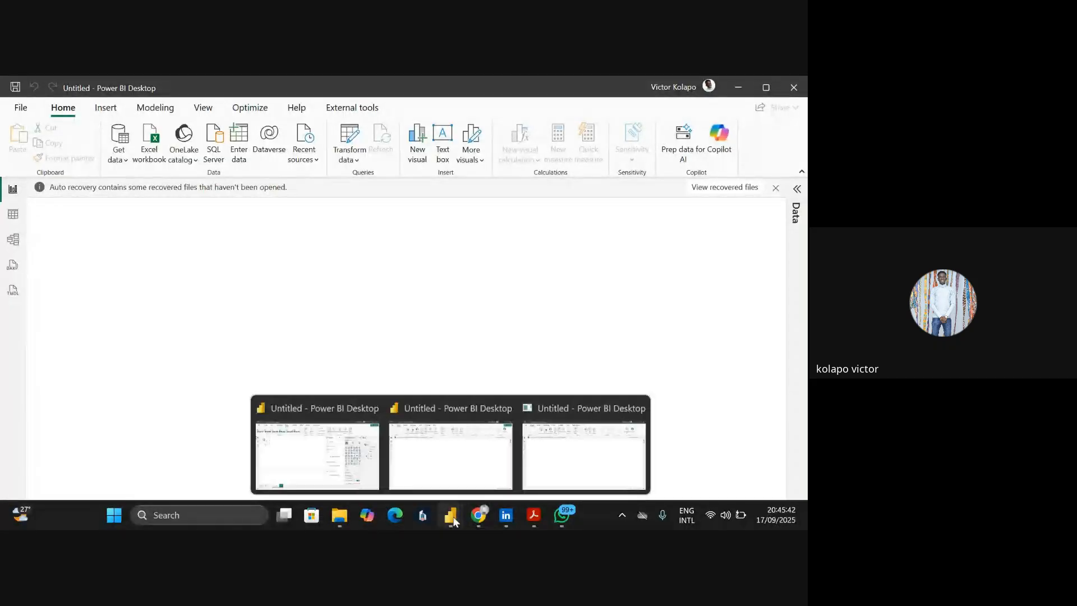
left_click(344, 469)
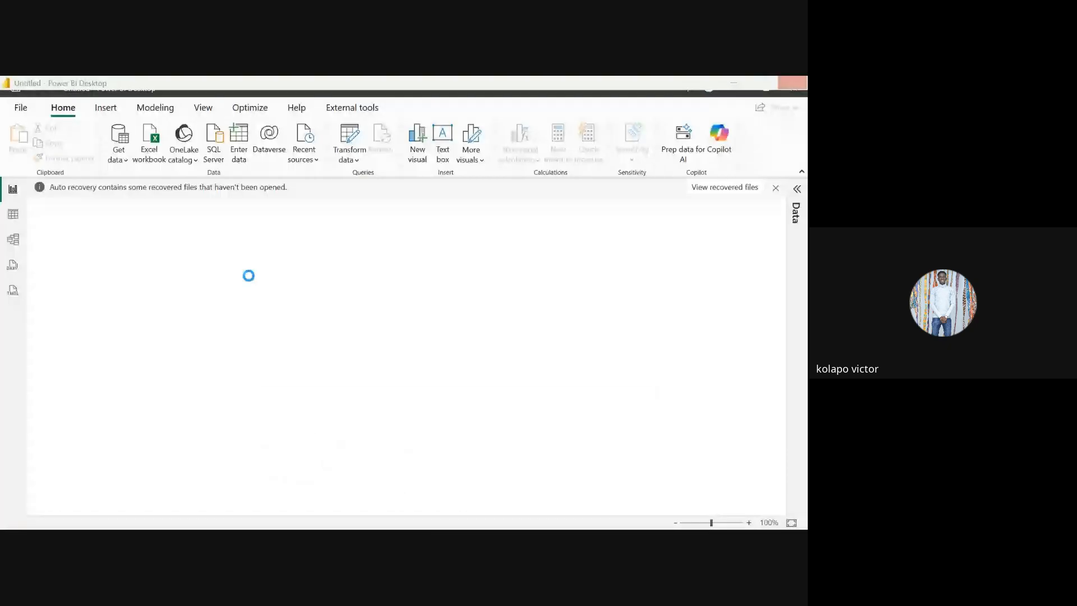
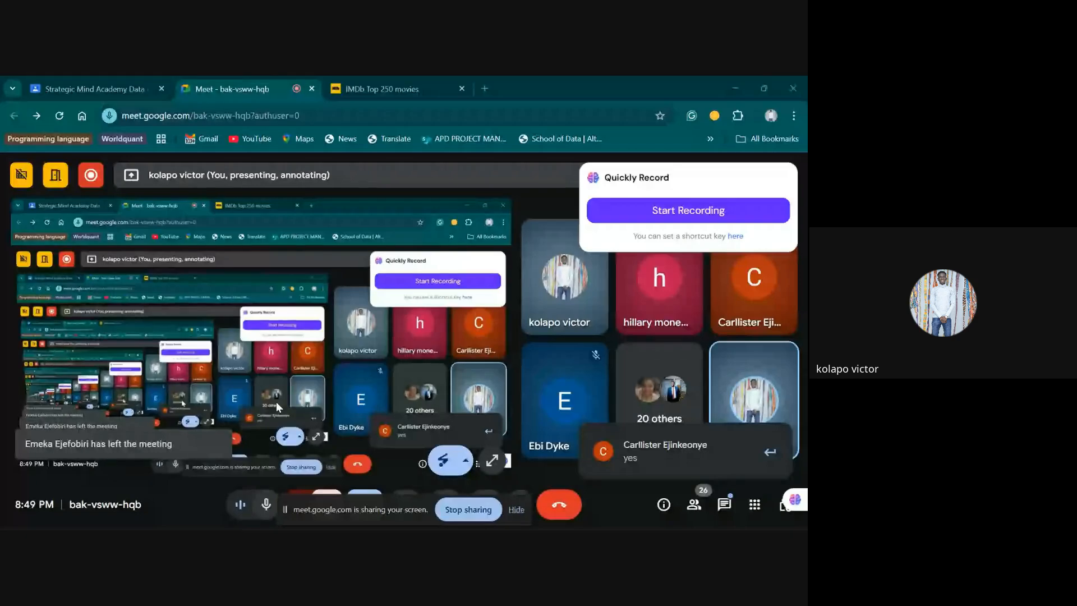
key("alt+Tab")
key("alt+Tab")
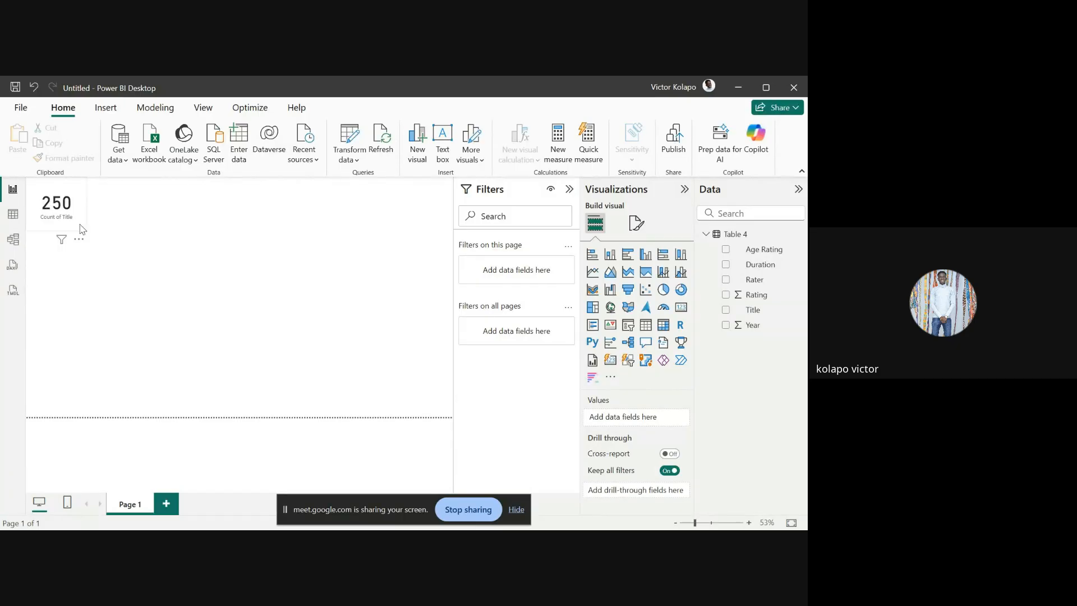
- Open the model view, reposition the Table 4 card slightly, and hide the screen-sharing bar
left_click(12, 241)
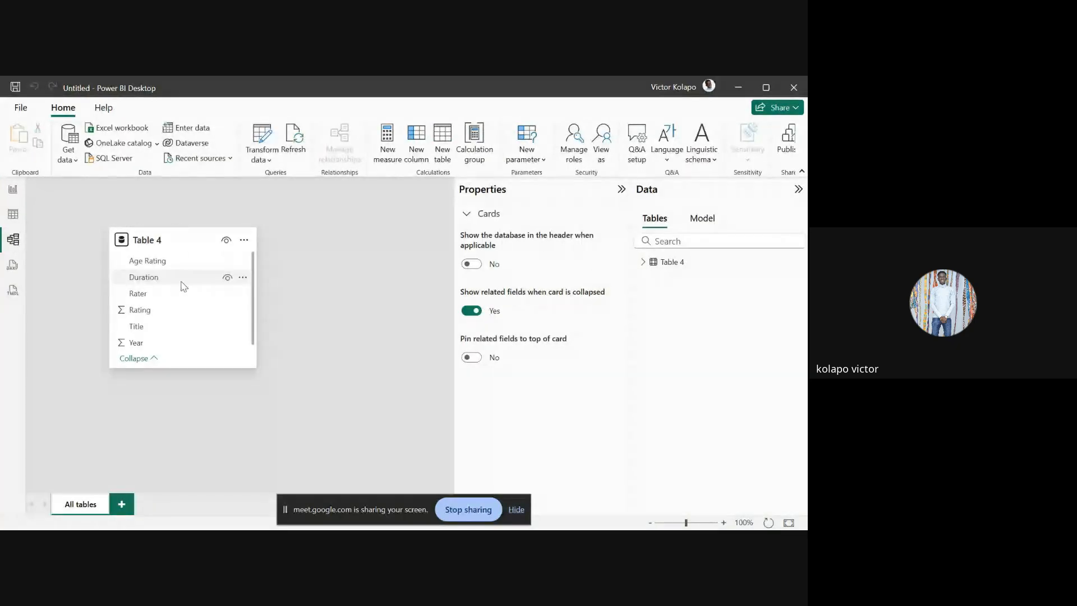
left_click_drag(183, 227, 210, 226)
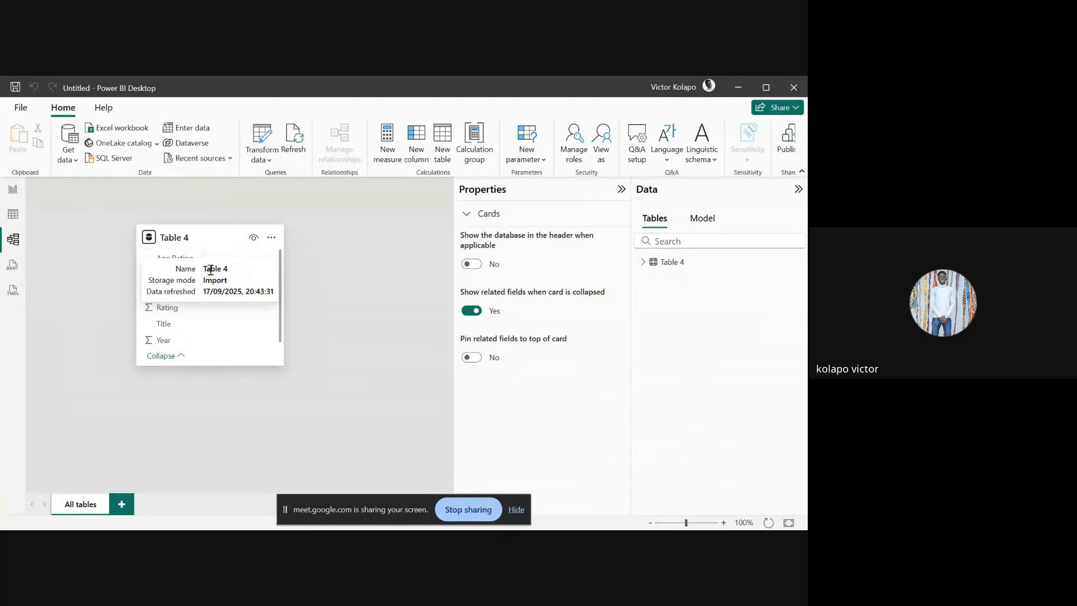
mouse_move(207, 238)
left_mouse_down()
mouse_move(162, 238)
mouse_move(186, 235)
left_mouse_up()
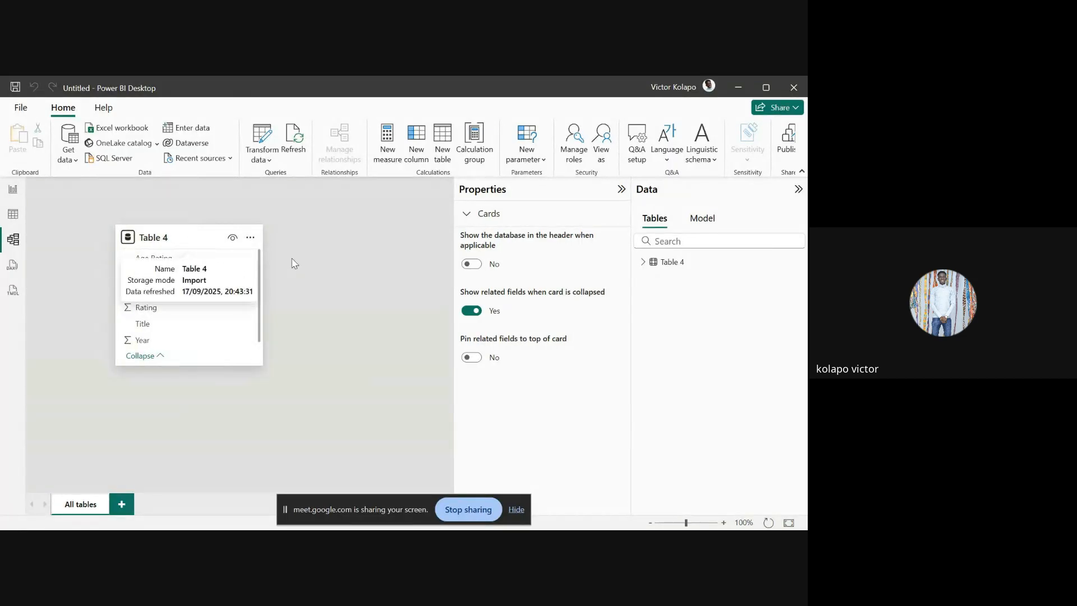
left_click(516, 509)
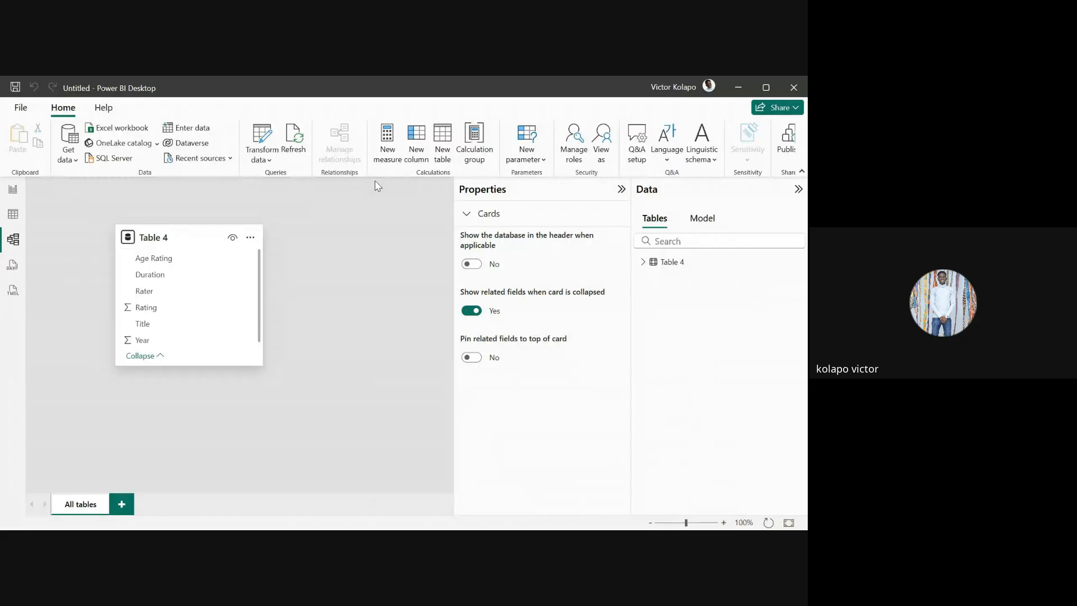
left_click(203, 239)
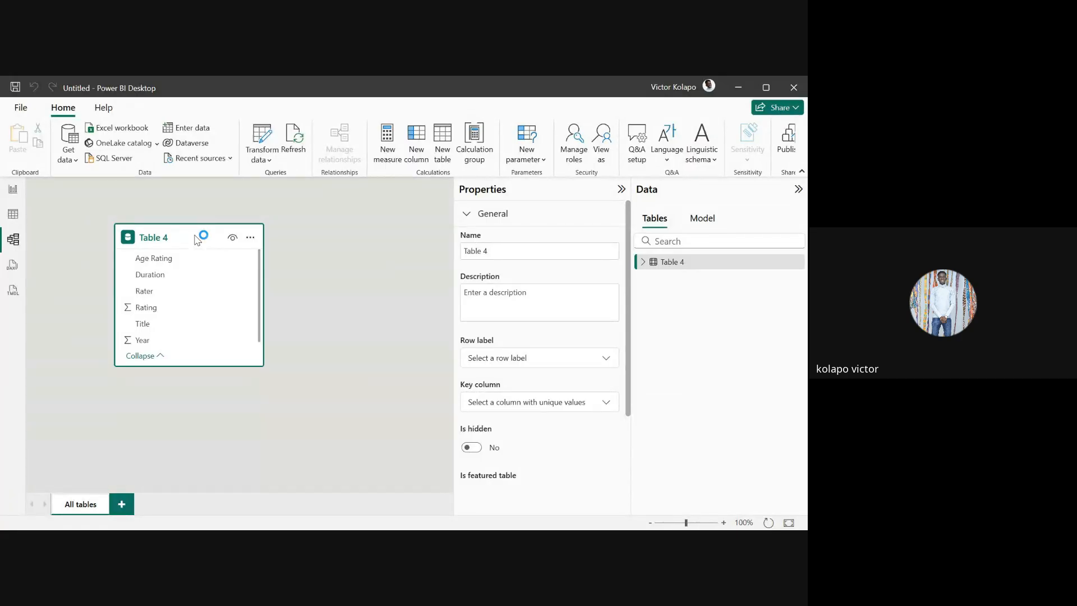
- Check the loading progress of the other Power BI Desktop window and return to the Table 4 model
mouse_move(454, 518)
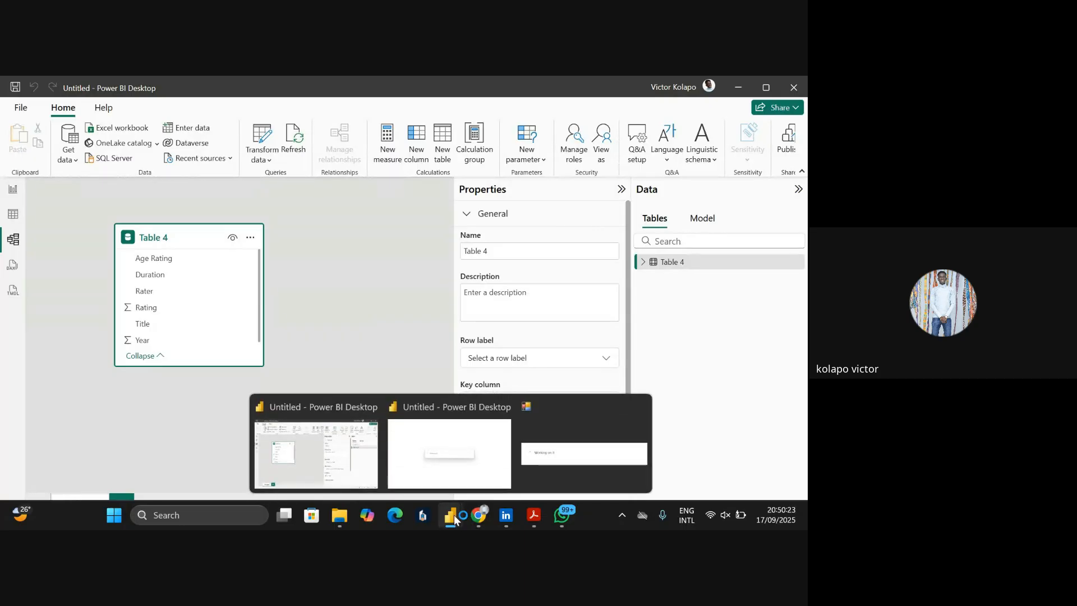
left_click(452, 455)
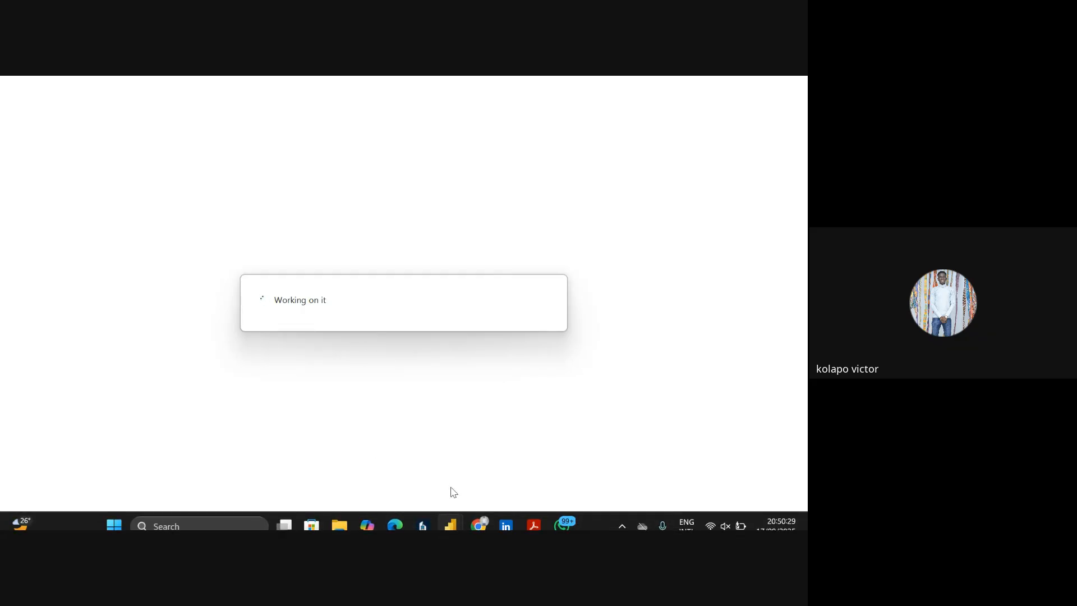
mouse_move(452, 522)
left_click(337, 448)
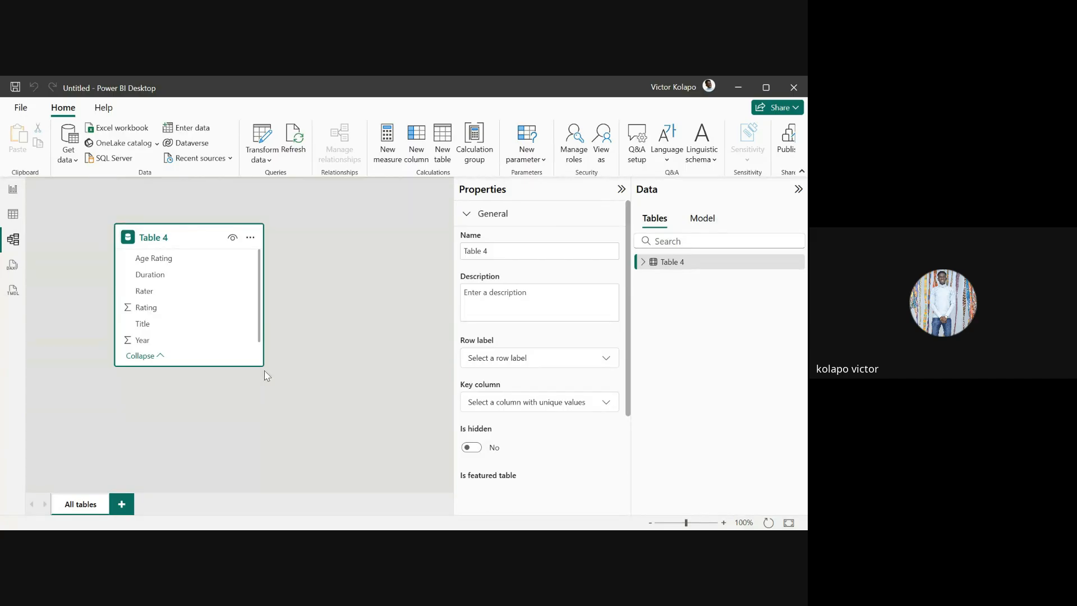
mouse_move(432, 517)
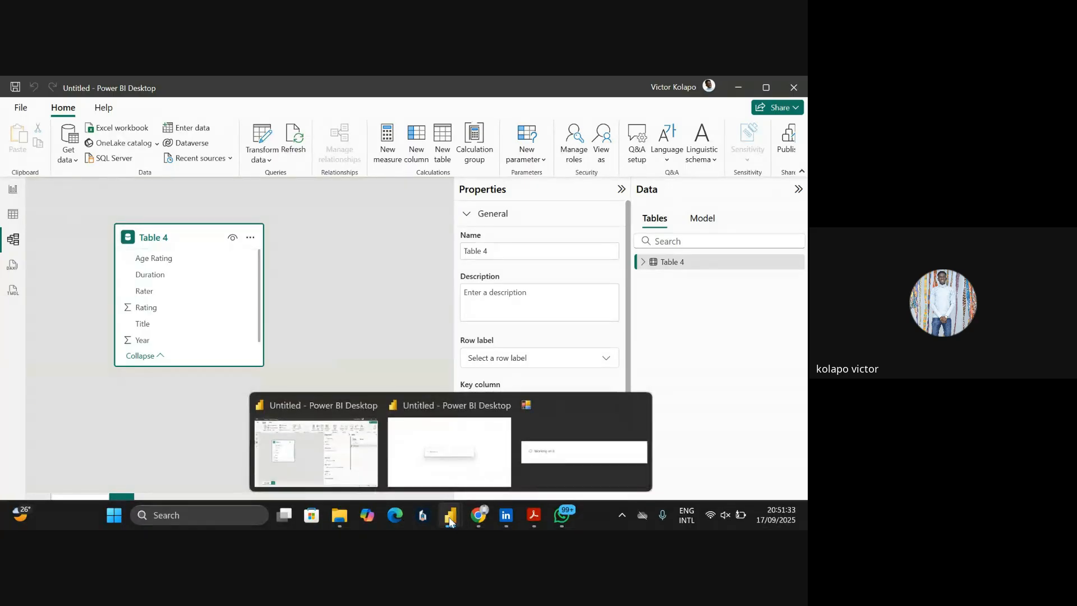
left_click(437, 426)
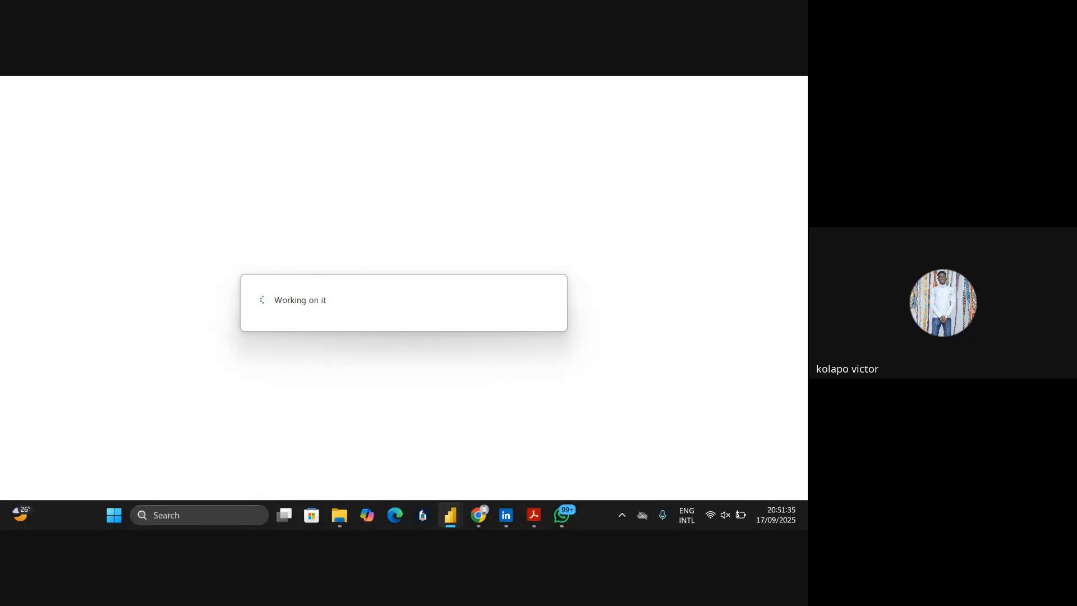
left_click(328, 450)
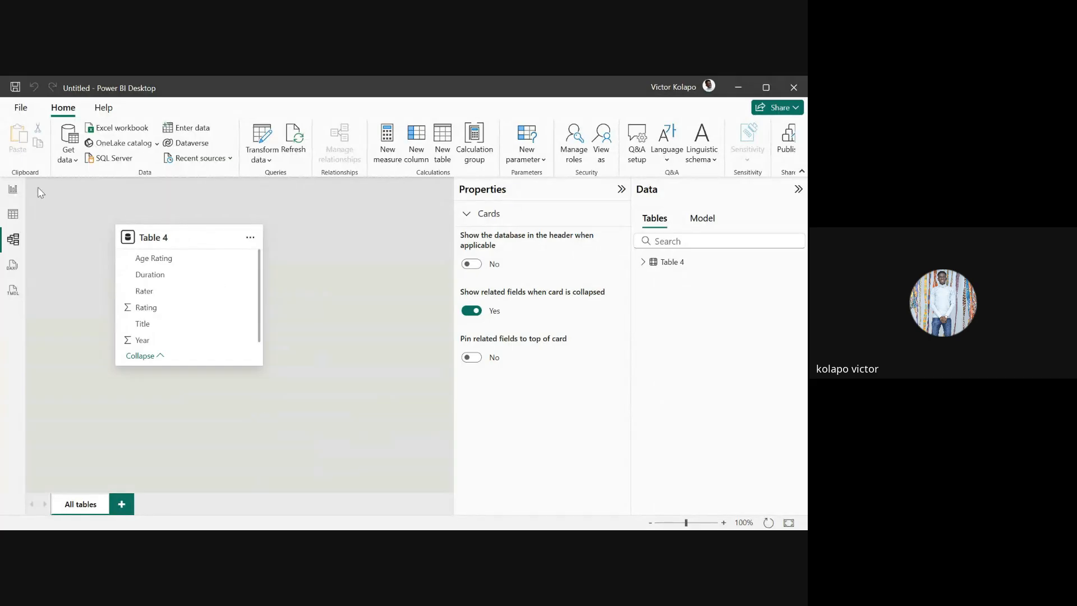
- Return to the report view, add an empty gauge visual, and move it to the page's lower right area
left_click(13, 197)
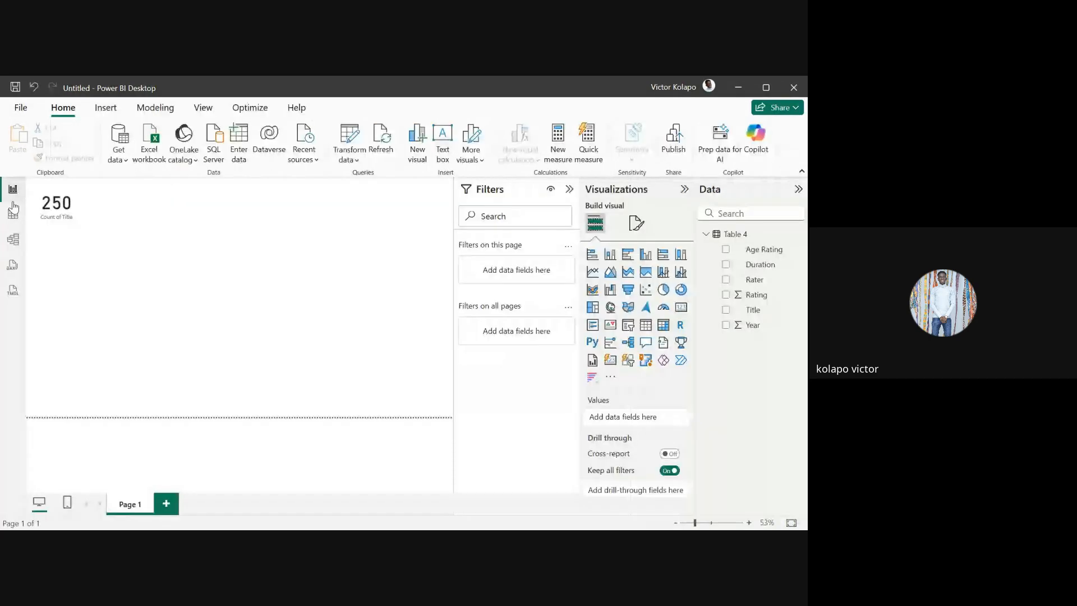
left_click(66, 212)
left_click(426, 297)
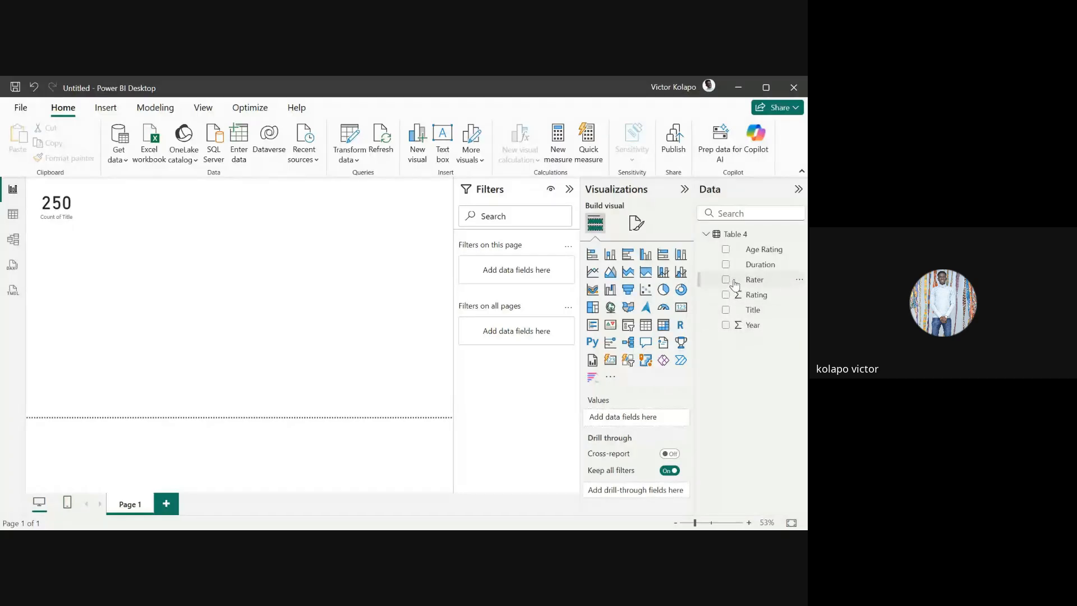
left_click(663, 306)
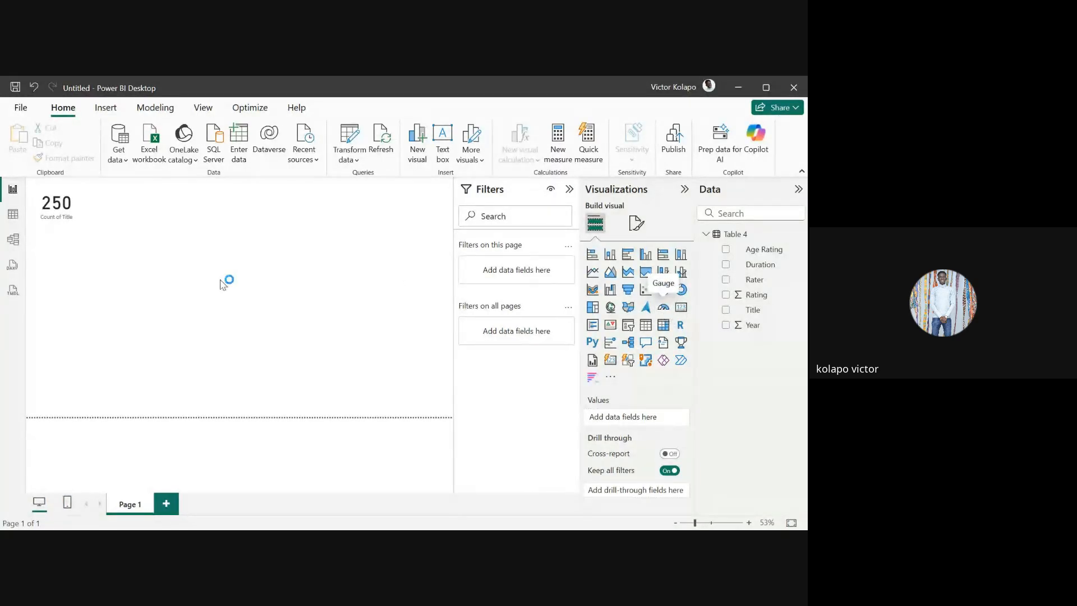
left_click_drag(46, 255, 361, 372)
- Assign the Rating field as the gauge's value and summarize it by Average
left_click_drag(750, 292, 371, 391)
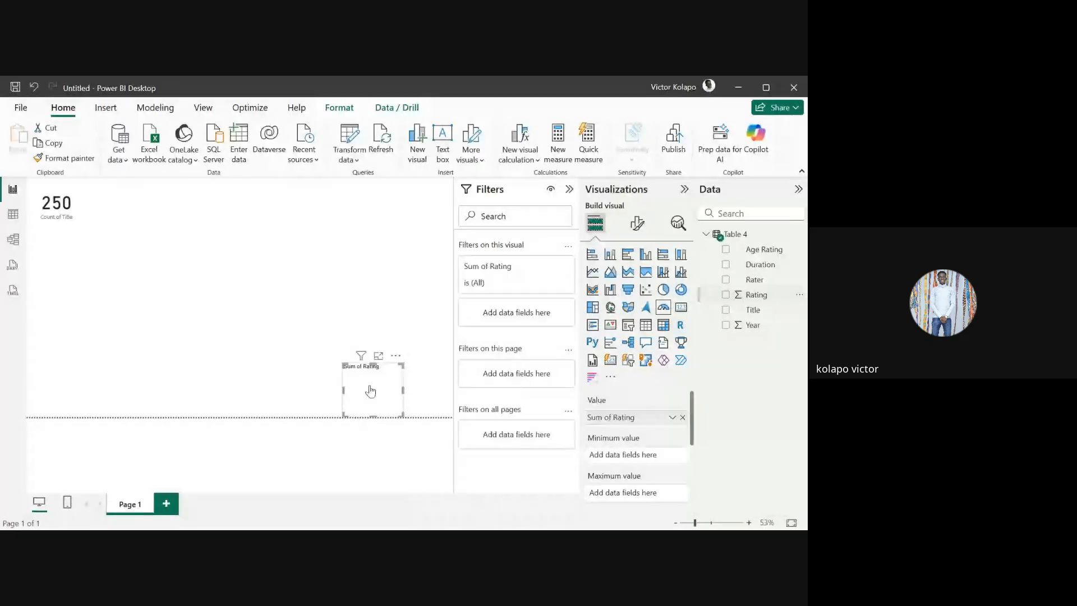
left_click(672, 418)
left_click(709, 277)
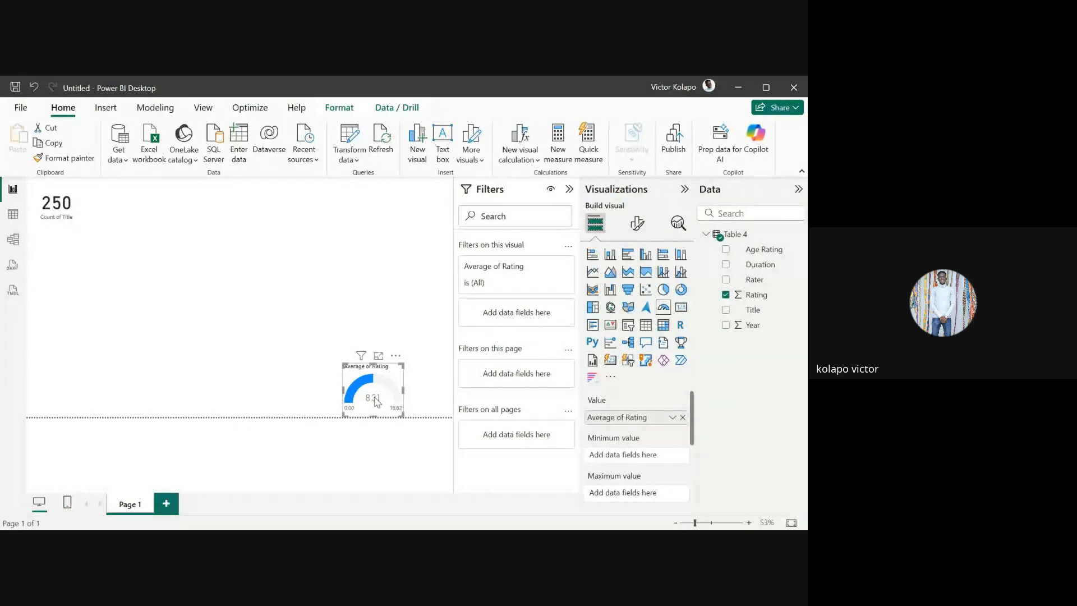
- Assign the Rating field as the gauge's maximum value and summarize it by Maximum
scroll(634, 449, "down", 2)
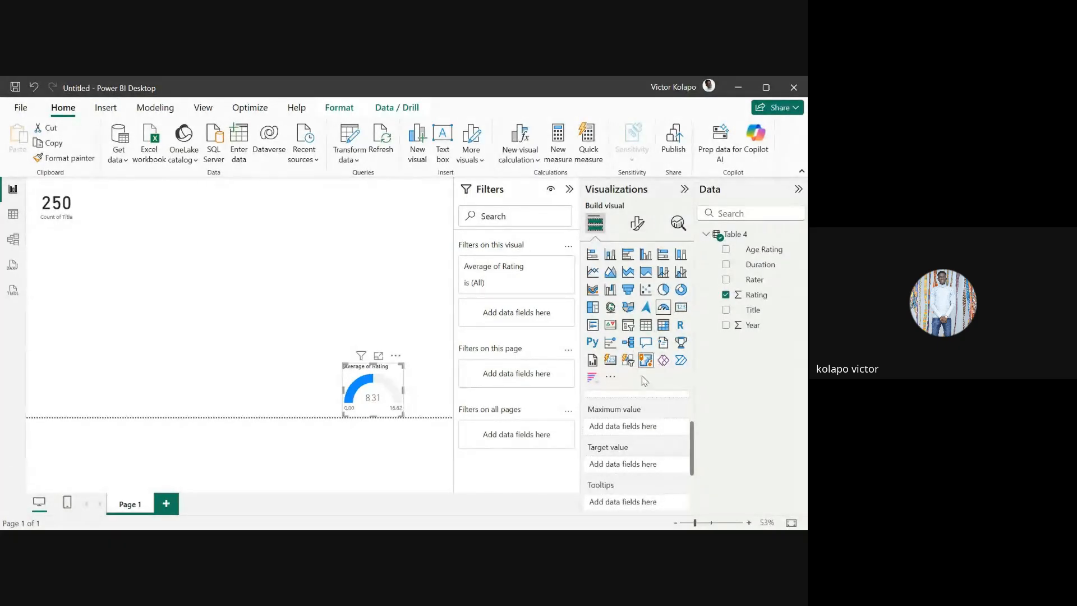
scroll(621, 413, "up", 1)
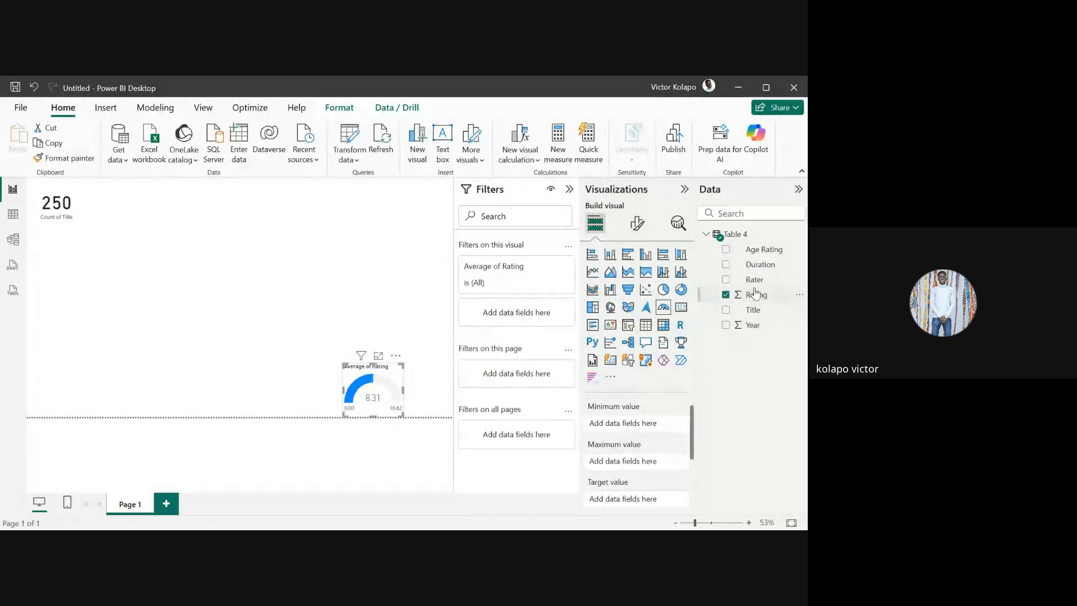
left_click_drag(757, 298, 654, 463)
left_click(672, 462)
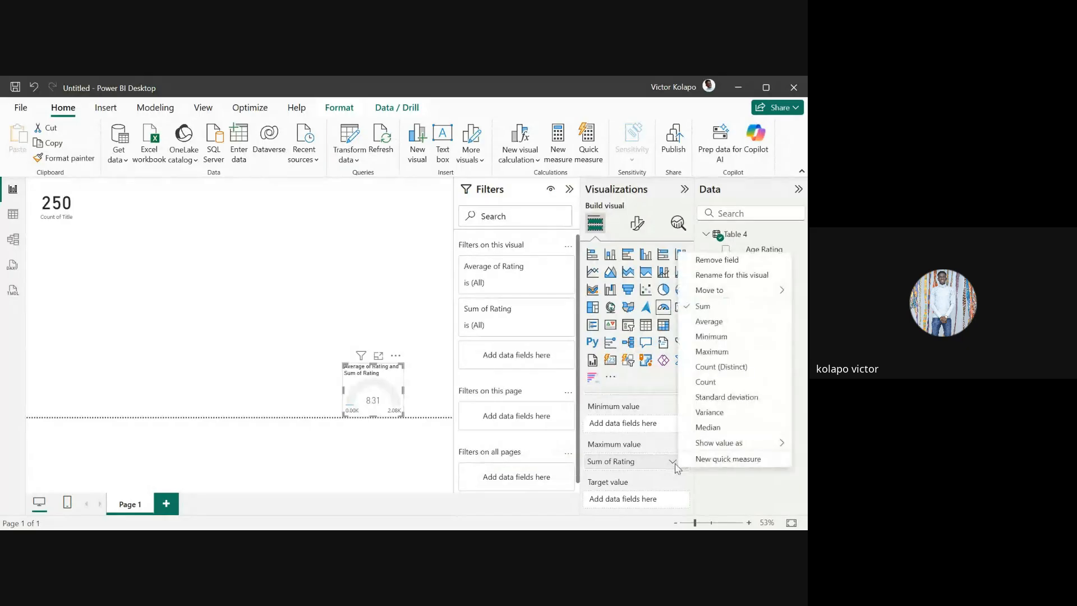
left_click(699, 352)
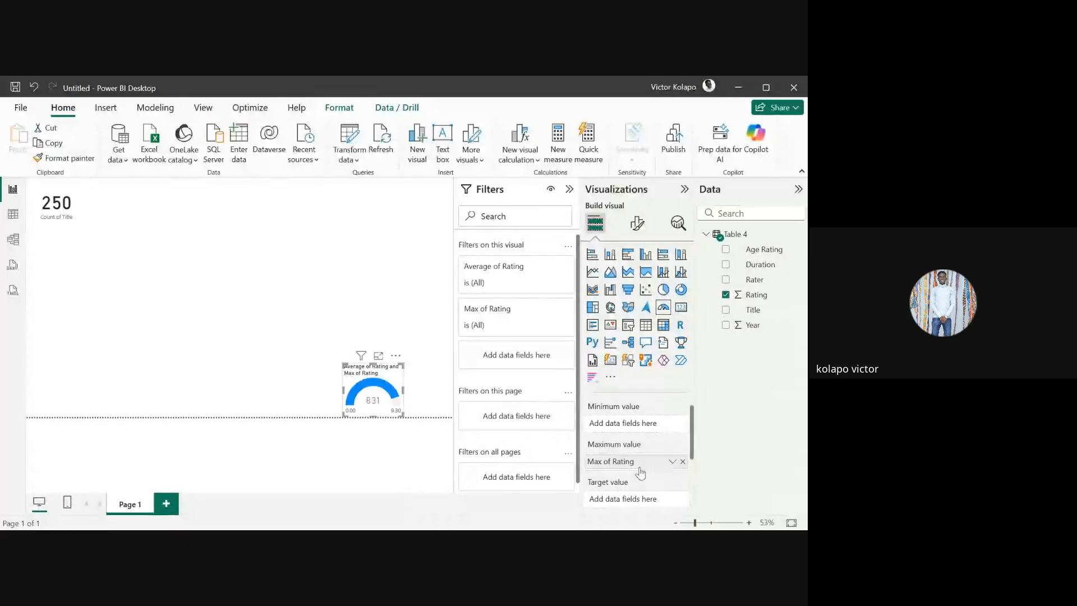
- Deselect the gauge and create a new measure in Table 4 with the formula Max Rating = 10
left_click(757, 296)
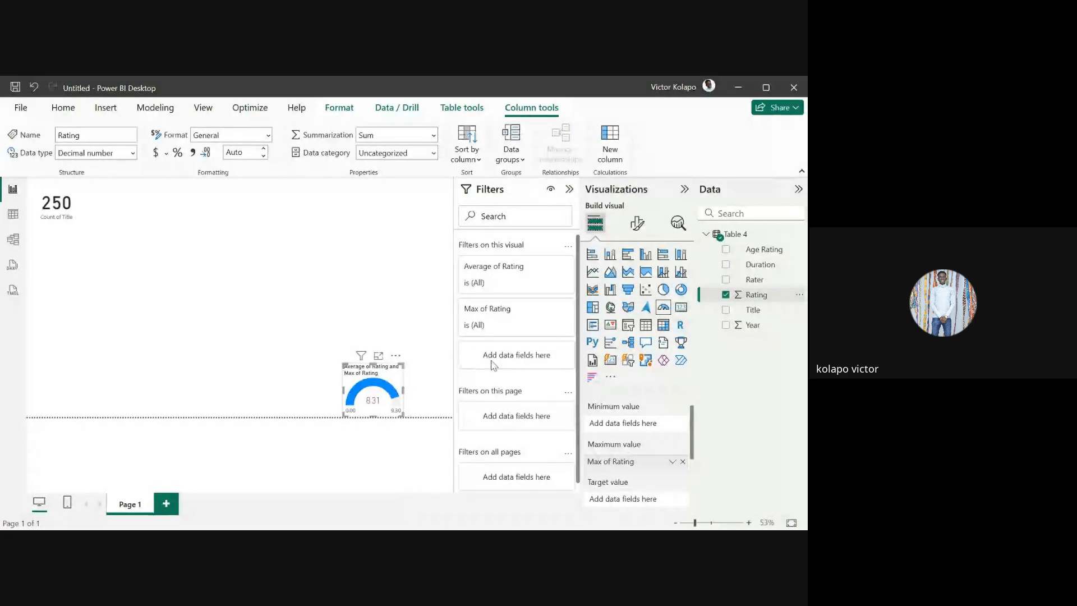
left_click(239, 185)
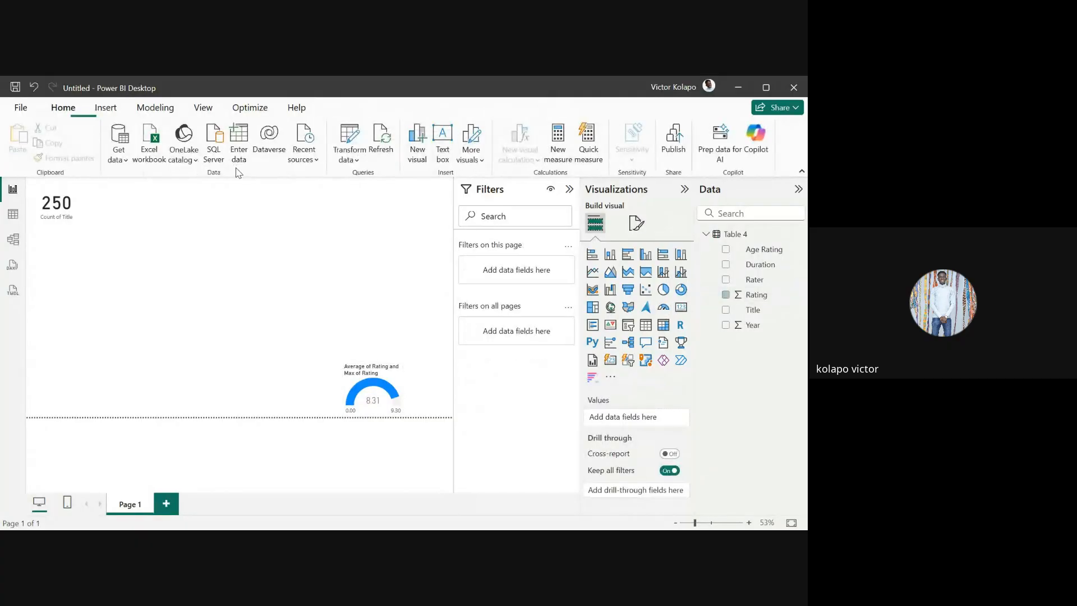
left_click(558, 148)
type("Max ")
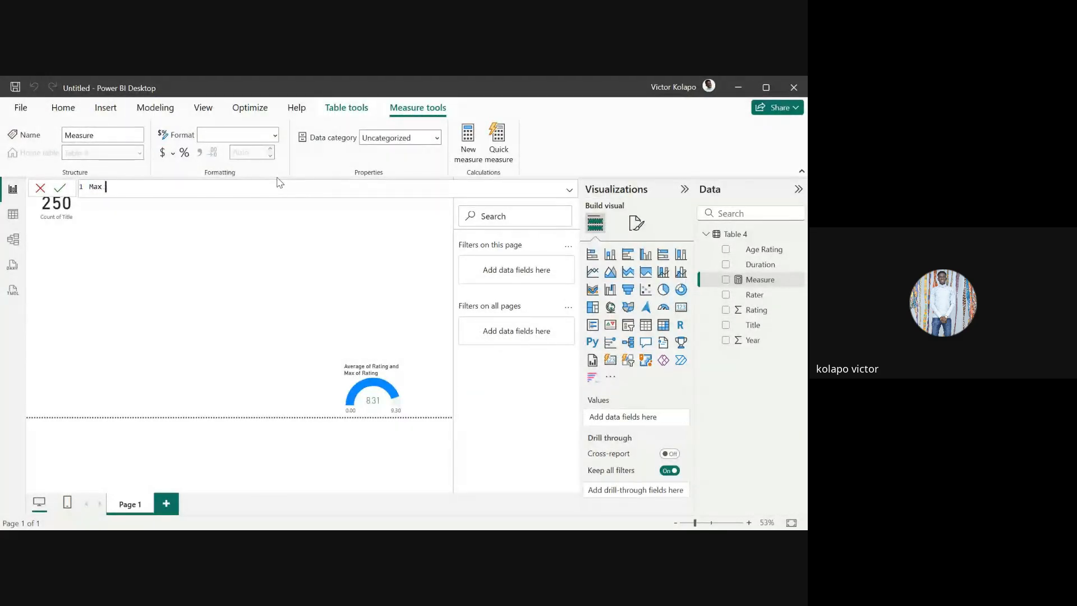
type("Rating = 10")
key("Return")
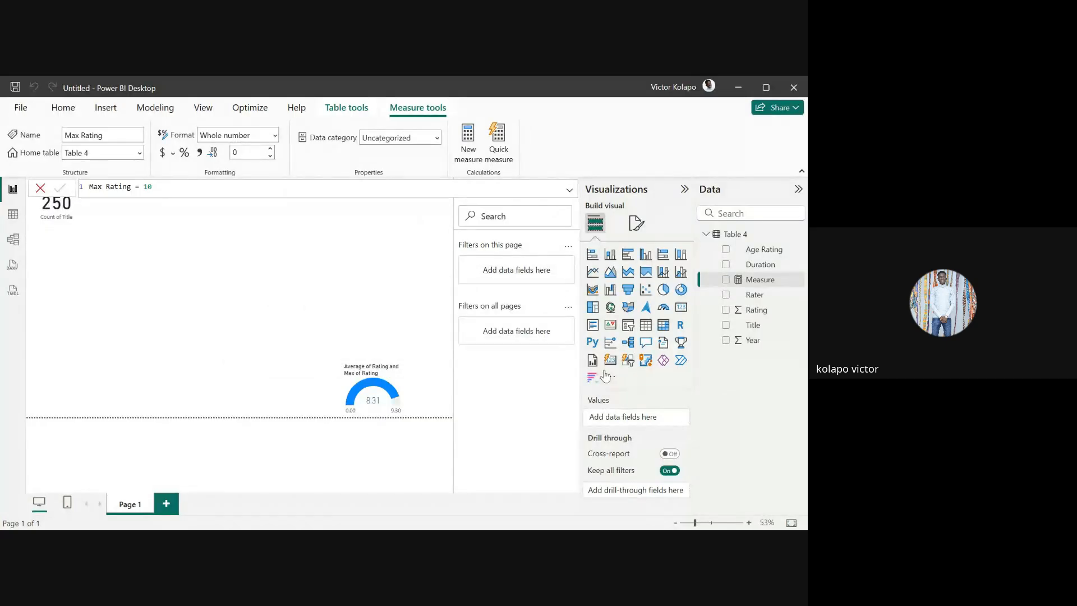
- Replace the gauge's maximum value with the Max Rating measure and deselect the visual
left_click(402, 379)
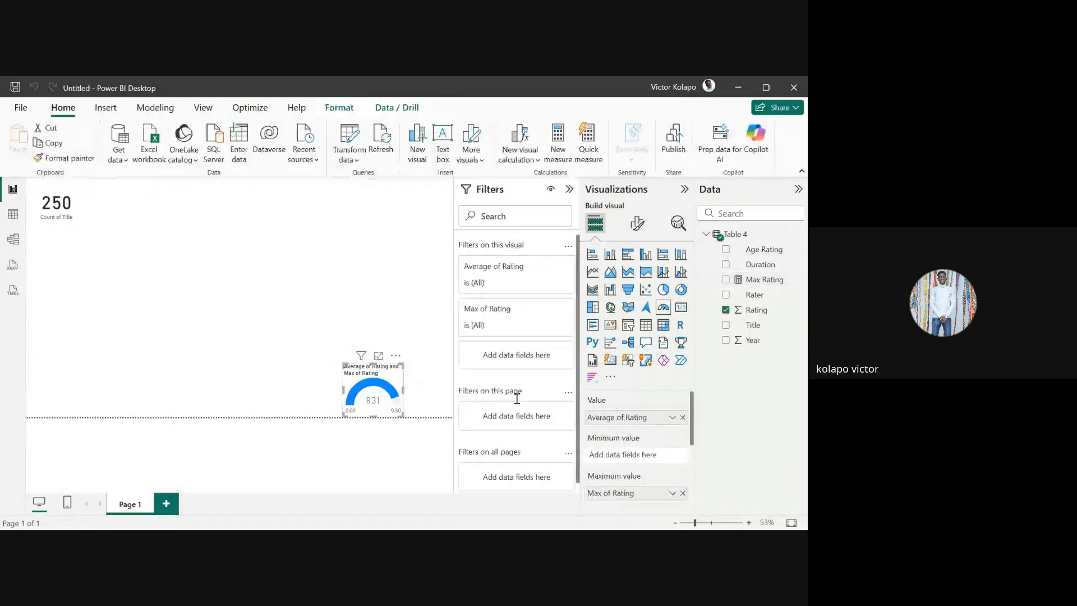
left_click(683, 492)
left_click_drag(764, 280, 645, 487)
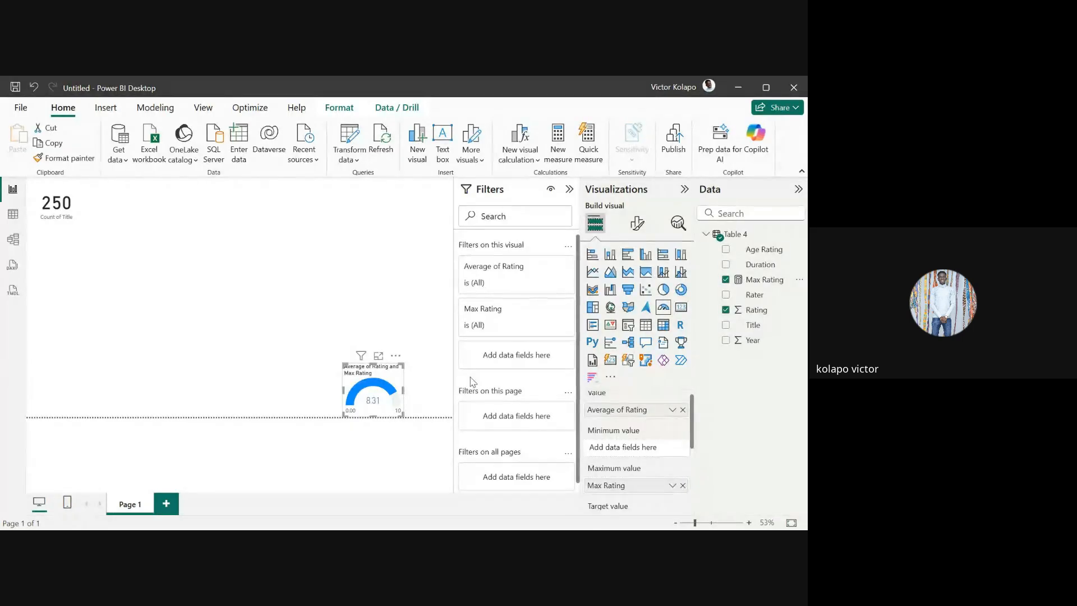
left_click(415, 385)
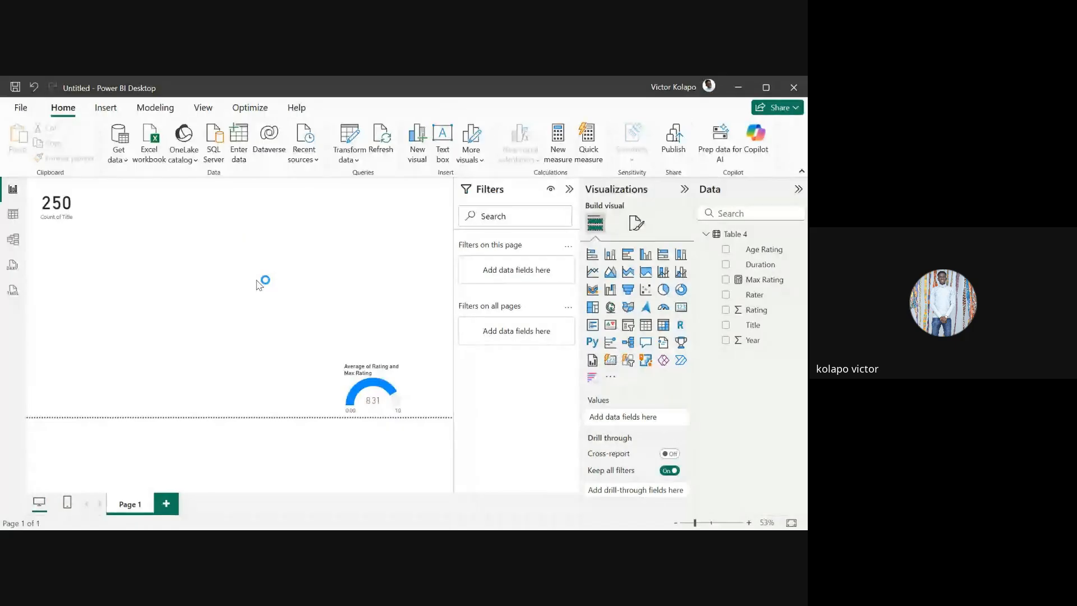
- Look through the table view and the model view, and return to the report view
left_click(13, 213)
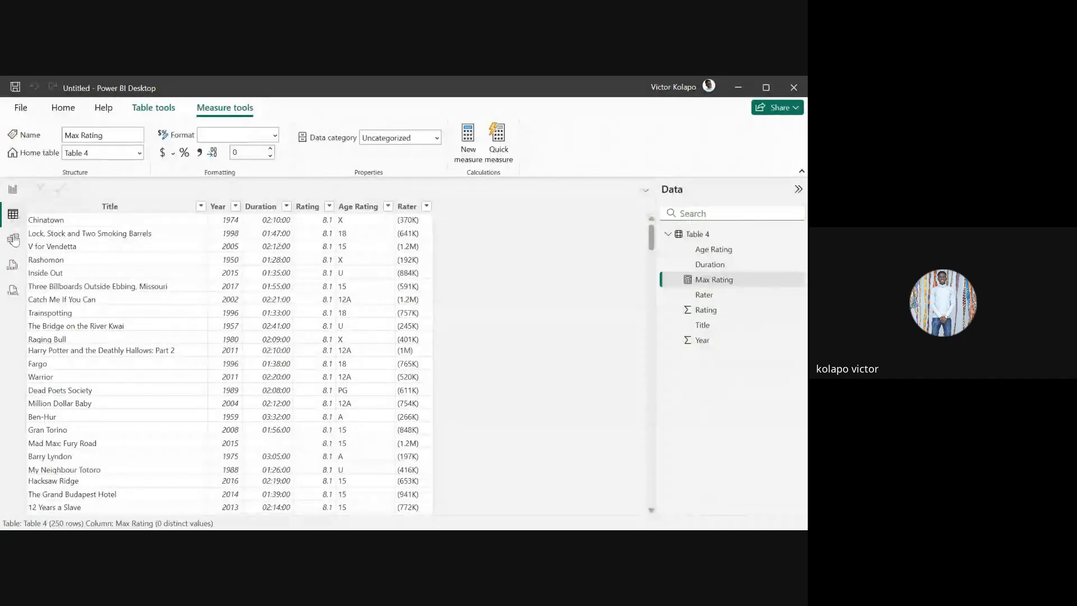
left_click(13, 239)
left_click(10, 189)
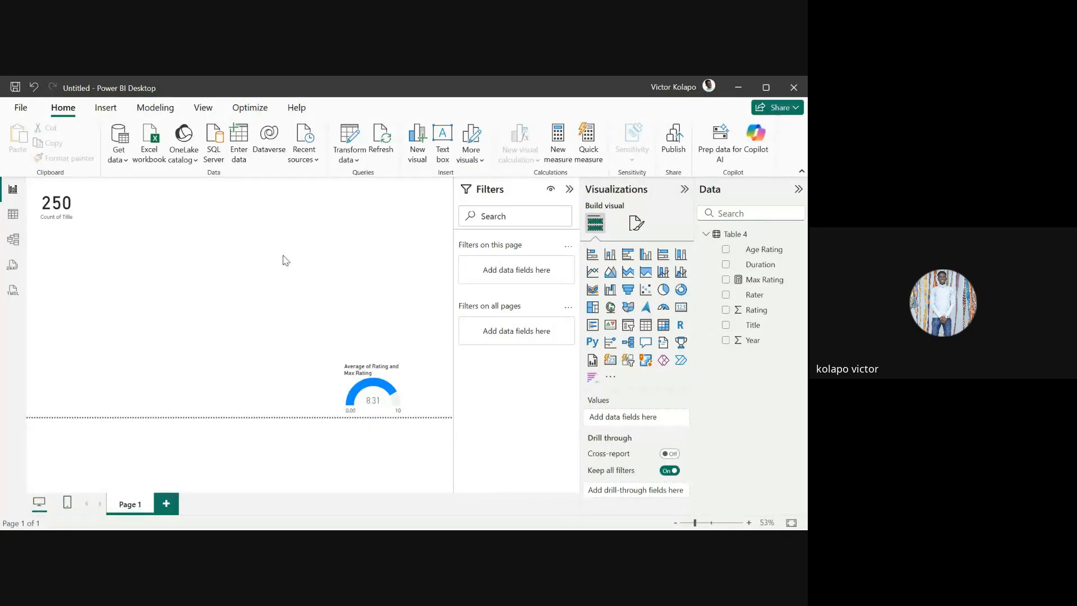
- Switch to the second Power BI Desktop window and open Task Manager
mouse_move(459, 521)
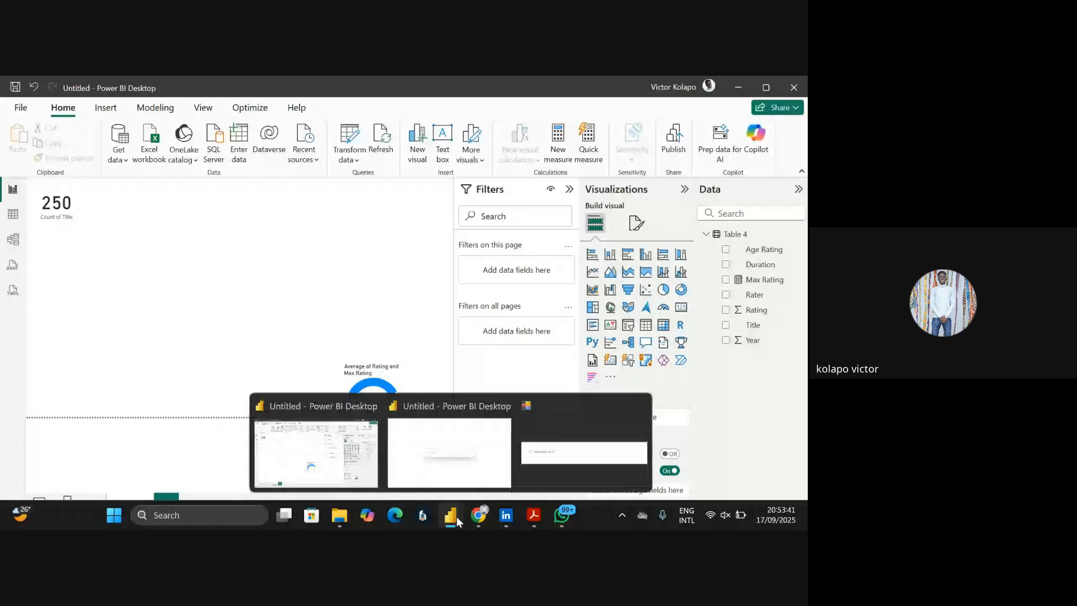
left_click(473, 400)
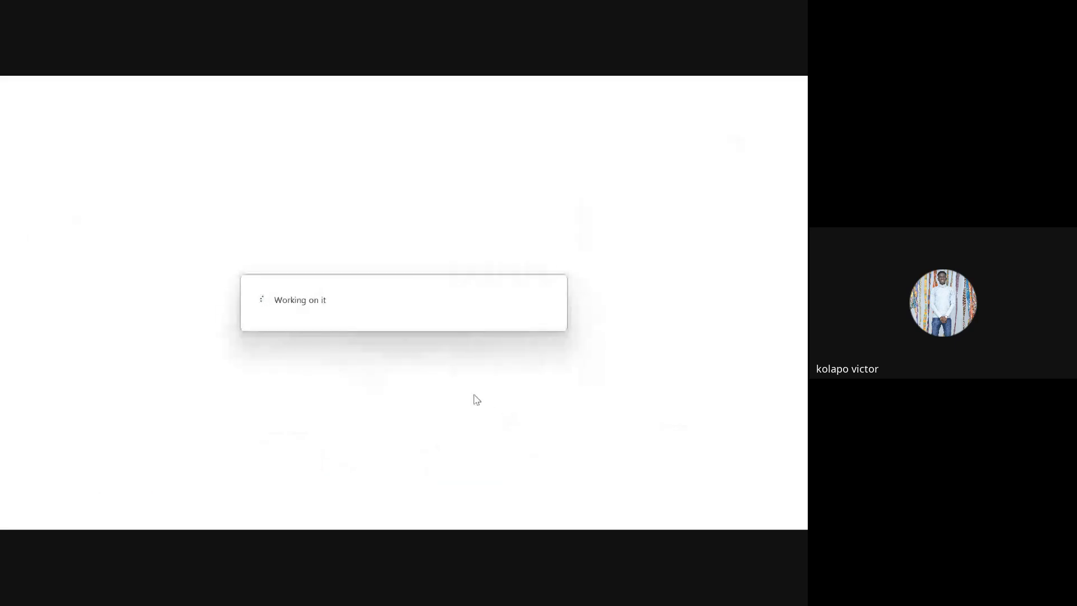
right_click(592, 514)
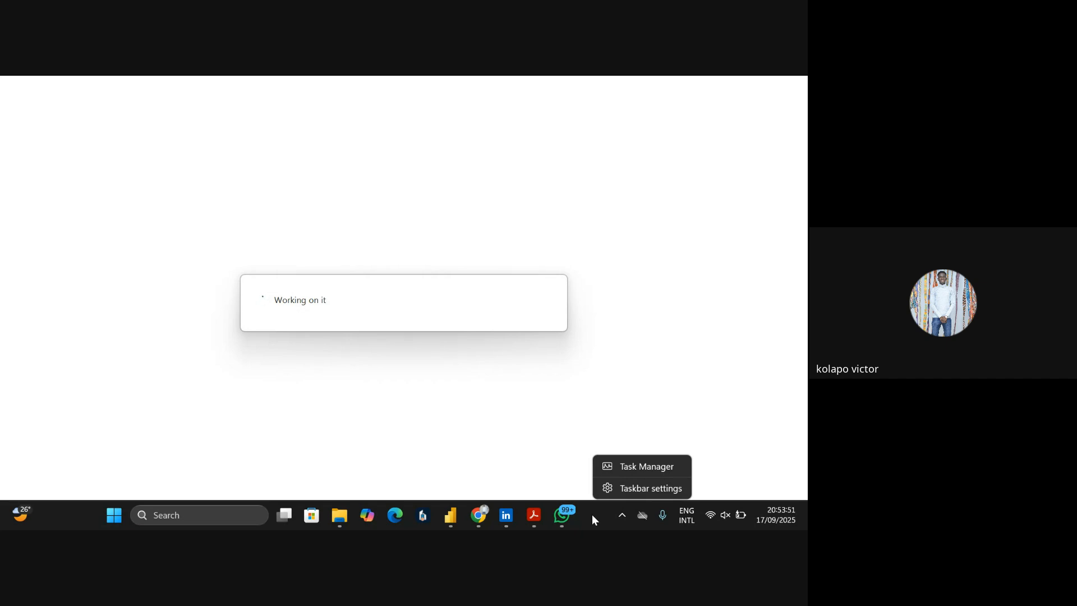
left_click(643, 467)
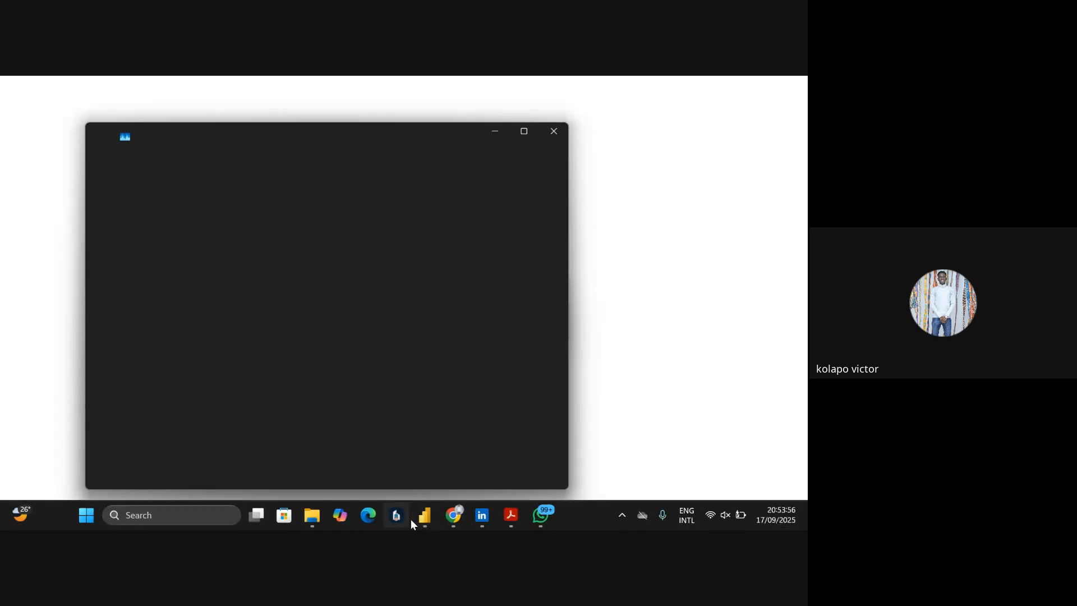
- Switch back to the Power BI Desktop window with the gauge report and close it without saving the changes
mouse_move(422, 517)
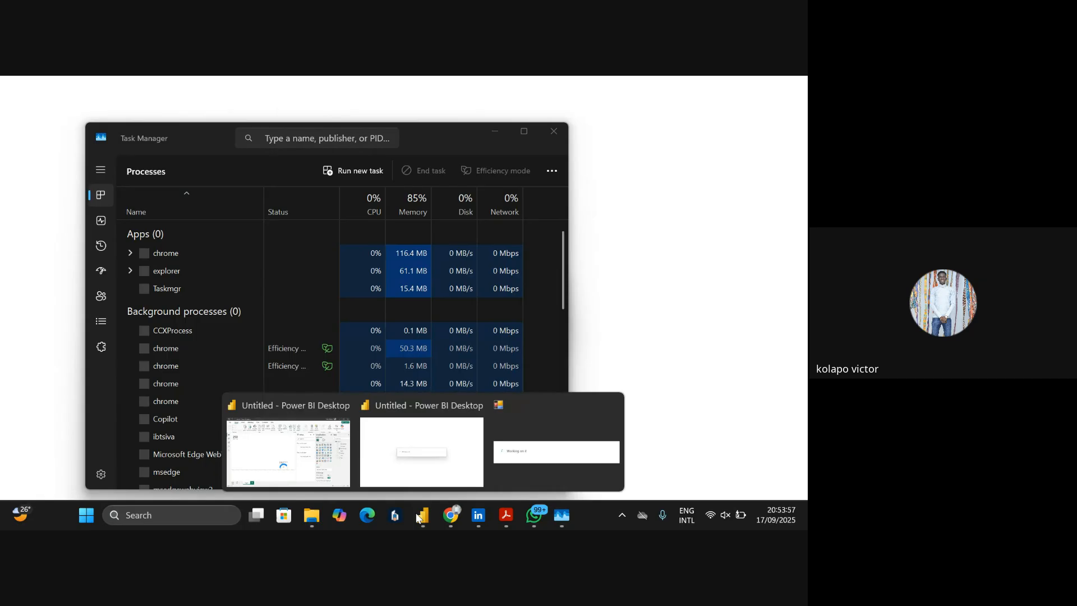
left_click(314, 452)
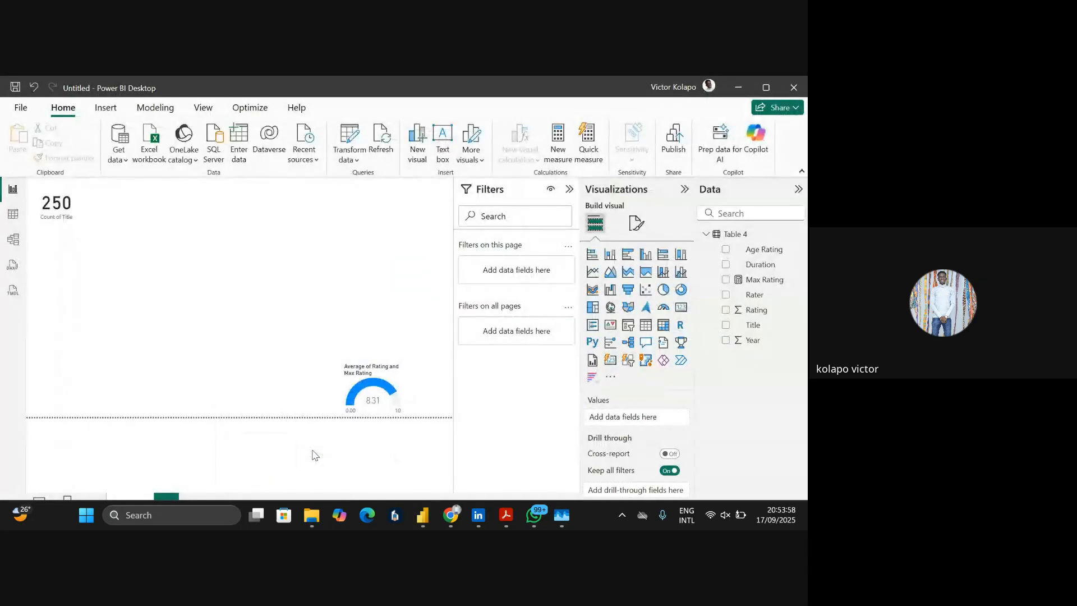
left_click(789, 94)
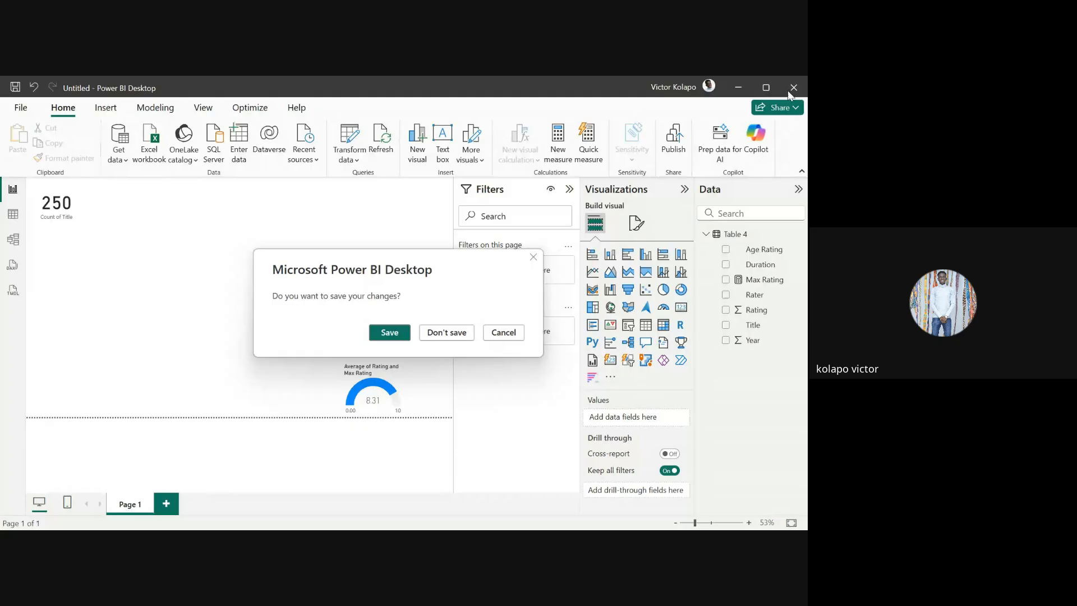
left_click(441, 334)
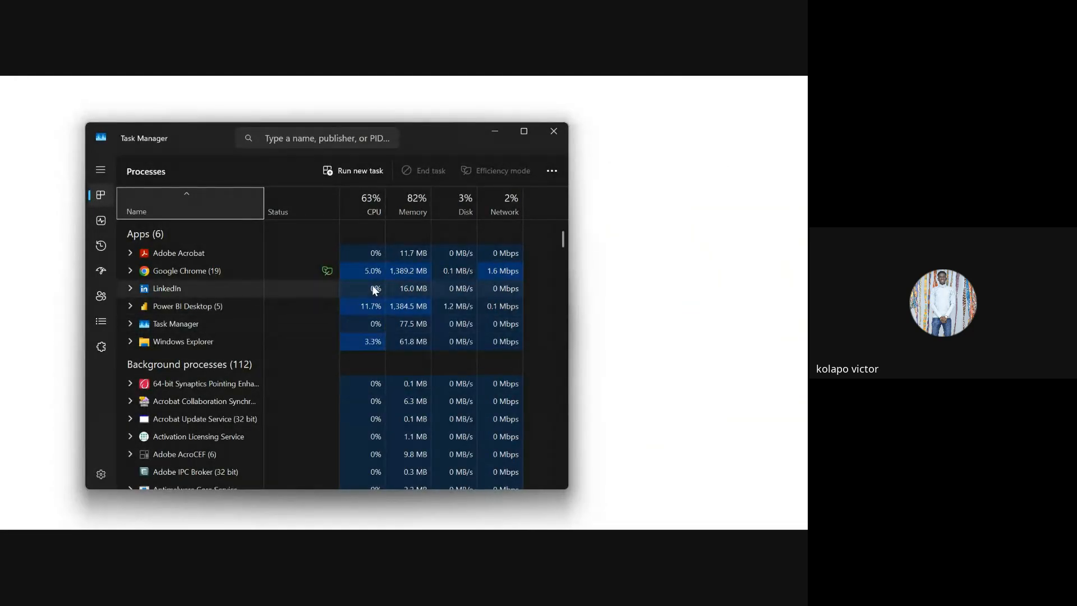
- End the remaining Power BI Desktop task in Task Manager and minimize the Task Manager window
left_click(191, 300)
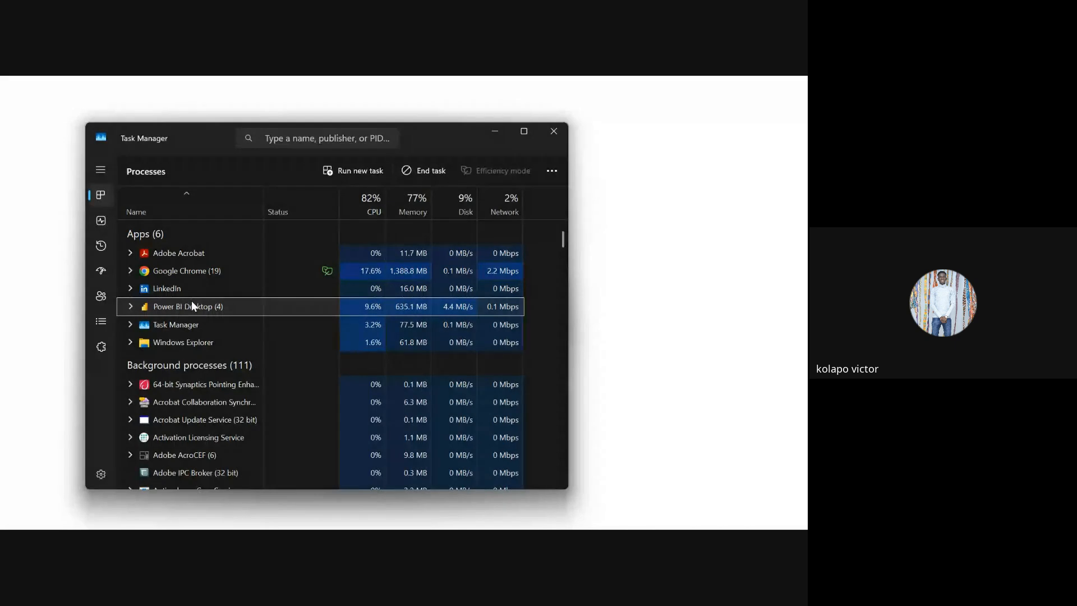
right_click(191, 301)
left_click(243, 347)
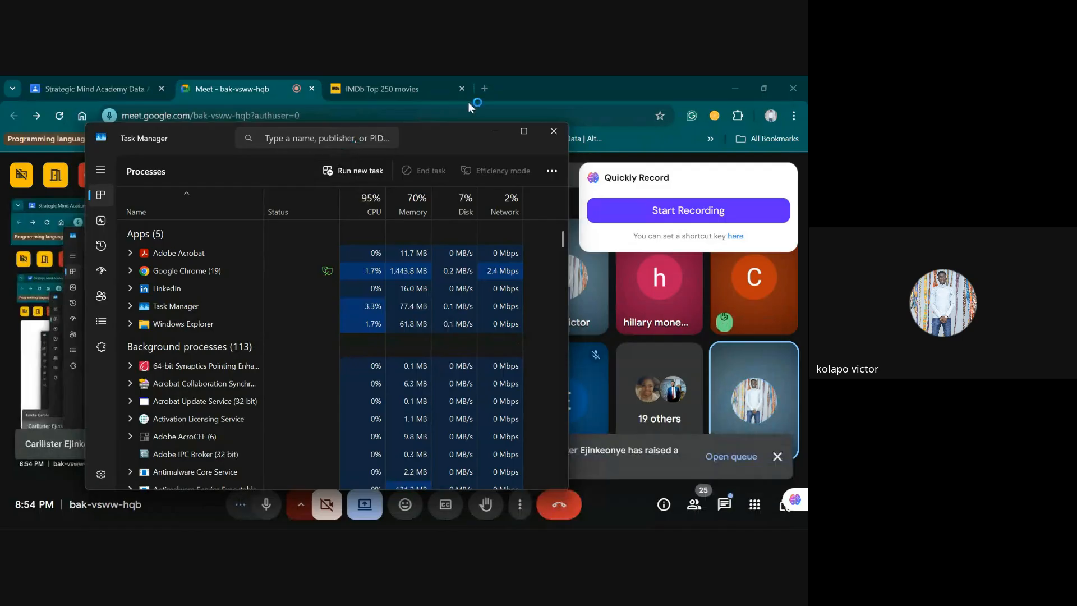
left_click(496, 132)
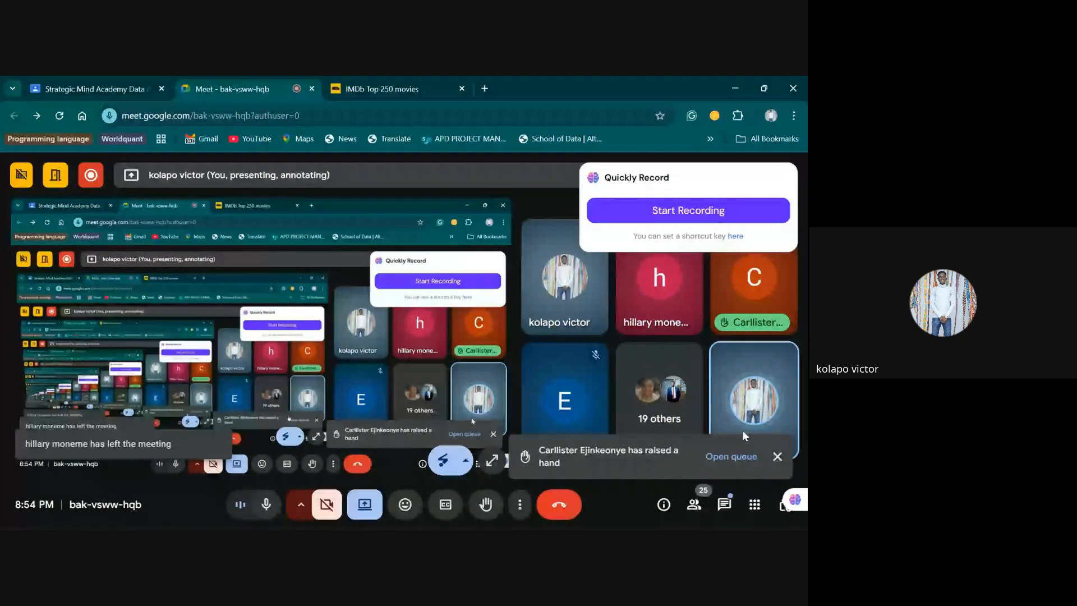
- Open the raised-hands queue in the Google Meet call and dismiss the Quickly Record popup for this time only
left_click(735, 455)
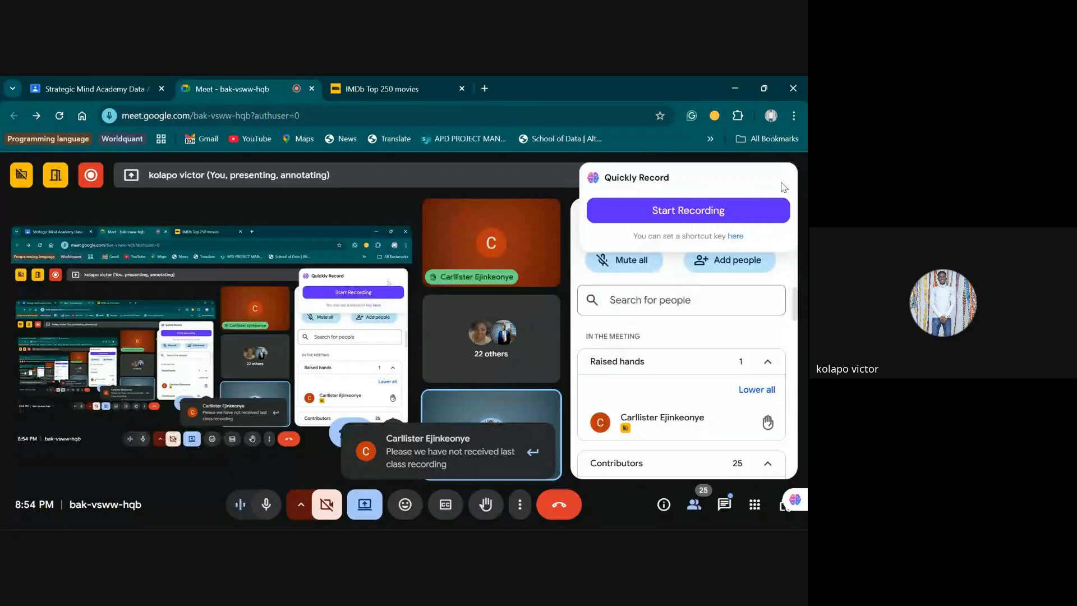
mouse_move(792, 164)
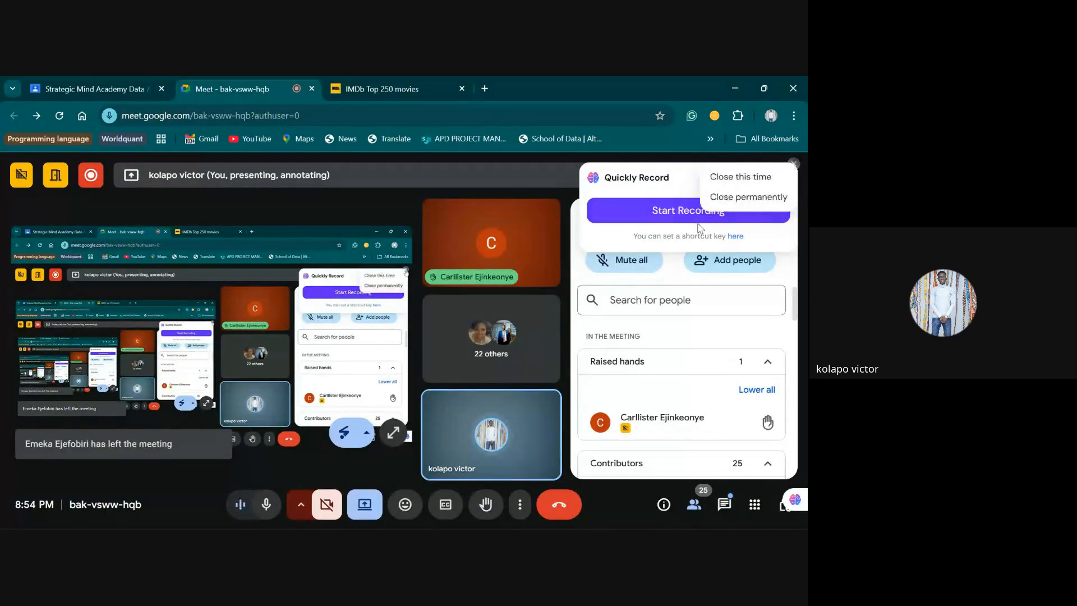
left_click(741, 177)
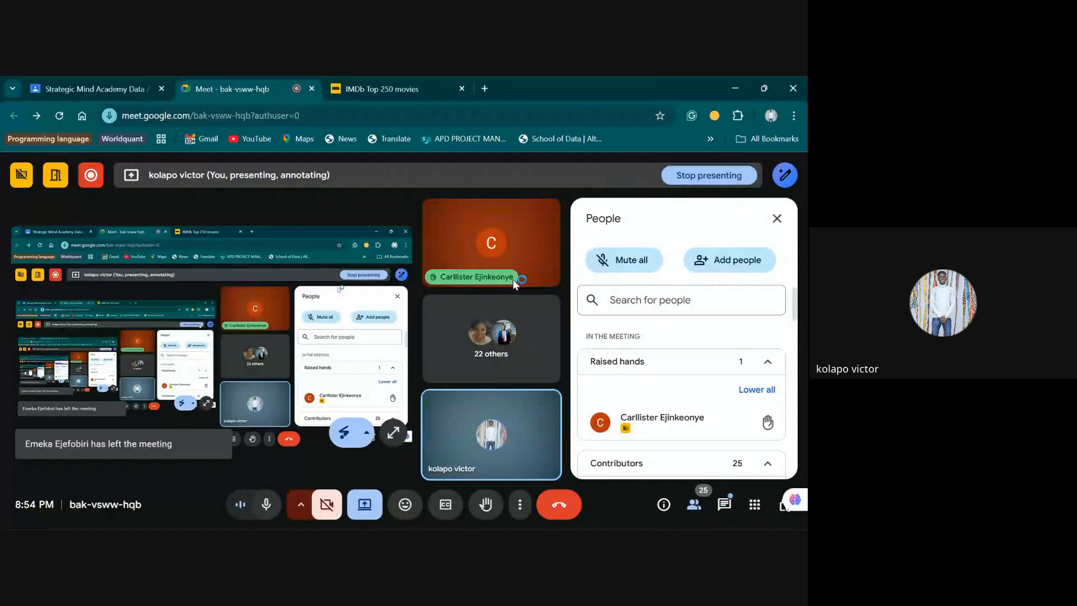